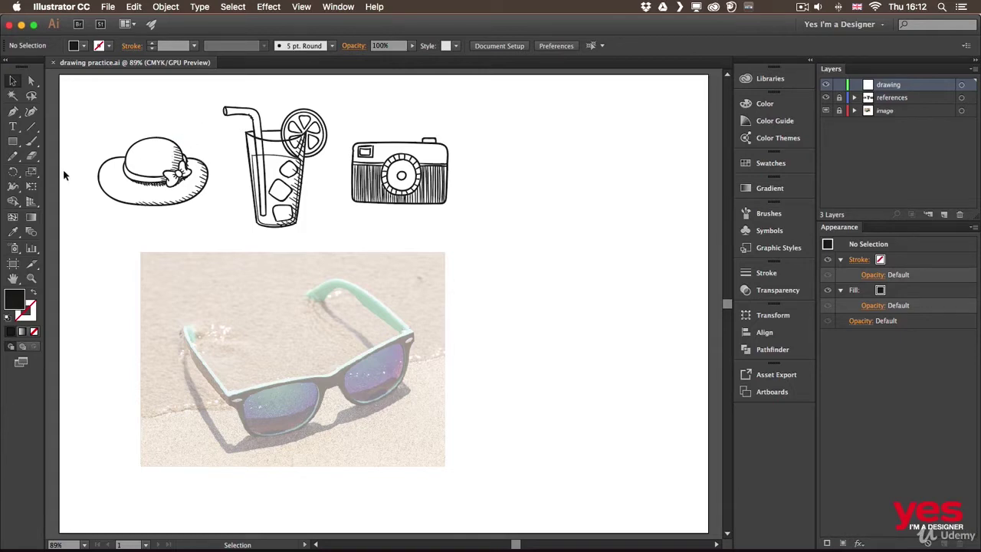
# Draw four freehand practice curves with the Pencil tool in the blank area beside the reference drawings.
pyautogui.click(14, 158)
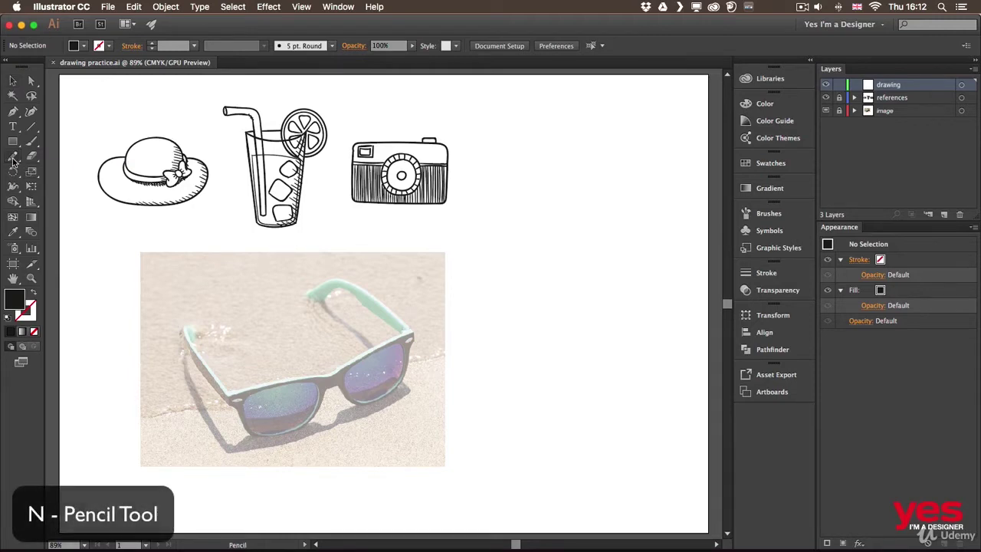
pyautogui.moveTo(474, 156)
pyautogui.mouseDown()
pyautogui.moveTo(507, 152)
pyautogui.moveTo(588, 176)
pyautogui.mouseUp()
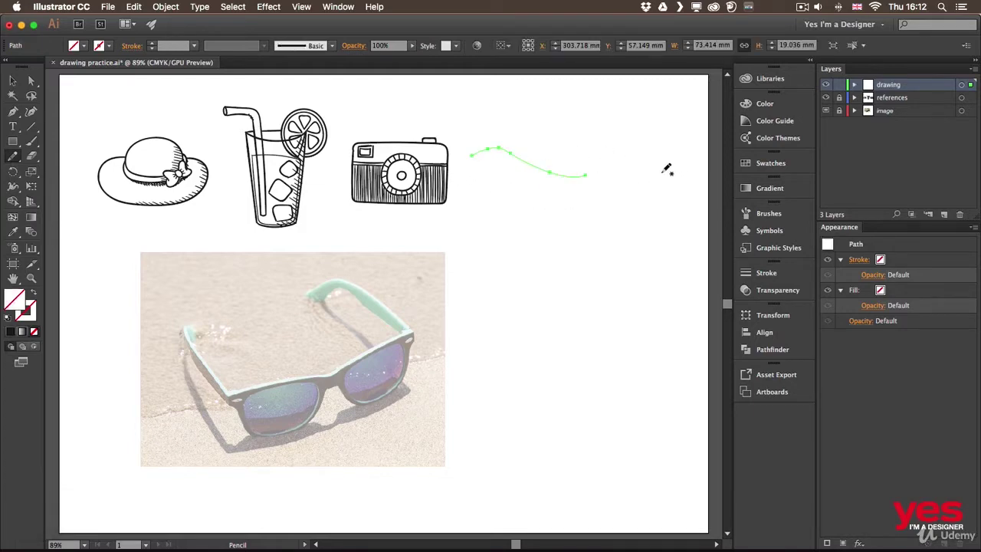
pyautogui.moveTo(492, 201); pyautogui.dragTo(628, 207)
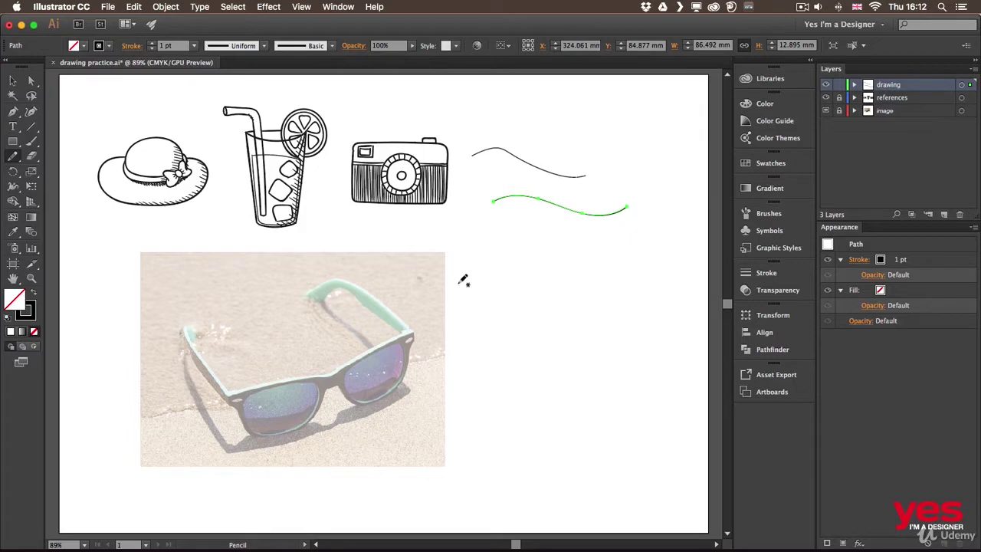
pyautogui.moveTo(508, 239)
pyautogui.mouseDown()
pyautogui.moveTo(471, 268)
pyautogui.moveTo(416, 262)
pyautogui.moveTo(538, 273)
pyautogui.moveTo(529, 251)
pyautogui.moveTo(424, 307)
pyautogui.moveTo(518, 310)
pyautogui.moveTo(604, 275)
pyautogui.moveTo(464, 341)
pyautogui.moveTo(505, 325)
pyautogui.moveTo(603, 335)
pyautogui.mouseUp()
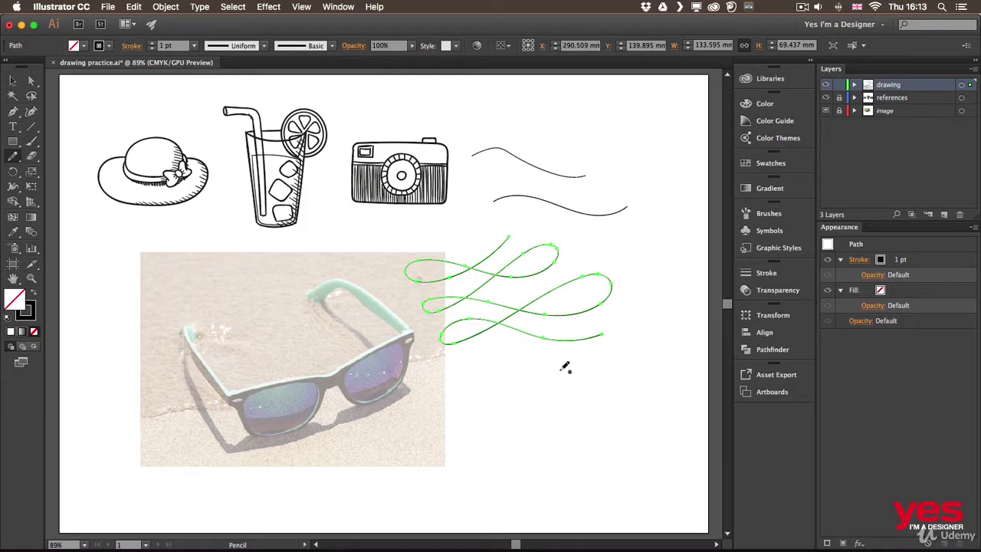
pyautogui.moveTo(556, 371)
pyautogui.mouseDown()
pyautogui.moveTo(495, 409)
pyautogui.moveTo(467, 400)
pyautogui.moveTo(559, 403)
pyautogui.moveTo(527, 400)
pyautogui.moveTo(475, 439)
pyautogui.moveTo(461, 436)
pyautogui.moveTo(539, 441)
pyautogui.moveTo(558, 426)
pyautogui.moveTo(488, 458)
pyautogui.moveTo(480, 452)
pyautogui.moveTo(568, 462)
pyautogui.mouseUp()
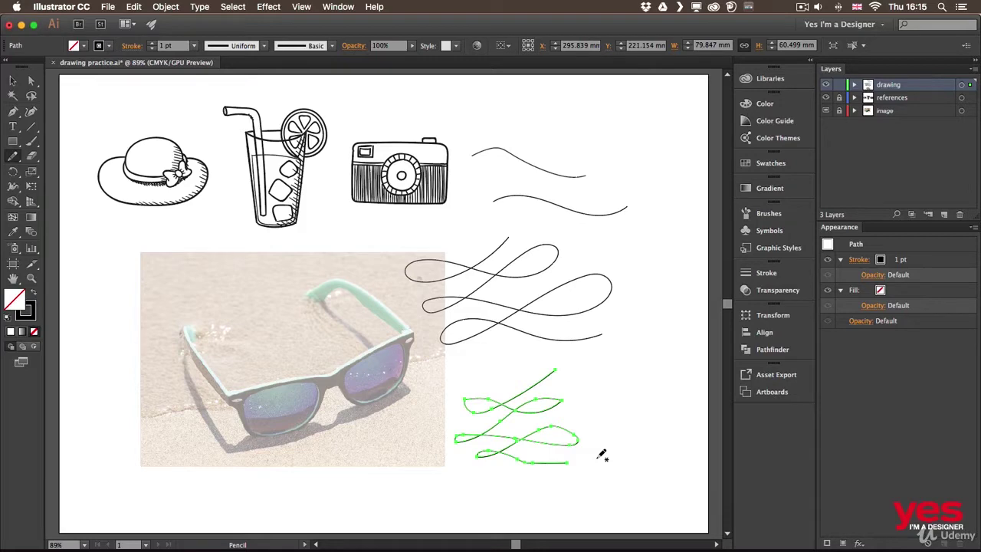
# Undo all four practice pencil curves.
pyautogui.press('super+z')
pyautogui.press('super+z')
pyautogui.press('super+z')
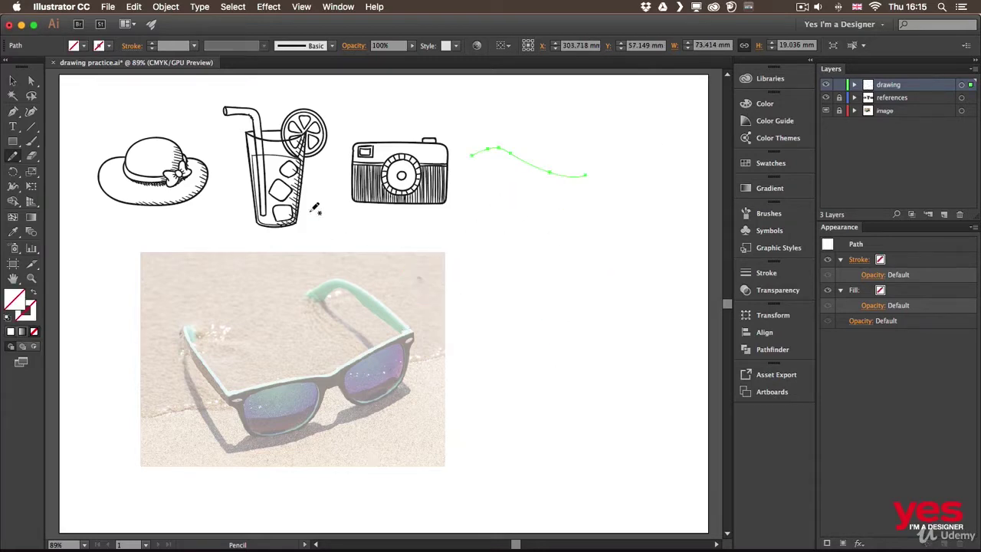
pyautogui.press('super+z')
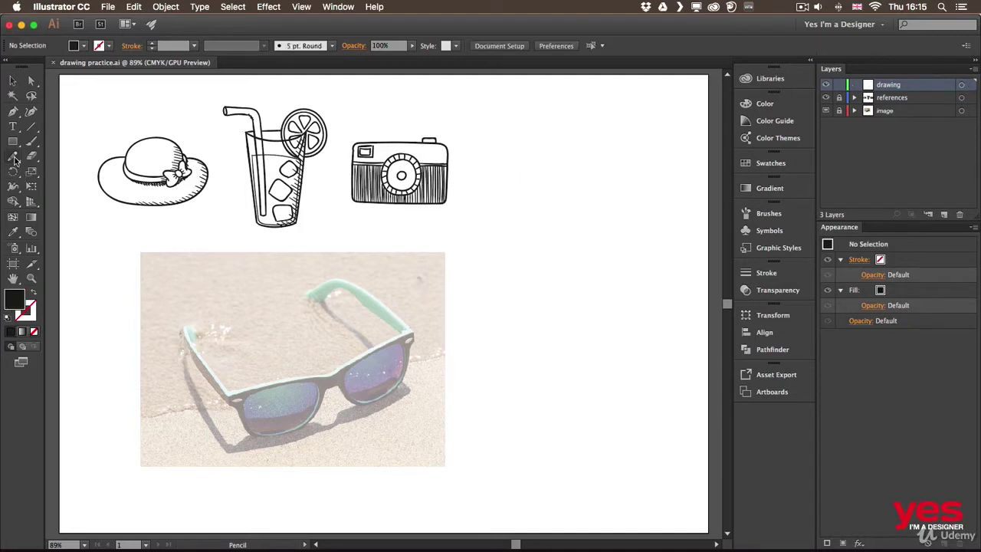
# Swap the fill and stroke colours, and review and accept the Pencil tool options.
pyautogui.hotkey('shift', 'x')
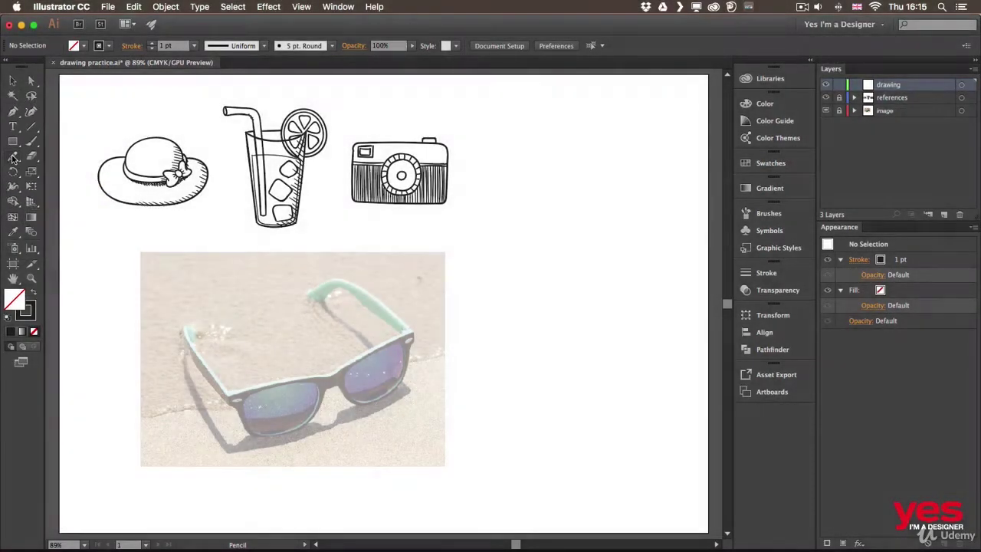
pyautogui.doubleClick(13, 158)
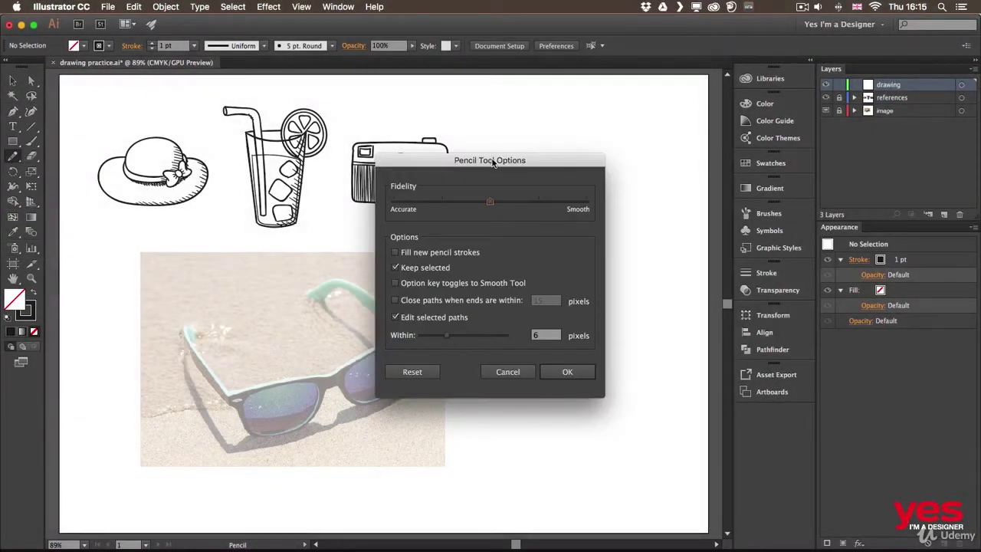
pyautogui.moveTo(491, 163); pyautogui.dragTo(577, 109)
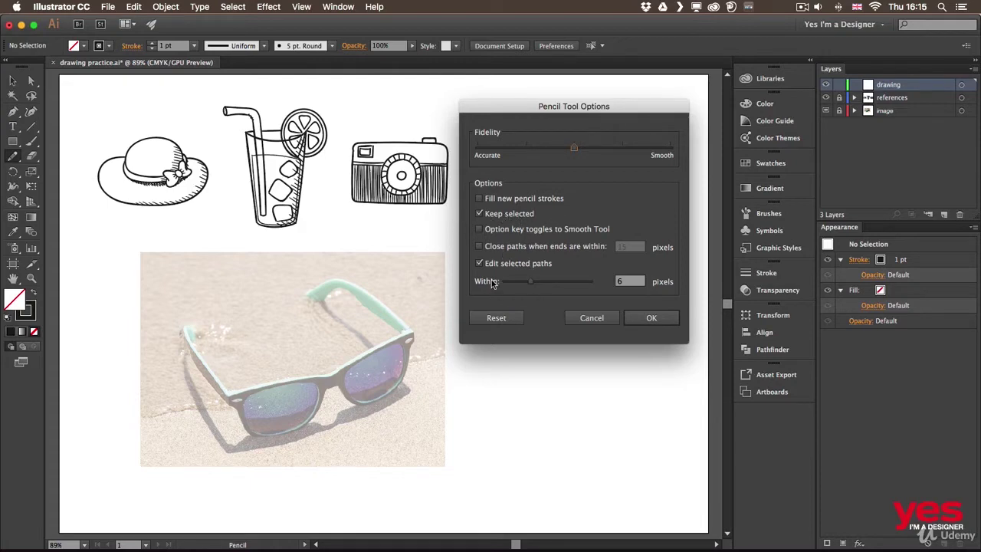
pyautogui.click(648, 320)
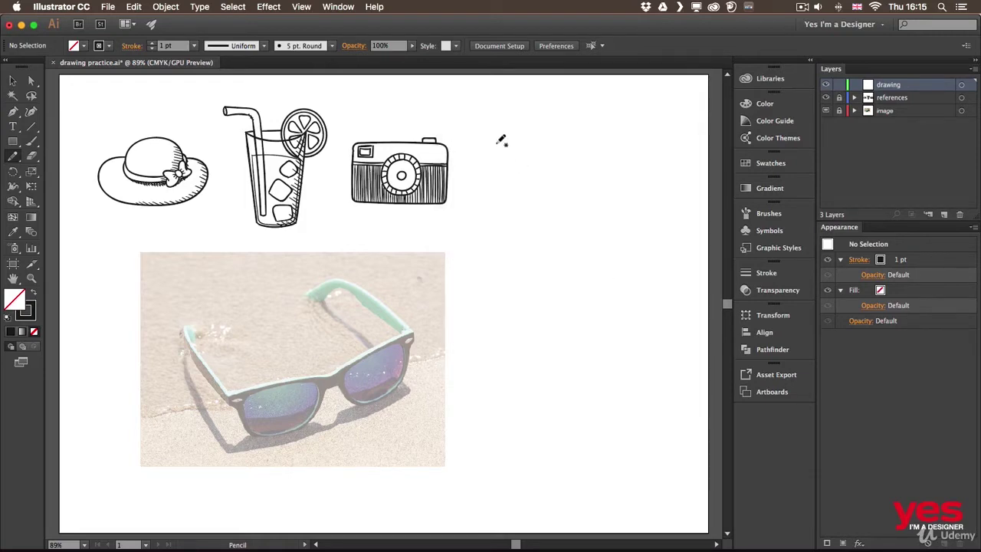
# Draw a freehand wavy path downwards beside the camera and extend its lower end to about 167 mm overall height.
pyautogui.moveTo(493, 143); pyautogui.dragTo(561, 231)
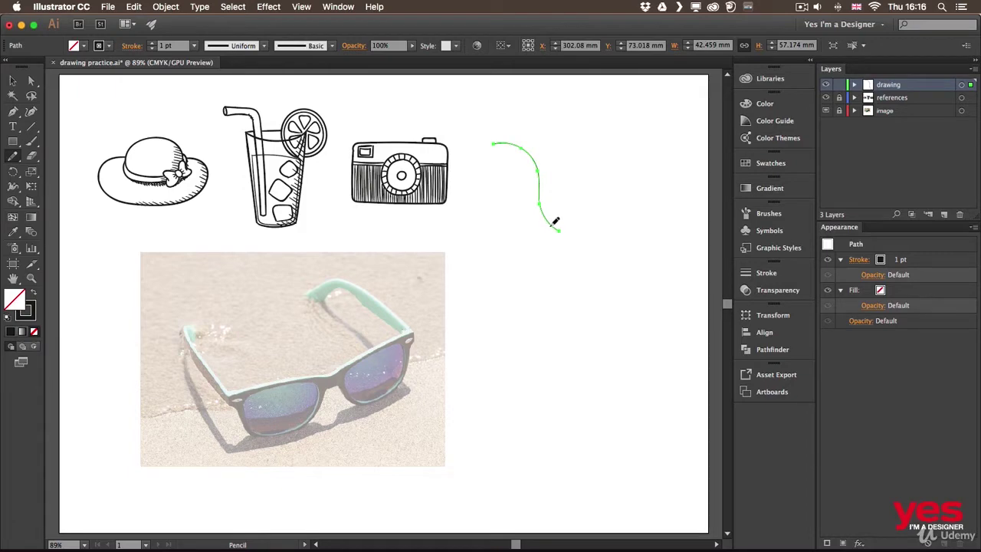
pyautogui.moveTo(554, 225)
pyautogui.mouseDown()
pyautogui.moveTo(594, 258)
pyautogui.moveTo(600, 292)
pyautogui.moveTo(529, 348)
pyautogui.moveTo(546, 401)
pyautogui.mouseUp()
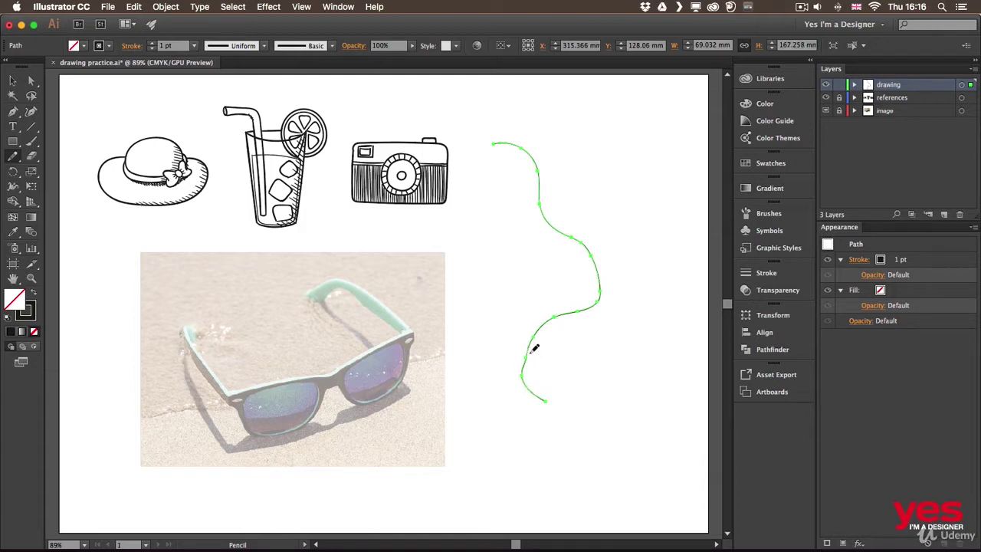
# Redraw sections of the selected path to add an outward bulge and a small loop, and extend its lower end to about 170 mm overall height.
pyautogui.moveTo(533, 366)
pyautogui.mouseDown()
pyautogui.moveTo(591, 295)
pyautogui.moveTo(574, 307)
pyautogui.moveTo(591, 284)
pyautogui.moveTo(562, 250)
pyautogui.mouseUp()
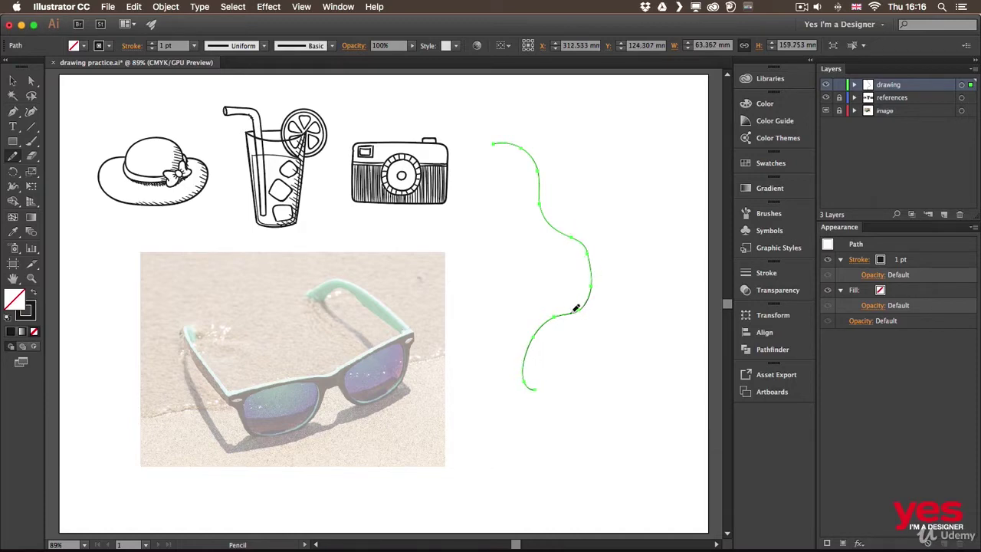
pyautogui.press('super+z')
pyautogui.moveTo(589, 299)
pyautogui.mouseDown()
pyautogui.moveTo(653, 286)
pyautogui.moveTo(639, 247)
pyautogui.moveTo(571, 224)
pyautogui.mouseUp()
pyautogui.press('super+z')
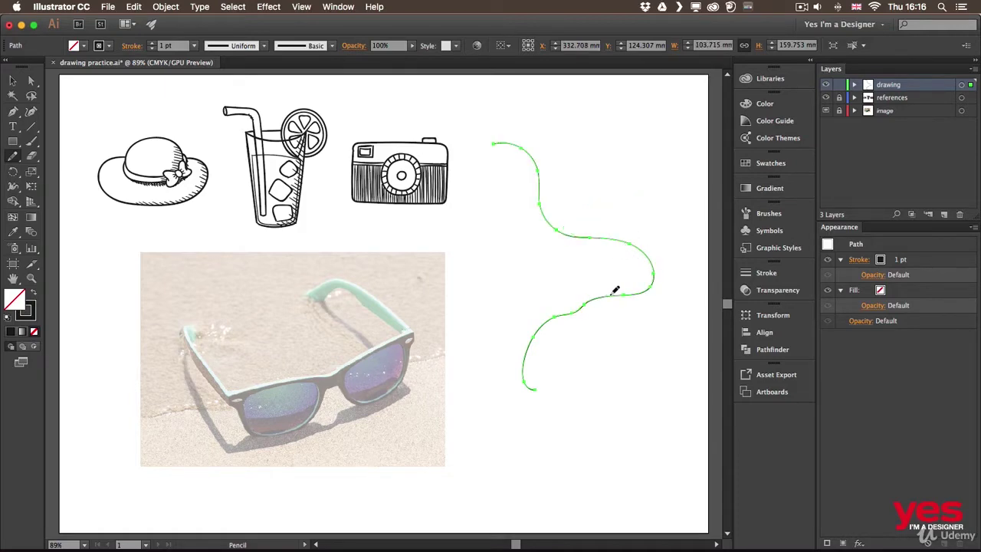
pyautogui.moveTo(584, 292)
pyautogui.mouseDown()
pyautogui.moveTo(542, 261)
pyautogui.moveTo(576, 264)
pyautogui.moveTo(576, 294)
pyautogui.moveTo(557, 309)
pyautogui.mouseUp()
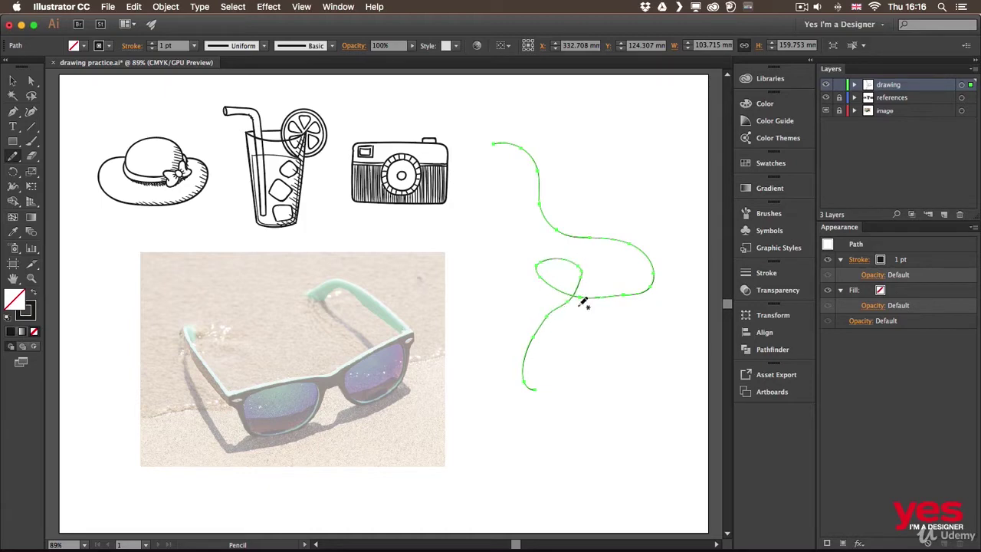
pyautogui.moveTo(528, 377); pyautogui.dragTo(608, 404)
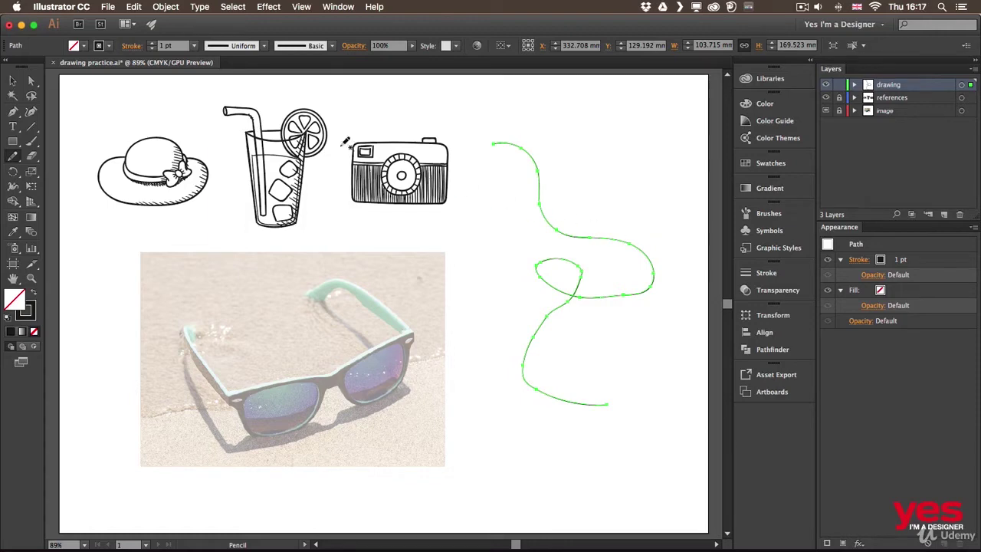
# Set the path's stroke weight to 5 pt and its stroke colour to red.
pyautogui.click(152, 43)
pyautogui.click(152, 43)
pyautogui.click(151, 42)
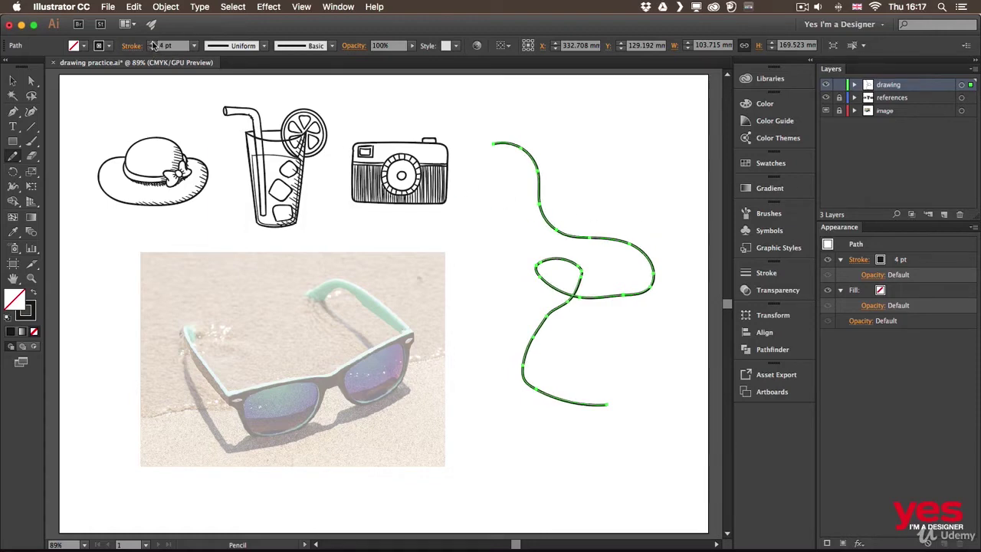
pyautogui.click(151, 43)
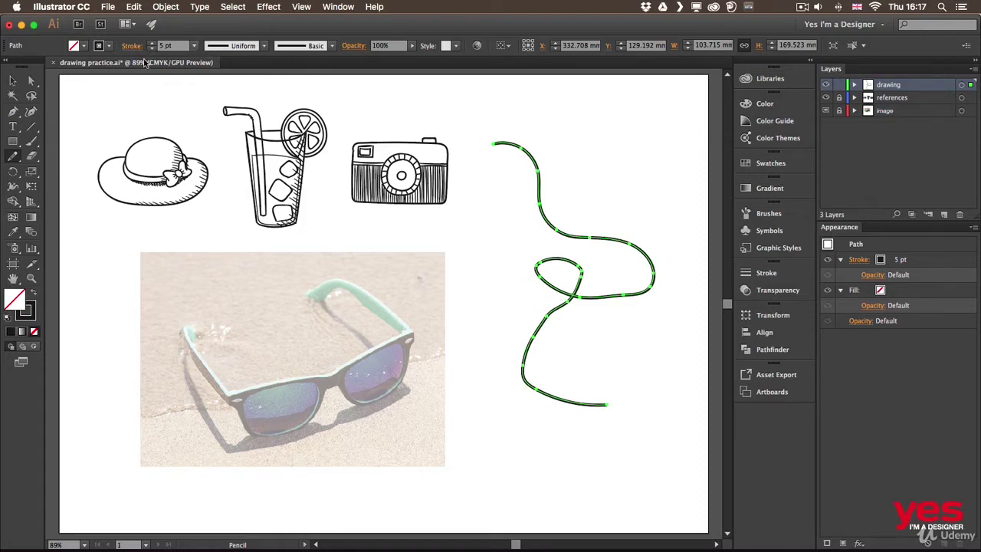
pyautogui.click(109, 46)
pyautogui.click(43, 67)
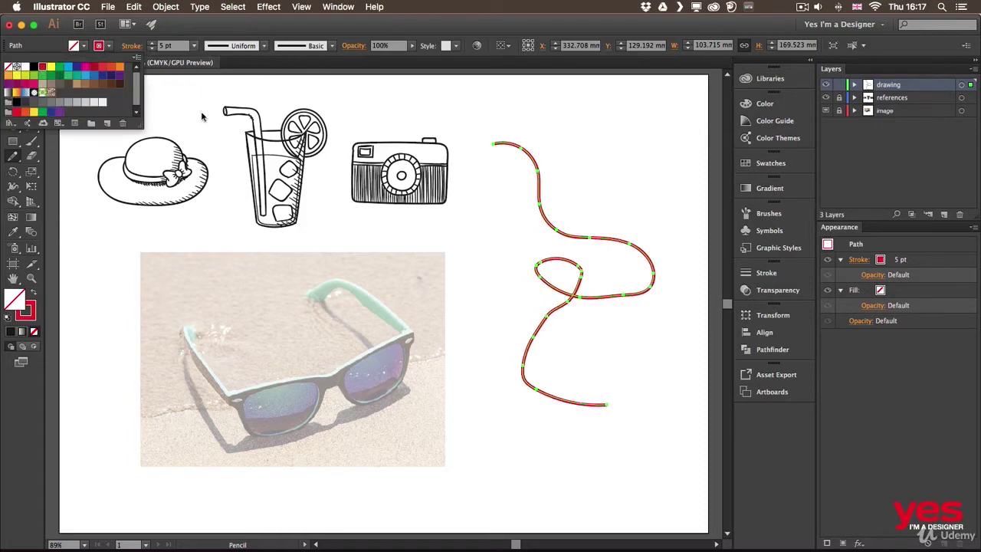
# Extend the path's upper end into a curve winding back down, making it about 114 mm wide overall.
pyautogui.click(495, 141)
pyautogui.moveTo(495, 143)
pyautogui.mouseDown()
pyautogui.moveTo(492, 196)
pyautogui.moveTo(515, 246)
pyautogui.mouseUp()
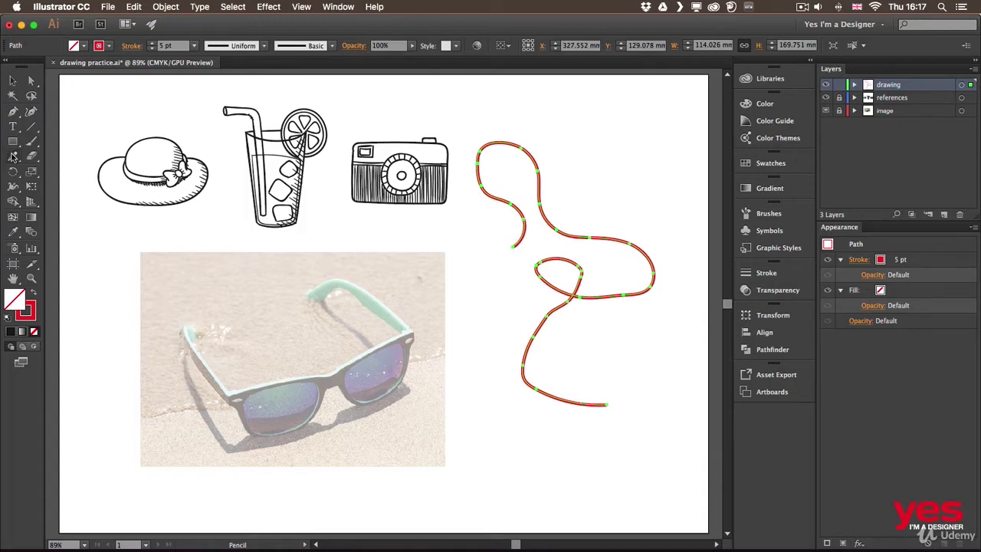
# Enable the Pencil tool option that lets the Option key toggle to the Smooth Tool.
pyautogui.doubleClick(12, 157)
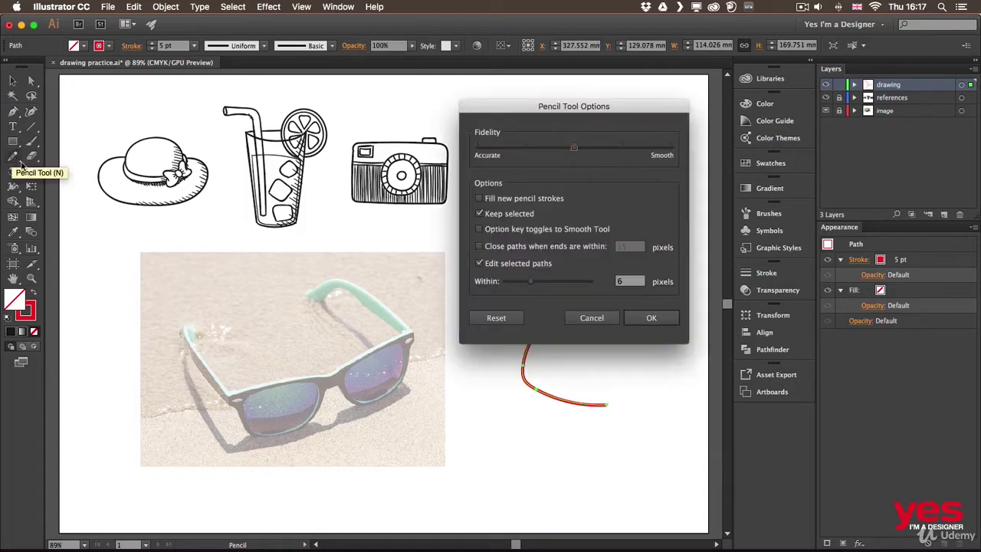
pyautogui.click(480, 230)
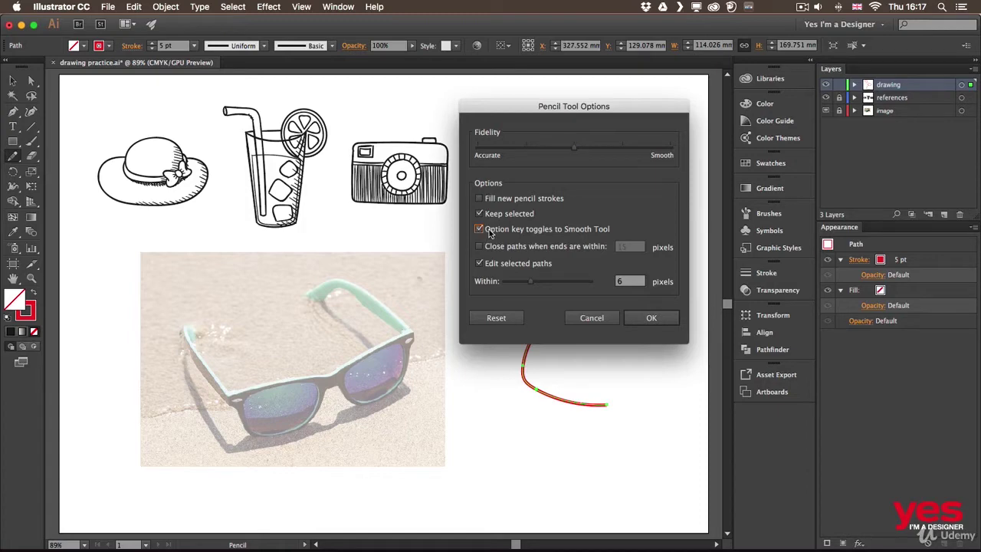
pyautogui.click(652, 318)
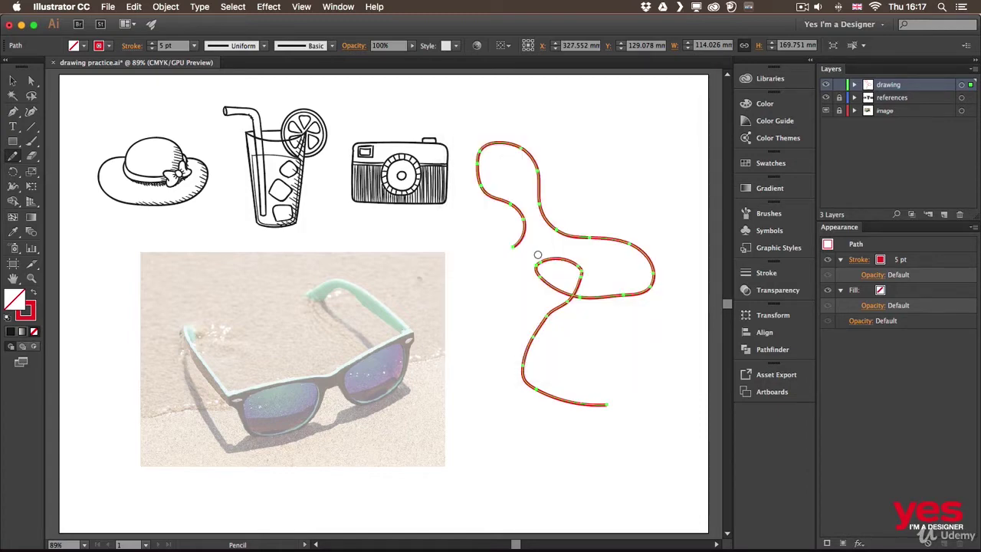
# Smooth the red path around its small loop and lower bend with the temporary Smooth Tool.
pyautogui.moveTo(543, 269)
pyautogui.mouseDown()
pyautogui.moveTo(540, 276)
pyautogui.moveTo(564, 267)
pyautogui.moveTo(545, 266)
pyautogui.moveTo(557, 289)
pyautogui.moveTo(548, 278)
pyautogui.moveTo(568, 269)
pyautogui.moveTo(543, 268)
pyautogui.moveTo(589, 274)
pyautogui.moveTo(574, 264)
pyautogui.moveTo(551, 312)
pyautogui.mouseUp()
pyautogui.moveTo(576, 287)
pyautogui.mouseDown()
pyautogui.moveTo(537, 318)
pyautogui.moveTo(571, 299)
pyautogui.moveTo(539, 333)
pyautogui.mouseUp()
pyautogui.moveTo(543, 266)
pyautogui.mouseDown()
pyautogui.moveTo(614, 291)
pyautogui.moveTo(598, 295)
pyautogui.moveTo(664, 286)
pyautogui.moveTo(615, 289)
pyautogui.moveTo(657, 259)
pyautogui.moveTo(638, 290)
pyautogui.moveTo(633, 242)
pyautogui.moveTo(638, 261)
pyautogui.moveTo(595, 237)
pyautogui.moveTo(559, 242)
pyautogui.moveTo(591, 244)
pyautogui.moveTo(532, 200)
pyautogui.moveTo(500, 200)
pyautogui.moveTo(507, 225)
pyautogui.moveTo(507, 207)
pyautogui.moveTo(468, 168)
pyautogui.moveTo(490, 202)
pyautogui.moveTo(495, 144)
pyautogui.moveTo(494, 194)
pyautogui.moveTo(500, 153)
pyautogui.moveTo(525, 159)
pyautogui.moveTo(475, 187)
pyautogui.moveTo(484, 172)
pyautogui.moveTo(541, 150)
pyautogui.moveTo(486, 217)
pyautogui.mouseUp()
pyautogui.moveTo(556, 315)
pyautogui.mouseDown()
pyautogui.moveTo(527, 396)
pyautogui.moveTo(537, 393)
pyautogui.mouseUp()
pyautogui.moveTo(535, 358)
pyautogui.mouseDown()
pyautogui.moveTo(560, 400)
pyautogui.moveTo(575, 404)
pyautogui.mouseUp()
pyautogui.moveTo(525, 361); pyautogui.dragTo(566, 405)
pyautogui.moveTo(537, 333)
pyautogui.mouseDown()
pyautogui.moveTo(575, 389)
pyautogui.moveTo(565, 383)
pyautogui.mouseUp()
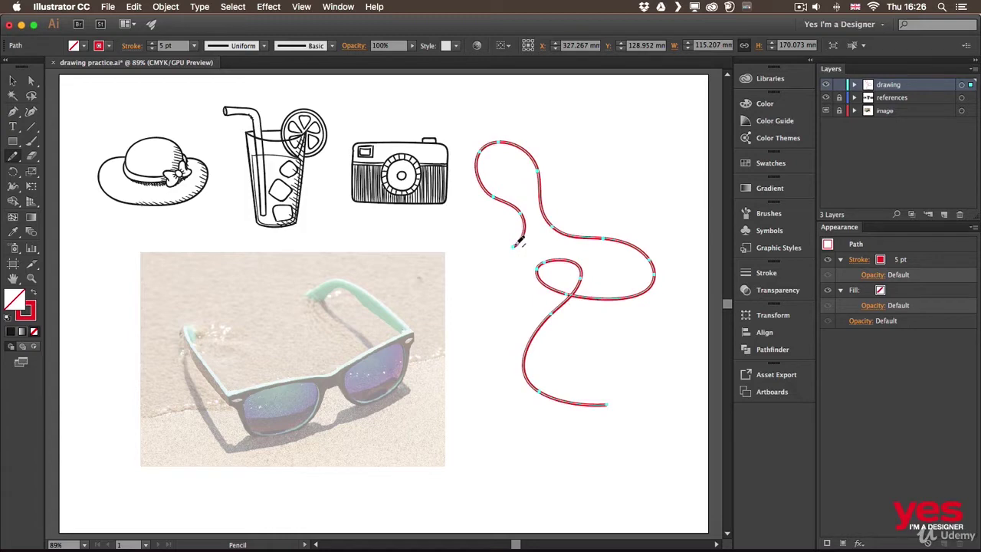
# Extend the loose upper end of the red path toward the sunglasses photo, to about 133 mm overall width.
pyautogui.moveTo(515, 245); pyautogui.dragTo(455, 243)
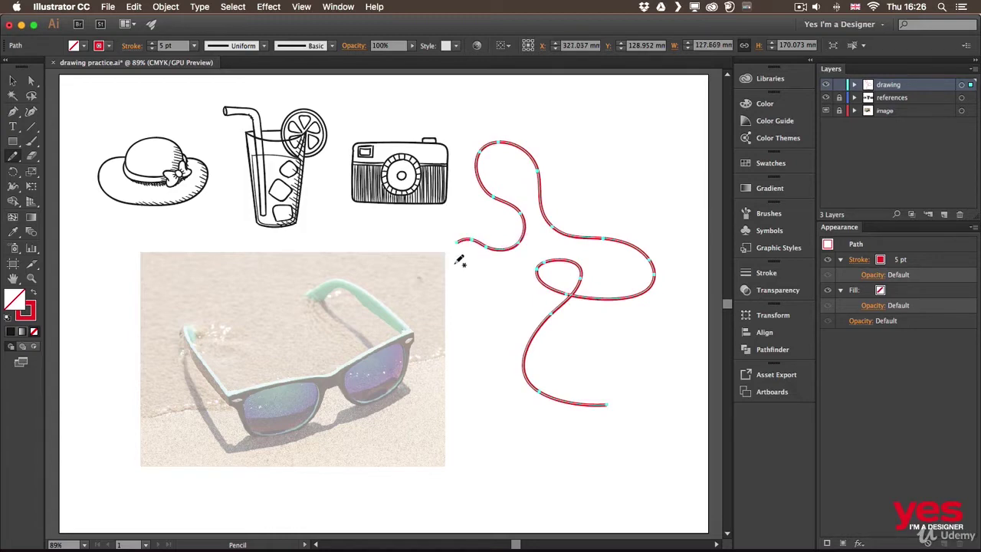
pyautogui.moveTo(470, 283); pyautogui.dragTo(488, 290)
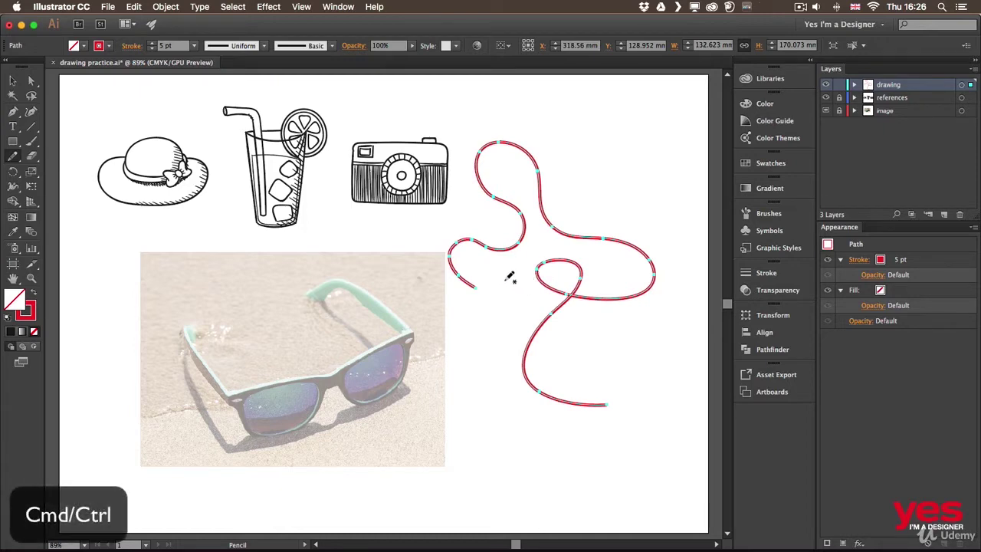
# Deselect the path, draw a separate curve about 27 by 54 mm from its loose end, and move that curve slightly away.
pyautogui.press('super')
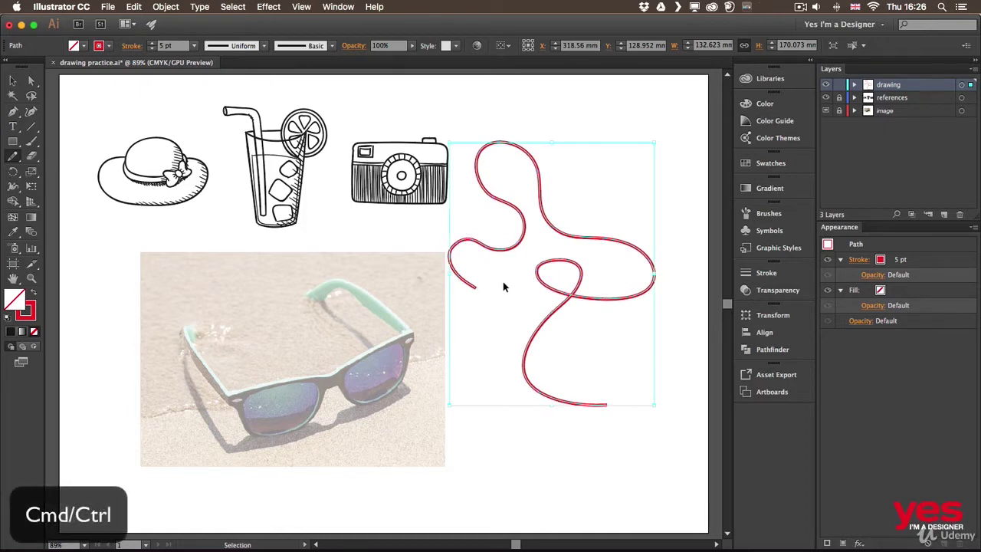
pyautogui.keyDown('super'); pyautogui.click(378, 226); pyautogui.keyUp('super')
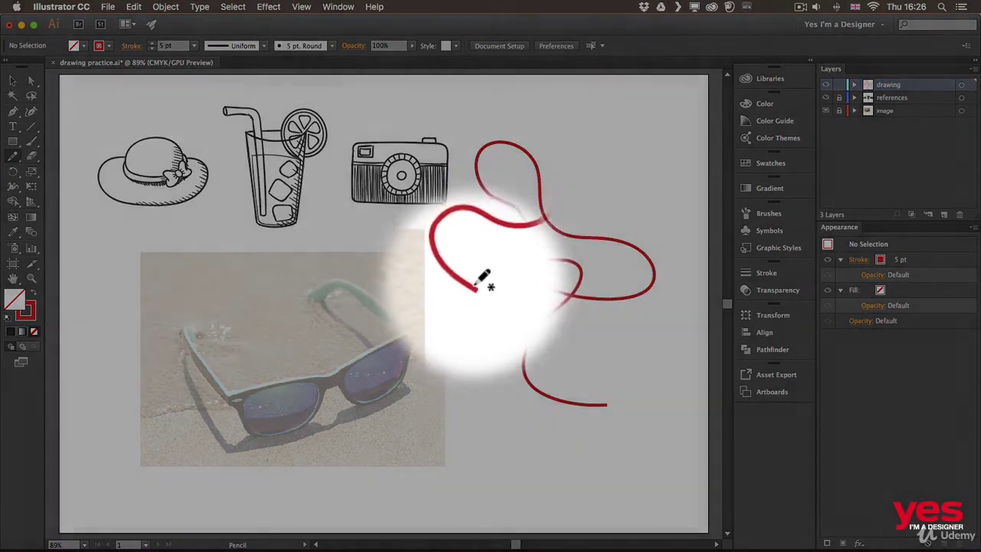
pyautogui.moveTo(476, 289); pyautogui.dragTo(457, 369)
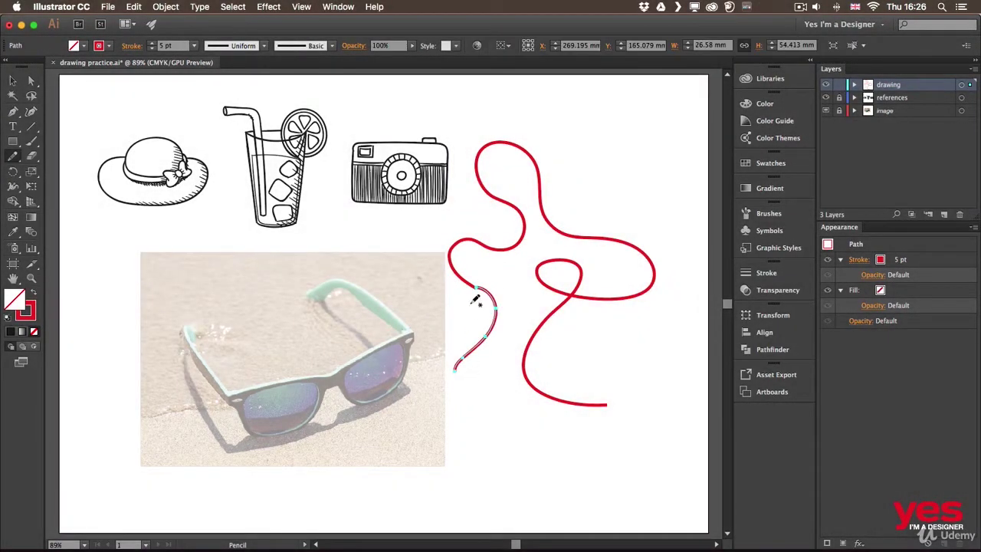
pyautogui.press('v')
pyautogui.moveTo(478, 296); pyautogui.dragTo(493, 300)
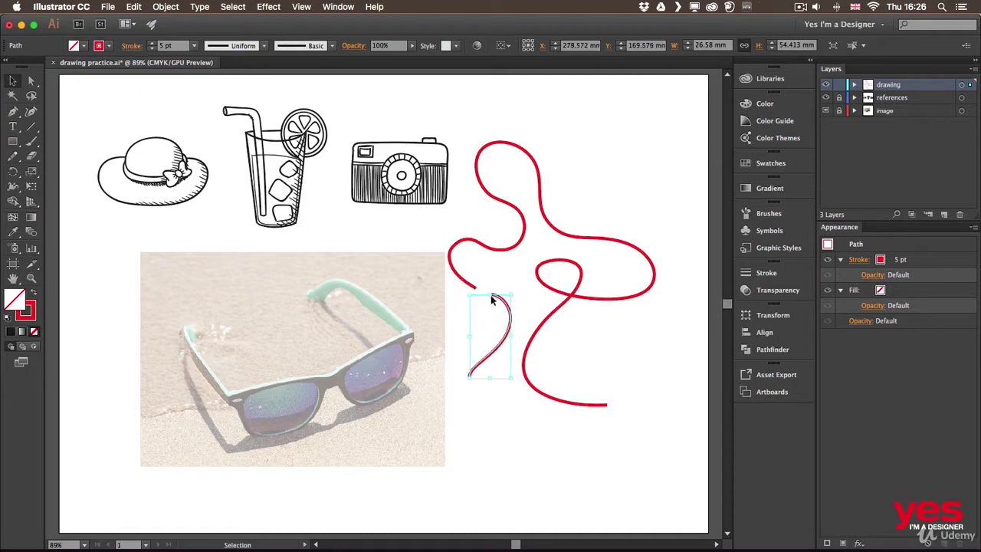
# Draw a wavy pencil path about 63 by 23 mm and below it one about 84 by 153 mm combining curves with straight segments.
pyautogui.press('n')
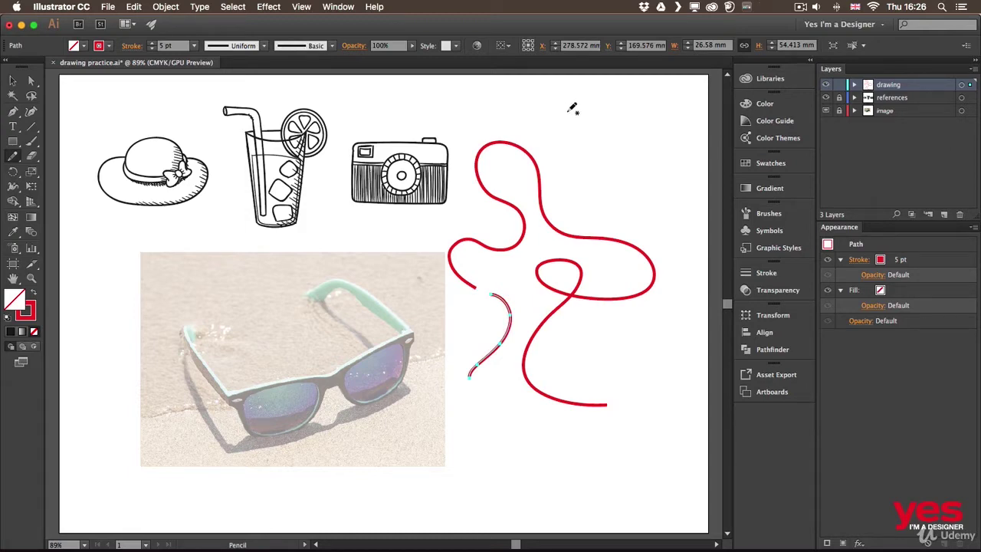
pyautogui.moveTo(547, 108)
pyautogui.mouseDown()
pyautogui.moveTo(571, 106)
pyautogui.moveTo(587, 128)
pyautogui.moveTo(615, 100)
pyautogui.moveTo(620, 134)
pyautogui.moveTo(644, 112)
pyautogui.mouseUp()
pyautogui.press('alt')
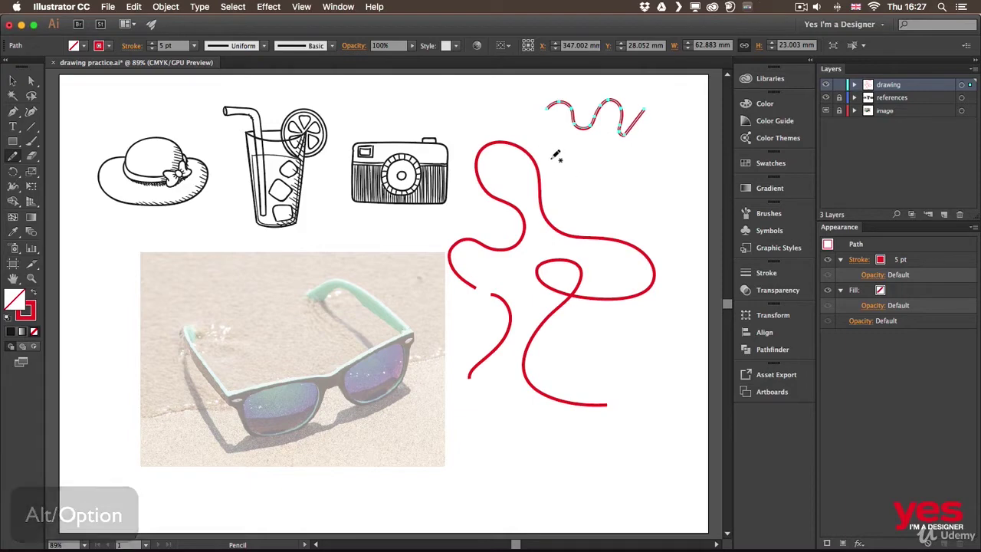
pyautogui.moveTo(552, 153)
pyautogui.mouseDown()
pyautogui.moveTo(566, 189)
pyautogui.moveTo(602, 164)
pyautogui.moveTo(619, 211)
pyautogui.moveTo(640, 175)
pyautogui.moveTo(670, 217)
pyautogui.moveTo(685, 212)
pyautogui.moveTo(687, 178)
pyautogui.moveTo(661, 141)
pyautogui.moveTo(682, 175)
pyautogui.mouseUp()
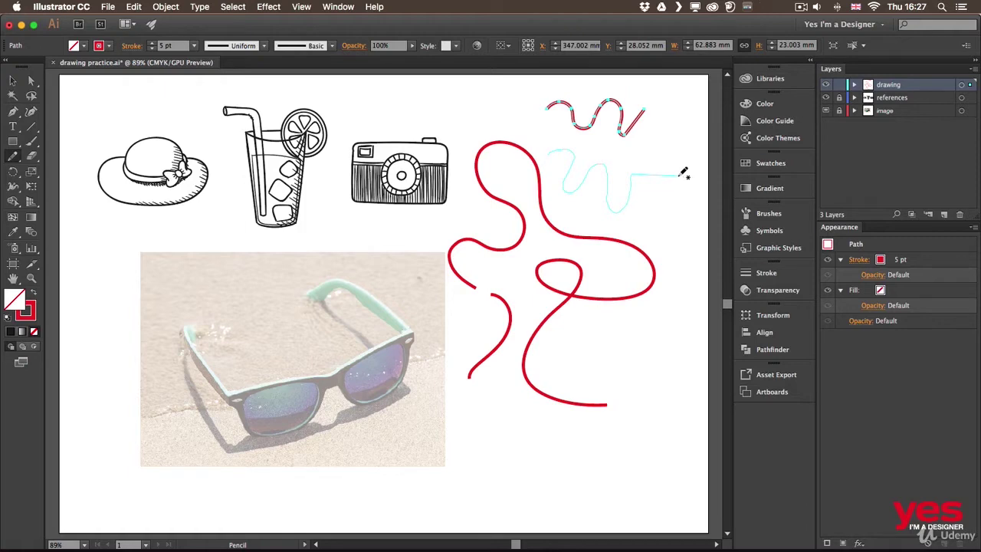
pyautogui.moveTo(680, 176)
pyautogui.mouseDown()
pyautogui.moveTo(675, 218)
pyautogui.moveTo(648, 222)
pyautogui.moveTo(677, 246)
pyautogui.moveTo(677, 385)
pyautogui.moveTo(660, 386)
pyautogui.moveTo(685, 385)
pyautogui.moveTo(661, 382)
pyautogui.moveTo(622, 344)
pyautogui.moveTo(592, 360)
pyautogui.mouseUp()
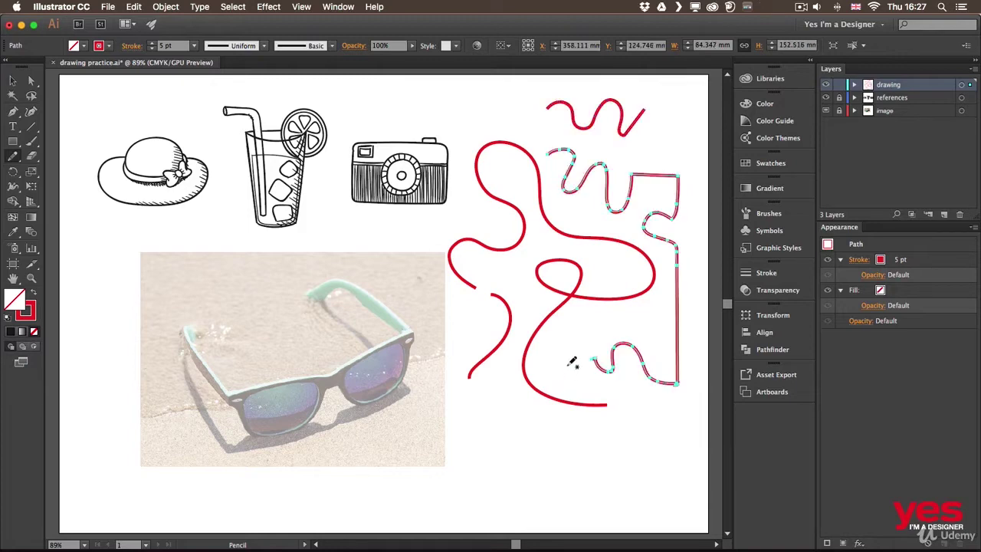
# Keep the Pencil tool's fidelity at Accurate and draw a wavy path about 129 by 20 mm below the existing red paths.
pyautogui.doubleClick(13, 155)
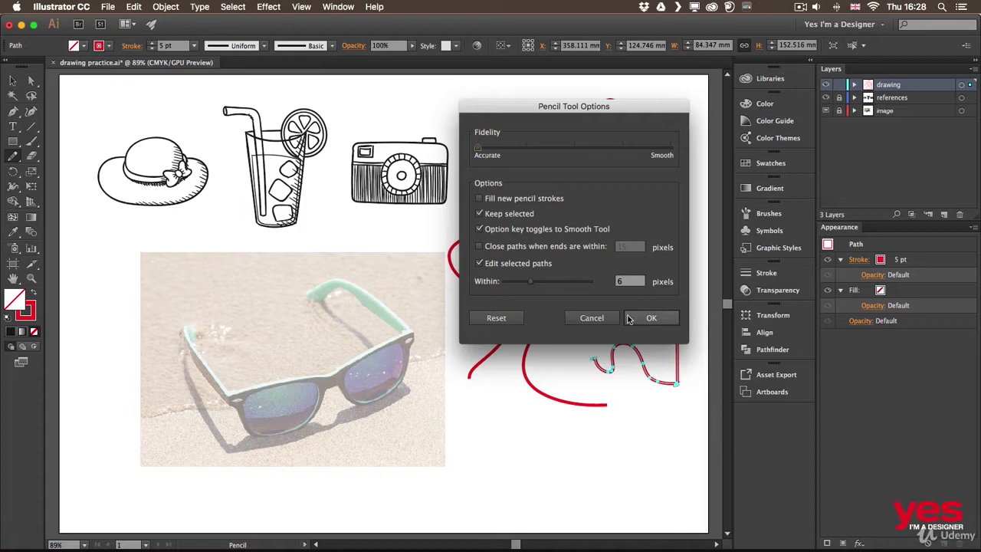
pyautogui.click(652, 320)
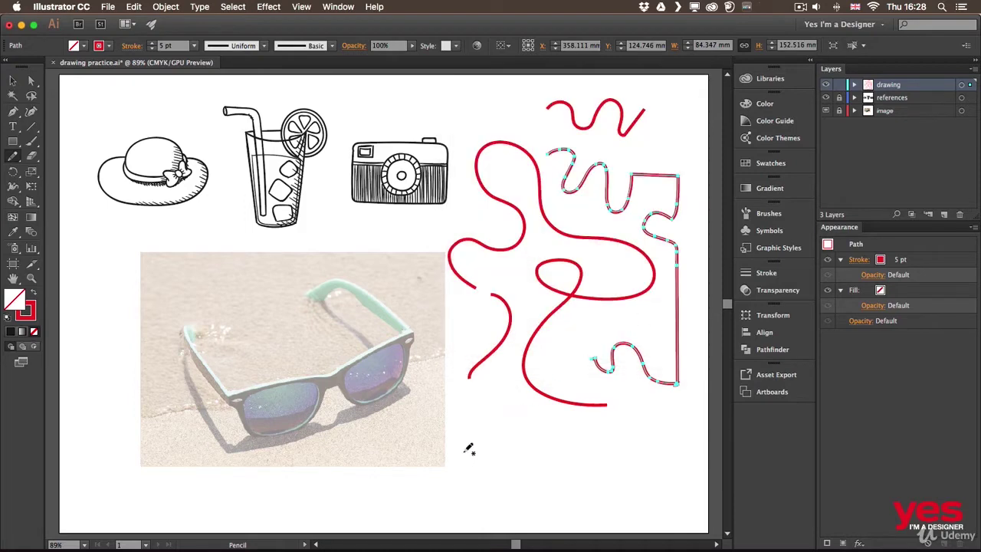
pyautogui.moveTo(467, 449)
pyautogui.mouseDown()
pyautogui.moveTo(507, 453)
pyautogui.moveTo(523, 436)
pyautogui.moveTo(549, 463)
pyautogui.moveTo(579, 435)
pyautogui.moveTo(664, 448)
pyautogui.mouseUp()
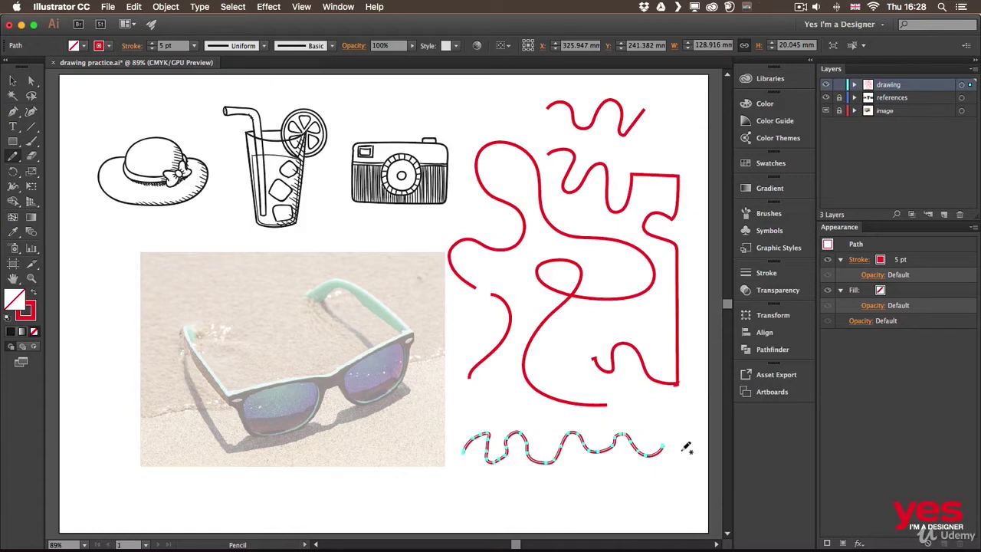
# Set the Pencil tool's fidelity to fully Smooth and draw a second wavy path about 132 by 21 mm below the first.
pyautogui.doubleClick(13, 156)
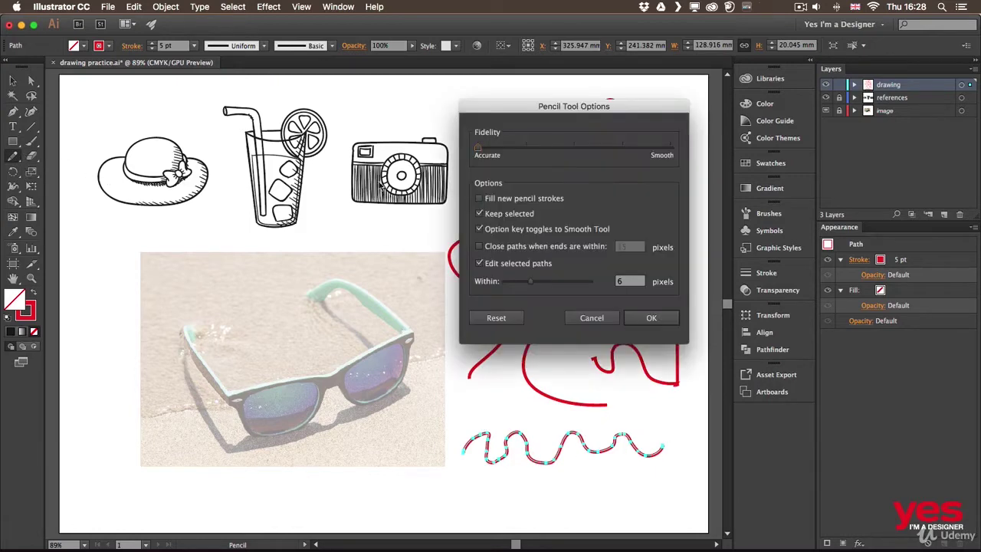
pyautogui.moveTo(499, 154); pyautogui.dragTo(686, 160)
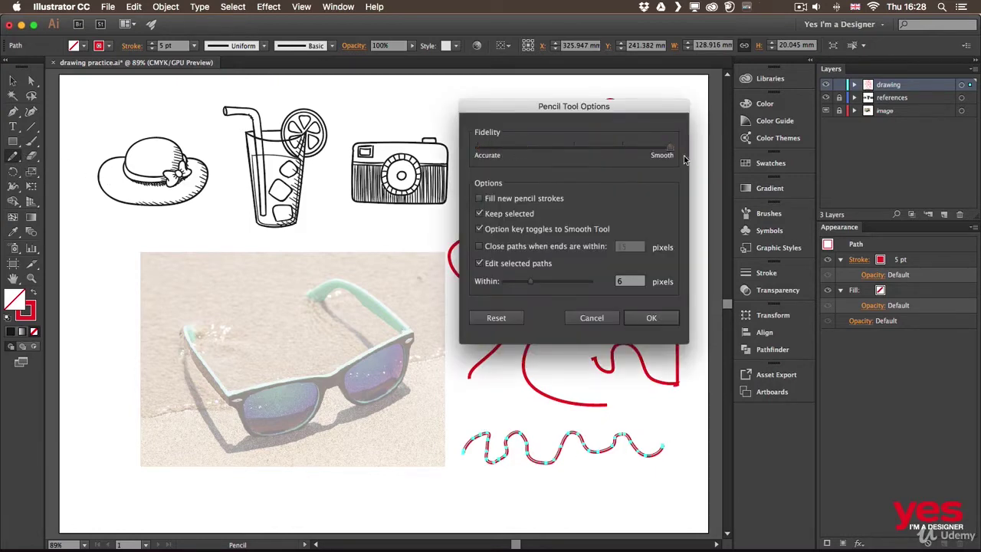
pyautogui.click(652, 317)
pyautogui.moveTo(465, 492)
pyautogui.mouseDown()
pyautogui.moveTo(564, 484)
pyautogui.moveTo(595, 505)
pyautogui.moveTo(615, 484)
pyautogui.moveTo(672, 491)
pyautogui.mouseUp()
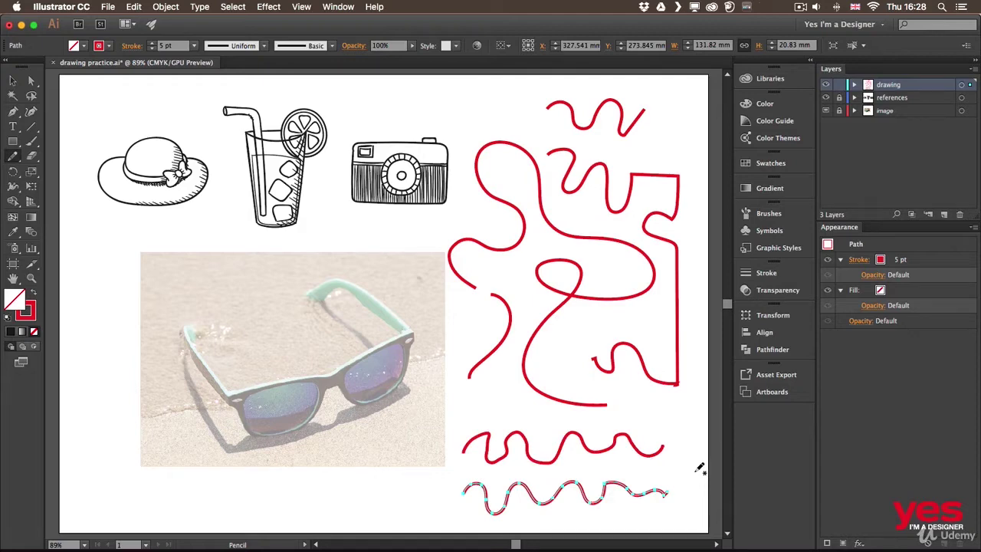
# Set the Pencil tool to medium fidelity with automatic path closing, and draw a closed shape about 74 by 53 mm below the hat.
pyautogui.doubleClick(13, 156)
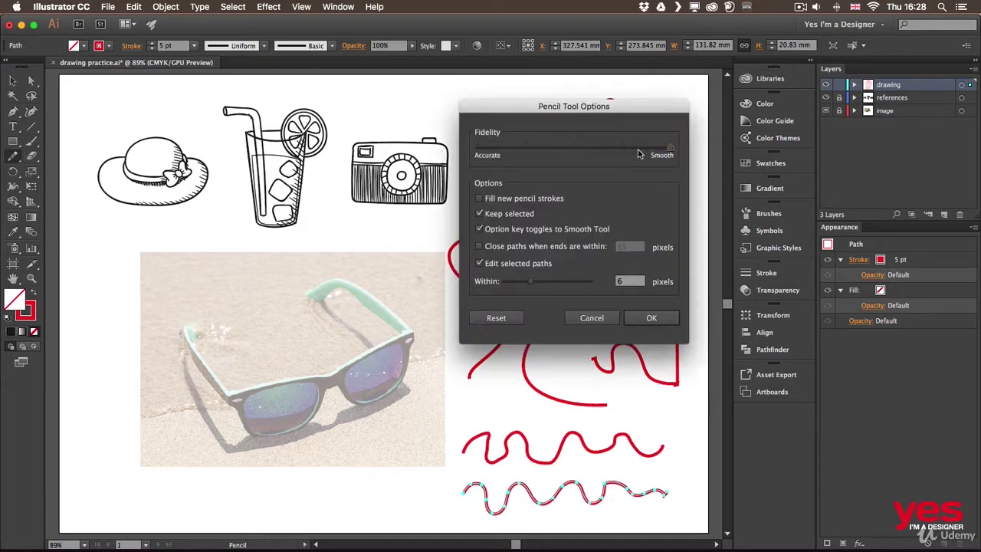
pyautogui.click(506, 249)
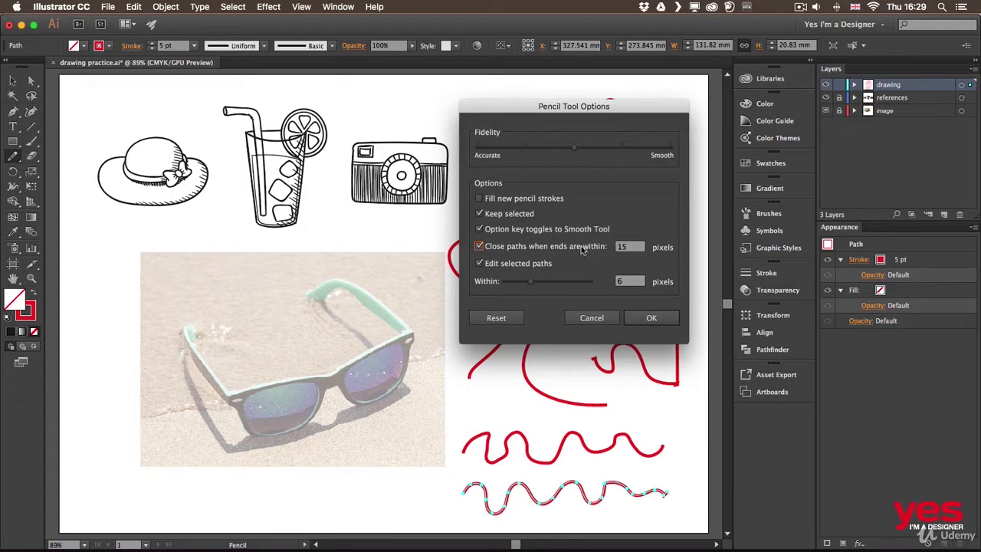
pyautogui.press('Tab')
pyautogui.write('1')
pyautogui.press('Return')
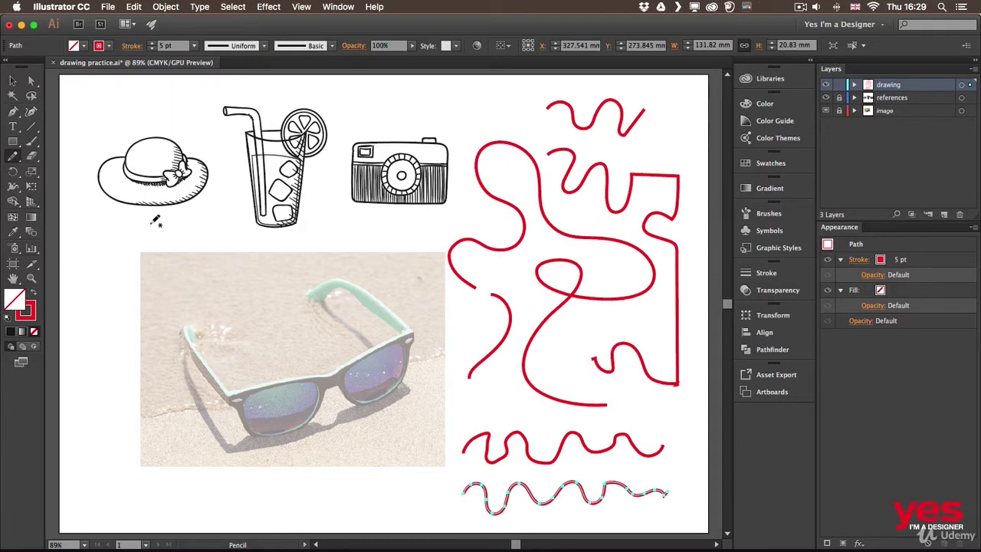
pyautogui.moveTo(156, 221)
pyautogui.mouseDown()
pyautogui.moveTo(110, 226)
pyautogui.moveTo(89, 243)
pyautogui.moveTo(88, 273)
pyautogui.moveTo(161, 302)
pyautogui.moveTo(196, 293)
pyautogui.moveTo(189, 252)
pyautogui.moveTo(157, 221)
pyautogui.mouseUp()
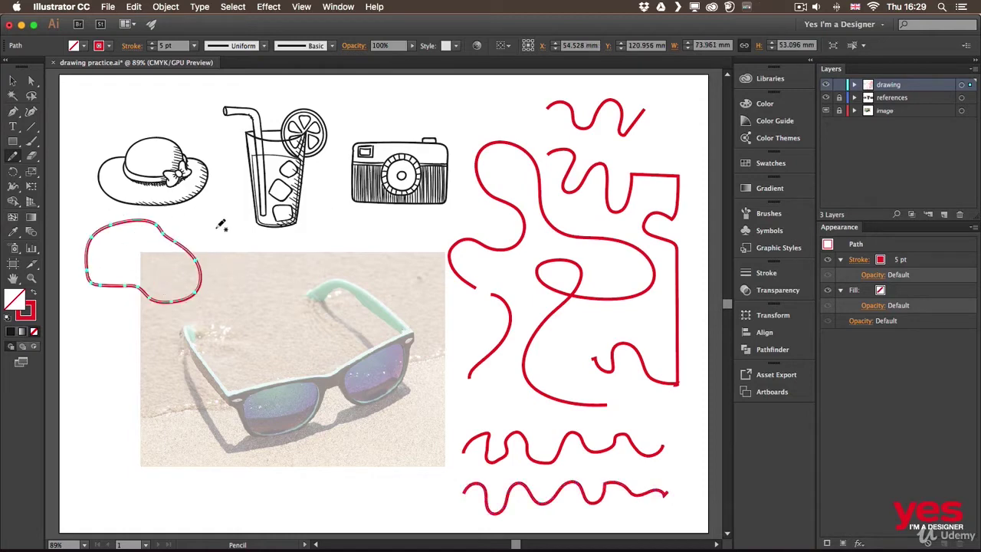
# Delete the closed shape below the hat and all the red practice paths beside the photo.
pyautogui.press('v')
pyautogui.click(312, 268)
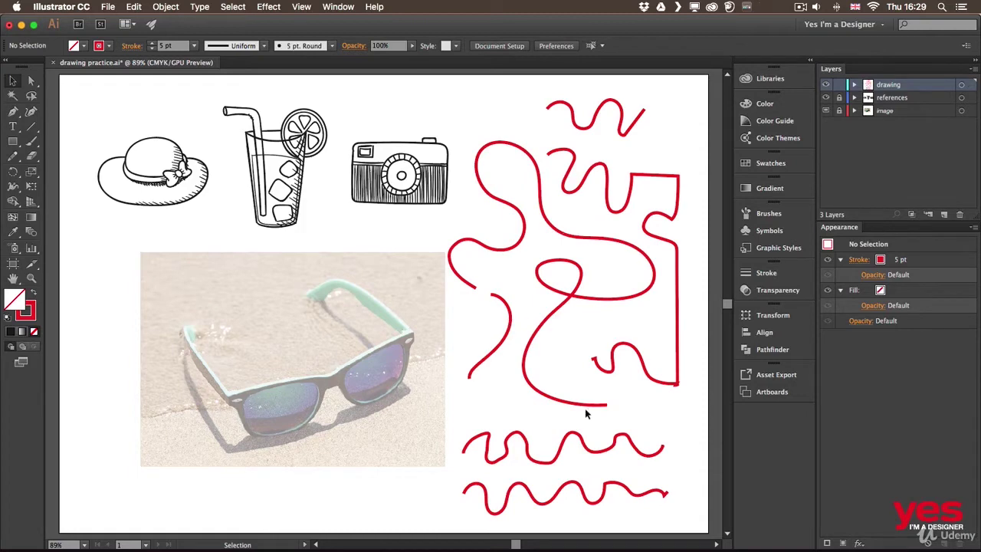
pyautogui.moveTo(686, 505)
pyautogui.mouseDown()
pyautogui.moveTo(485, 101)
pyautogui.moveTo(531, 108)
pyautogui.moveTo(505, 136)
pyautogui.moveTo(535, 193)
pyautogui.moveTo(609, 213)
pyautogui.moveTo(671, 160)
pyautogui.moveTo(624, 125)
pyautogui.moveTo(571, 133)
pyautogui.moveTo(573, 98)
pyautogui.mouseUp()
pyautogui.press('Delete')
# Draw a closed pencil shape about 111 by 70 mm beside the camera and redraw its indented upper and lower edges as gentle curves.
pyautogui.press('n')
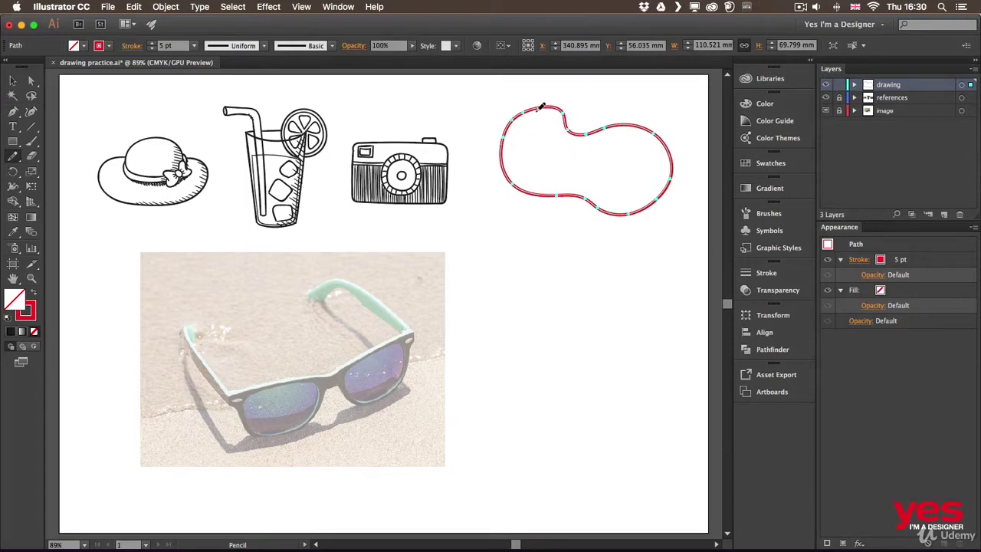
pyautogui.moveTo(544, 102)
pyautogui.mouseDown()
pyautogui.moveTo(629, 101)
pyautogui.moveTo(662, 130)
pyautogui.mouseUp()
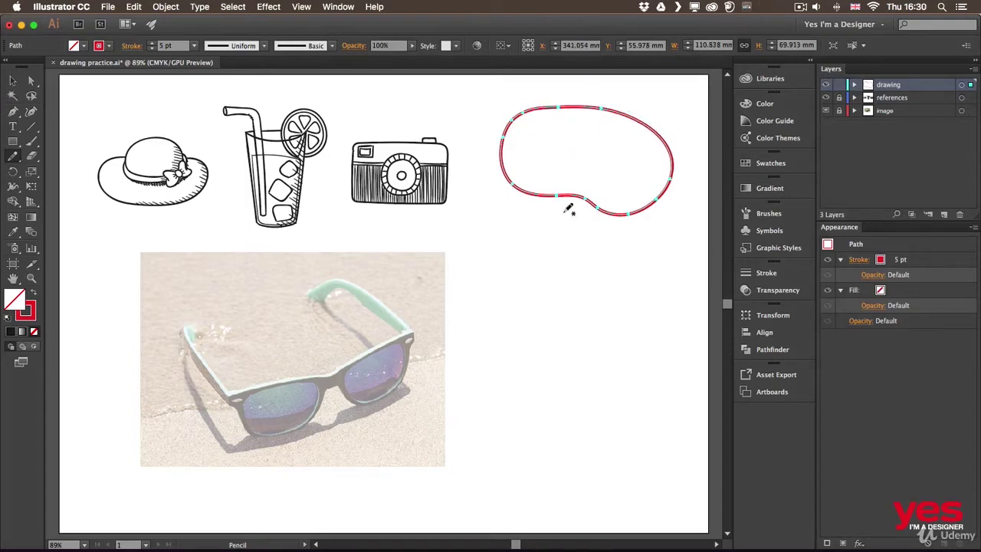
pyautogui.moveTo(520, 181)
pyautogui.mouseDown()
pyautogui.moveTo(614, 210)
pyautogui.moveTo(663, 202)
pyautogui.mouseUp()
# Smooth the closed shape's lower edge, rounded ends and upper curve with the temporary Smooth Tool.
pyautogui.press('alt')
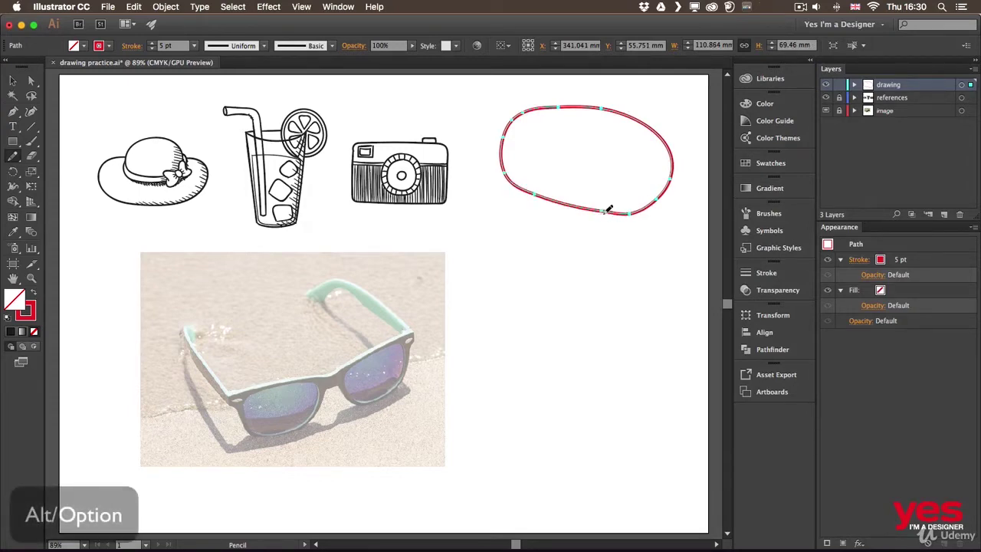
pyautogui.moveTo(605, 212)
pyautogui.mouseDown()
pyautogui.moveTo(652, 199)
pyautogui.moveTo(605, 209)
pyautogui.moveTo(667, 186)
pyautogui.moveTo(610, 204)
pyautogui.moveTo(626, 207)
pyautogui.moveTo(659, 178)
pyautogui.mouseUp()
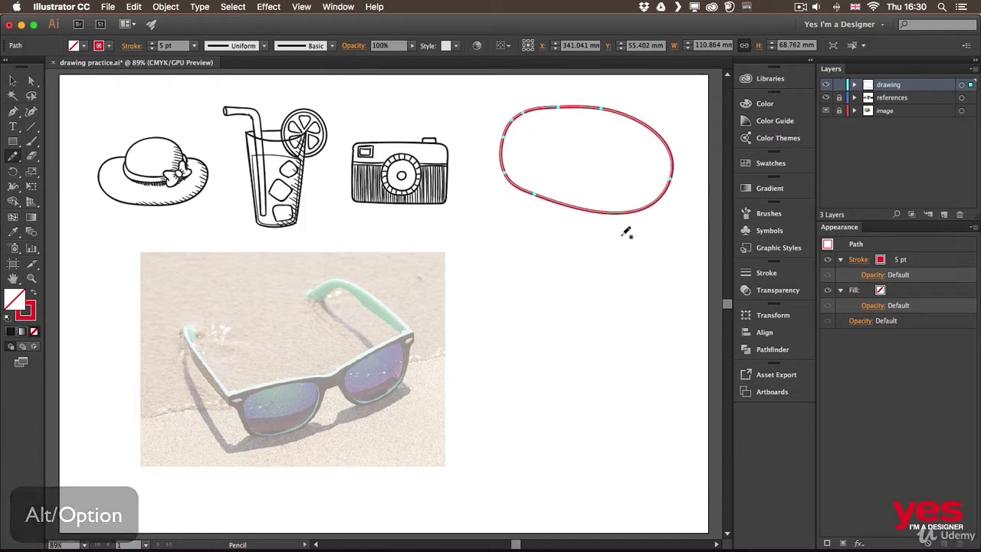
pyautogui.moveTo(504, 150); pyautogui.dragTo(568, 107)
pyautogui.moveTo(509, 125); pyautogui.dragTo(574, 105)
pyautogui.moveTo(504, 146); pyautogui.dragTo(571, 106)
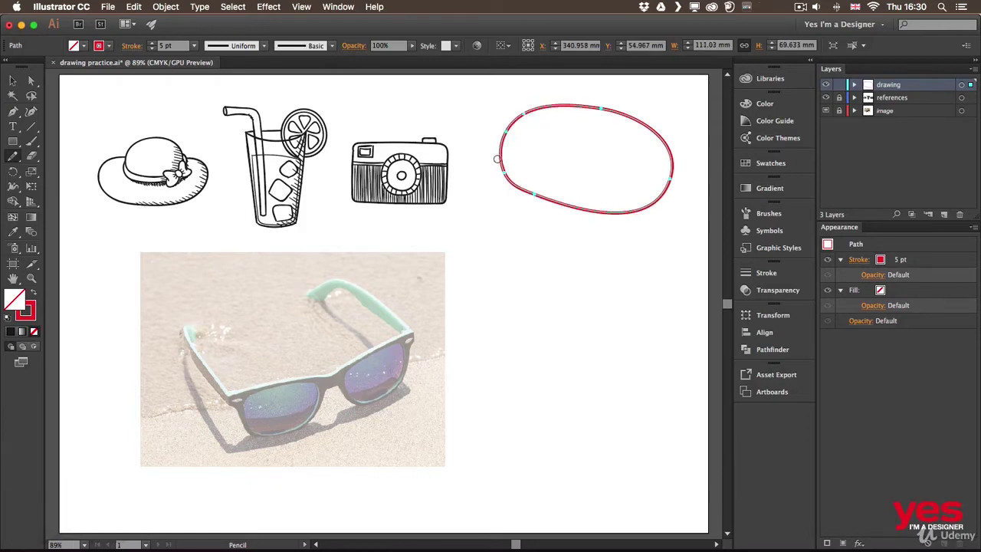
pyautogui.moveTo(502, 163); pyautogui.dragTo(648, 203)
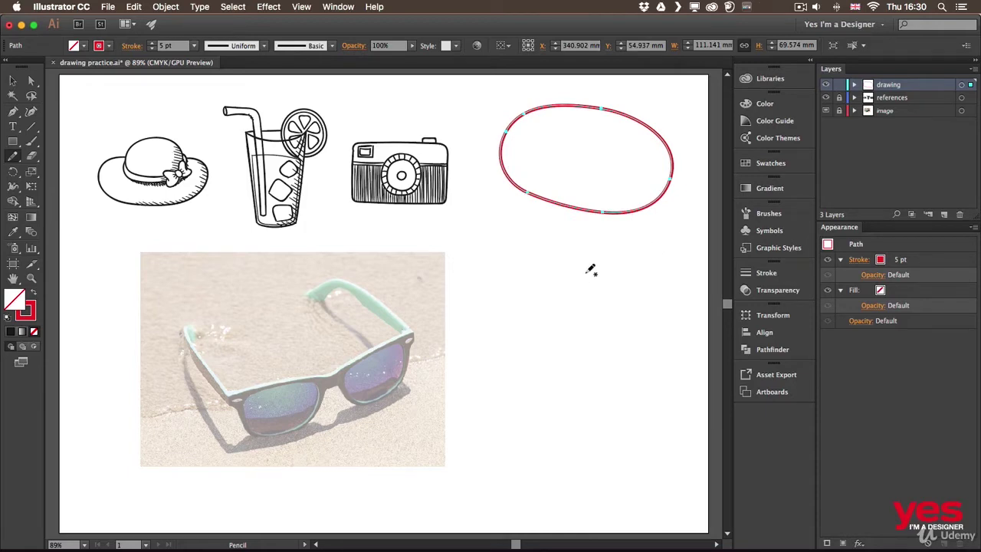
# Draw a second closed shape about 116 by 70 mm below the first and preview simplifying it at 0% curve precision.
pyautogui.moveTo(612, 253)
pyautogui.mouseDown()
pyautogui.moveTo(554, 242)
pyautogui.moveTo(514, 257)
pyautogui.moveTo(494, 301)
pyautogui.moveTo(520, 333)
pyautogui.moveTo(639, 348)
pyautogui.moveTo(672, 315)
pyautogui.moveTo(650, 272)
pyautogui.moveTo(614, 251)
pyautogui.mouseUp()
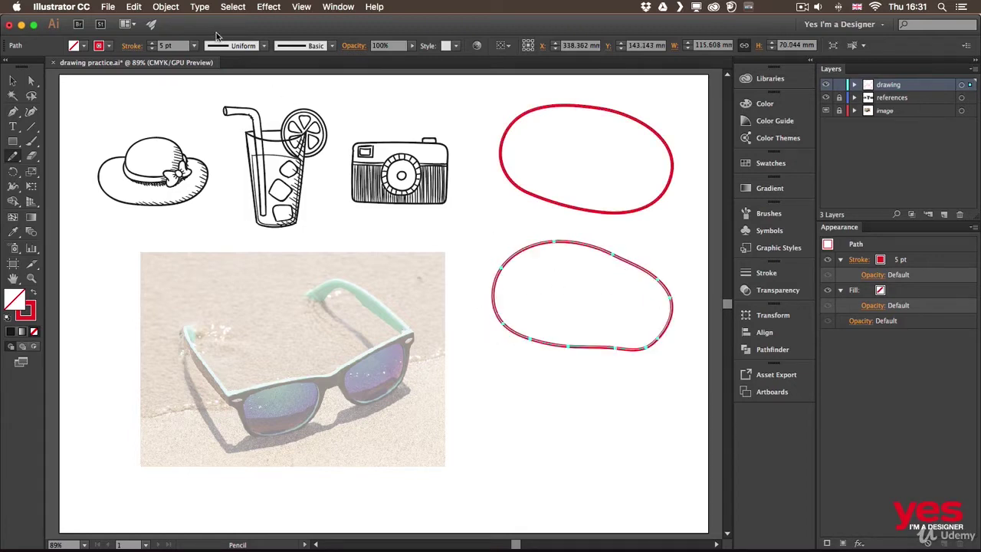
pyautogui.click(172, 7)
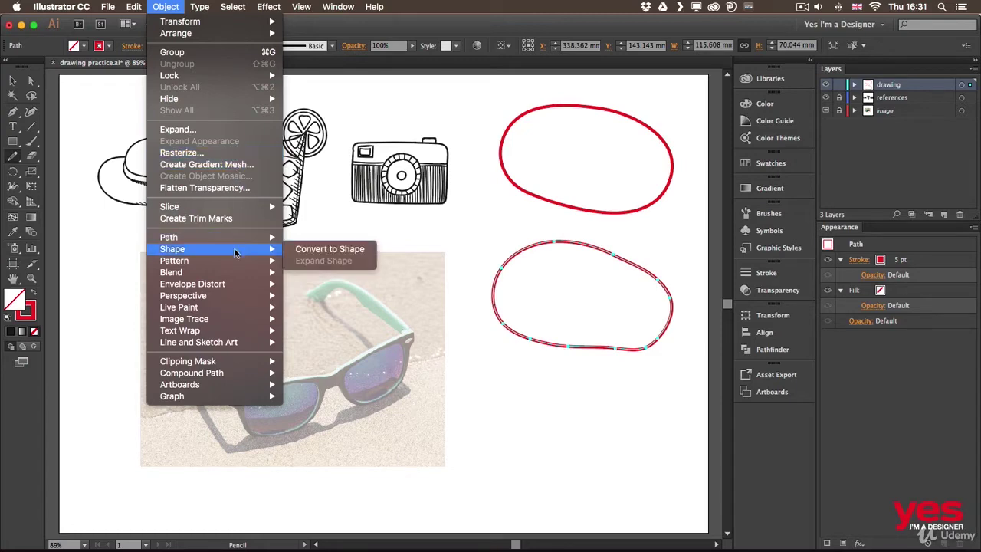
pyautogui.moveTo(240, 241)
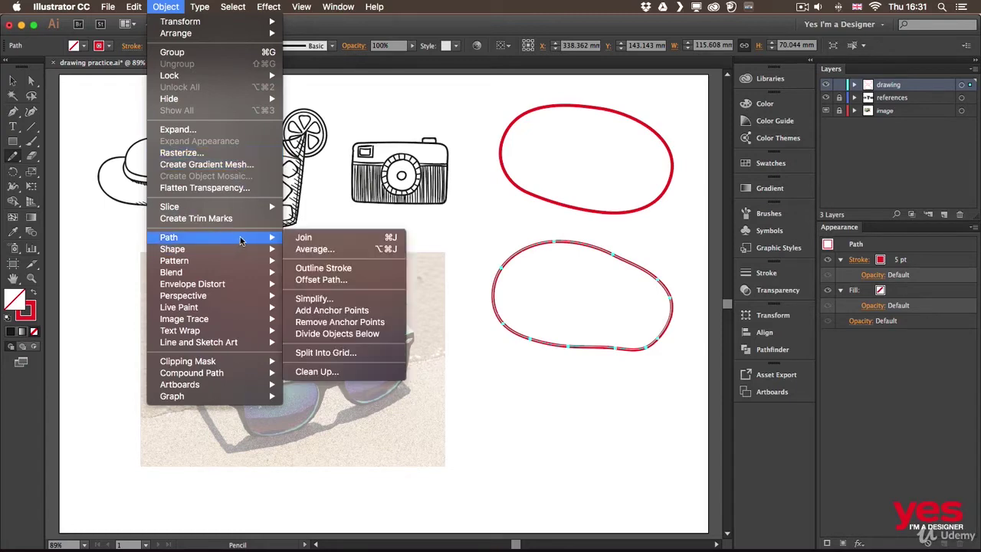
pyautogui.click(342, 299)
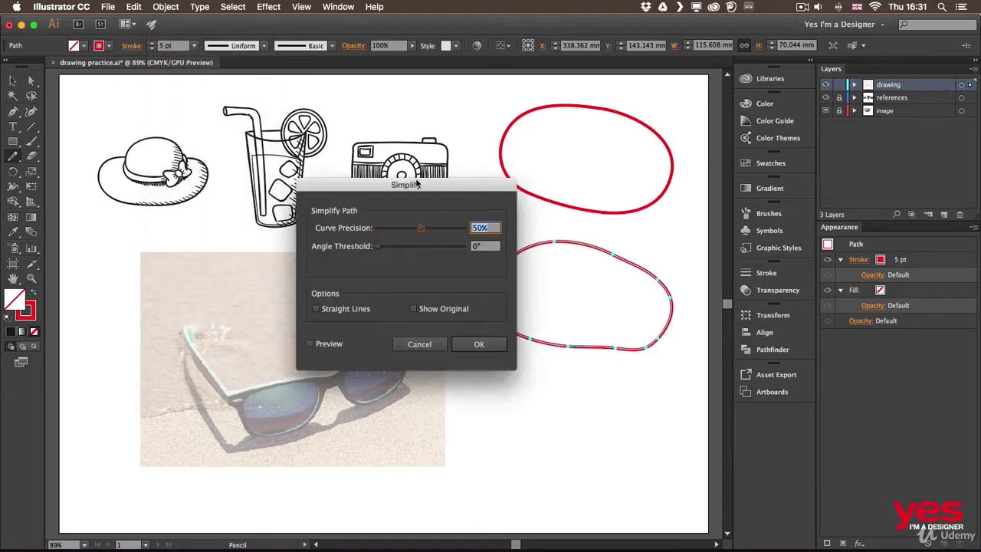
pyautogui.moveTo(418, 184); pyautogui.dragTo(348, 161)
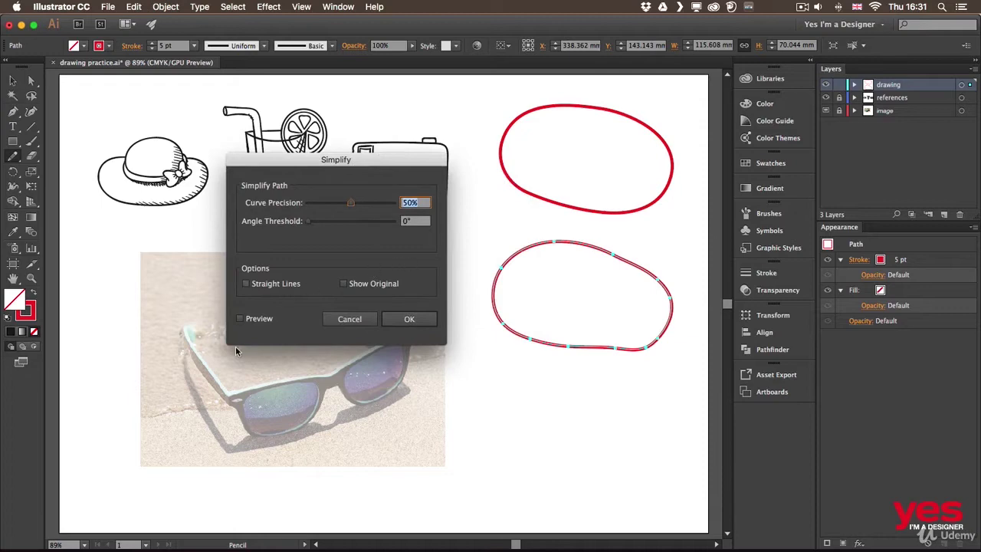
pyautogui.click(240, 318)
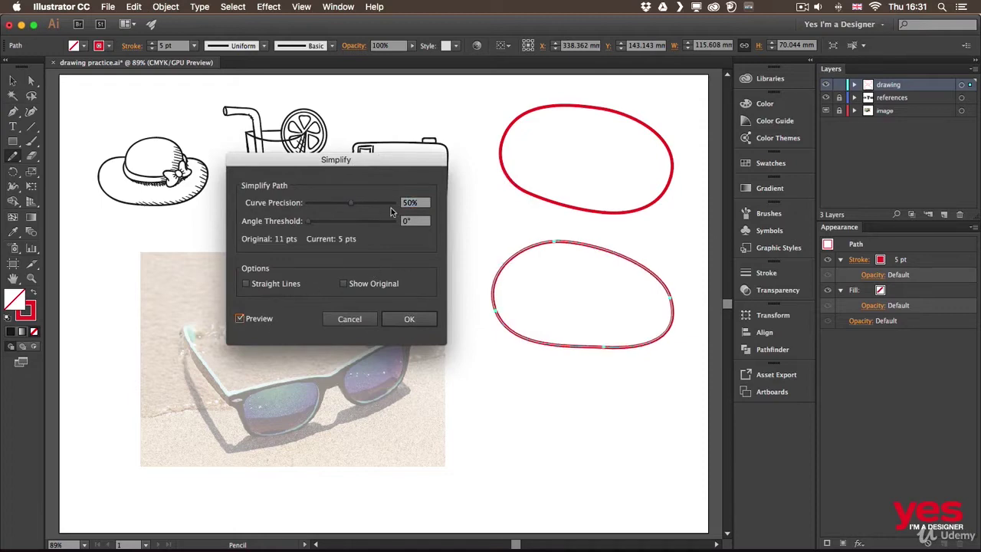
pyautogui.moveTo(354, 203); pyautogui.dragTo(305, 205)
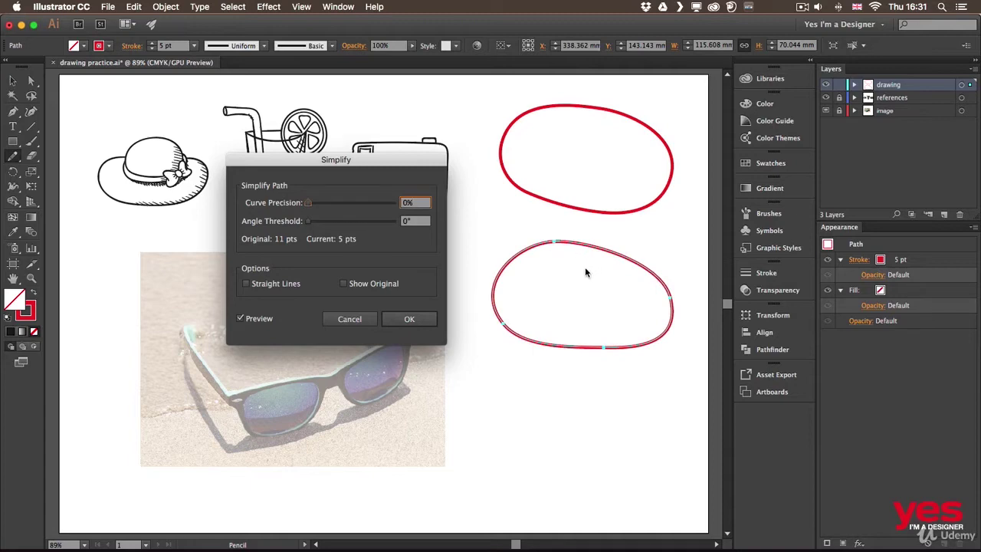
# Show the original outline for comparison and apply the simplification to the second shape with straight lines.
pyautogui.click(357, 289)
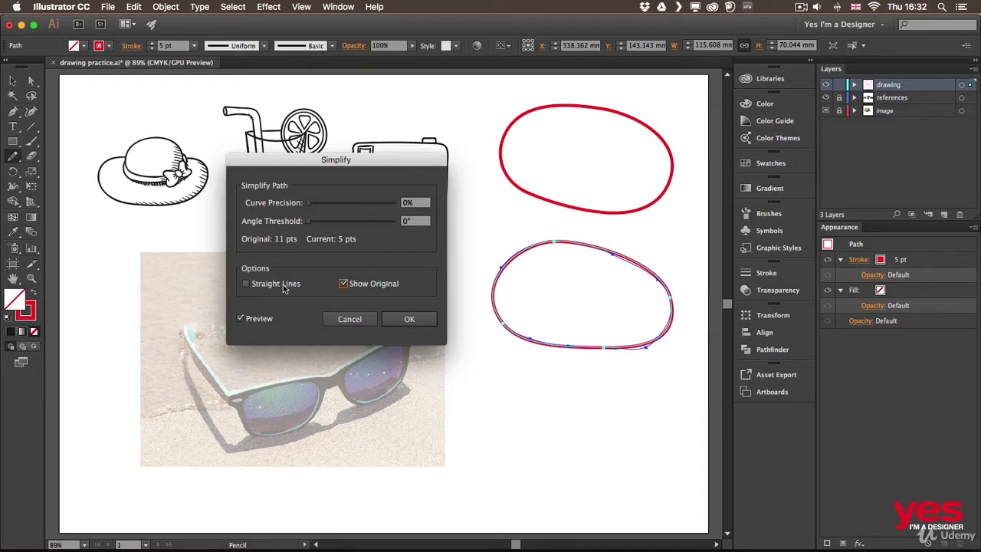
pyautogui.click(246, 284)
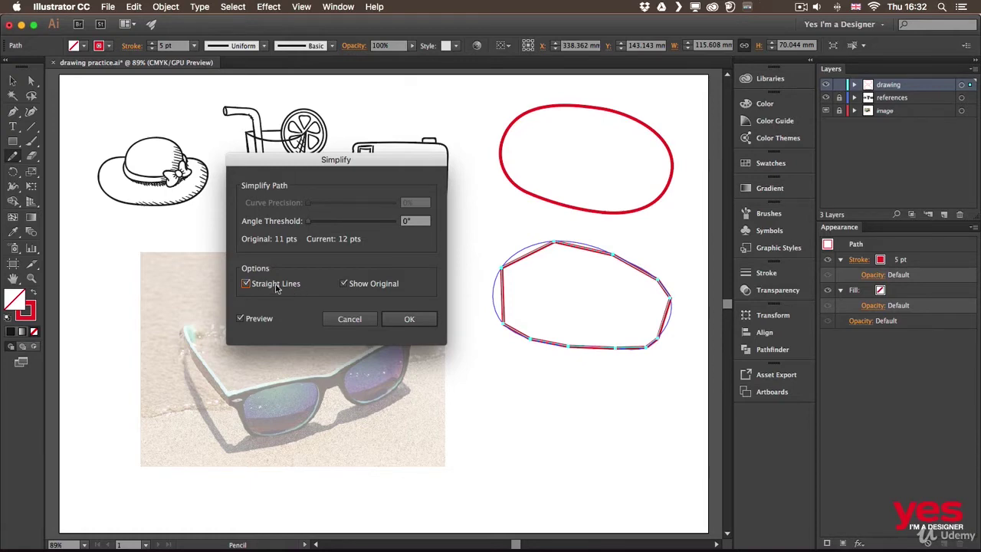
pyautogui.click(405, 314)
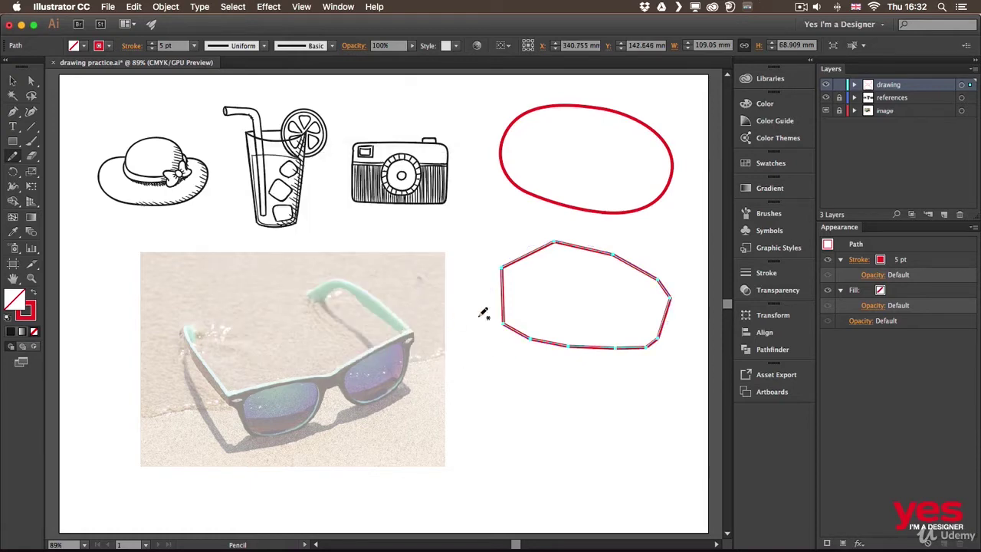
# Draw an irregular closed shape about 121 by 81 mm under the polygon and preview its simplification without straight lines or the original outline.
pyautogui.moveTo(551, 365)
pyautogui.mouseDown()
pyautogui.moveTo(493, 468)
pyautogui.moveTo(631, 493)
pyautogui.moveTo(632, 430)
pyautogui.moveTo(661, 401)
pyautogui.moveTo(611, 384)
pyautogui.moveTo(583, 434)
pyautogui.moveTo(539, 429)
pyautogui.moveTo(559, 407)
pyautogui.moveTo(546, 397)
pyautogui.moveTo(571, 374)
pyautogui.mouseUp()
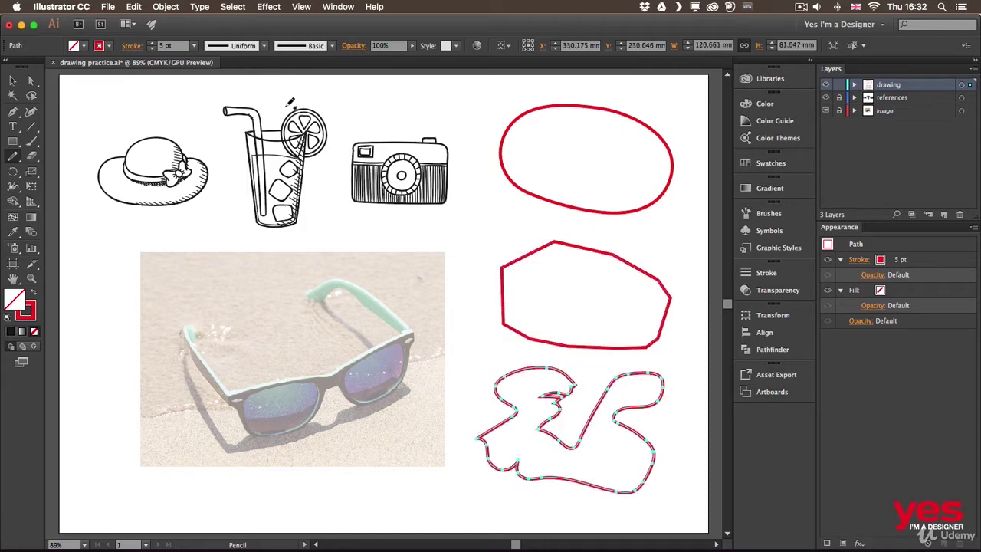
pyautogui.click(178, 8)
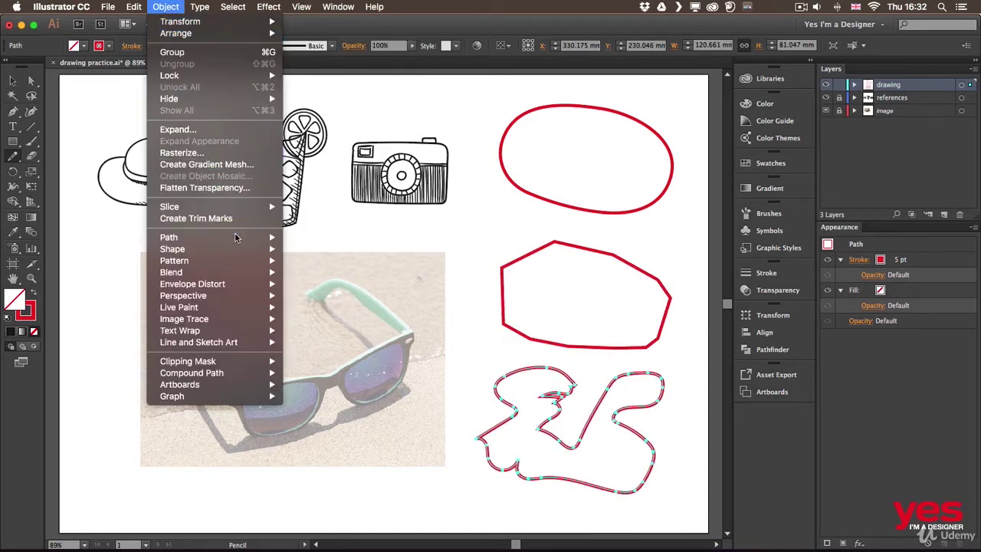
pyautogui.moveTo(272, 238)
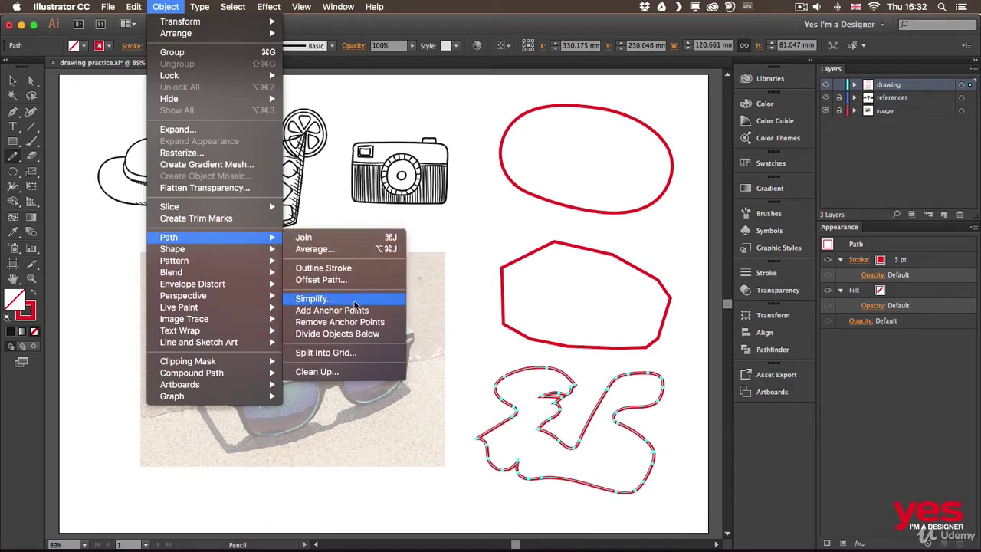
pyautogui.click(356, 305)
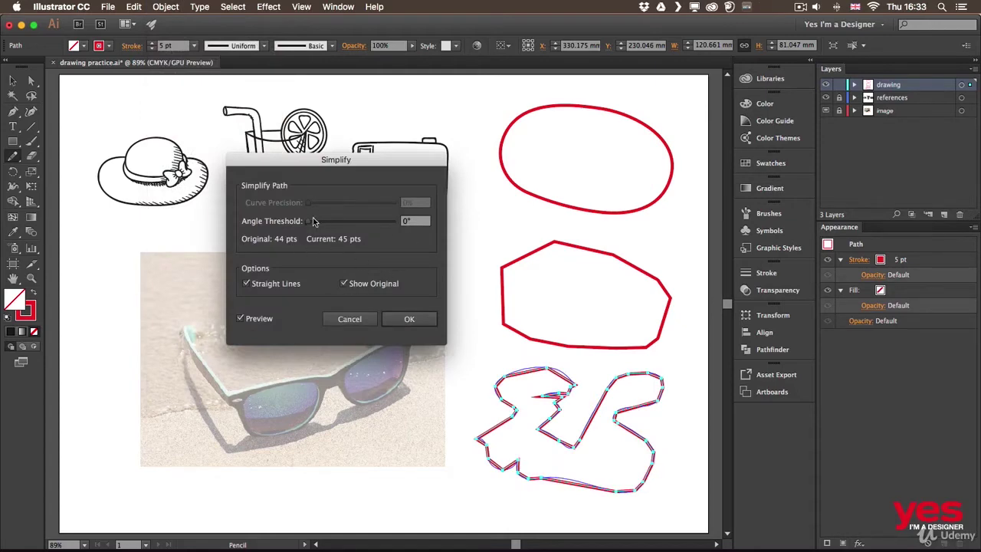
pyautogui.click(246, 285)
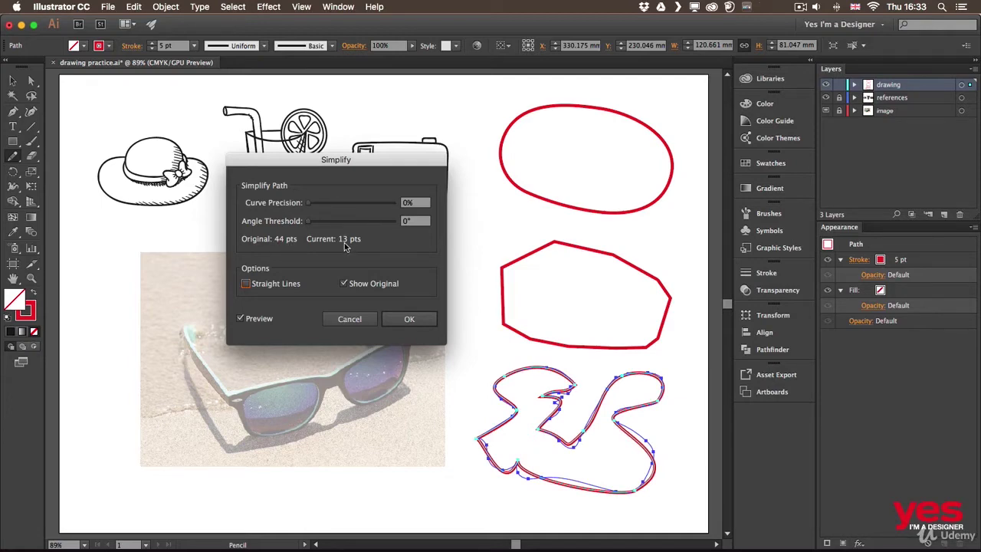
pyautogui.click(343, 284)
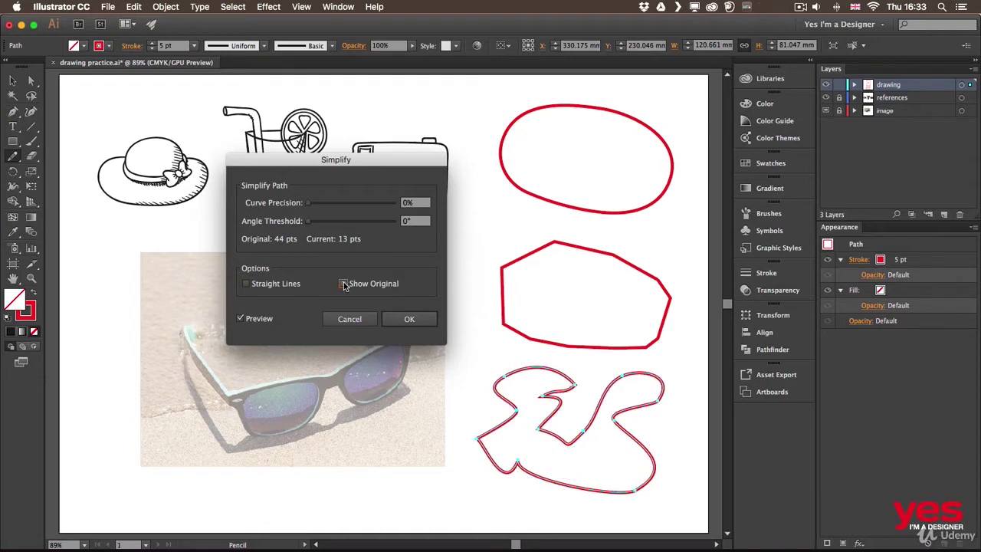
# Compare the irregular shape before and after simplification by switching the preview off and on.
pyautogui.click(241, 319)
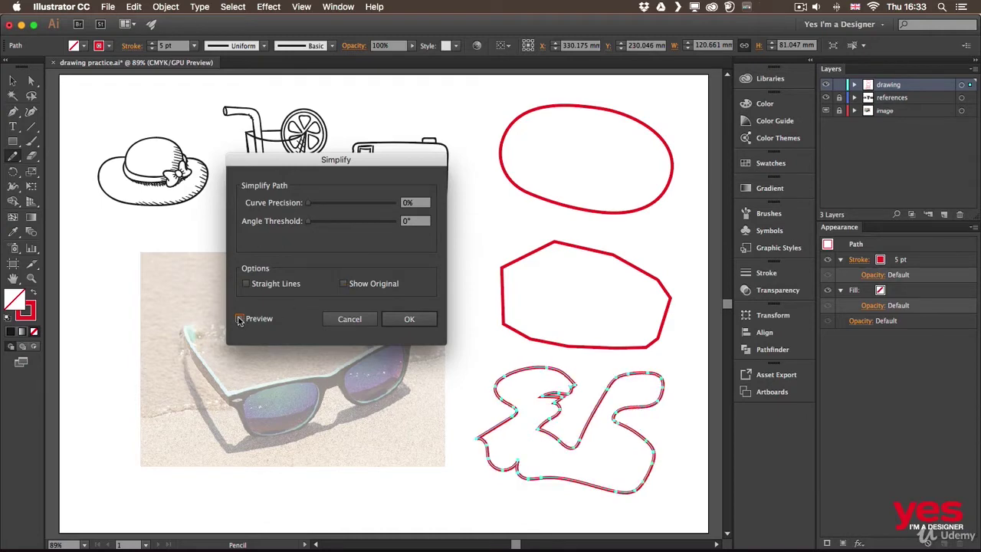
pyautogui.click(241, 319)
pyautogui.click(241, 319)
pyautogui.click(241, 318)
pyautogui.click(240, 319)
pyautogui.click(239, 319)
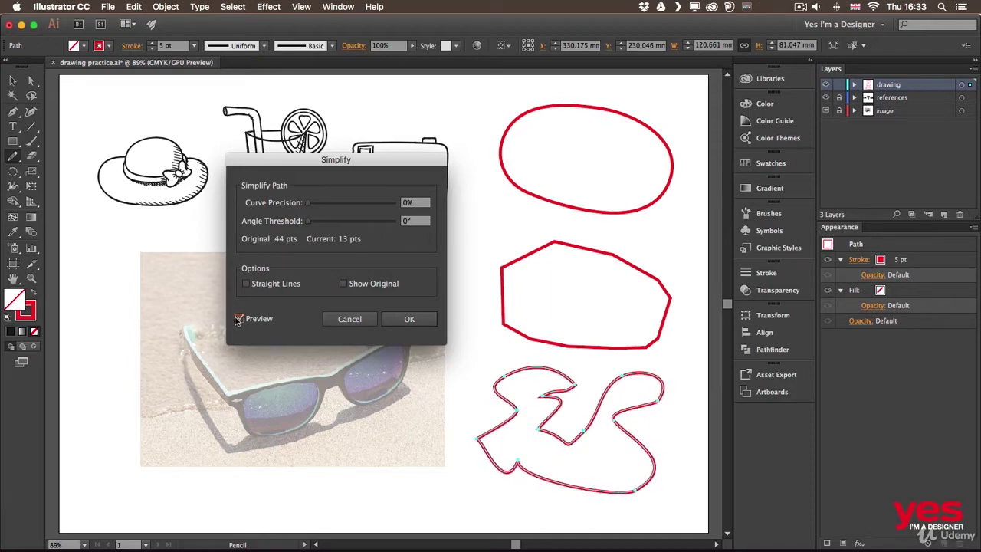
# Try the straight-line preview on the irregular shape, turn it off again and apply the curved simplification at 0% curve precision.
pyautogui.click(257, 283)
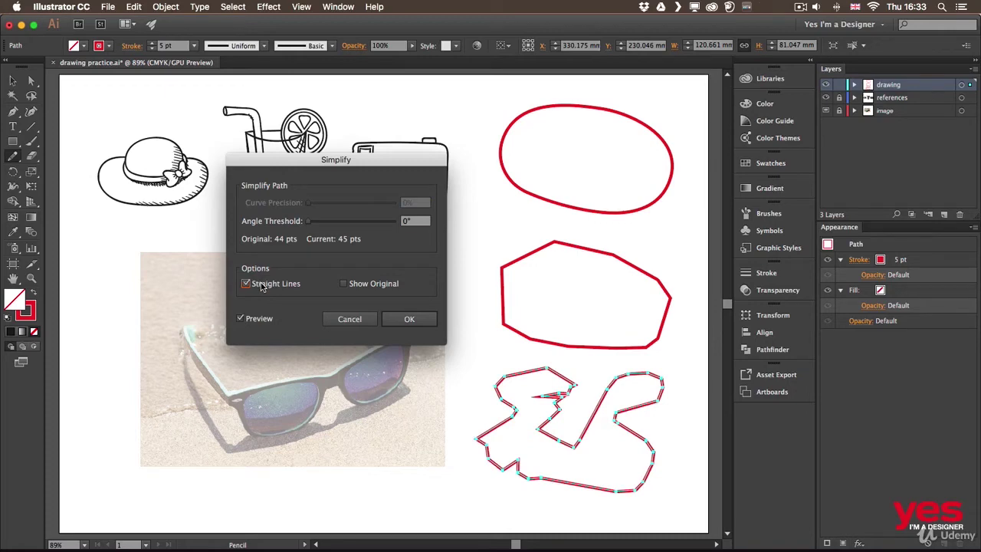
pyautogui.click(262, 285)
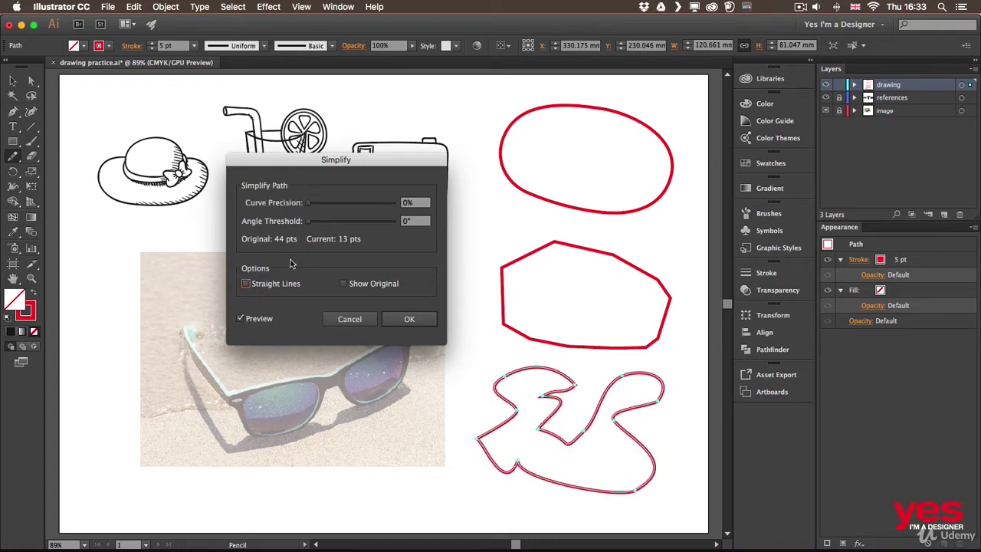
pyautogui.click(409, 320)
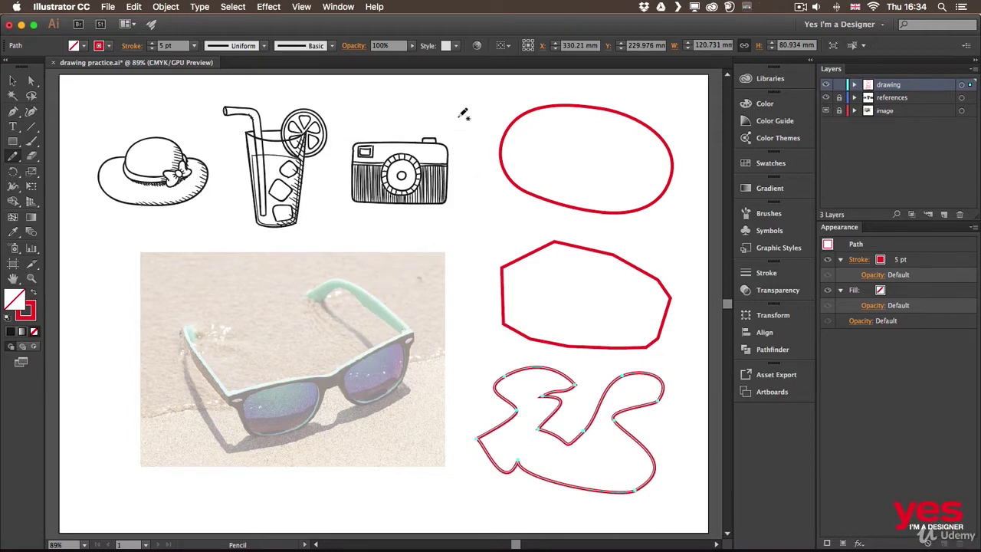
# Delete all three red practice shapes from the drawing layer.
pyautogui.press('v')
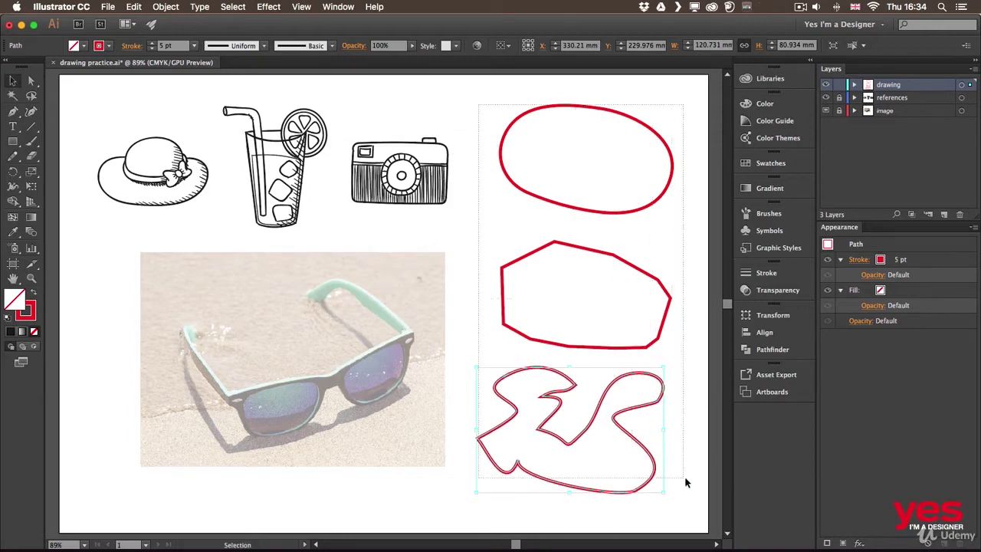
pyautogui.press('super+a')
pyautogui.press('Delete')
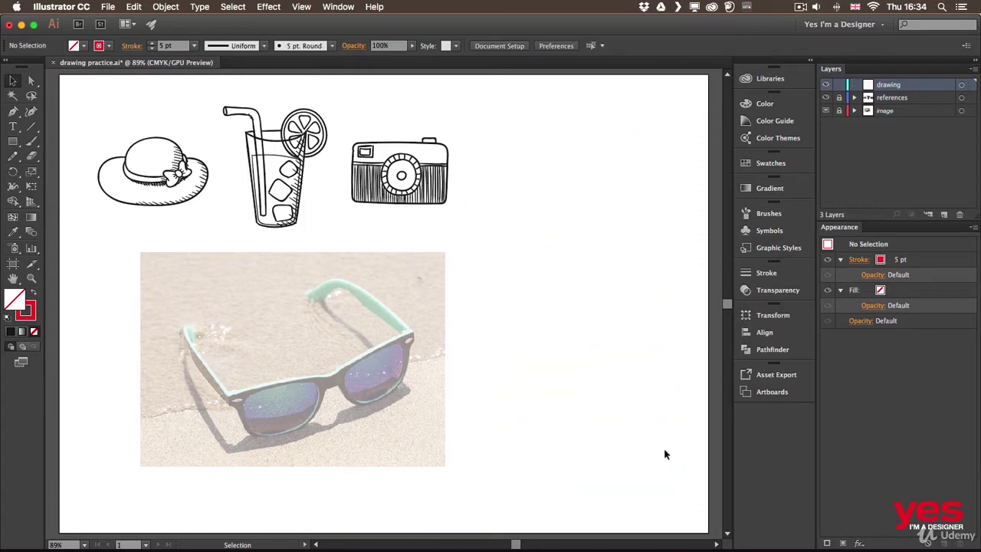
# Paint a winding red Paintbrush stroke with the 5 pt. Round brush in the empty area beside the camera drawing.
pyautogui.click(30, 144)
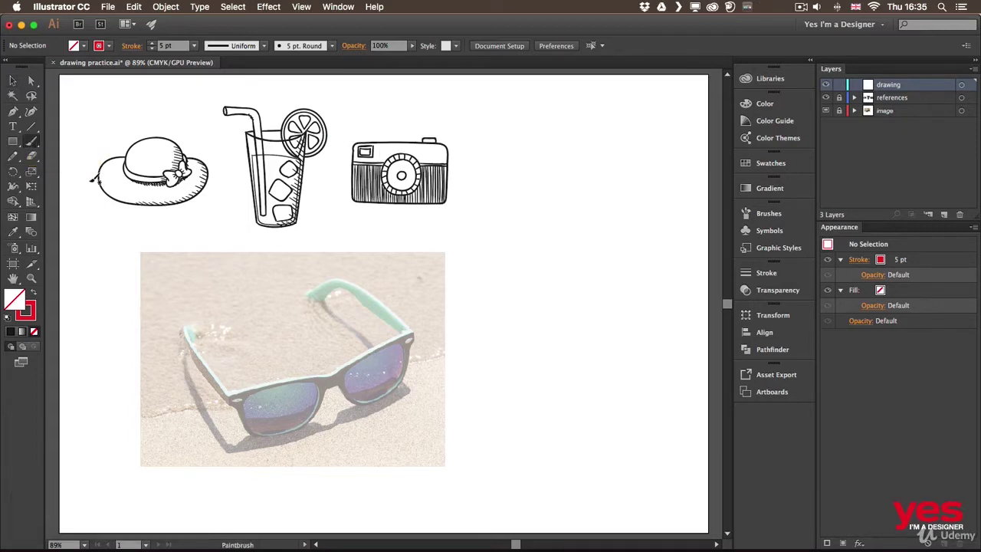
pyautogui.press('n')
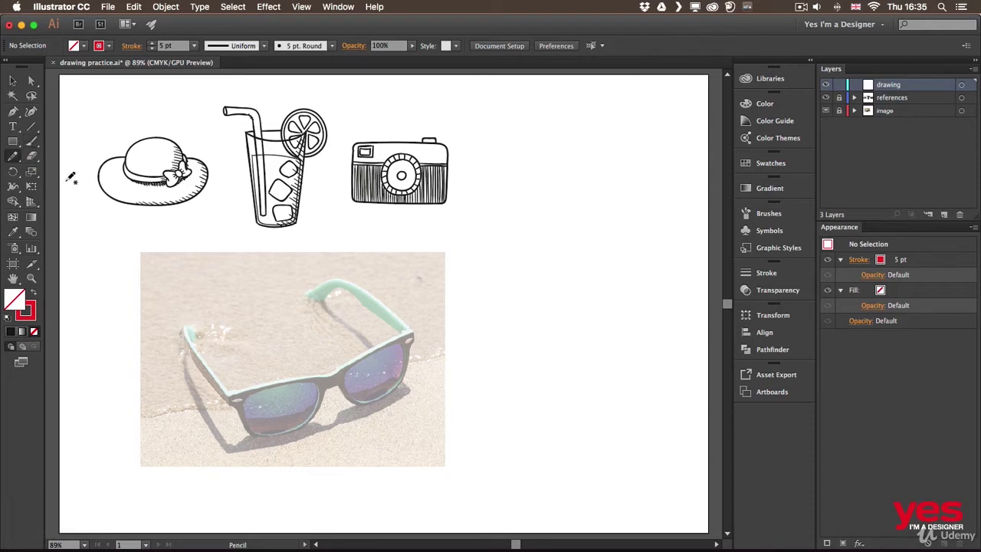
pyautogui.press('b')
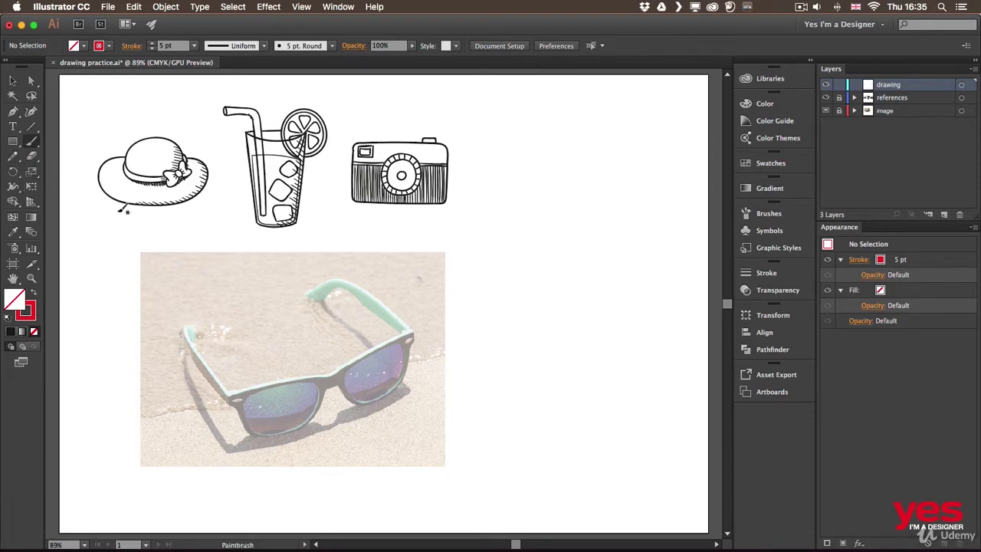
pyautogui.moveTo(484, 130)
pyautogui.mouseDown()
pyautogui.moveTo(506, 123)
pyautogui.moveTo(596, 207)
pyautogui.moveTo(608, 303)
pyautogui.mouseUp()
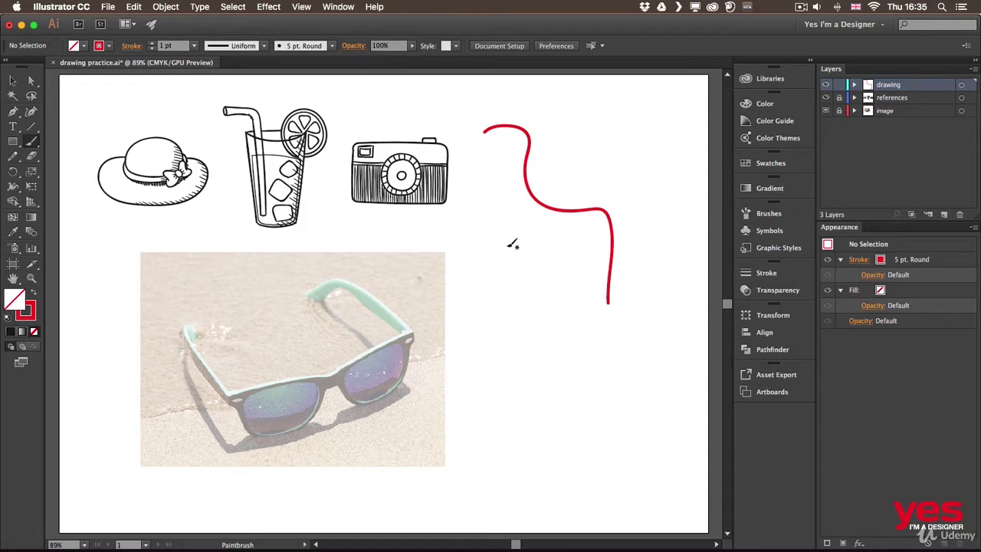
# Look over the available brush definitions and paint a longer wavy stroke about 85 by 183 mm beside the first one.
pyautogui.click(305, 47)
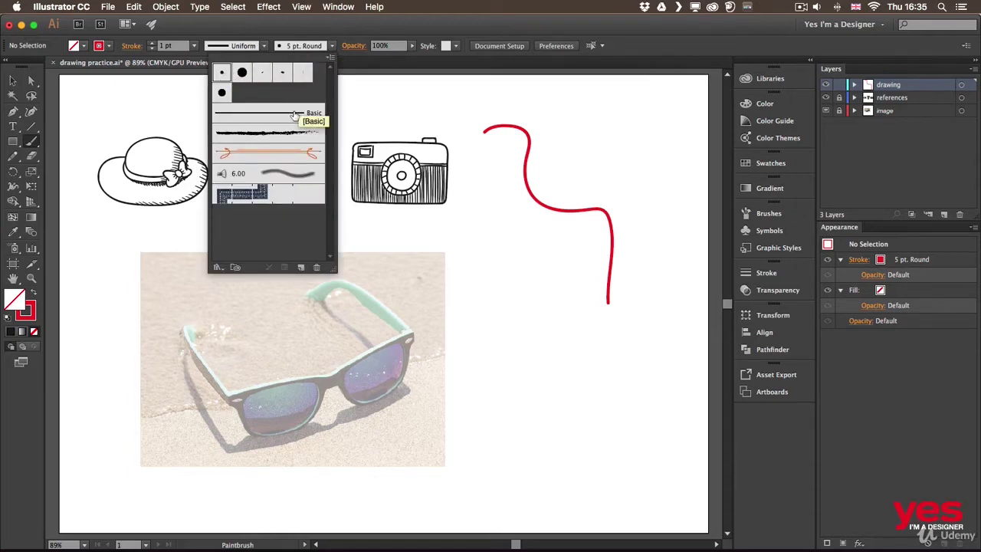
pyautogui.click(475, 216)
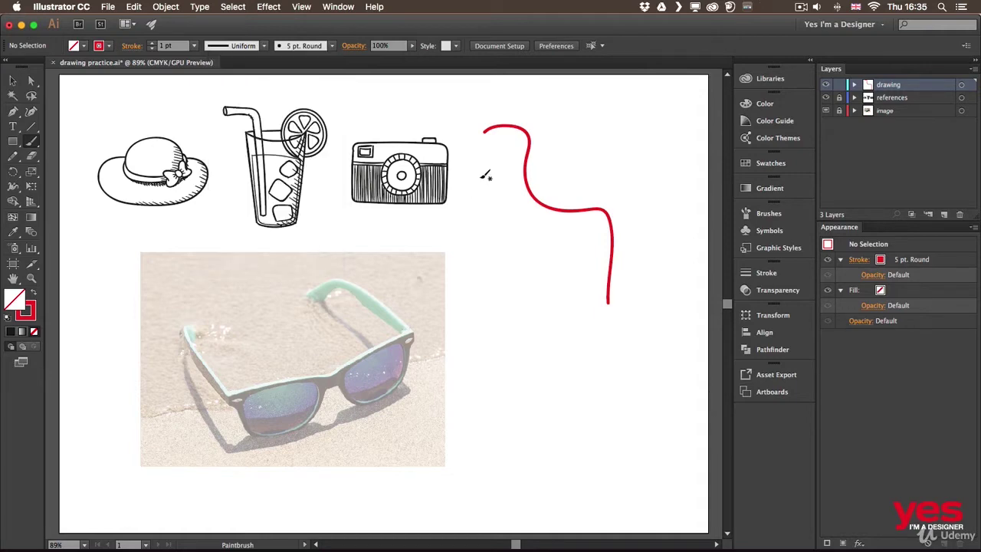
pyautogui.moveTo(496, 164)
pyautogui.mouseDown()
pyautogui.moveTo(475, 195)
pyautogui.moveTo(543, 235)
pyautogui.moveTo(527, 259)
pyautogui.moveTo(490, 275)
pyautogui.moveTo(492, 311)
pyautogui.moveTo(593, 336)
pyautogui.moveTo(587, 383)
pyautogui.moveTo(552, 455)
pyautogui.mouseUp()
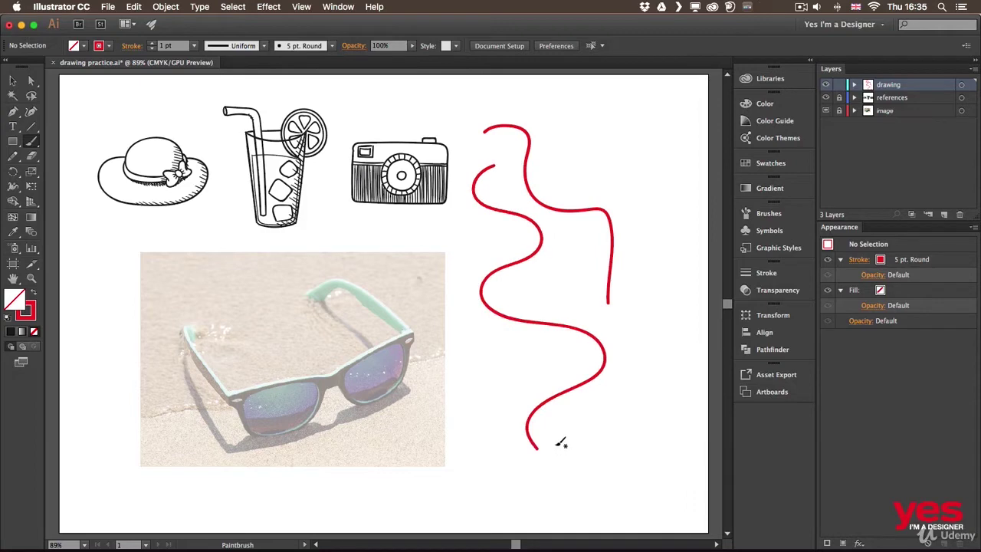
# Draw a wavy Pencil path about 55 by 206 mm beside the brush strokes for comparison and delete it.
pyautogui.press('n')
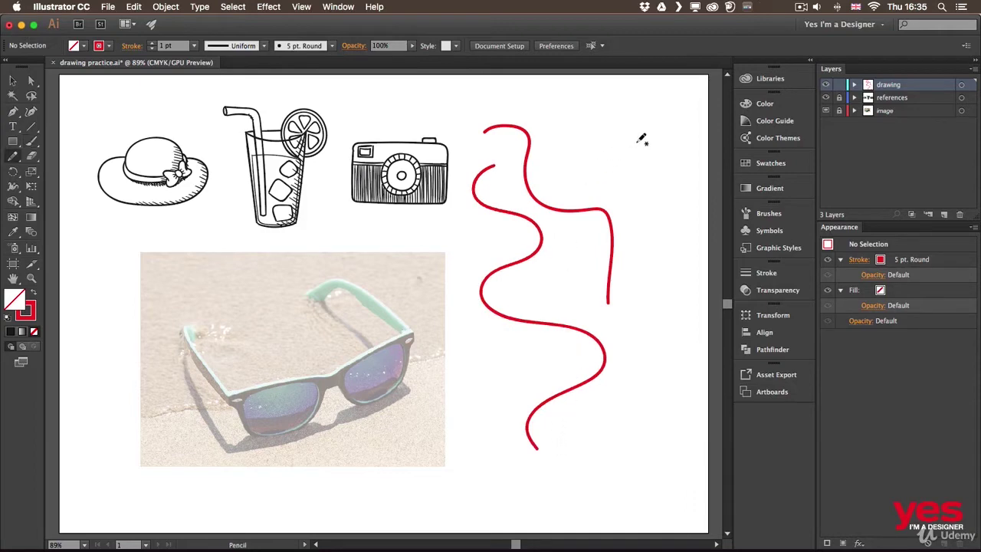
pyautogui.moveTo(635, 141)
pyautogui.mouseDown()
pyautogui.moveTo(599, 156)
pyautogui.moveTo(625, 179)
pyautogui.moveTo(669, 193)
pyautogui.moveTo(667, 224)
pyautogui.moveTo(632, 259)
pyautogui.moveTo(649, 299)
pyautogui.moveTo(683, 336)
pyautogui.moveTo(650, 373)
pyautogui.moveTo(645, 412)
pyautogui.moveTo(650, 458)
pyautogui.mouseUp()
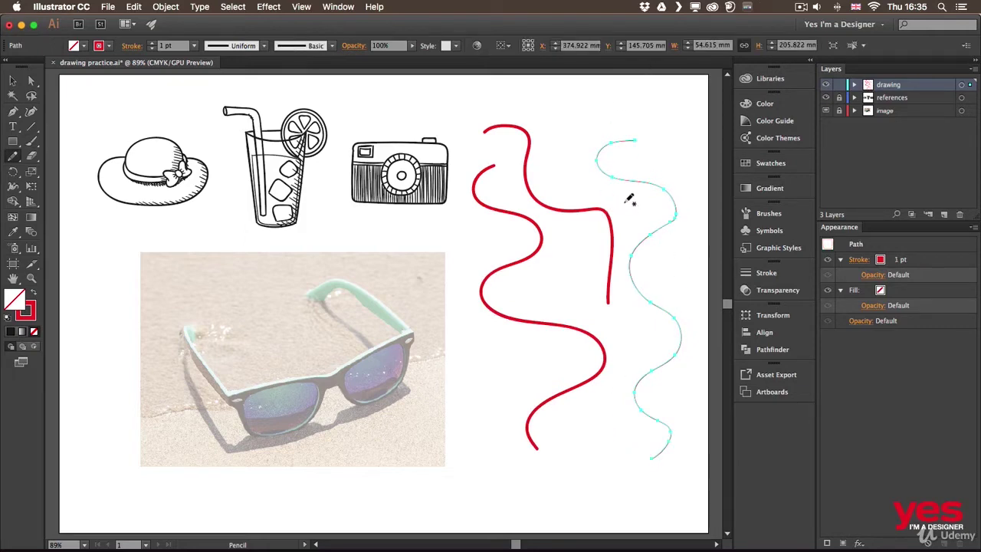
pyautogui.press('Delete')
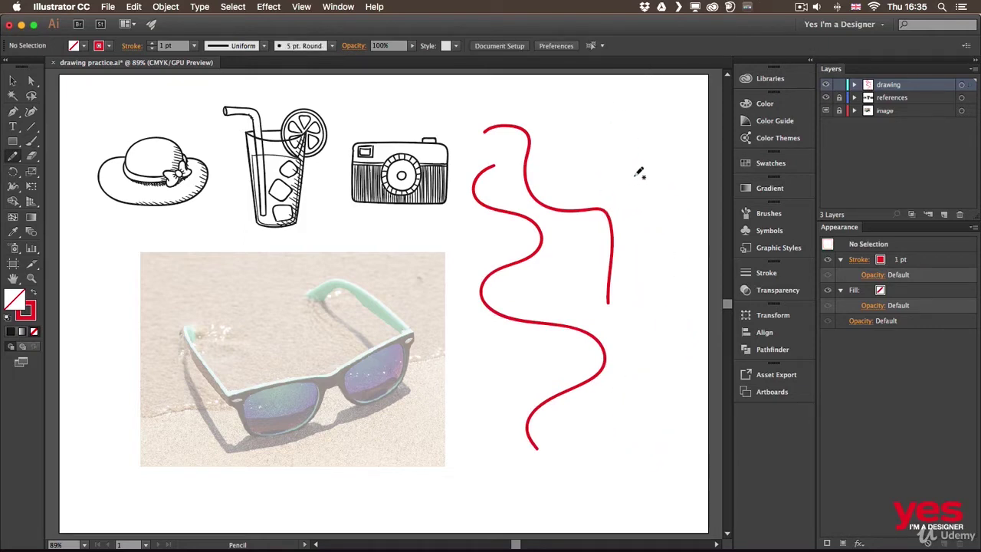
# Enable Keep Selected in the Paintbrush tool options.
pyautogui.press('b')
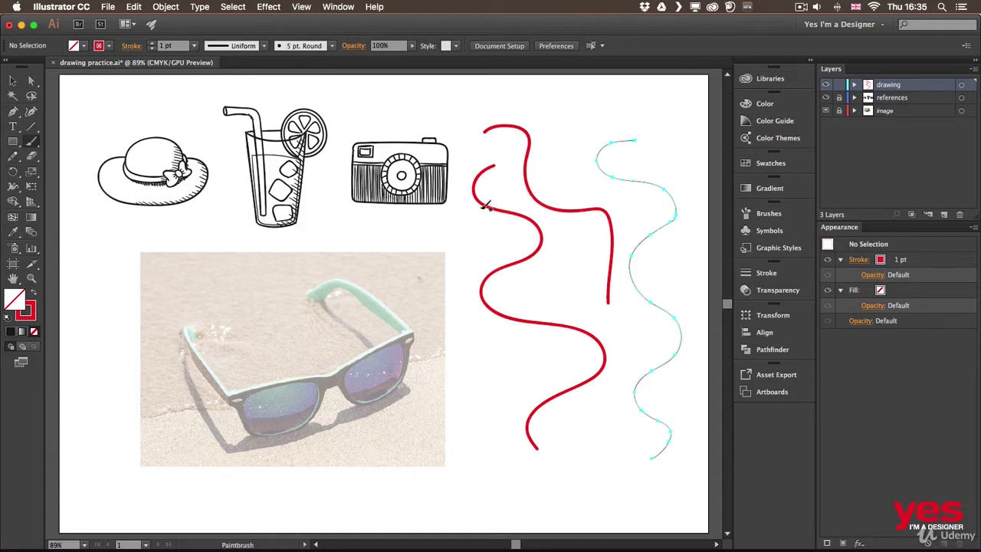
pyautogui.doubleClick(33, 142)
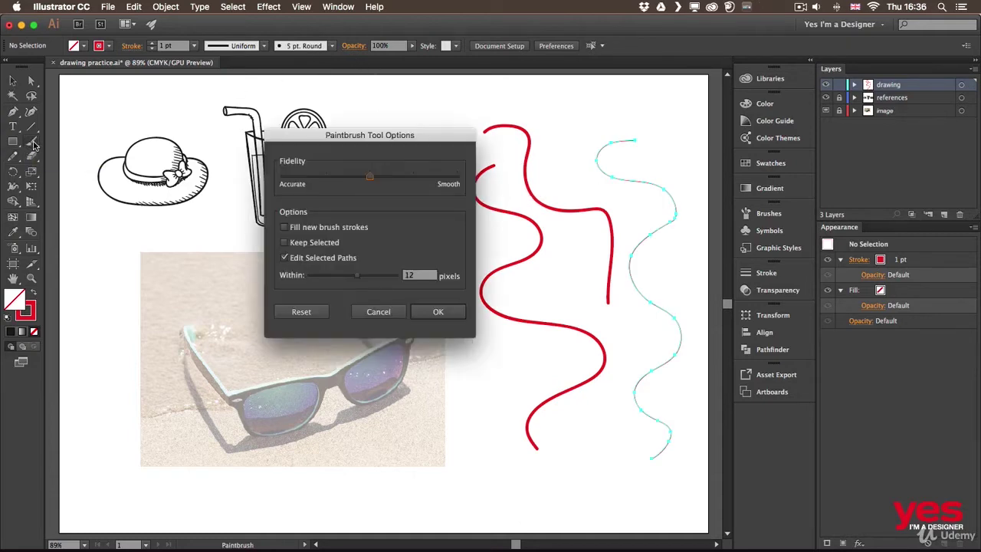
pyautogui.click(299, 245)
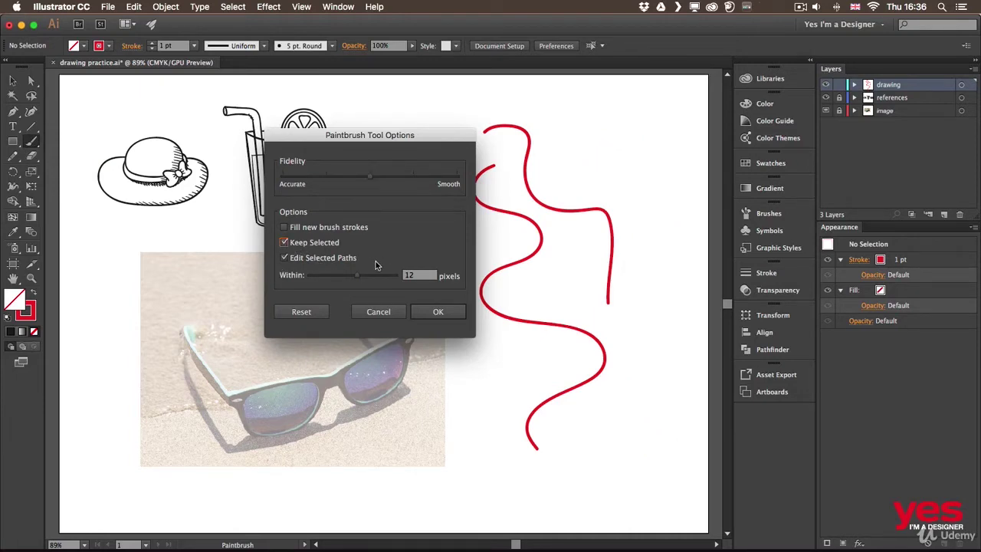
pyautogui.click(438, 312)
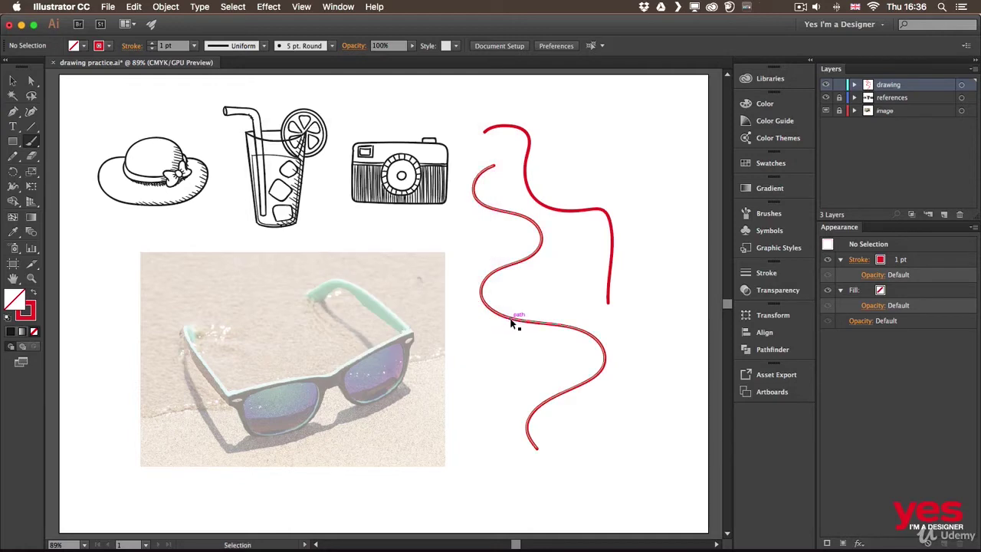
# Extend the upper end of the long wavy brush stroke and redraw its upper bulge as a shallower curve.
pyautogui.keyDown('super'); pyautogui.click(511, 322); pyautogui.keyUp('super')
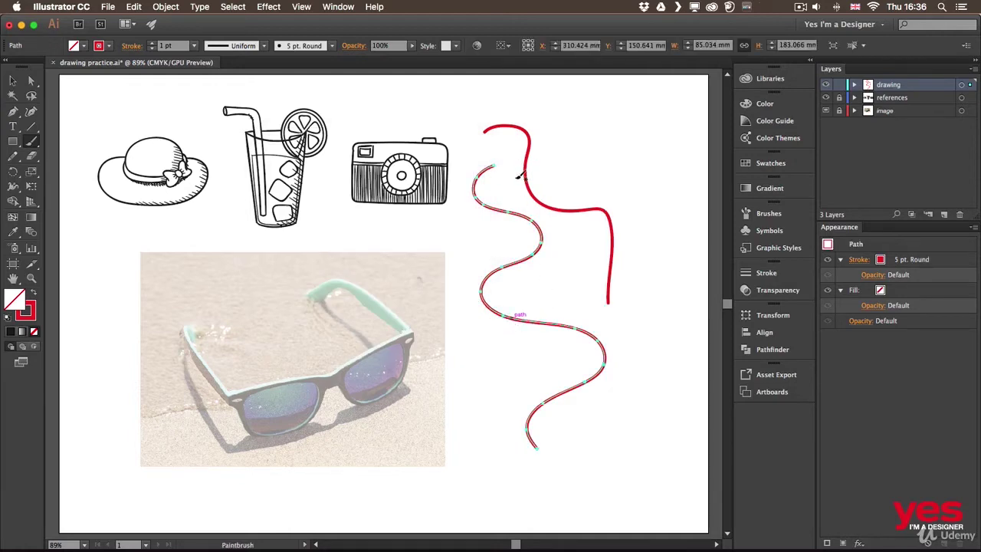
pyautogui.moveTo(495, 163)
pyautogui.mouseDown()
pyautogui.moveTo(577, 161)
pyautogui.moveTo(594, 141)
pyautogui.moveTo(588, 113)
pyautogui.mouseUp()
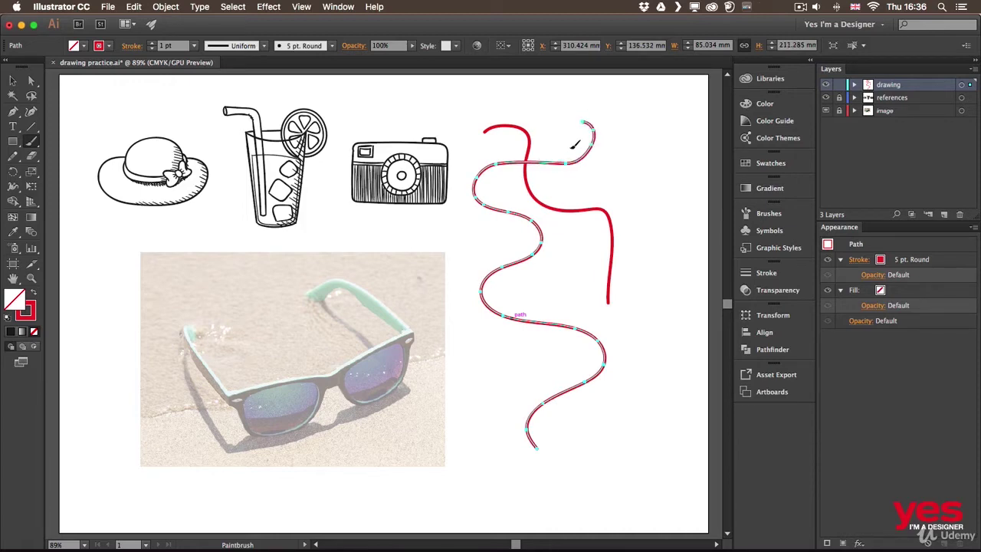
pyautogui.moveTo(506, 221); pyautogui.dragTo(500, 267)
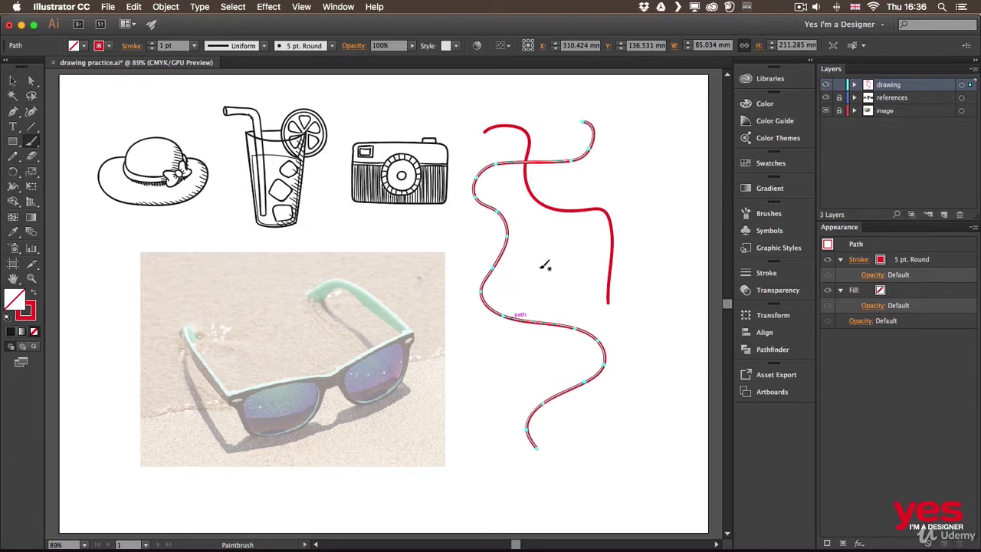
# Paint a closed loop about 71 by 63 mm, plus a straight horizontal stroke and a vertical stroke about 82 mm long below it.
pyautogui.moveTo(653, 186)
pyautogui.mouseDown()
pyautogui.moveTo(577, 201)
pyautogui.moveTo(565, 234)
pyautogui.moveTo(628, 274)
pyautogui.moveTo(664, 265)
pyautogui.moveTo(674, 243)
pyautogui.moveTo(658, 192)
pyautogui.mouseUp()
pyautogui.press('alt')
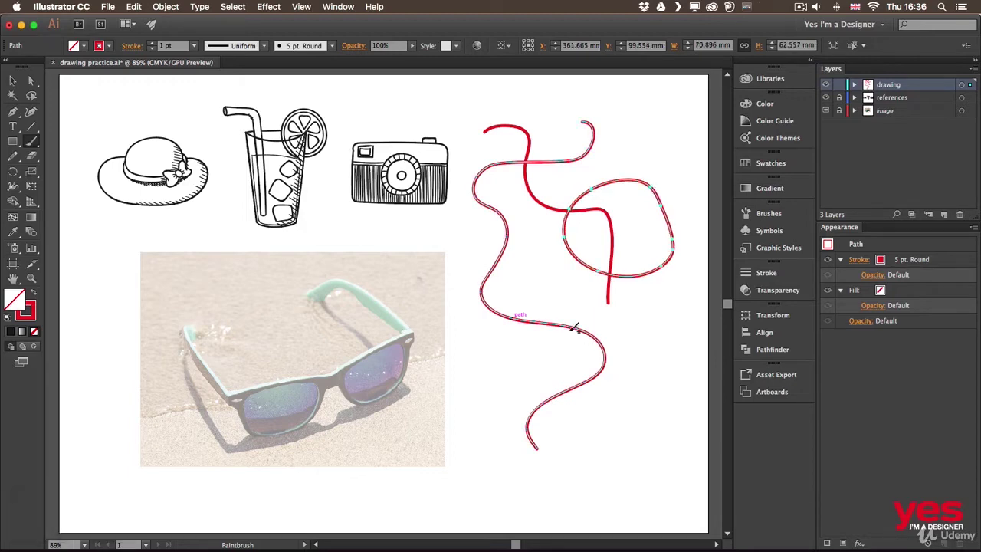
pyautogui.moveTo(568, 315)
pyautogui.mouseDown()
pyautogui.moveTo(678, 319)
pyautogui.moveTo(655, 317)
pyautogui.moveTo(653, 428)
pyautogui.mouseUp()
pyautogui.press('shift')
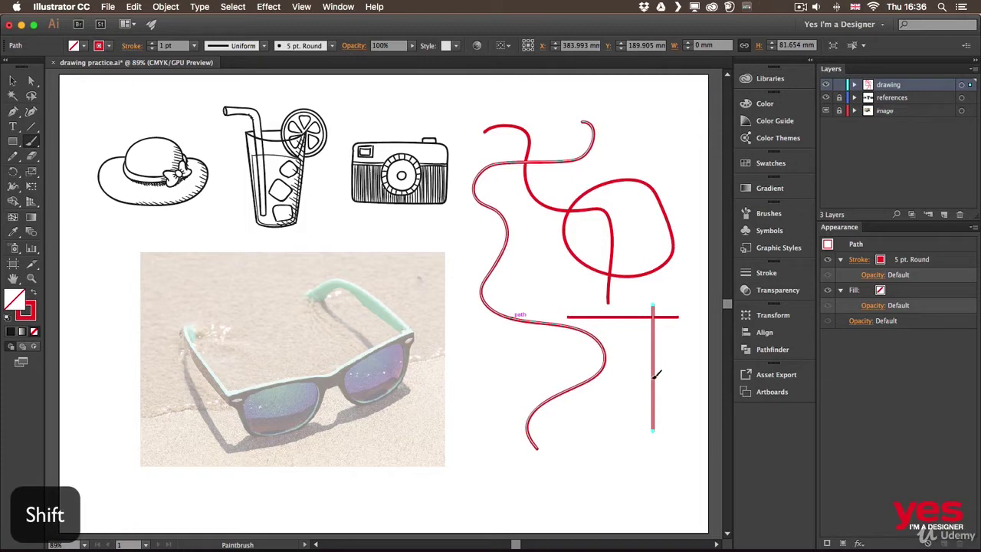
# Paint a straight horizontal stroke about 89 mm long, a vertical stroke beside the wavy path and a diagonal about 37 by 37 mm.
pyautogui.moveTo(661, 380)
pyautogui.mouseDown()
pyautogui.moveTo(595, 421)
pyautogui.moveTo(528, 418)
pyautogui.mouseUp()
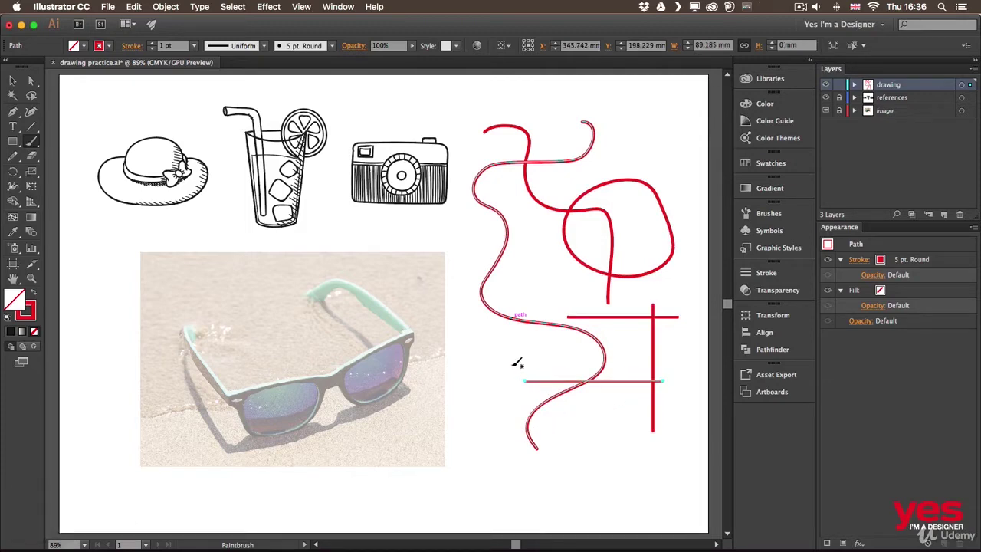
pyautogui.moveTo(489, 351)
pyautogui.mouseDown()
pyautogui.moveTo(491, 404)
pyautogui.moveTo(478, 417)
pyautogui.mouseUp()
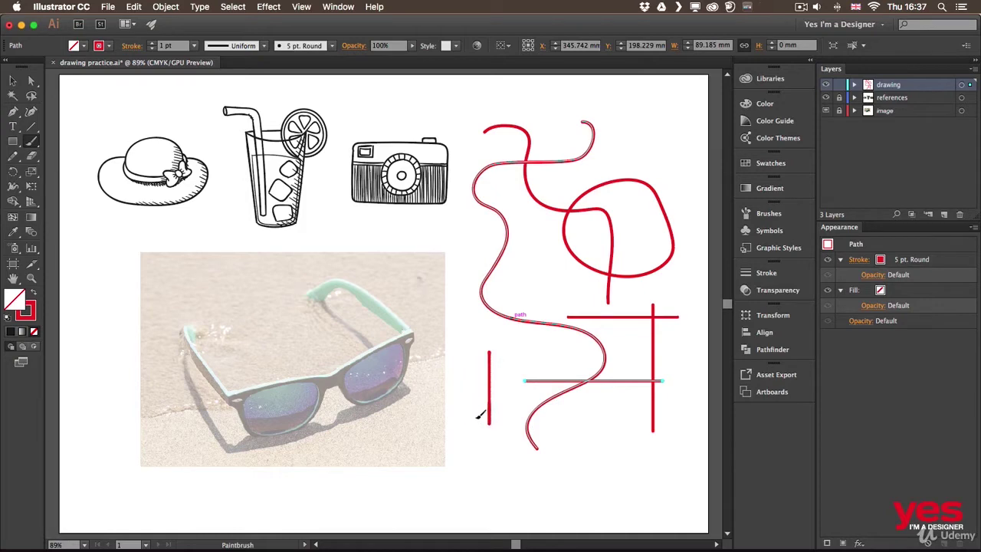
pyautogui.moveTo(489, 351); pyautogui.dragTo(491, 316)
pyautogui.moveTo(488, 389); pyautogui.dragTo(489, 391)
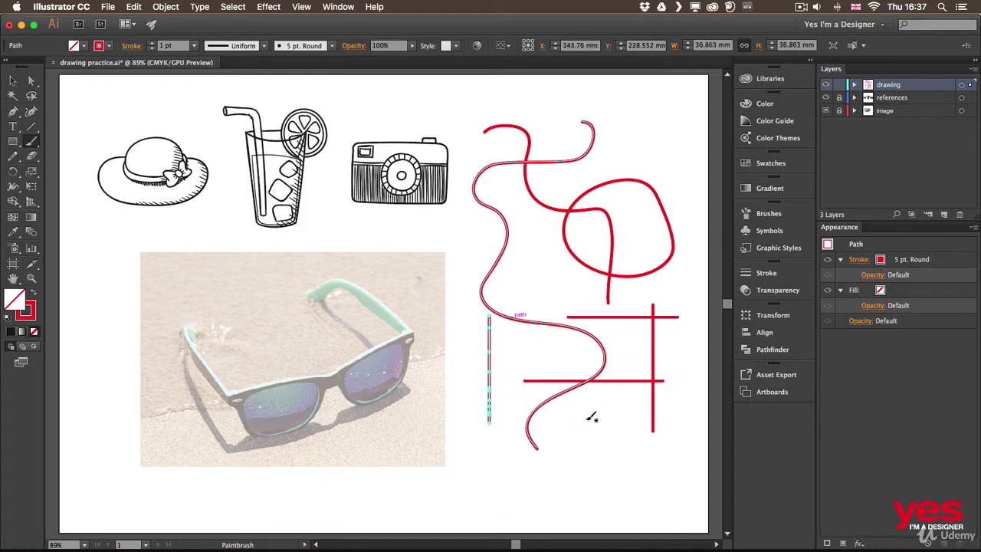
pyautogui.moveTo(614, 392); pyautogui.dragTo(523, 481)
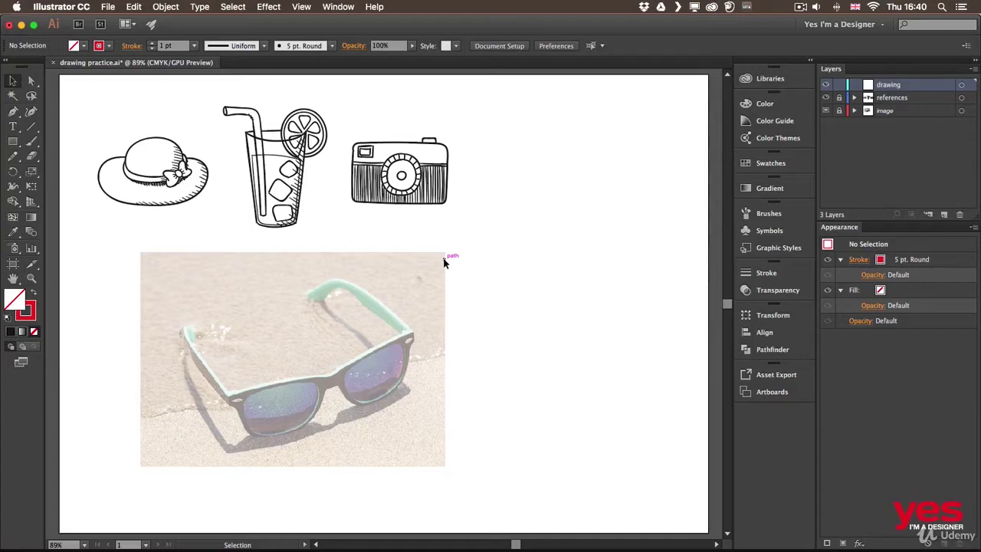
# Set the Paintbrush stroke weight to 0.25 pt, ready for tracing the sunglasses photo.
pyautogui.press('super+equal')
pyautogui.press('super+equal')
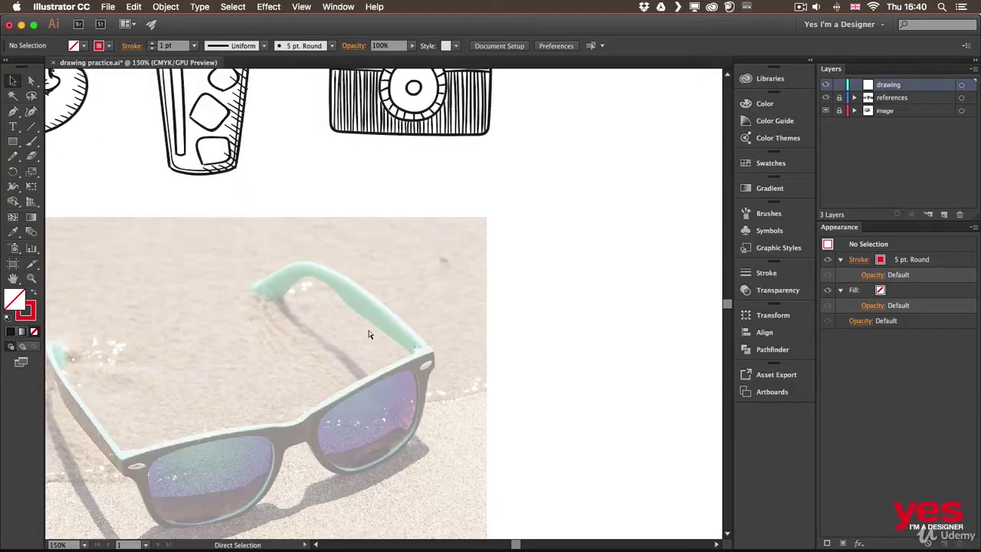
pyautogui.moveTo(386, 339); pyautogui.dragTo(521, 263)
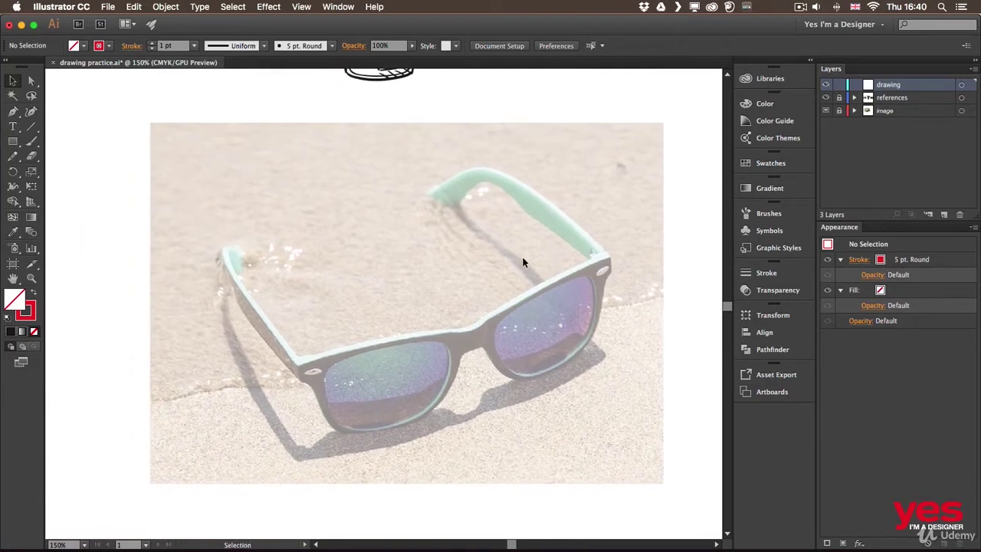
pyautogui.press('super+equal')
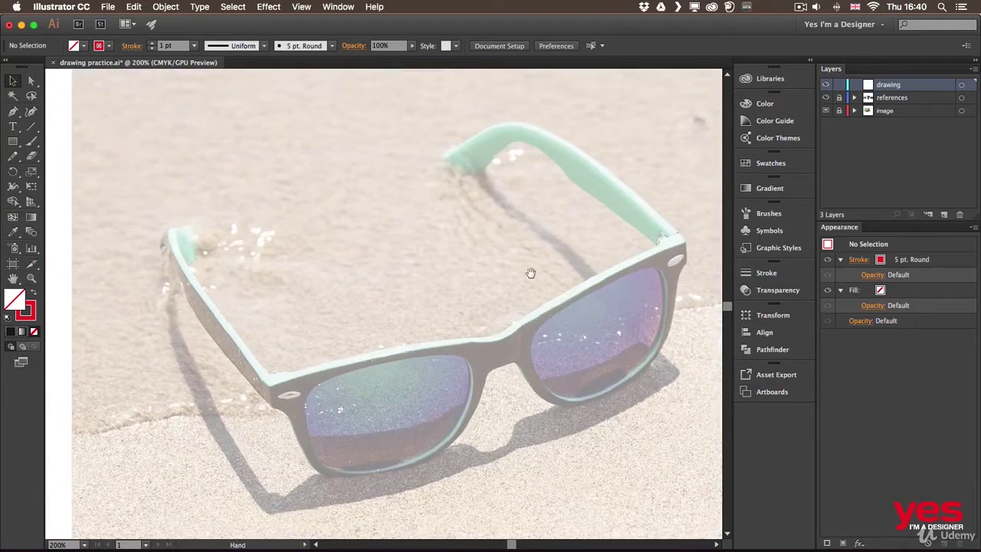
pyautogui.hscroll(2, 530, 273)
pyautogui.scroll(-1, 530, 273)
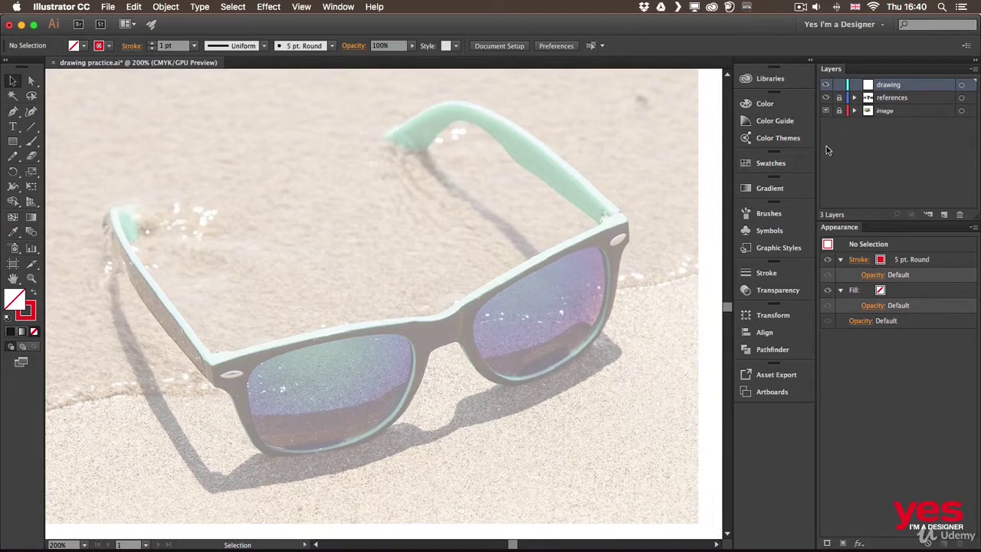
pyautogui.click(840, 111)
pyautogui.press('b')
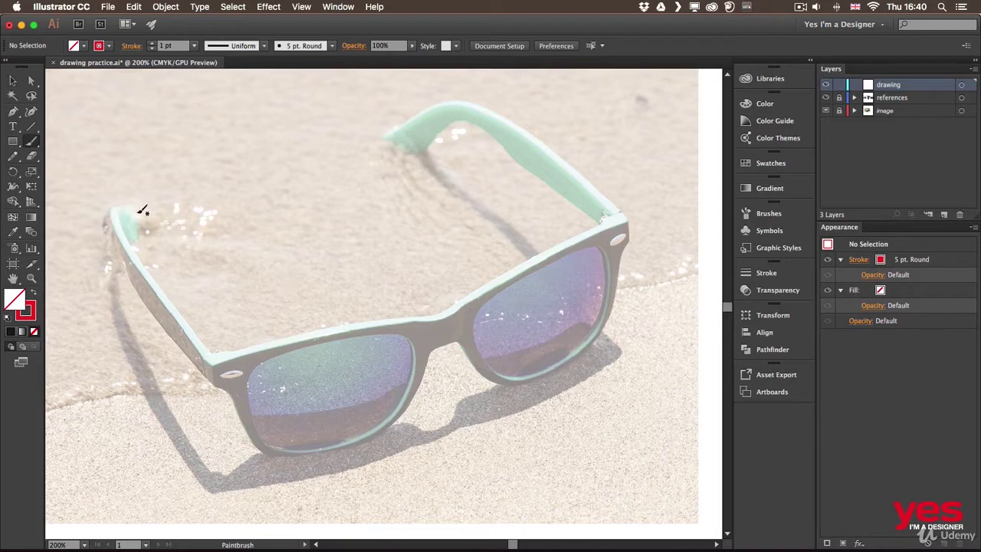
pyautogui.click(196, 46)
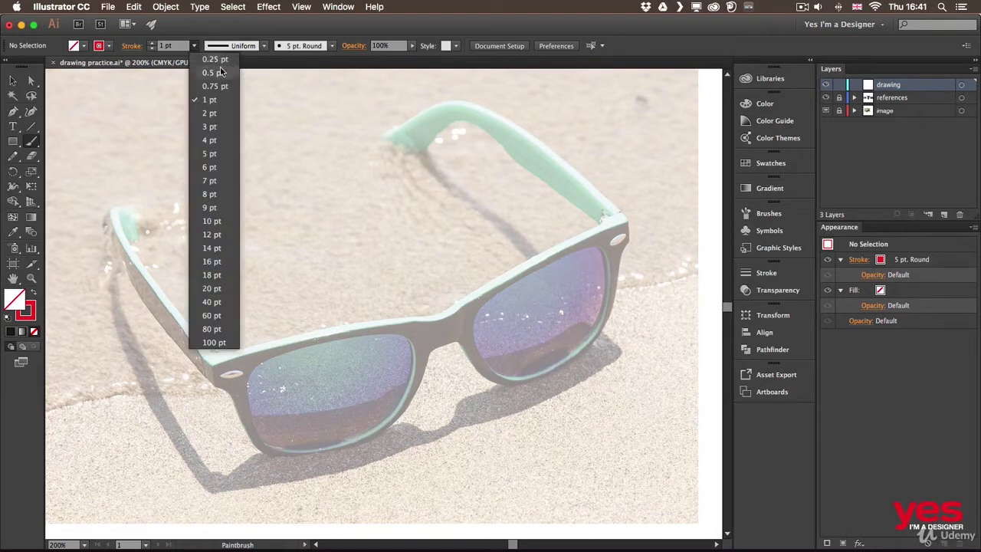
pyautogui.click(223, 60)
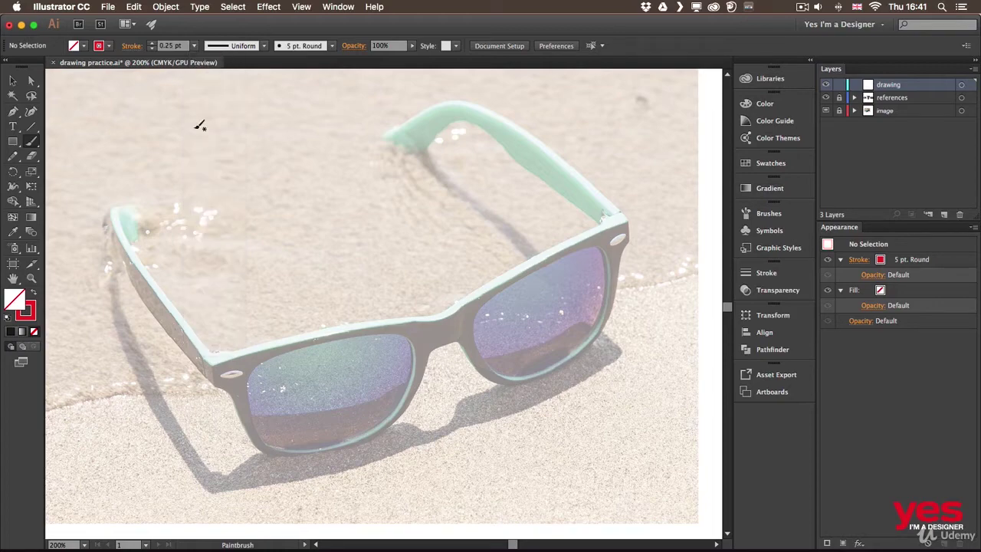
# Try an S-shaped brush stroke about 56 by 29 mm and check the Paintbrush tool options without changing them.
pyautogui.moveTo(174, 161)
pyautogui.mouseDown()
pyautogui.moveTo(230, 150)
pyautogui.moveTo(369, 242)
pyautogui.mouseUp()
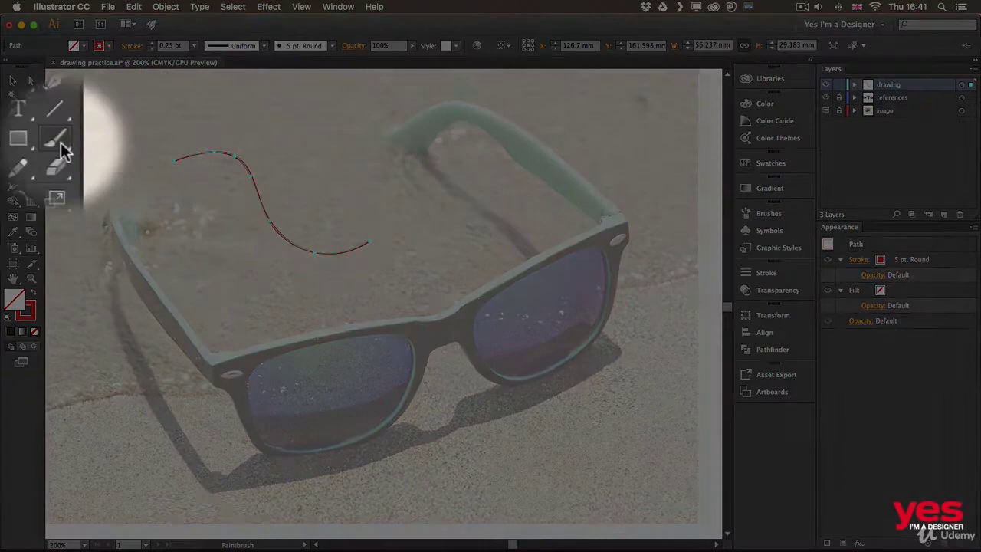
pyautogui.doubleClick(32, 141)
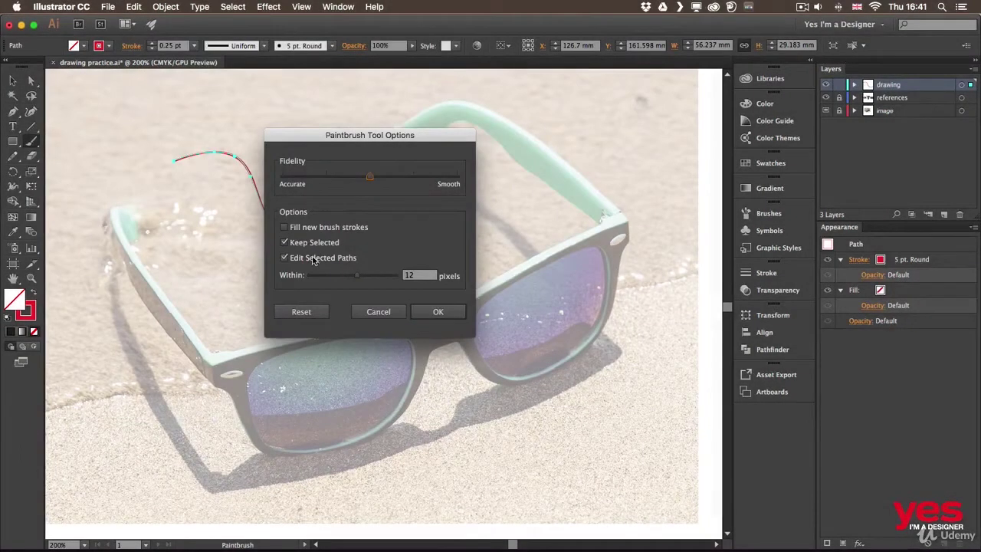
pyautogui.click(378, 312)
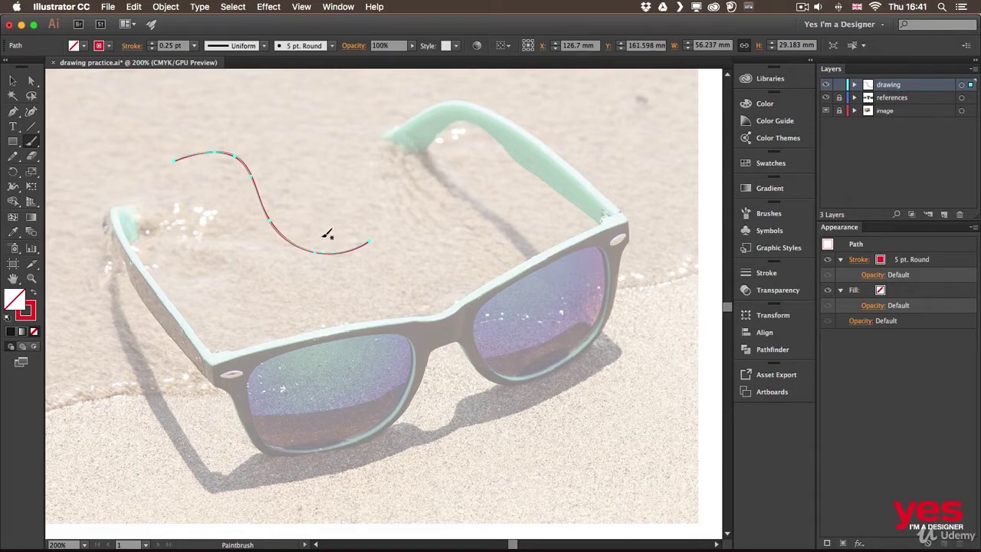
pyautogui.press('super+z')
# Trace the frame's lower outer edge with the Paintbrush from the left hinge under the left lens to just past the bridge.
pyautogui.scroll(-3, 239, 305)
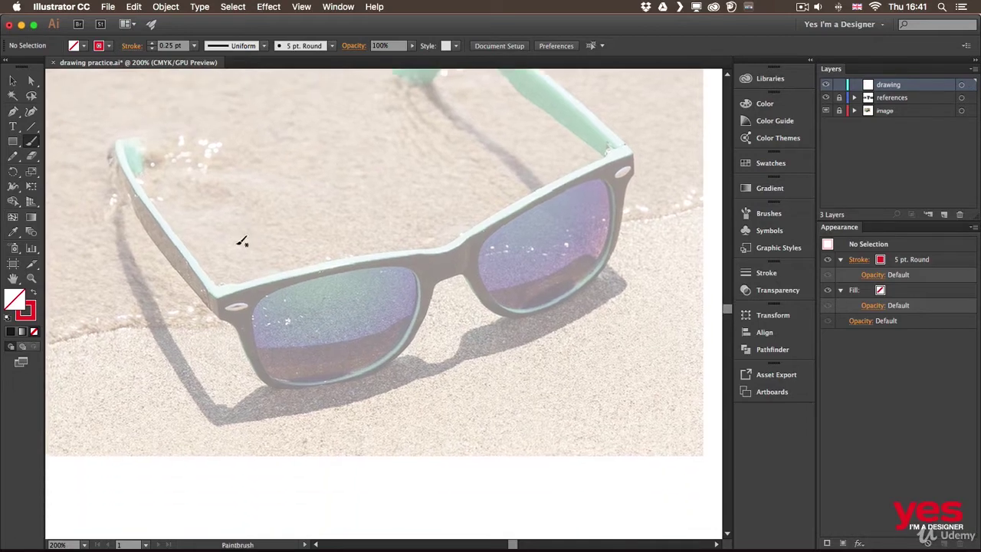
pyautogui.press('super+equal')
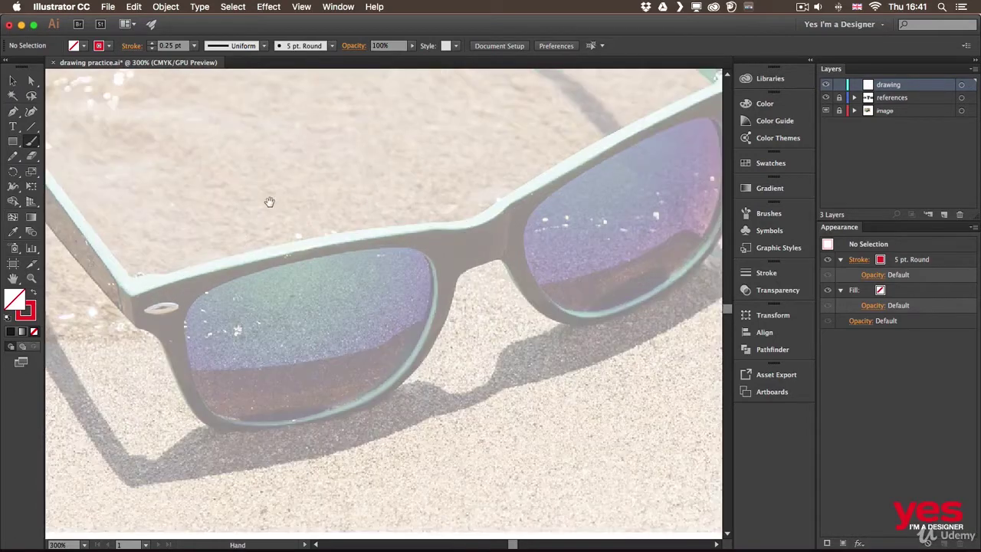
pyautogui.moveTo(269, 202); pyautogui.dragTo(383, 192)
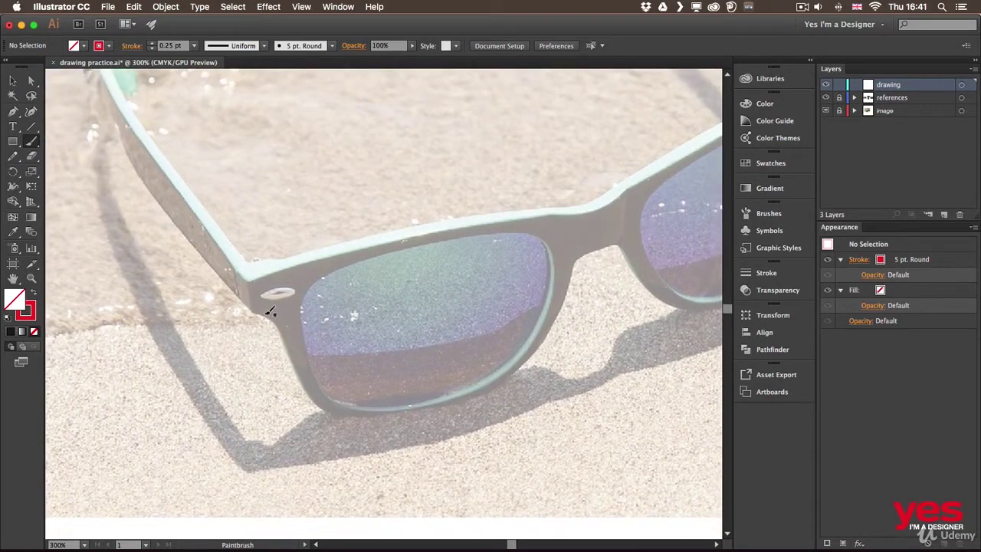
pyautogui.moveTo(251, 311)
pyautogui.mouseDown()
pyautogui.moveTo(323, 407)
pyautogui.moveTo(420, 407)
pyautogui.moveTo(550, 330)
pyautogui.moveTo(542, 337)
pyautogui.moveTo(575, 261)
pyautogui.moveTo(563, 295)
pyautogui.moveTo(578, 261)
pyautogui.moveTo(611, 245)
pyautogui.moveTo(658, 253)
pyautogui.moveTo(325, 259)
pyautogui.moveTo(375, 274)
pyautogui.moveTo(325, 263)
pyautogui.moveTo(351, 267)
pyautogui.moveTo(371, 290)
pyautogui.mouseUp()
pyautogui.moveTo(334, 260); pyautogui.dragTo(371, 304)
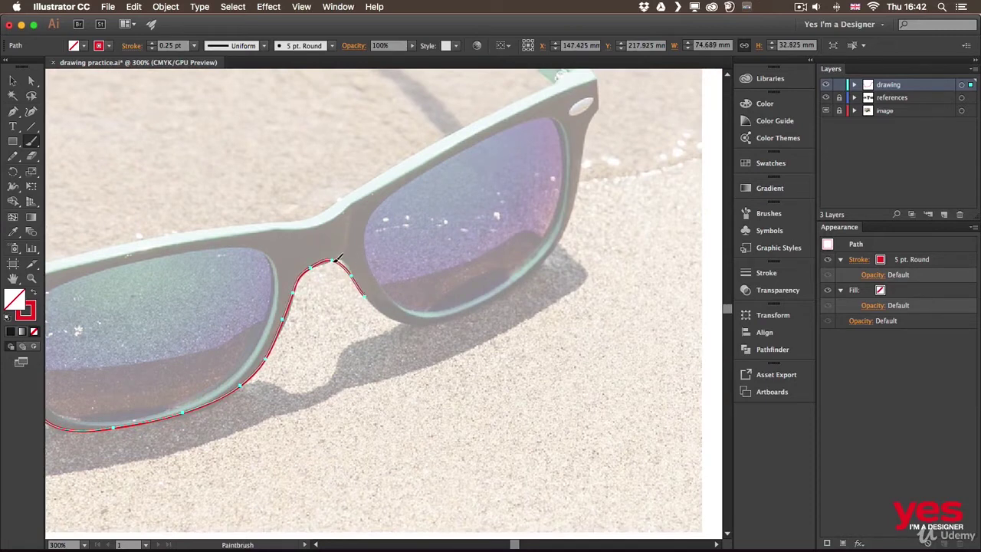
# Extend the lower frame outline to the underside of the right lens, redrawing the curve beside the bridge to follow the photo.
pyautogui.moveTo(342, 257)
pyautogui.mouseDown()
pyautogui.moveTo(319, 266)
pyautogui.moveTo(351, 261)
pyautogui.moveTo(335, 263)
pyautogui.moveTo(358, 269)
pyautogui.moveTo(365, 305)
pyautogui.moveTo(379, 302)
pyautogui.moveTo(365, 295)
pyautogui.moveTo(403, 315)
pyautogui.mouseUp()
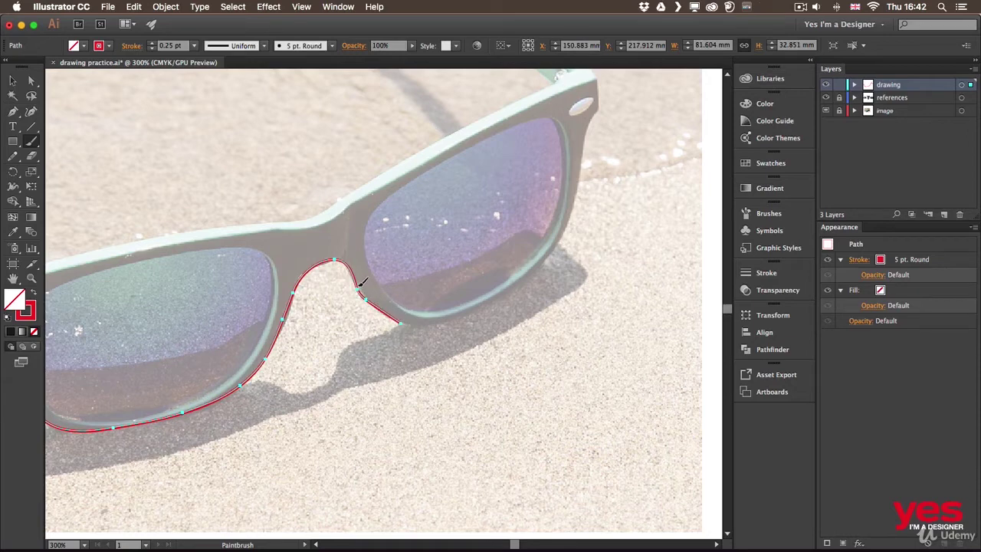
pyautogui.moveTo(362, 284); pyautogui.dragTo(435, 330)
pyautogui.moveTo(361, 285); pyautogui.dragTo(416, 337)
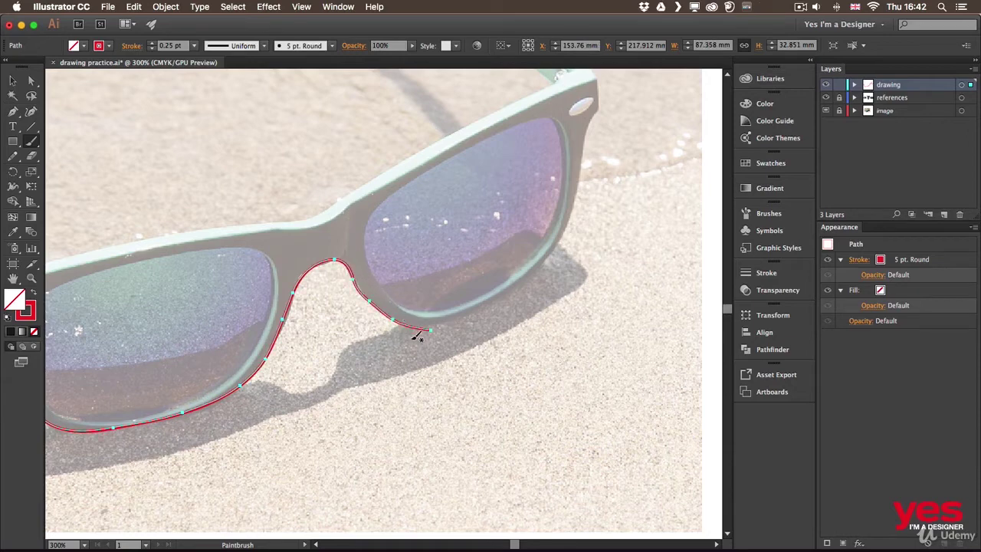
pyautogui.moveTo(358, 282); pyautogui.dragTo(419, 321)
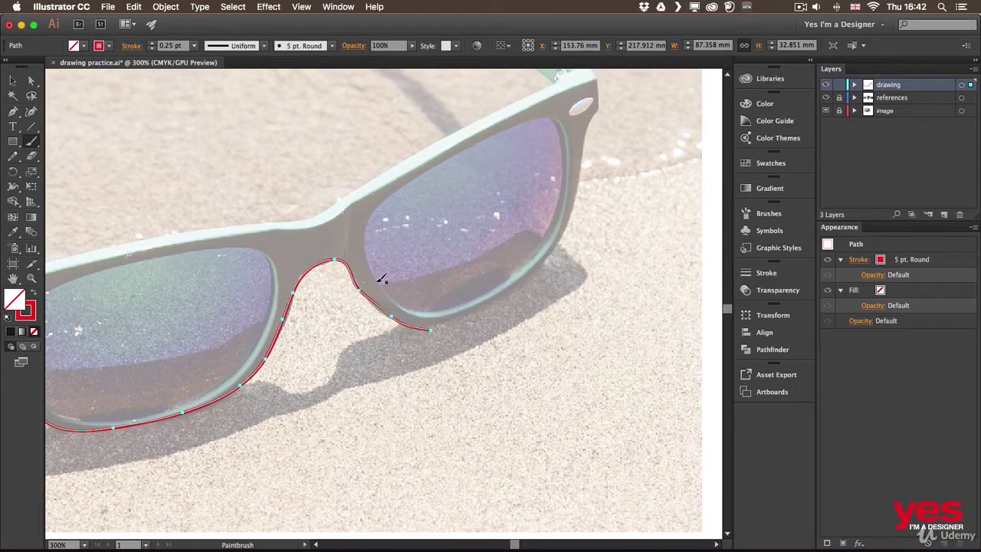
# Extend the outline around the right lens past its outer corner, and its other end up past the left hinge, to about 123 by 73 mm.
pyautogui.moveTo(365, 281)
pyautogui.mouseDown()
pyautogui.moveTo(417, 319)
pyautogui.moveTo(367, 299)
pyautogui.moveTo(382, 311)
pyautogui.moveTo(429, 331)
pyautogui.moveTo(400, 321)
pyautogui.moveTo(469, 311)
pyautogui.moveTo(434, 308)
pyautogui.moveTo(555, 233)
pyautogui.moveTo(534, 269)
pyautogui.moveTo(566, 191)
pyautogui.moveTo(543, 260)
pyautogui.moveTo(571, 216)
pyautogui.mouseUp()
pyautogui.moveTo(536, 265)
pyautogui.mouseDown()
pyautogui.moveTo(571, 216)
pyautogui.moveTo(580, 159)
pyautogui.mouseUp()
pyautogui.moveTo(579, 158)
pyautogui.mouseDown()
pyautogui.moveTo(514, 287)
pyautogui.moveTo(535, 235)
pyautogui.moveTo(529, 199)
pyautogui.mouseUp()
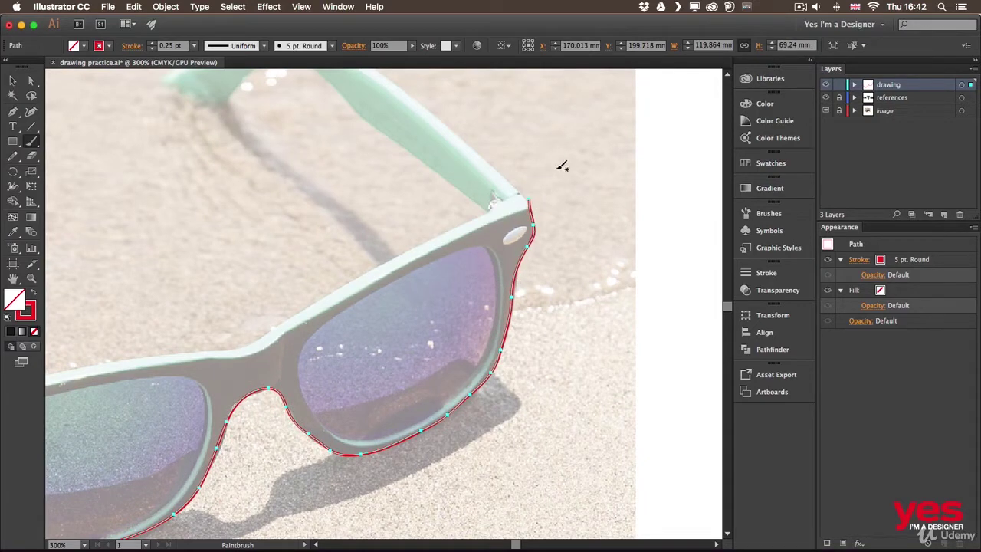
pyautogui.moveTo(531, 204); pyautogui.dragTo(547, 175)
pyautogui.moveTo(278, 296); pyautogui.dragTo(508, 253)
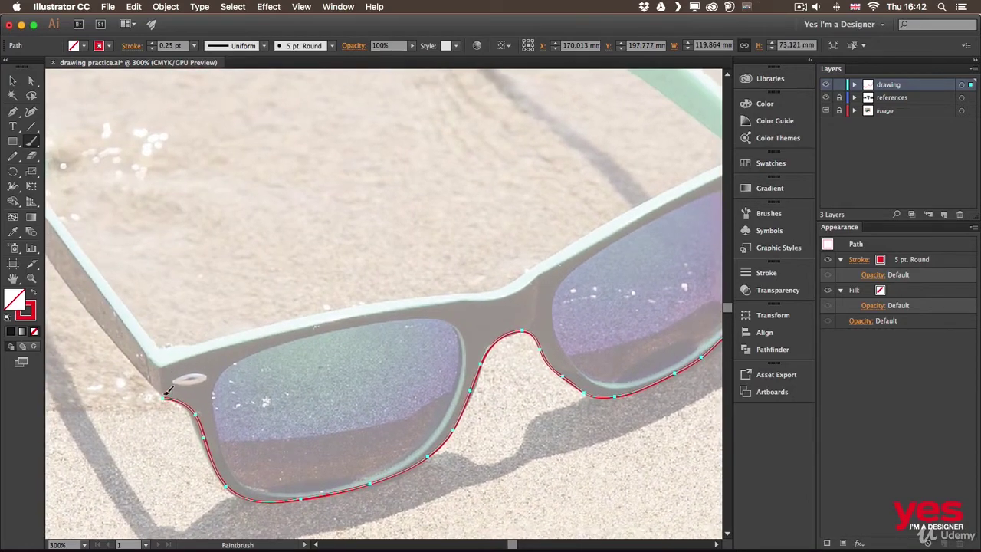
pyautogui.moveTo(164, 393); pyautogui.dragTo(149, 323)
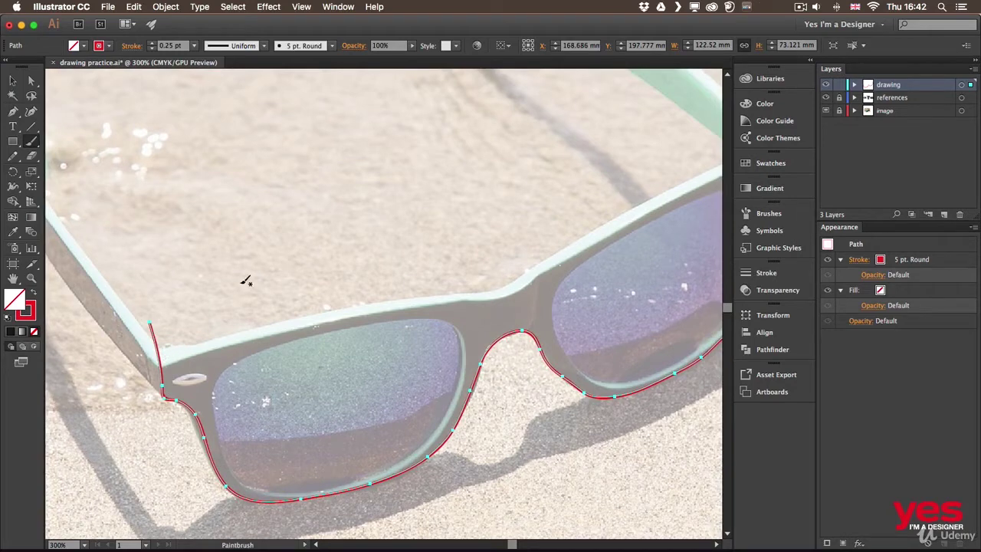
# Refine the outline at the frame's right corner, and redraw and smooth the curve between the bridge and the right lens.
pyautogui.moveTo(461, 239); pyautogui.dragTo(267, 254)
pyautogui.moveTo(577, 230)
pyautogui.mouseDown()
pyautogui.moveTo(592, 176)
pyautogui.moveTo(583, 216)
pyautogui.mouseUp()
pyautogui.moveTo(356, 368)
pyautogui.mouseDown()
pyautogui.moveTo(382, 280)
pyautogui.moveTo(419, 316)
pyautogui.mouseUp()
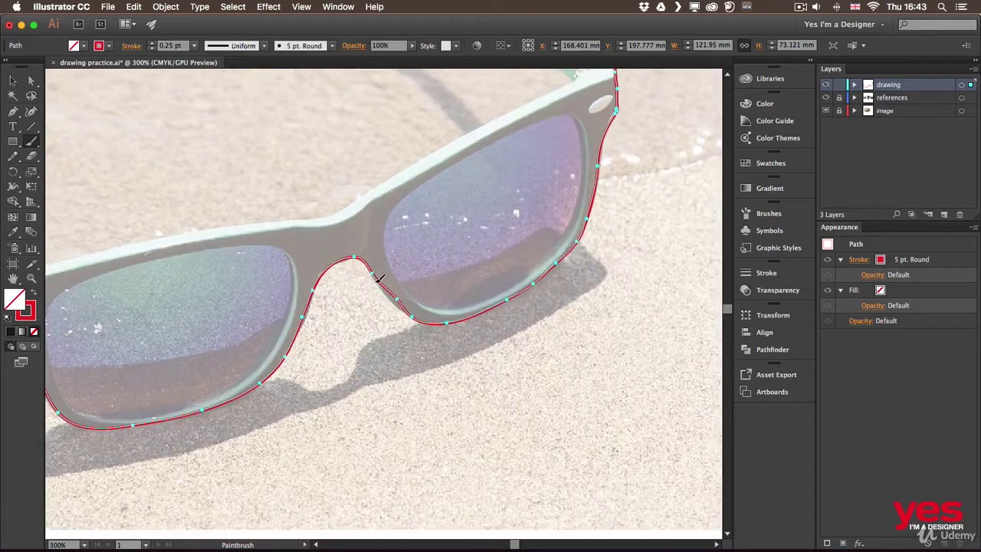
pyautogui.moveTo(378, 284); pyautogui.dragTo(416, 313)
pyautogui.moveTo(387, 283); pyautogui.dragTo(443, 325)
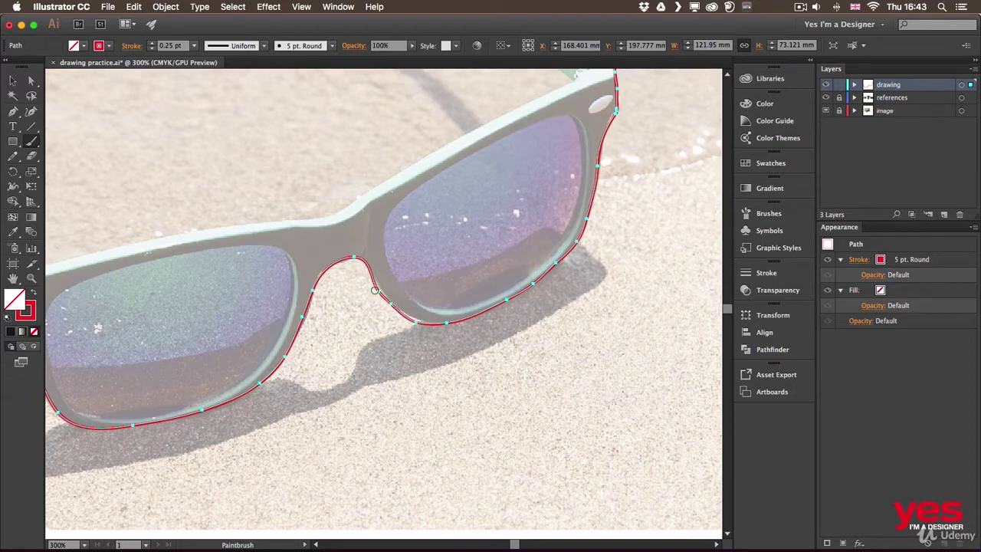
pyautogui.moveTo(375, 290); pyautogui.dragTo(435, 322)
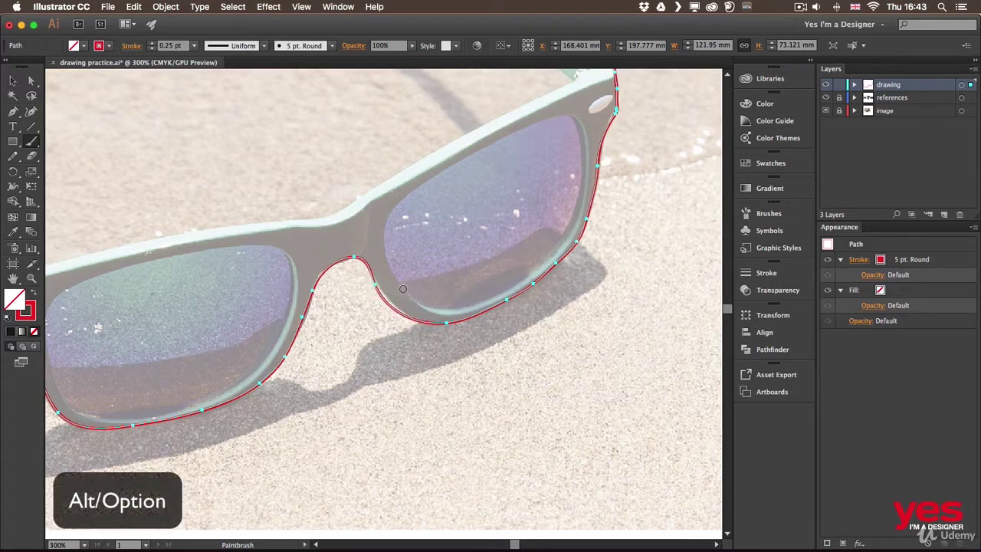
# Trace the top edge of the dark frame front from beyond the left hinge to beyond the right corner, about 136 by 49 mm.
pyautogui.press('space')
pyautogui.moveTo(415, 256); pyautogui.dragTo(348, 330)
pyautogui.press('space')
pyautogui.moveTo(120, 308); pyautogui.dragTo(380, 242)
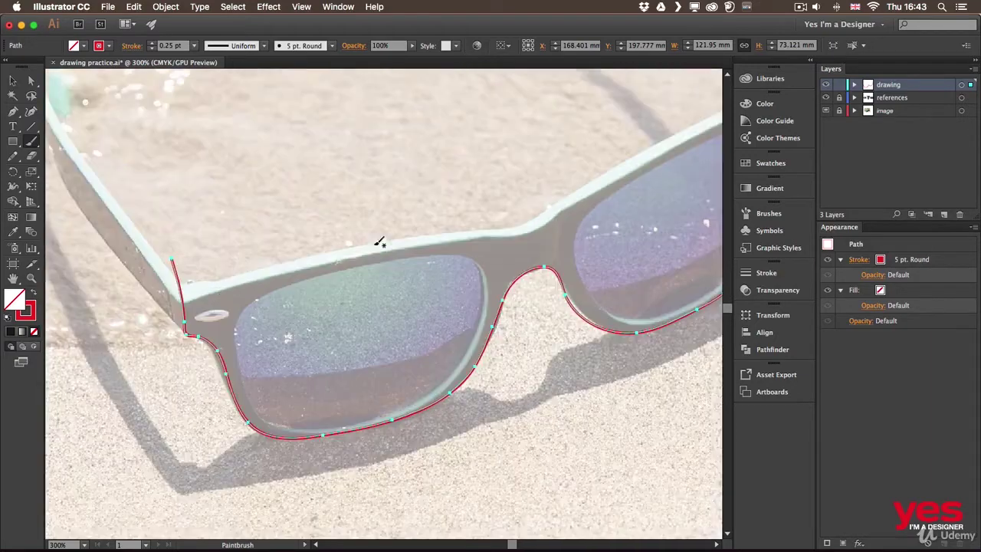
pyautogui.press('space')
pyautogui.moveTo(176, 217)
pyautogui.mouseDown()
pyautogui.moveTo(263, 204)
pyautogui.moveTo(402, 251)
pyautogui.moveTo(300, 173)
pyautogui.mouseUp()
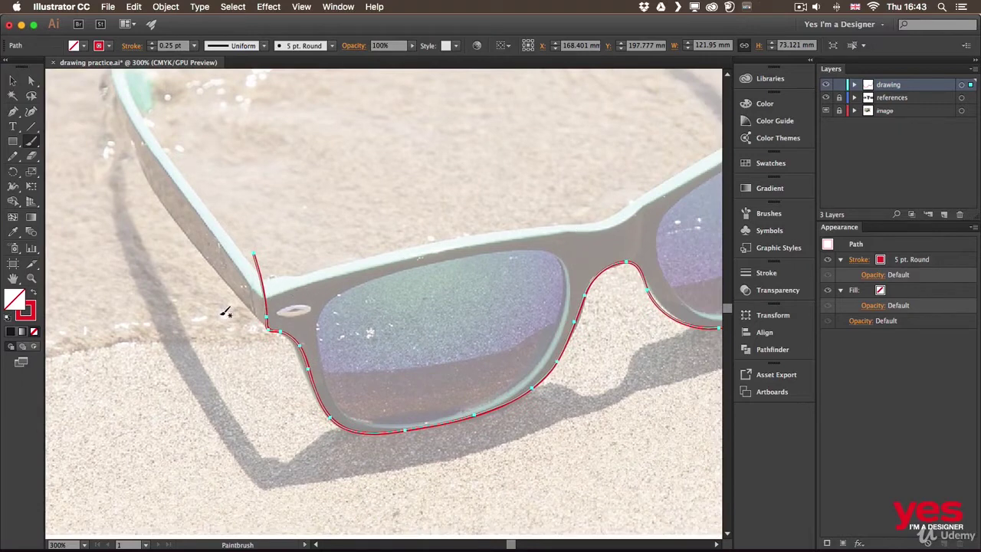
pyautogui.moveTo(220, 315)
pyautogui.mouseDown()
pyautogui.moveTo(345, 265)
pyautogui.moveTo(321, 280)
pyautogui.moveTo(373, 259)
pyautogui.moveTo(506, 236)
pyautogui.mouseUp()
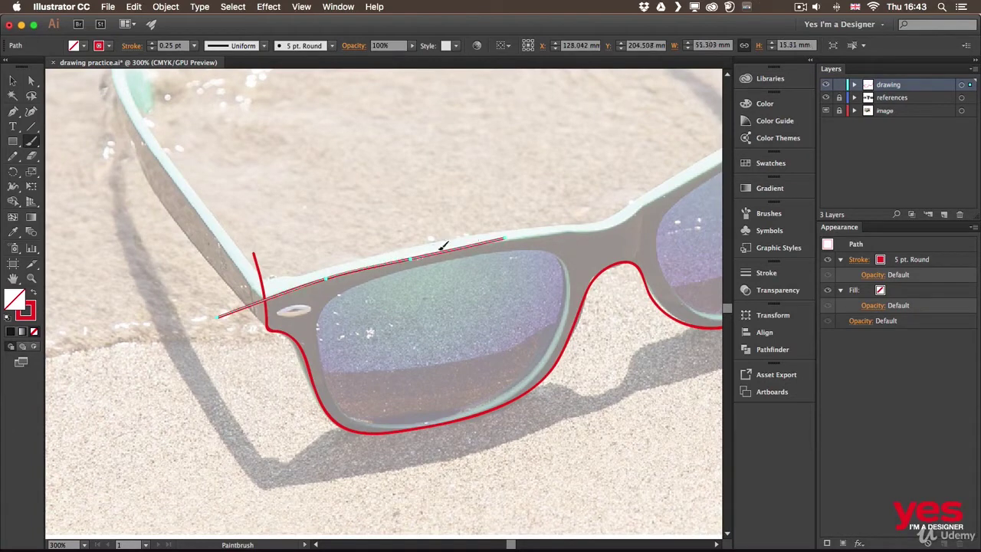
pyautogui.moveTo(437, 249); pyautogui.dragTo(564, 233)
pyautogui.moveTo(387, 259)
pyautogui.mouseDown()
pyautogui.moveTo(611, 225)
pyautogui.moveTo(291, 280)
pyautogui.moveTo(489, 157)
pyautogui.mouseUp()
pyautogui.moveTo(424, 200); pyautogui.dragTo(580, 123)
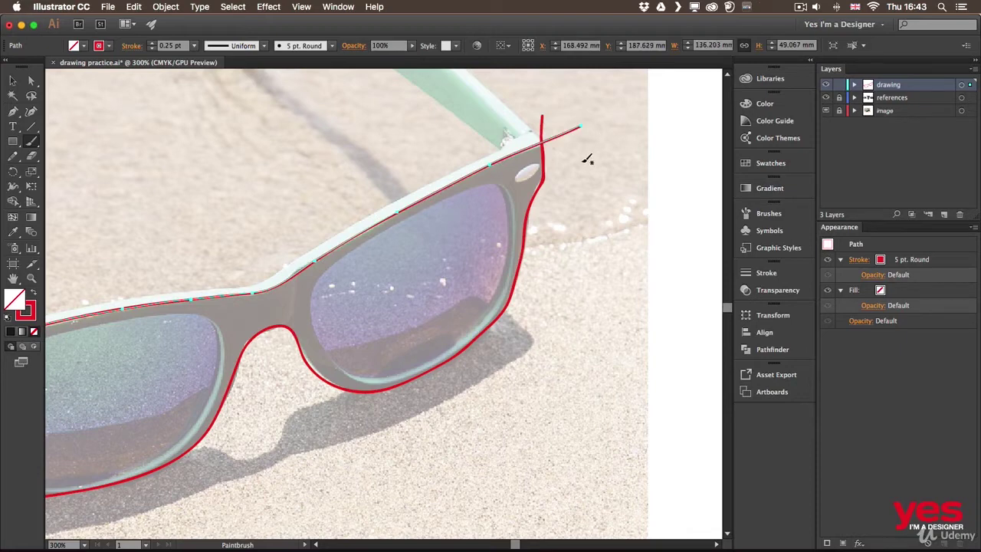
# Trace the left lens's left, bottom and right edges as one continuous brush path.
pyautogui.press('space')
pyautogui.moveTo(242, 329)
pyautogui.mouseDown()
pyautogui.moveTo(401, 286)
pyautogui.moveTo(487, 278)
pyautogui.mouseUp()
pyautogui.moveTo(277, 245); pyautogui.dragTo(296, 237)
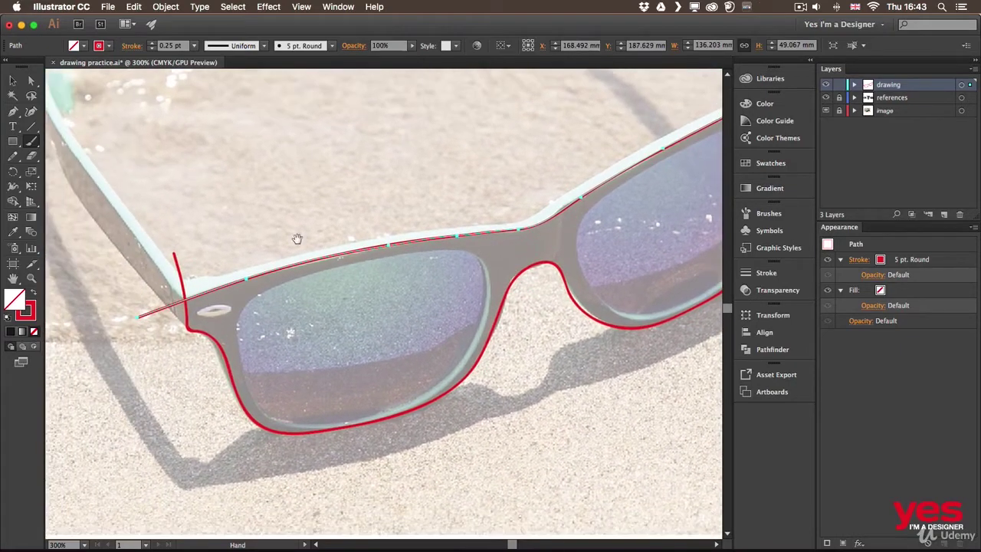
pyautogui.scroll(-3, 276, 306)
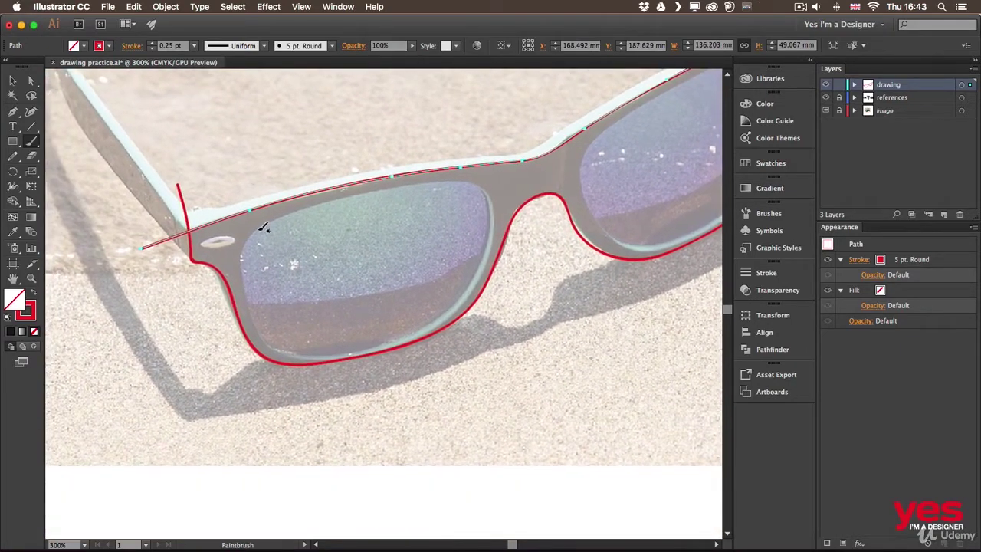
pyautogui.moveTo(265, 223); pyautogui.dragTo(261, 326)
pyautogui.moveTo(241, 243); pyautogui.dragTo(262, 328)
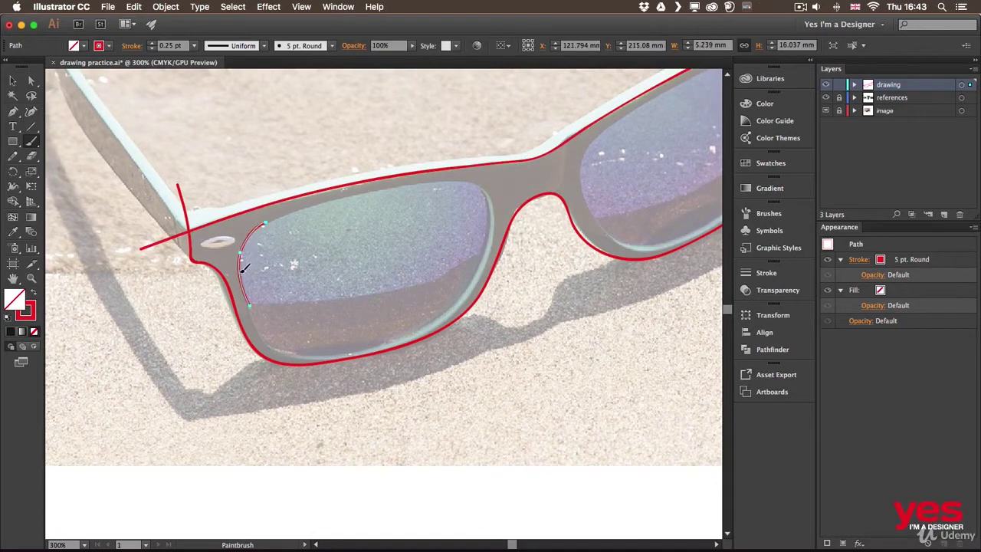
pyautogui.moveTo(241, 273)
pyautogui.mouseDown()
pyautogui.moveTo(259, 328)
pyautogui.moveTo(336, 349)
pyautogui.moveTo(400, 330)
pyautogui.mouseUp()
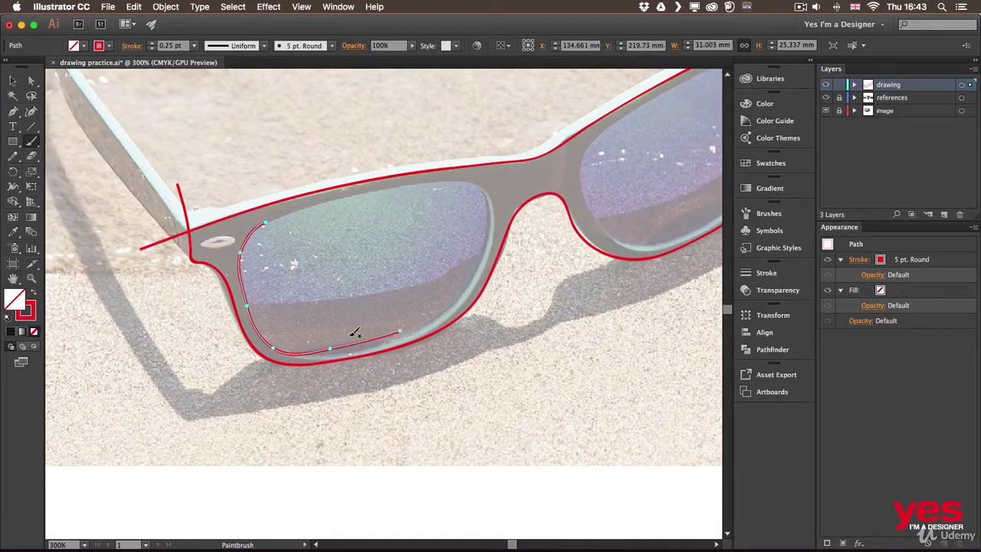
pyautogui.moveTo(328, 348)
pyautogui.mouseDown()
pyautogui.moveTo(456, 295)
pyautogui.moveTo(482, 261)
pyautogui.moveTo(490, 214)
pyautogui.mouseUp()
pyautogui.moveTo(480, 257); pyautogui.dragTo(494, 209)
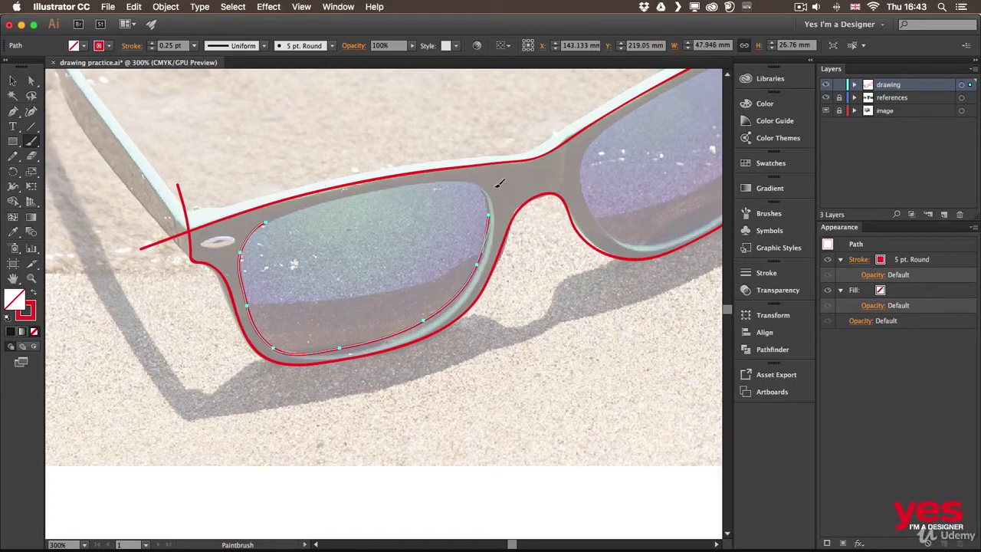
# Complete the left lens outline along its top edge and redraw its upper left corner, giving a loop about 48 by 33 mm.
pyautogui.moveTo(264, 230); pyautogui.dragTo(310, 208)
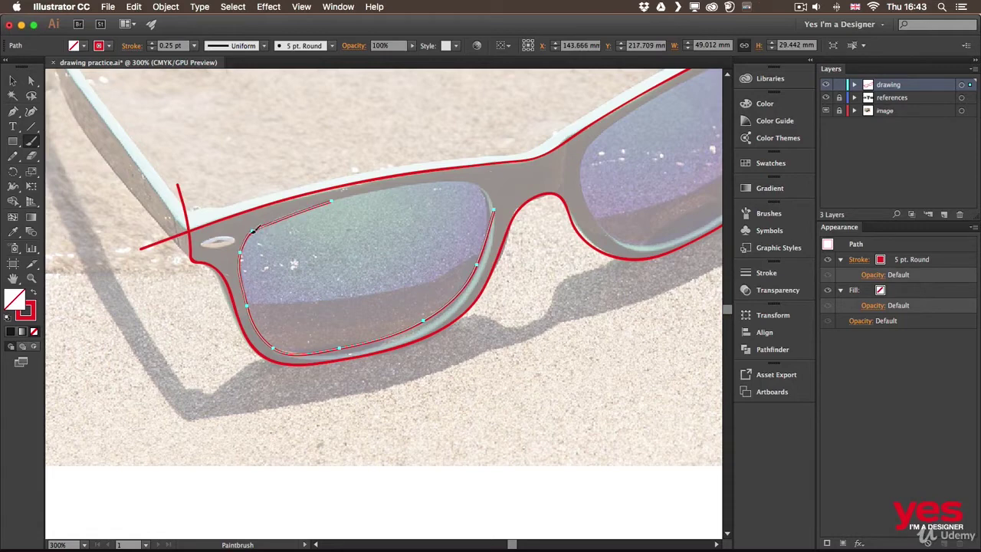
pyautogui.moveTo(253, 234); pyautogui.dragTo(305, 205)
pyautogui.moveTo(249, 234)
pyautogui.mouseDown()
pyautogui.moveTo(341, 197)
pyautogui.moveTo(426, 178)
pyautogui.mouseUp()
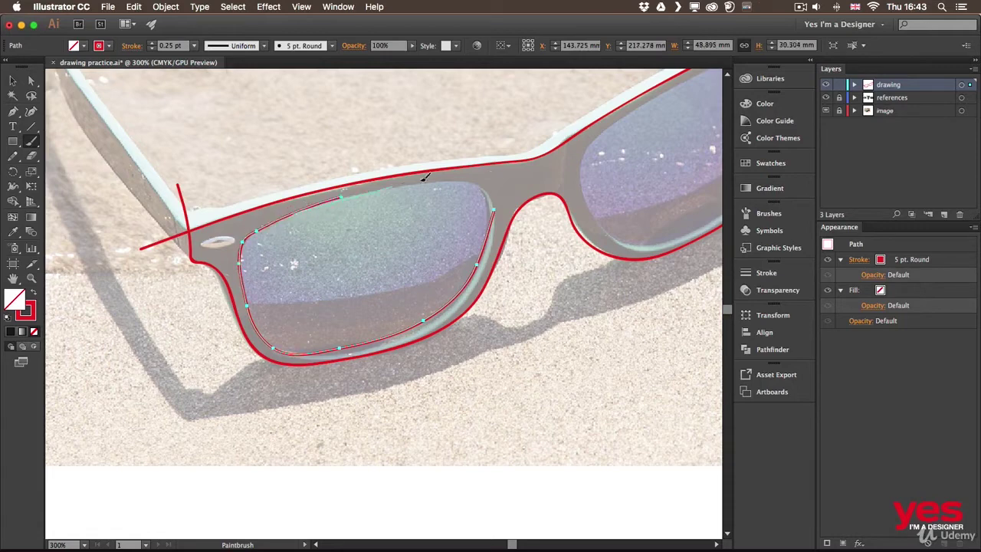
pyautogui.moveTo(367, 192)
pyautogui.mouseDown()
pyautogui.moveTo(477, 179)
pyautogui.moveTo(491, 209)
pyautogui.moveTo(486, 234)
pyautogui.mouseUp()
# Trace the right lens as a closed outline about 39 by 37 mm.
pyautogui.hscroll(10, 594, 235)
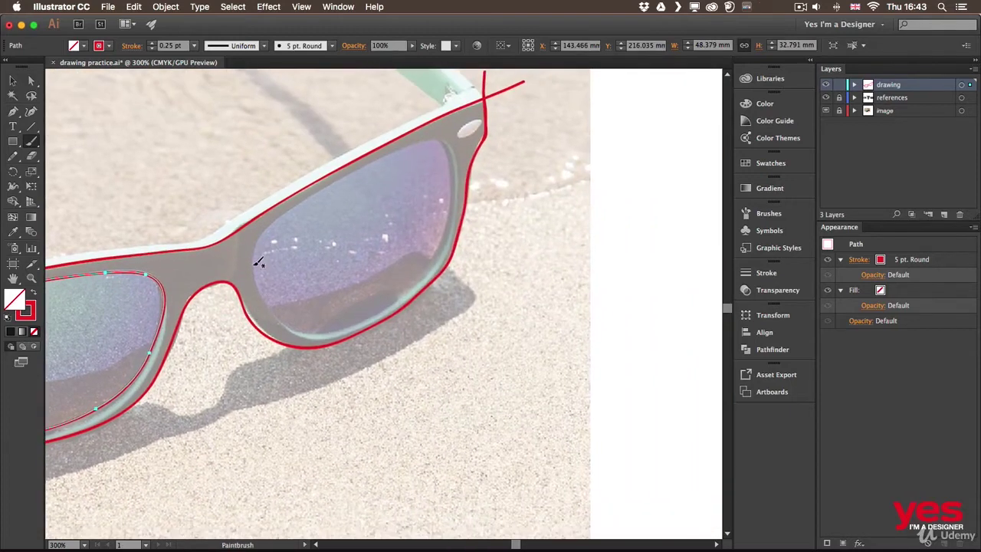
pyautogui.moveTo(251, 276)
pyautogui.mouseDown()
pyautogui.moveTo(285, 217)
pyautogui.moveTo(377, 159)
pyautogui.moveTo(427, 141)
pyautogui.moveTo(451, 151)
pyautogui.moveTo(451, 233)
pyautogui.mouseUp()
pyautogui.moveTo(457, 196)
pyautogui.mouseDown()
pyautogui.moveTo(431, 270)
pyautogui.moveTo(384, 300)
pyautogui.moveTo(257, 267)
pyautogui.mouseUp()
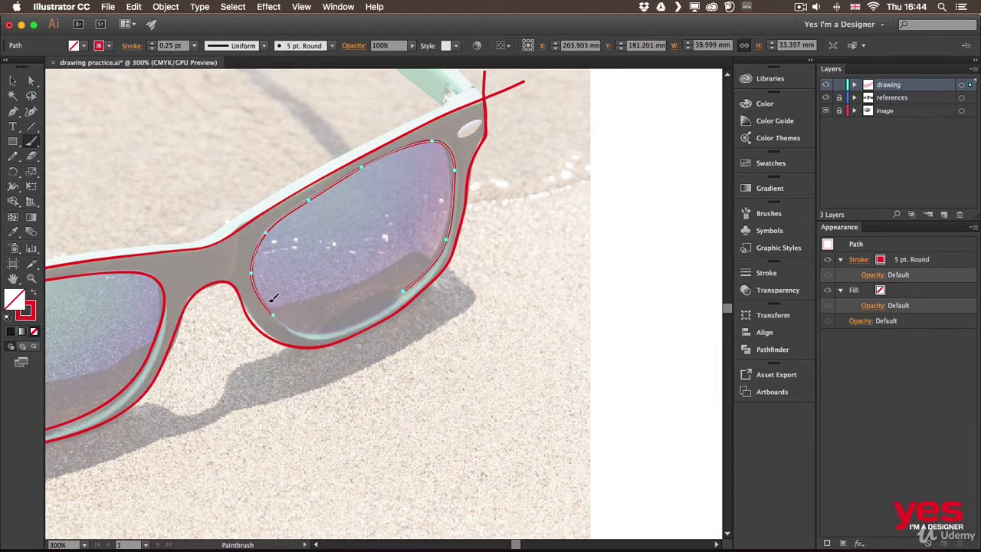
pyautogui.moveTo(300, 330)
pyautogui.mouseDown()
pyautogui.moveTo(342, 335)
pyautogui.moveTo(419, 277)
pyautogui.mouseUp()
# Trace the upper edge of the mint strip from just outside the left hinge across the left lens, redrawing its uneven part.
pyautogui.press('space')
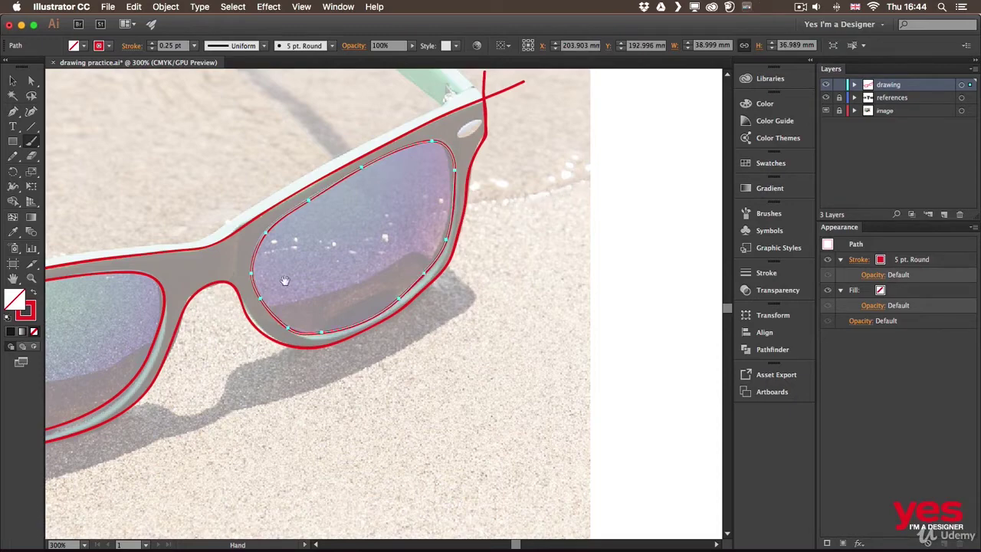
pyautogui.moveTo(285, 281); pyautogui.dragTo(517, 230)
pyautogui.press('space')
pyautogui.moveTo(239, 239); pyautogui.dragTo(444, 286)
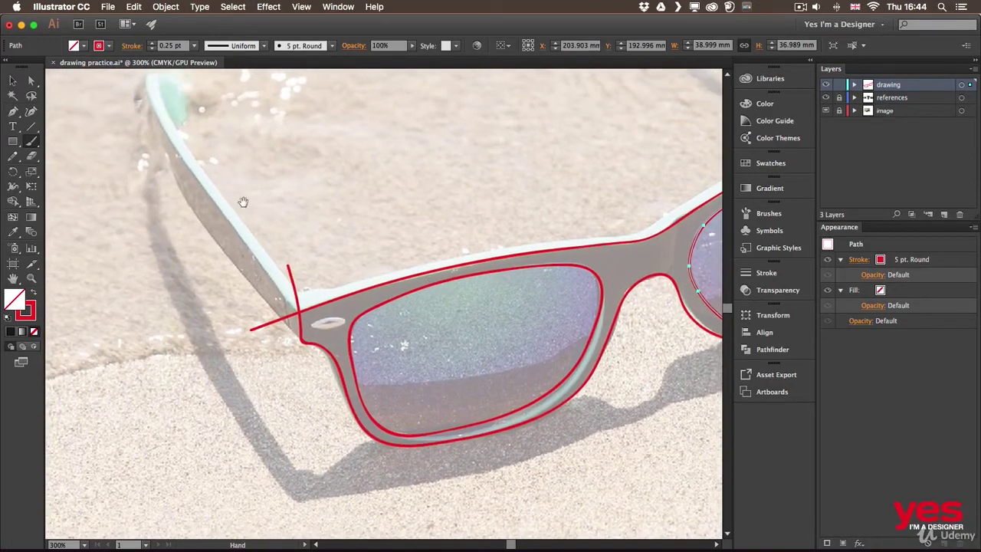
pyautogui.moveTo(243, 204); pyautogui.dragTo(292, 246)
pyautogui.moveTo(402, 274); pyautogui.dragTo(240, 259)
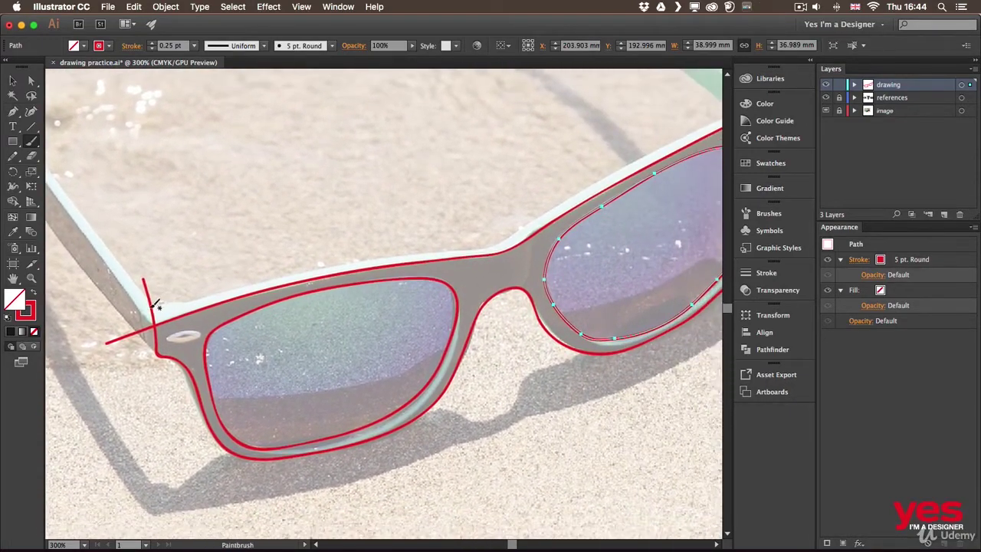
pyautogui.moveTo(133, 316); pyautogui.dragTo(358, 252)
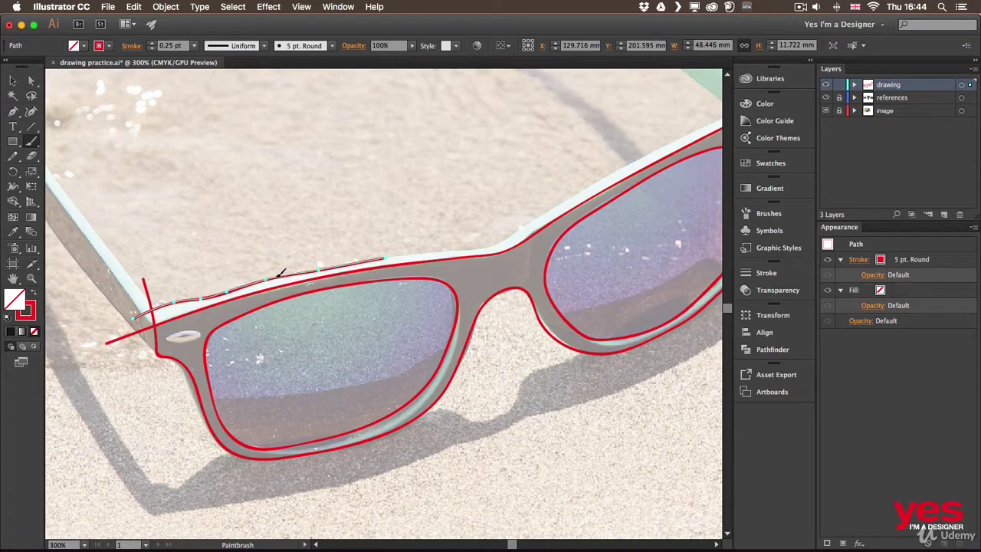
pyautogui.moveTo(269, 281)
pyautogui.mouseDown()
pyautogui.moveTo(425, 247)
pyautogui.moveTo(384, 254)
pyautogui.mouseUp()
# Extend the mint strip's upper edge over the bridge and right lens to beyond the right corner, to about 128 by 46 mm.
pyautogui.moveTo(465, 244)
pyautogui.mouseDown()
pyautogui.moveTo(593, 192)
pyautogui.moveTo(317, 269)
pyautogui.moveTo(267, 258)
pyautogui.moveTo(332, 218)
pyautogui.mouseUp()
pyautogui.press('space')
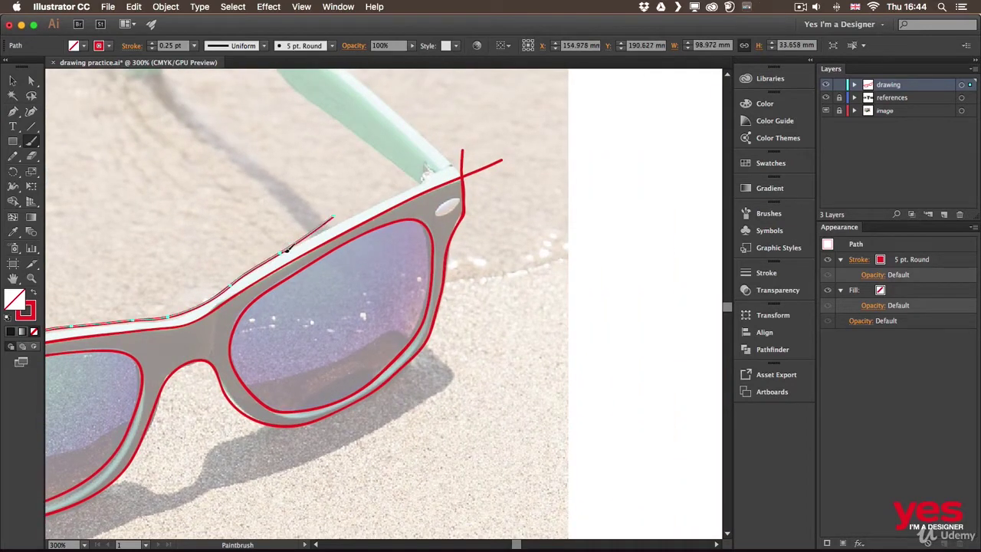
pyautogui.moveTo(287, 250); pyautogui.dragTo(381, 198)
pyautogui.moveTo(317, 238); pyautogui.dragTo(486, 150)
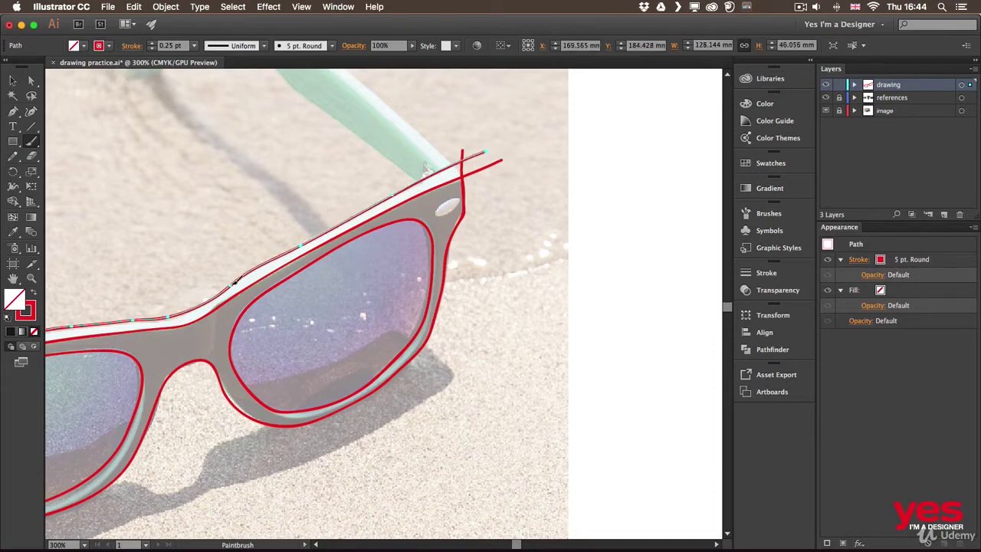
# Smooth the mint strip's upper edge where it rises from the bridge over the right lens.
pyautogui.moveTo(308, 243); pyautogui.dragTo(315, 239)
pyautogui.moveTo(234, 285); pyautogui.dragTo(303, 245)
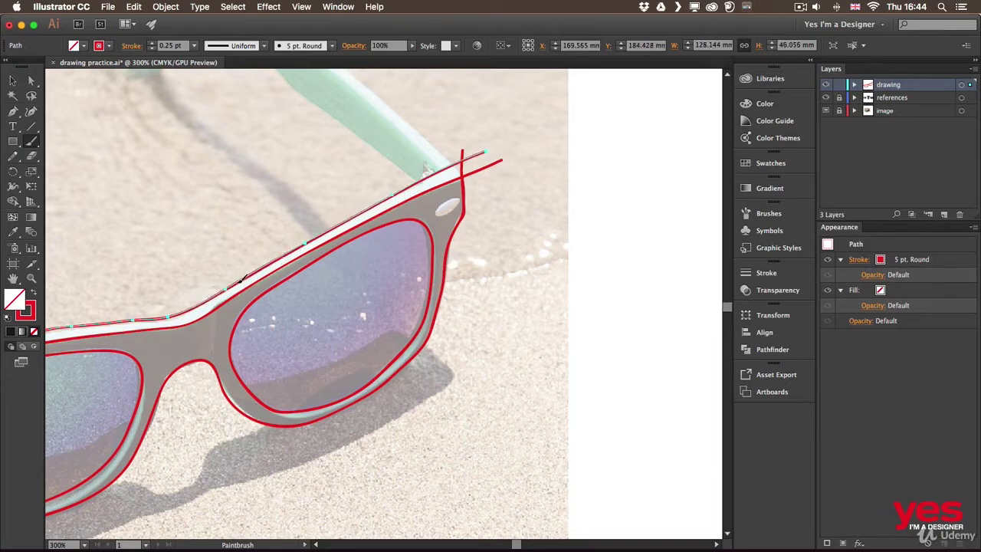
pyautogui.moveTo(240, 282)
pyautogui.mouseDown()
pyautogui.moveTo(303, 242)
pyautogui.moveTo(352, 237)
pyautogui.moveTo(230, 284)
pyautogui.moveTo(326, 236)
pyautogui.mouseUp()
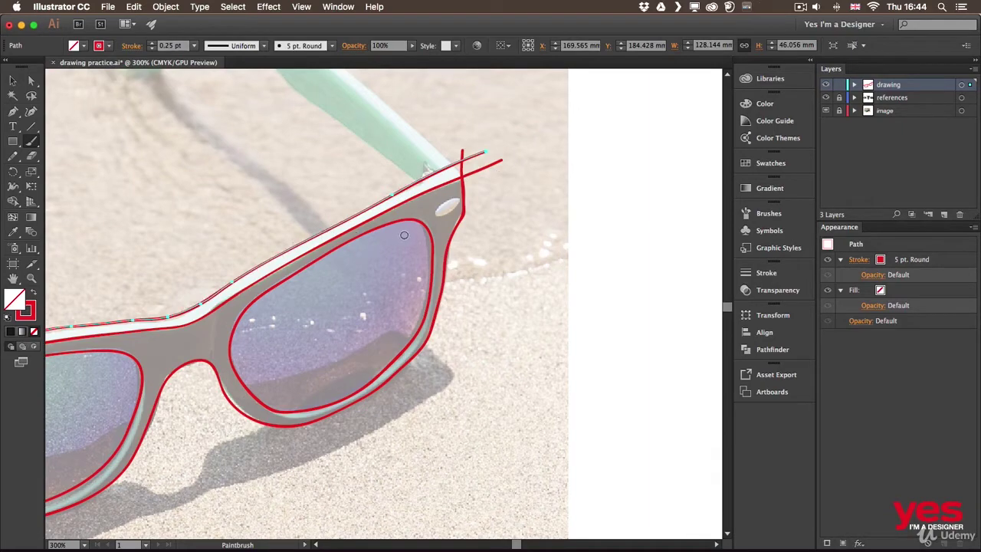
# Draw a vertical straight line about 36 mm long beside the left temple and move its lower end onto the left hinge corner.
pyautogui.moveTo(223, 344); pyautogui.dragTo(471, 250)
pyautogui.moveTo(391, 227); pyautogui.dragTo(464, 302)
pyautogui.moveTo(243, 268); pyautogui.dragTo(434, 243)
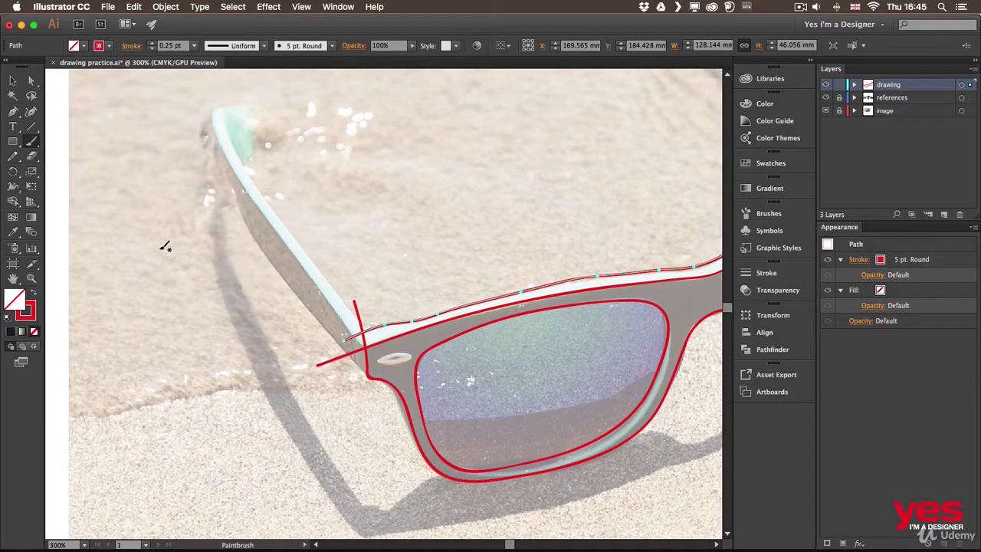
pyautogui.moveTo(191, 223); pyautogui.dragTo(191, 414)
pyautogui.press('v')
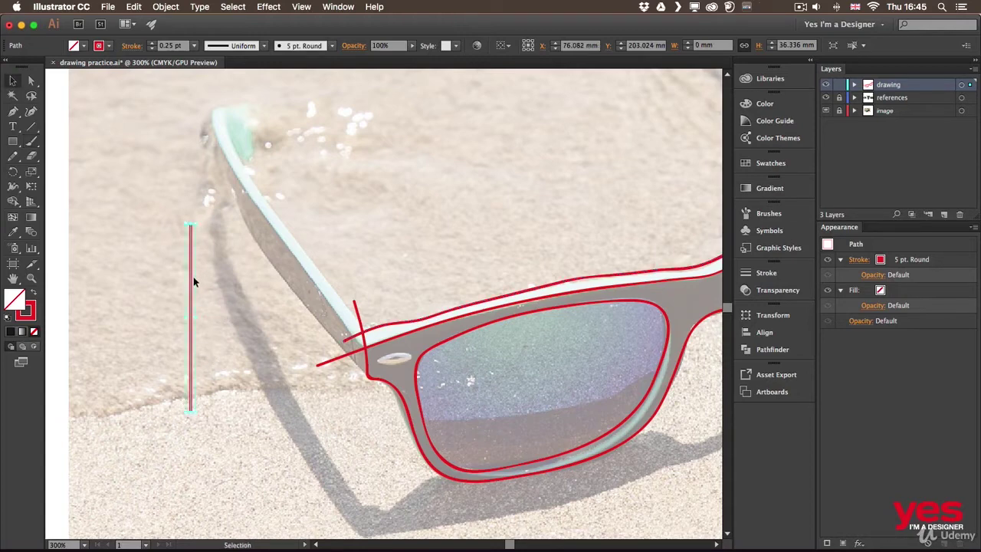
pyautogui.moveTo(193, 277)
pyautogui.mouseDown()
pyautogui.moveTo(307, 218)
pyautogui.moveTo(363, 215)
pyautogui.mouseUp()
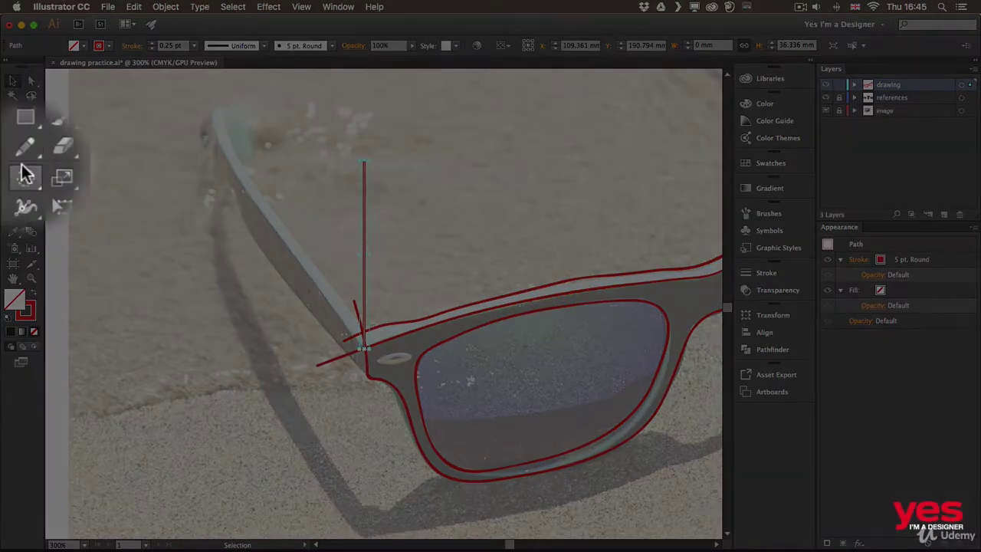
# Rotate the line about its lower end at the hinge until it lies along the border between the temple's grey side and white edge.
pyautogui.click(26, 176)
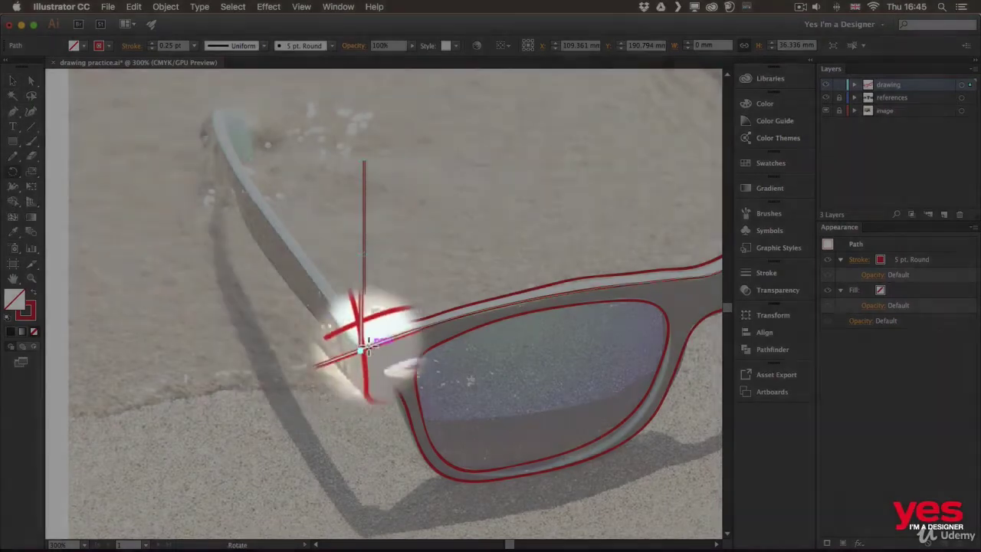
pyautogui.click(365, 349)
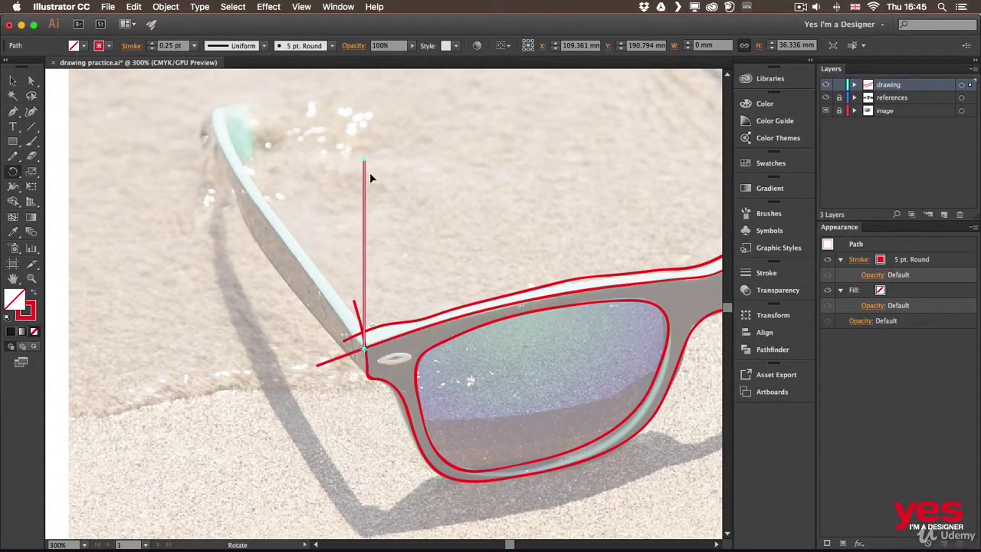
pyautogui.moveTo(364, 163); pyautogui.dragTo(251, 198)
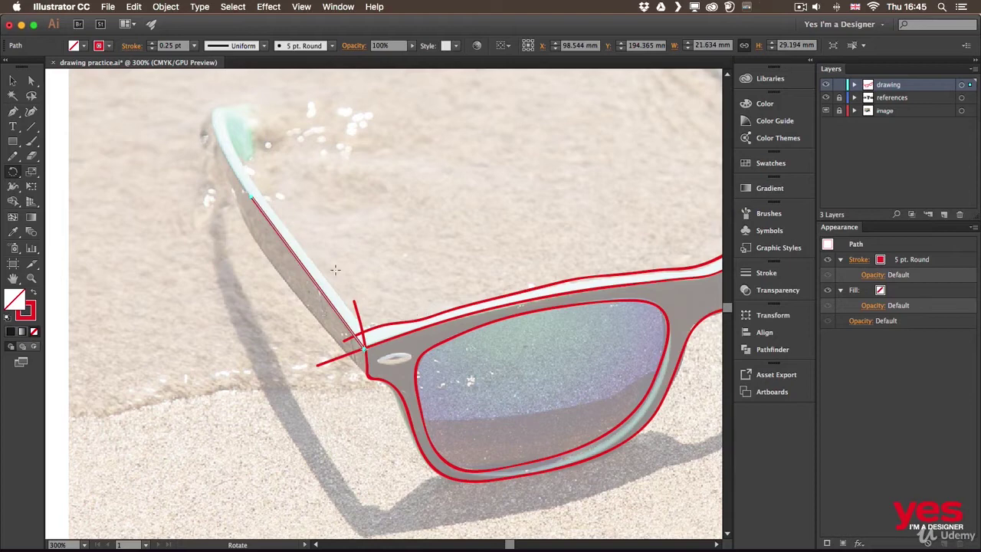
# Duplicate the line onto the left temple's upper and lower edges, and rotate the lower copy about its hinge end to match the edge.
pyautogui.press('v')
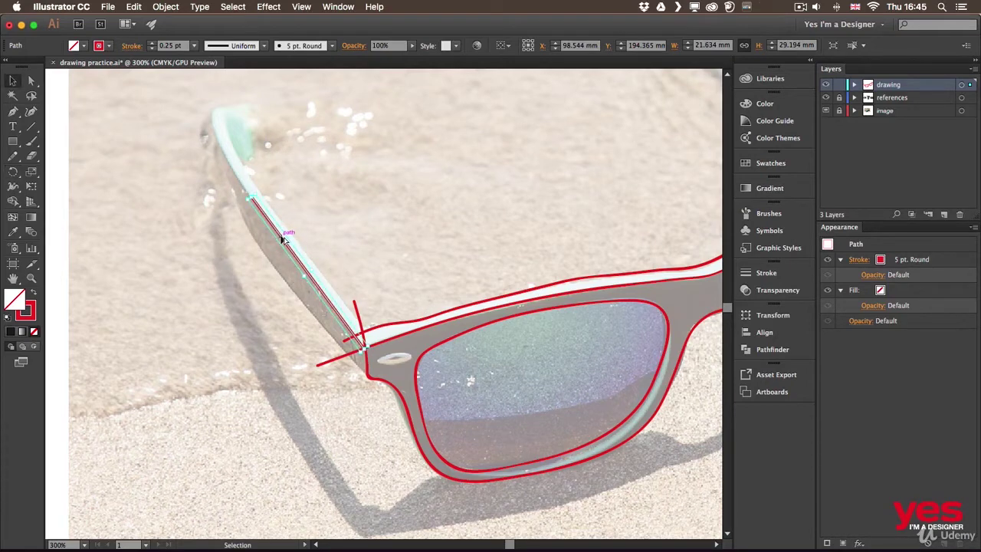
pyautogui.moveTo(284, 239); pyautogui.dragTo(308, 297)
pyautogui.press('r')
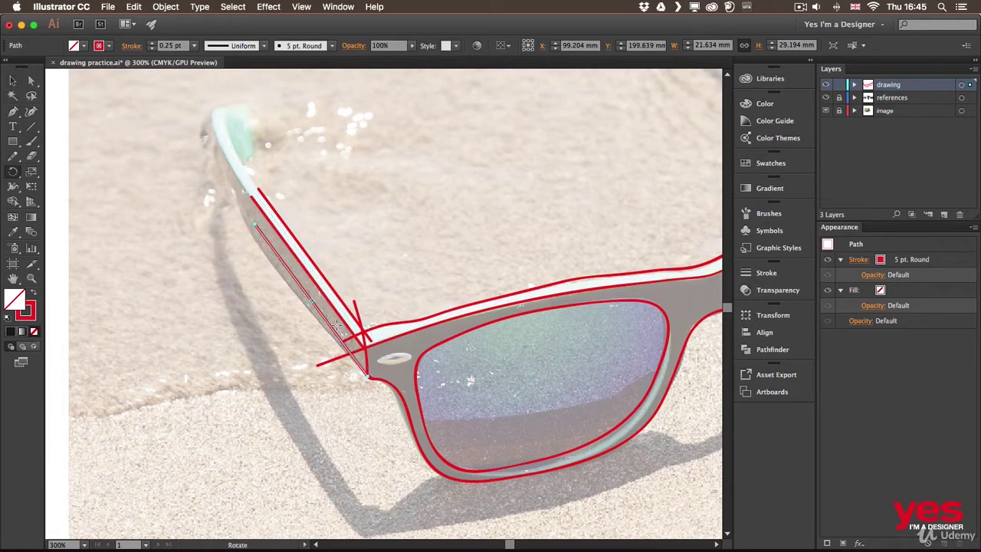
pyautogui.click(367, 377)
pyautogui.moveTo(255, 224); pyautogui.dragTo(243, 239)
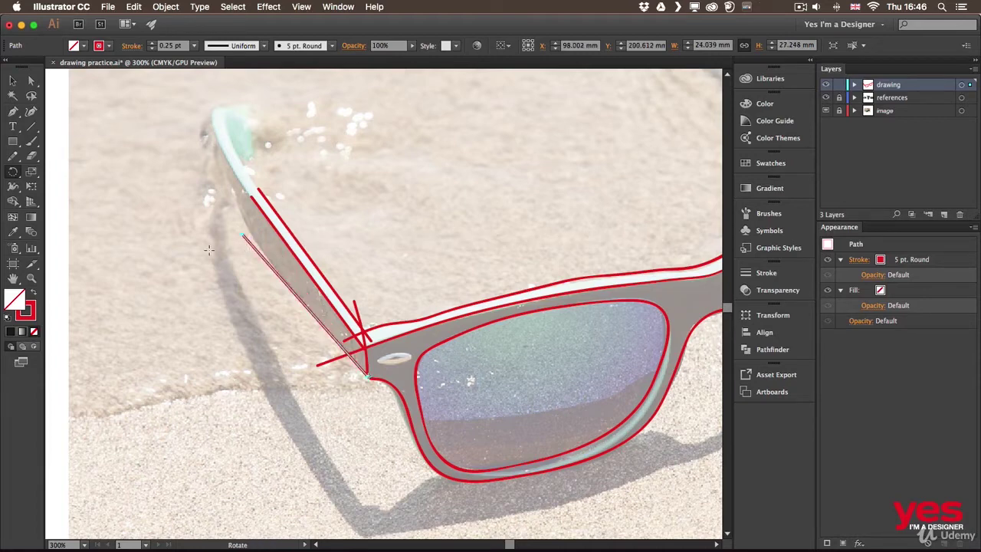
# Reshape the left temple's lower line with the Paintbrush to follow the curve up to the temple tip, to about 31 by 52 mm.
pyautogui.press('b')
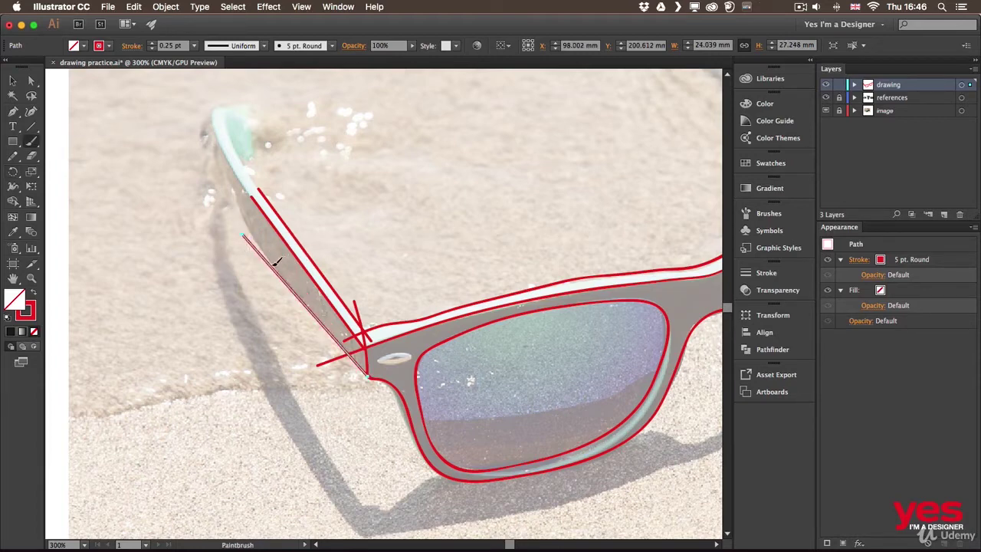
pyautogui.moveTo(268, 248); pyautogui.dragTo(232, 211)
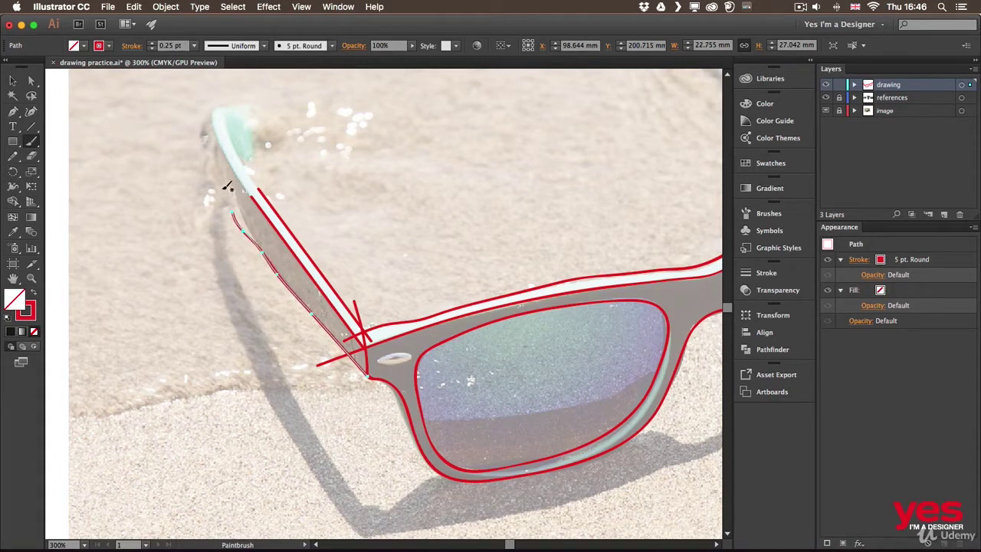
pyautogui.moveTo(264, 242); pyautogui.dragTo(235, 198)
pyautogui.moveTo(265, 244)
pyautogui.mouseDown()
pyautogui.moveTo(213, 147)
pyautogui.moveTo(225, 171)
pyautogui.moveTo(208, 106)
pyautogui.mouseUp()
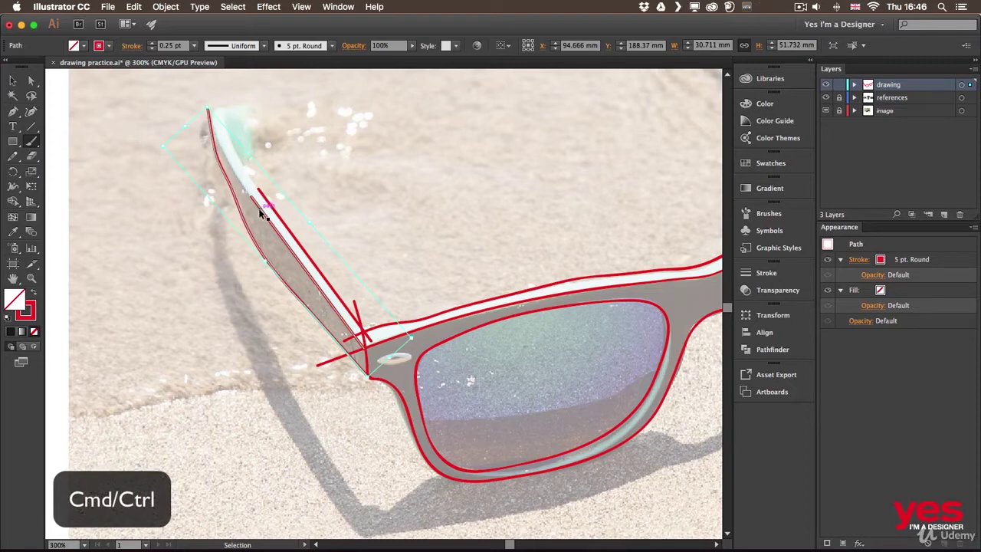
# Extend the left temple's middle line up to the tip and redraw its curved end, to about 31 by 45 mm.
pyautogui.keyDown('super'); pyautogui.click(262, 214); pyautogui.keyUp('super')
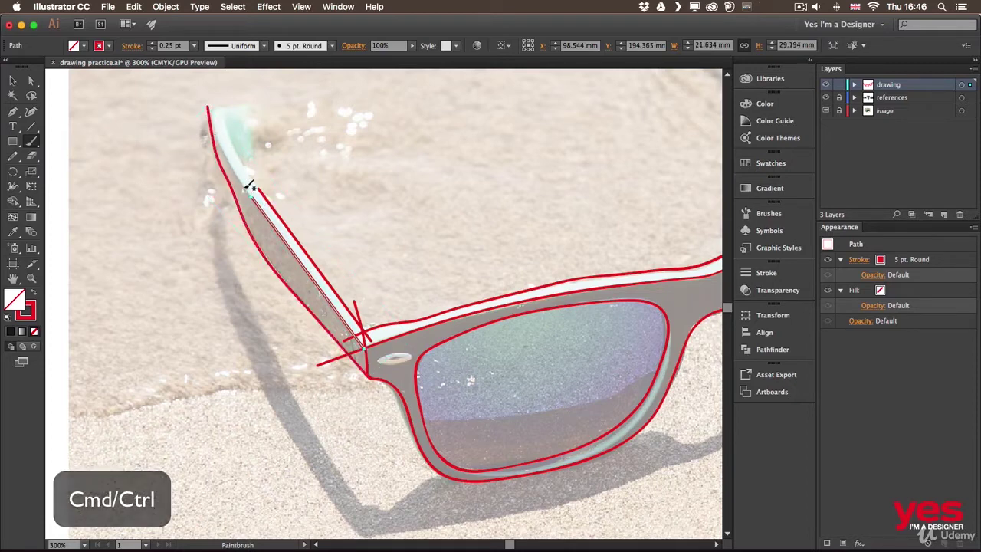
pyautogui.moveTo(259, 197); pyautogui.dragTo(200, 117)
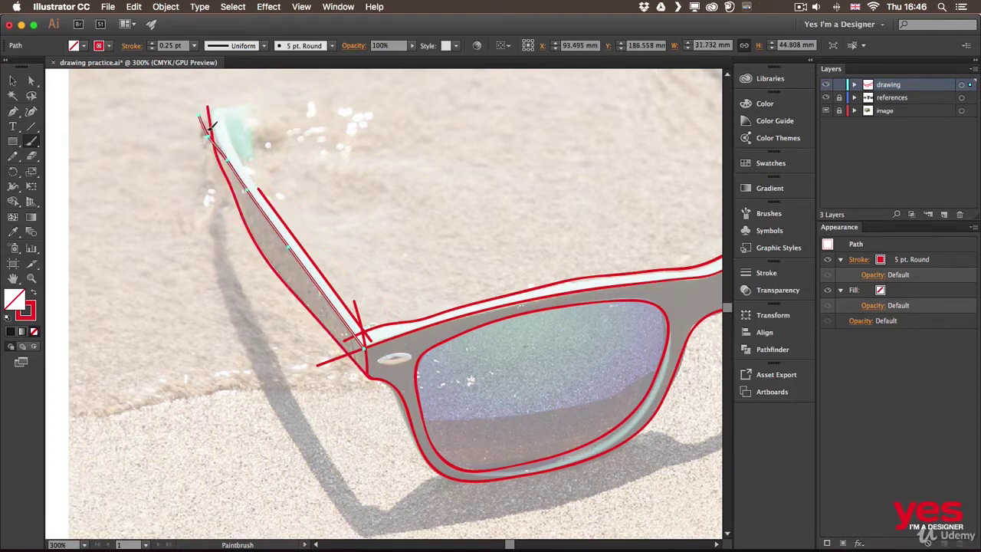
pyautogui.moveTo(224, 153); pyautogui.dragTo(201, 117)
pyautogui.moveTo(224, 151); pyautogui.dragTo(205, 115)
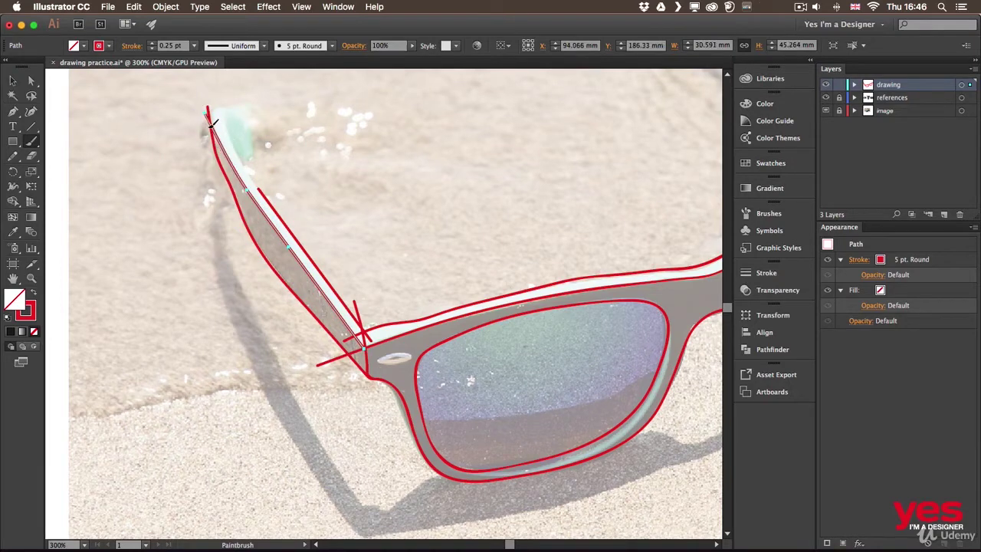
# Extend the left temple's upper line around the curve to the tip, to about 28 by 45 mm.
pyautogui.keyDown('super'); pyautogui.click(267, 200); pyautogui.keyUp('super')
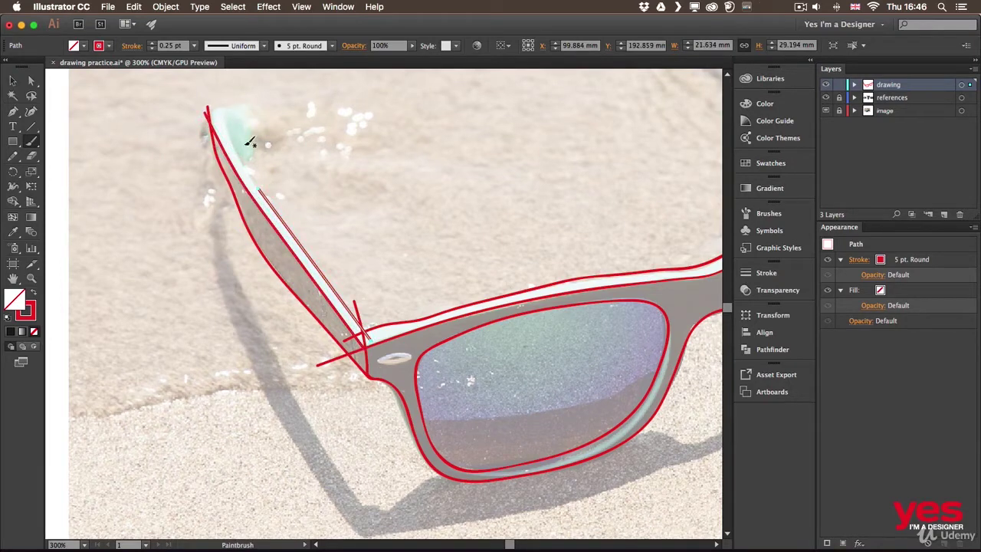
pyautogui.moveTo(262, 187); pyautogui.dragTo(234, 145)
pyautogui.moveTo(223, 111)
pyautogui.mouseDown()
pyautogui.moveTo(235, 118)
pyautogui.moveTo(228, 109)
pyautogui.mouseUp()
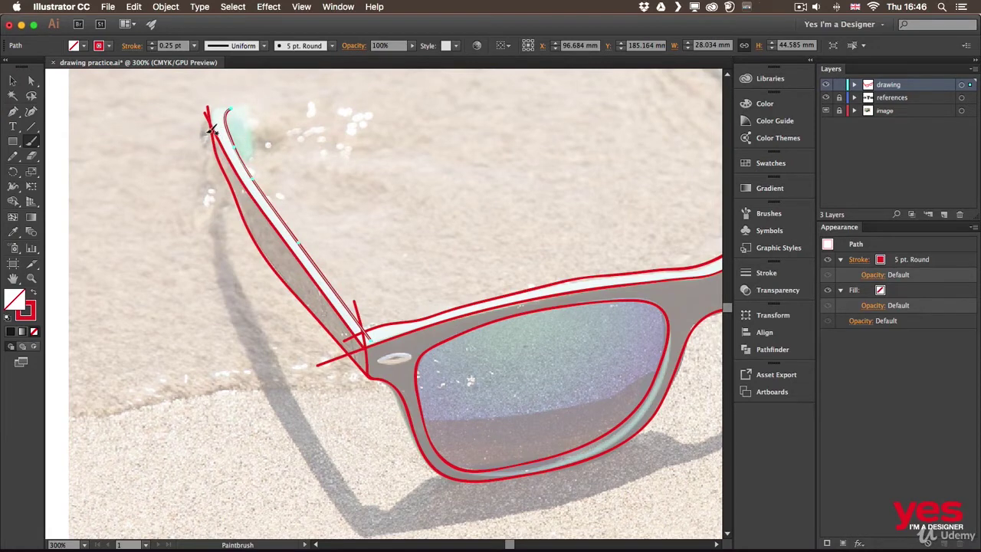
# Cap the left temple tip with an arc and outline its mint inner patch, about 7 by 11 mm.
pyautogui.moveTo(206, 133)
pyautogui.mouseDown()
pyautogui.moveTo(222, 105)
pyautogui.moveTo(238, 103)
pyautogui.moveTo(215, 127)
pyautogui.moveTo(240, 102)
pyautogui.moveTo(213, 100)
pyautogui.moveTo(230, 100)
pyautogui.moveTo(253, 135)
pyautogui.moveTo(230, 146)
pyautogui.mouseUp()
pyautogui.keyDown('super'); pyautogui.click(268, 111); pyautogui.keyUp('super')
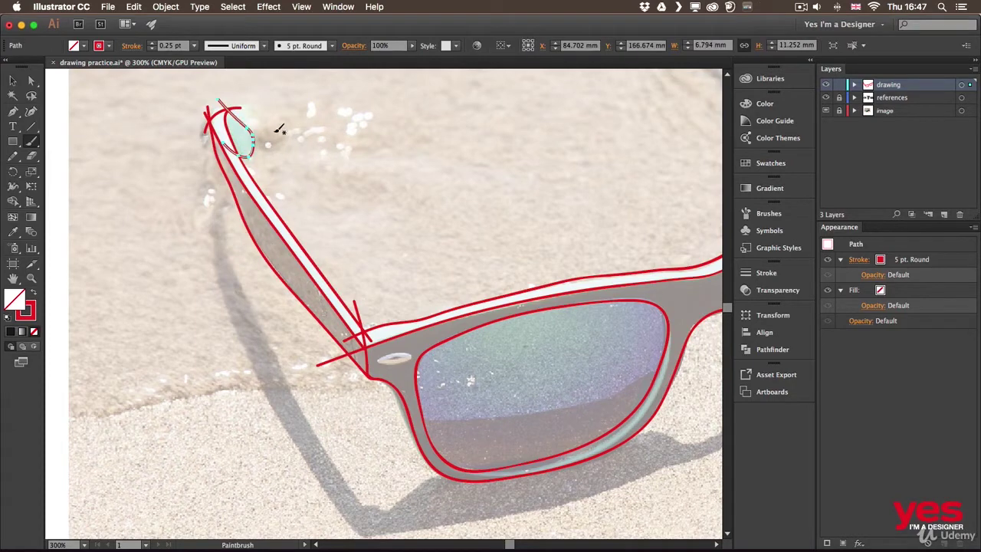
pyautogui.keyDown('super'); pyautogui.click(309, 141); pyautogui.keyUp('super')
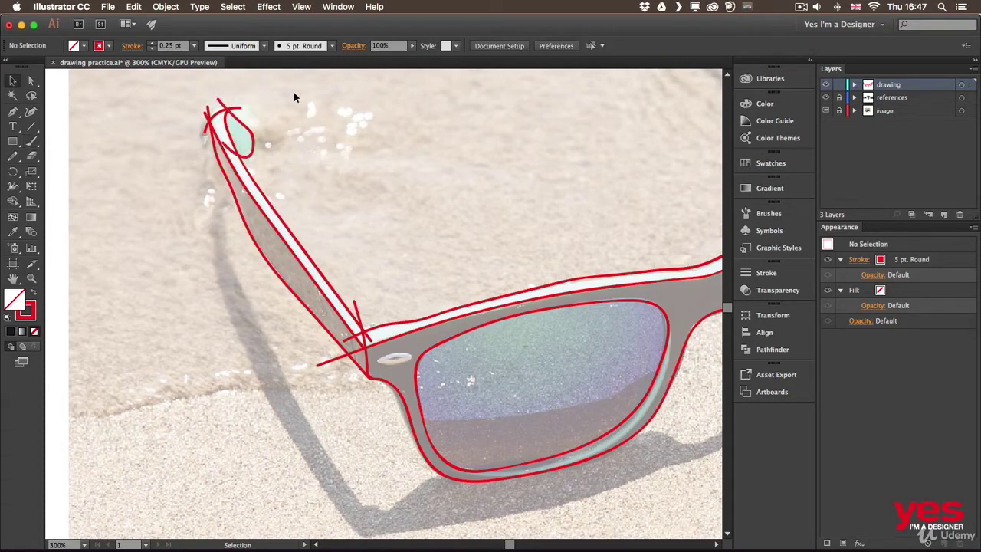
# Trace the right temple's mint face from its tip along the lower and upper edges to the right hinge, about 67 by 37 mm.
pyautogui.moveTo(503, 201); pyautogui.dragTo(177, 269)
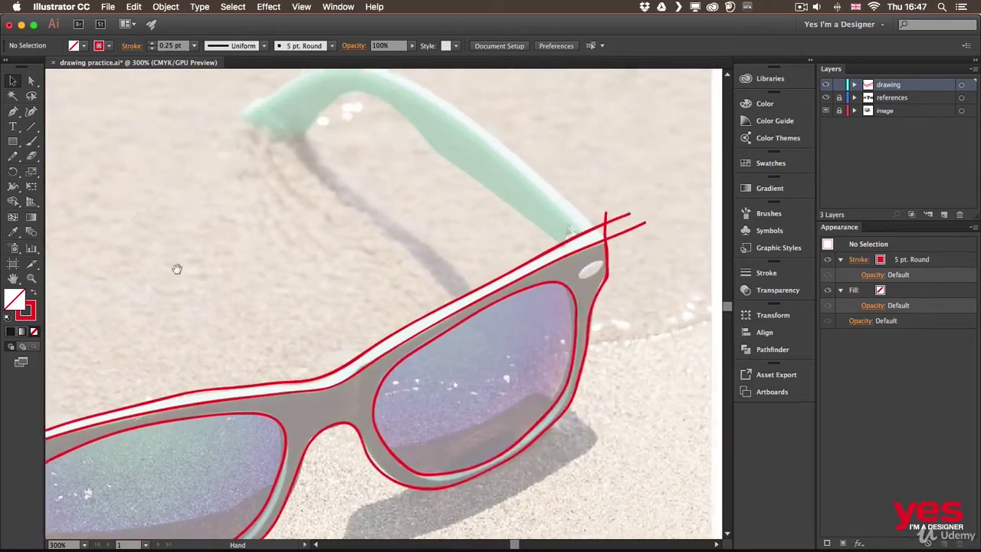
pyautogui.moveTo(350, 203); pyautogui.dragTo(239, 287)
pyautogui.moveTo(145, 302)
pyautogui.mouseDown()
pyautogui.moveTo(299, 226)
pyautogui.moveTo(156, 320)
pyautogui.mouseUp()
pyautogui.press('b')
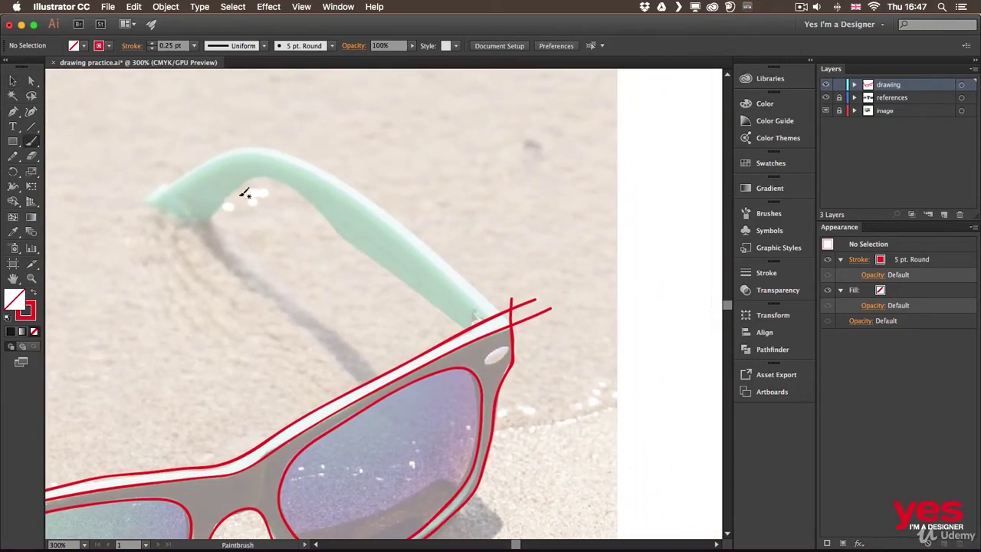
pyautogui.moveTo(160, 197)
pyautogui.mouseDown()
pyautogui.moveTo(171, 221)
pyautogui.moveTo(212, 219)
pyautogui.moveTo(243, 183)
pyautogui.moveTo(269, 173)
pyautogui.mouseUp()
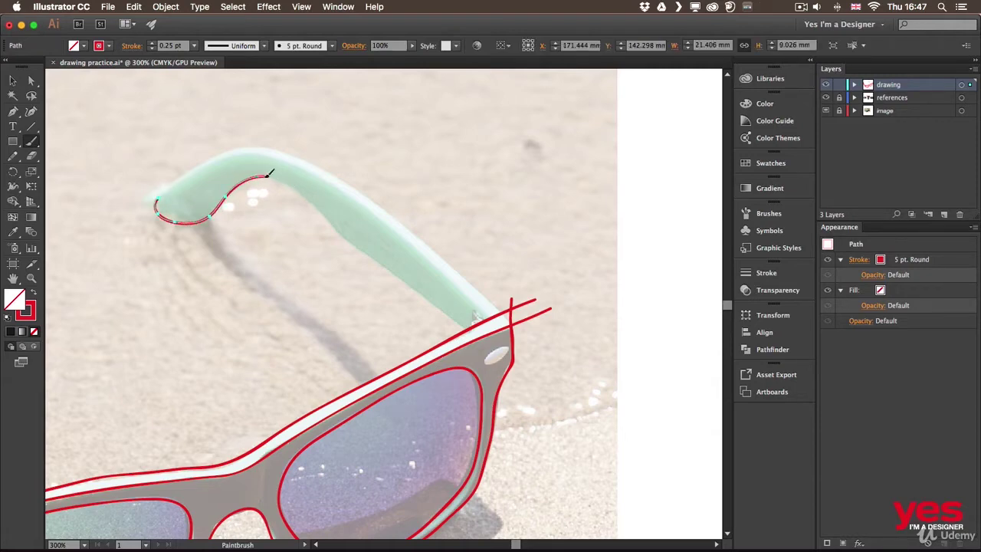
pyautogui.moveTo(311, 201); pyautogui.dragTo(455, 306)
pyautogui.moveTo(493, 345); pyautogui.dragTo(485, 344)
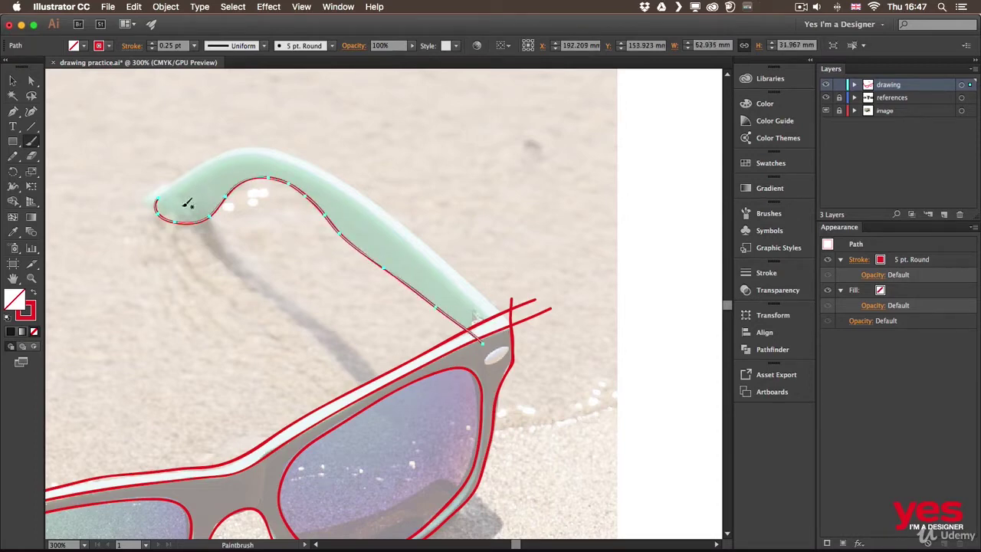
pyautogui.moveTo(157, 200)
pyautogui.mouseDown()
pyautogui.moveTo(267, 152)
pyautogui.moveTo(316, 178)
pyautogui.mouseUp()
pyautogui.moveTo(250, 154)
pyautogui.mouseDown()
pyautogui.moveTo(386, 222)
pyautogui.moveTo(496, 317)
pyautogui.moveTo(431, 253)
pyautogui.moveTo(415, 247)
pyautogui.moveTo(504, 338)
pyautogui.mouseUp()
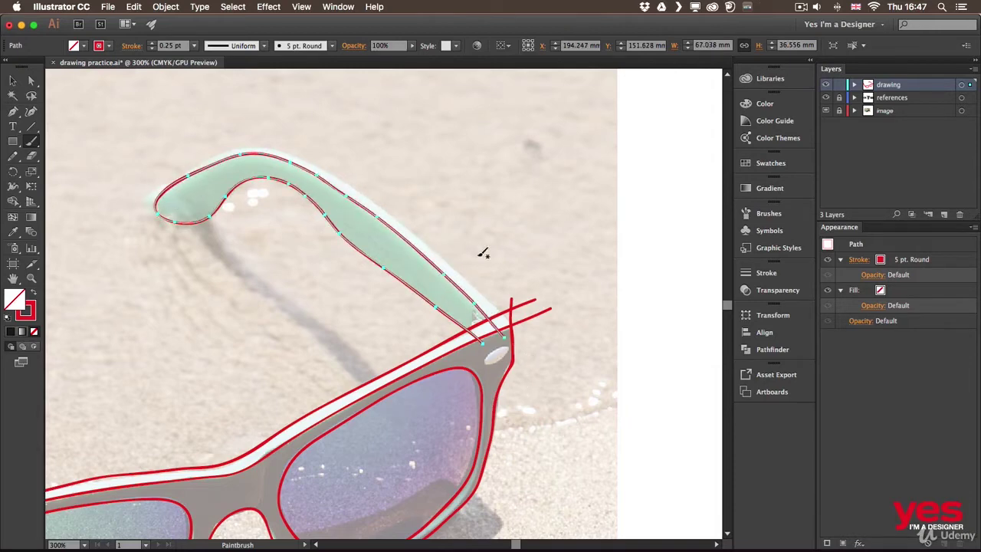
# Trace the outer white edge of the right temple from the hinge over its bend, redrawing uneven parts, to about 60 by 35 mm.
pyautogui.moveTo(516, 328); pyautogui.dragTo(384, 186)
pyautogui.moveTo(467, 280); pyautogui.dragTo(369, 178)
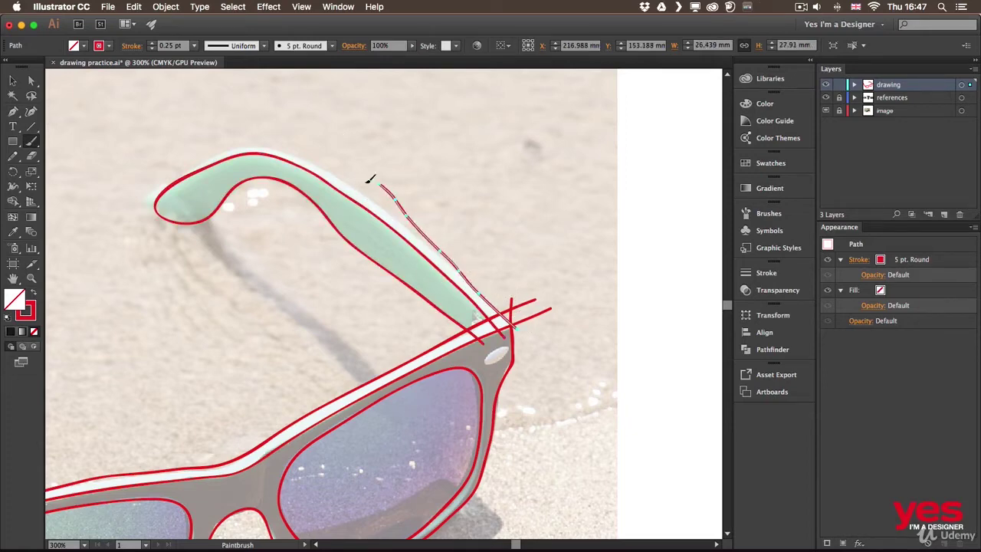
pyautogui.moveTo(455, 267); pyautogui.dragTo(379, 217)
pyautogui.moveTo(438, 239); pyautogui.dragTo(328, 172)
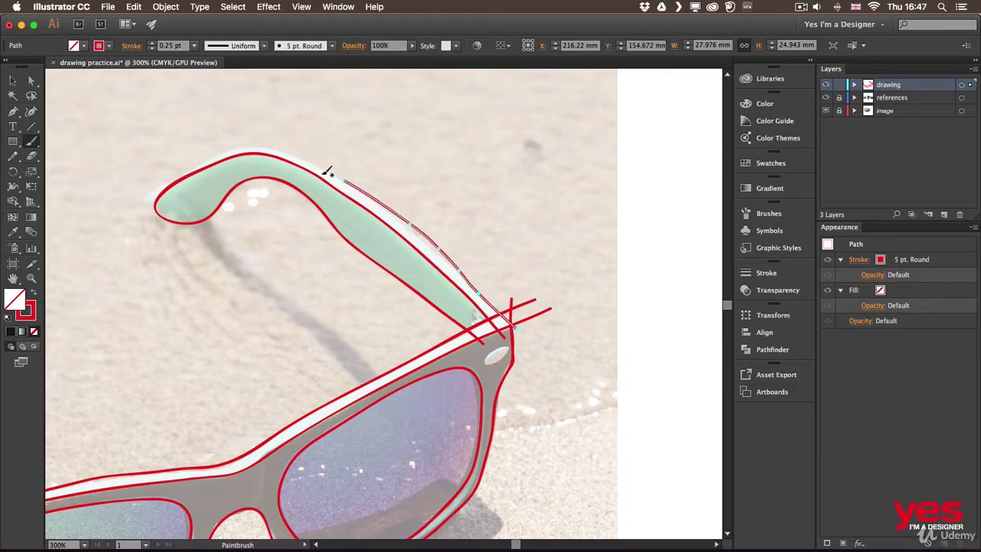
pyautogui.moveTo(434, 244); pyautogui.dragTo(350, 175)
pyautogui.moveTo(407, 219)
pyautogui.mouseDown()
pyautogui.moveTo(303, 156)
pyautogui.moveTo(245, 143)
pyautogui.moveTo(203, 165)
pyautogui.mouseUp()
pyautogui.moveTo(276, 144); pyautogui.dragTo(208, 164)
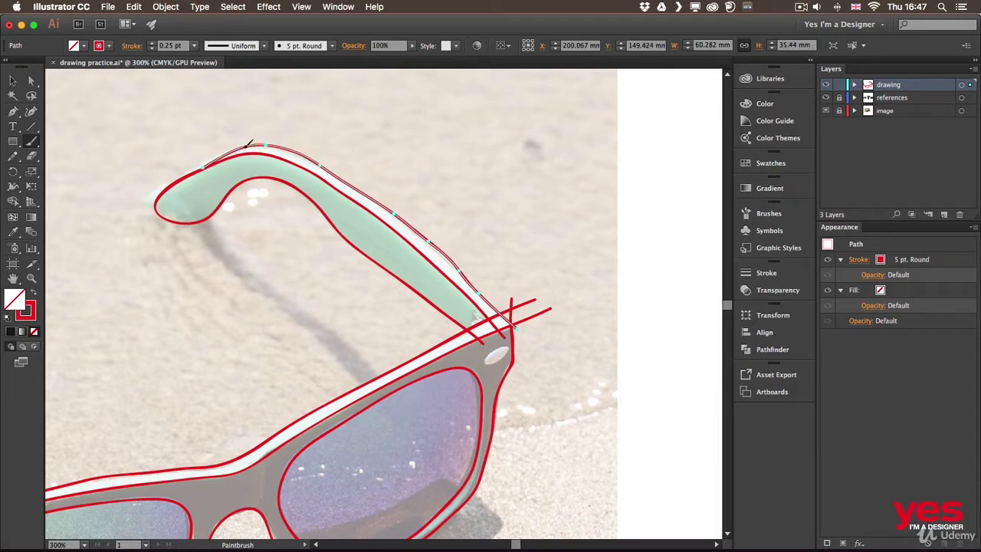
# Extend the right temple's outer edge down to and around the tip, redrawing its end, to about 69 by 35 mm.
pyautogui.moveTo(264, 144); pyautogui.dragTo(176, 183)
pyautogui.moveTo(223, 152); pyautogui.dragTo(151, 213)
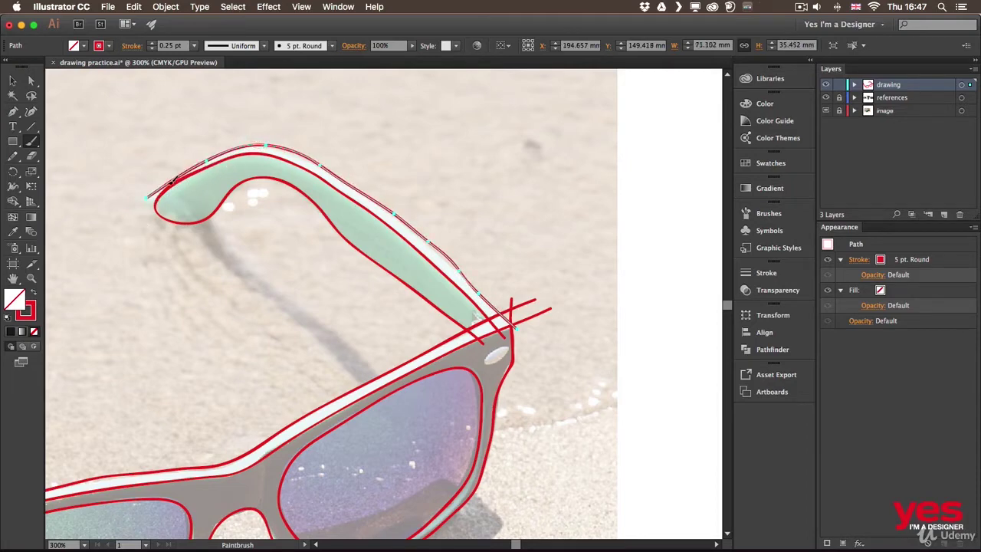
pyautogui.moveTo(172, 181)
pyautogui.mouseDown()
pyautogui.moveTo(150, 213)
pyautogui.moveTo(160, 209)
pyautogui.mouseUp()
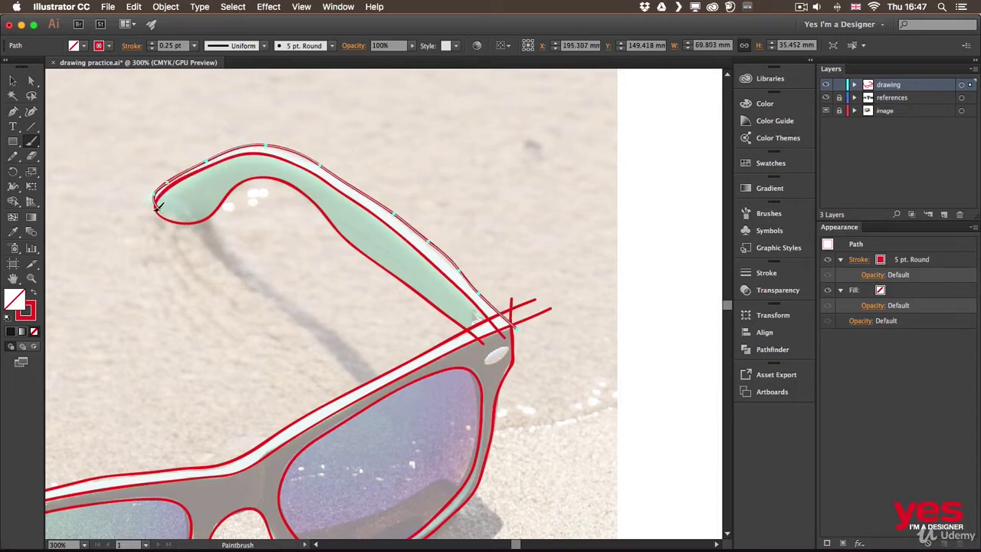
pyautogui.moveTo(181, 174); pyautogui.dragTo(167, 218)
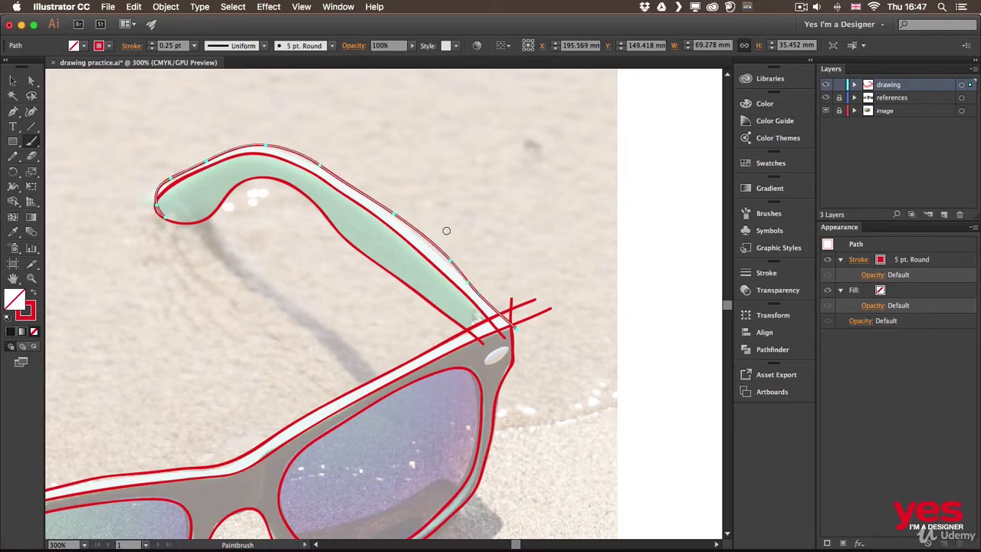
# Smooth the right temple's outer edge near the hinge, deselect it, and check the whole sunglasses tracing at 150%.
pyautogui.moveTo(397, 216); pyautogui.dragTo(475, 286)
pyautogui.press('v')
pyautogui.click(471, 213)
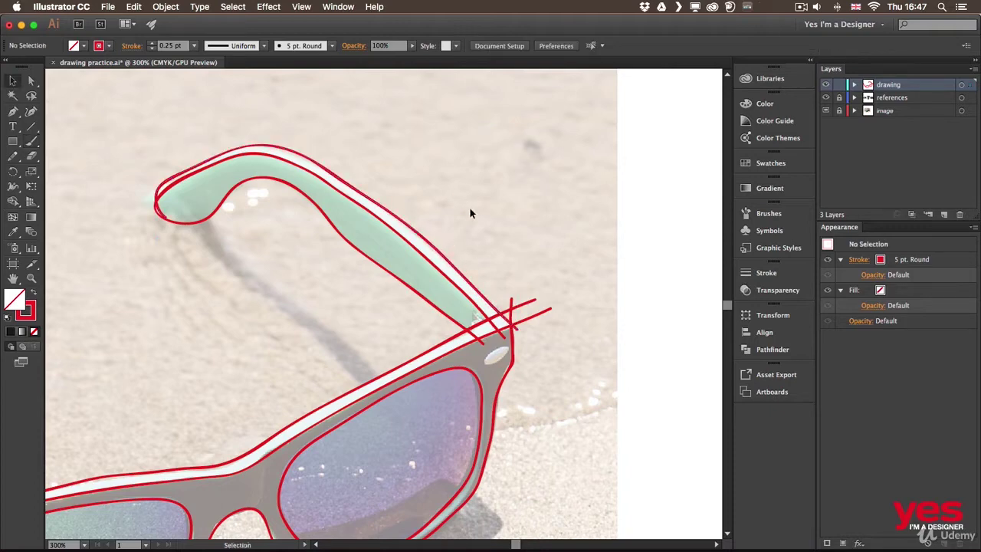
pyautogui.press('super+minus')
pyautogui.press('super+minus')
pyautogui.press('space')
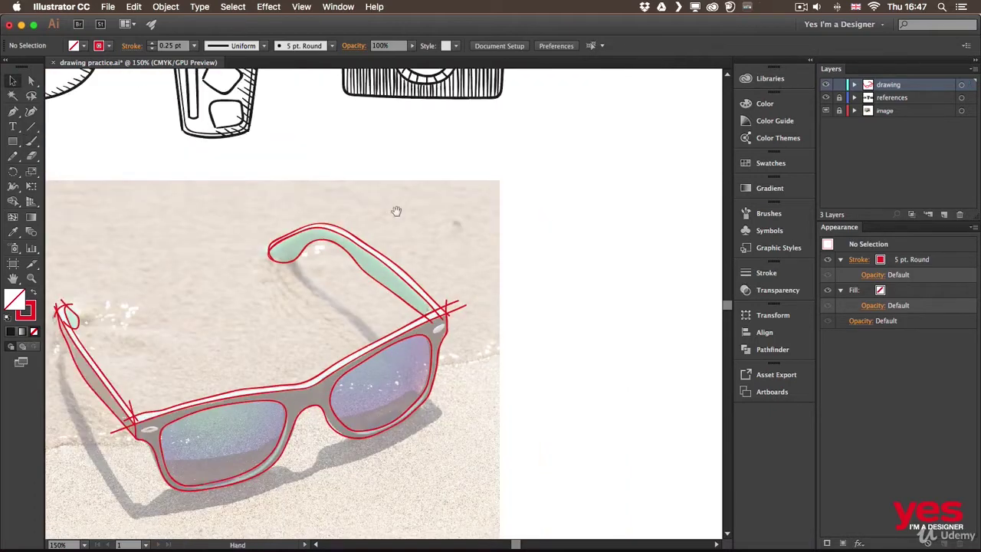
pyautogui.moveTo(309, 283); pyautogui.dragTo(439, 200)
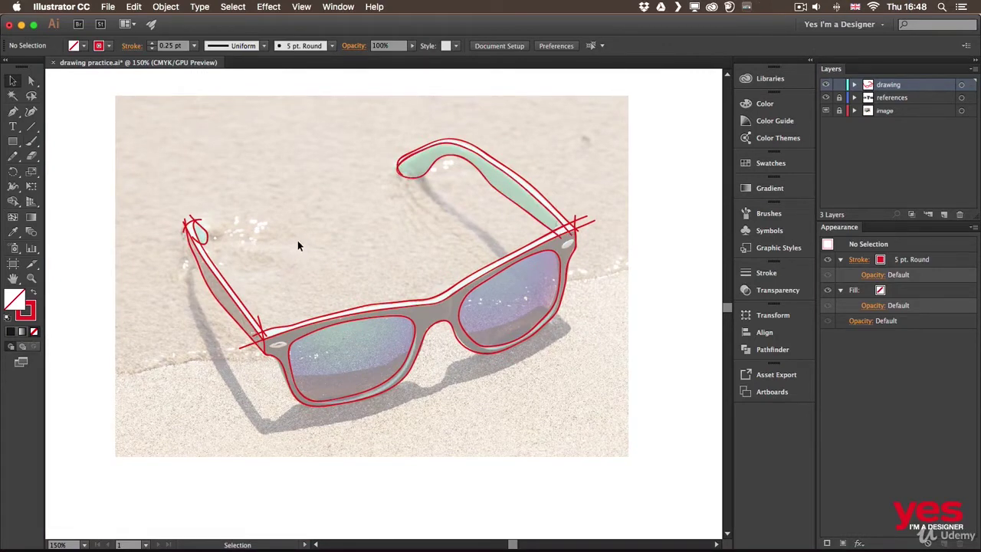
# Select all the traced sunglasses paths and use Shape Builder to erase the line overshoots outside and across the lower part of the left hinge.
pyautogui.scroll(2, 314, 243)
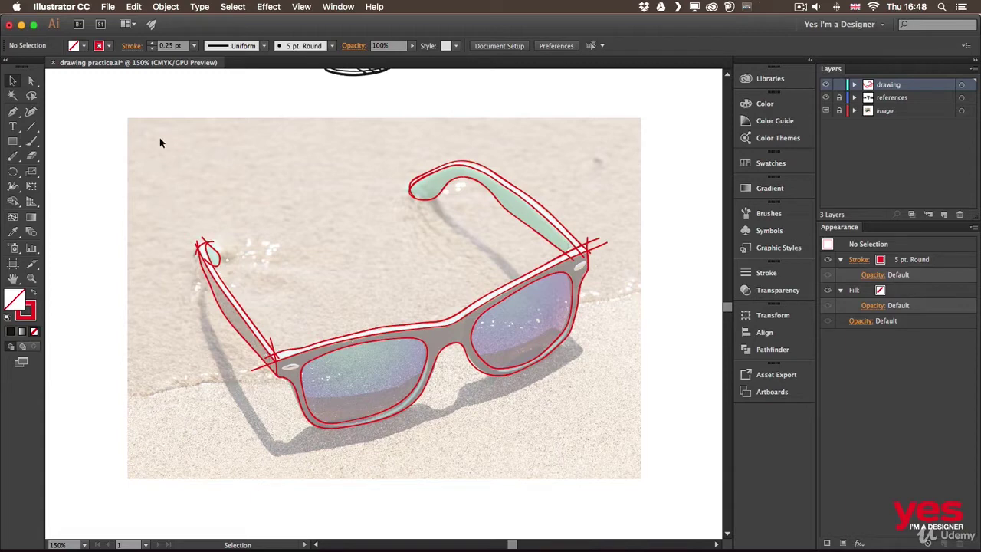
pyautogui.moveTo(161, 141); pyautogui.dragTo(624, 464)
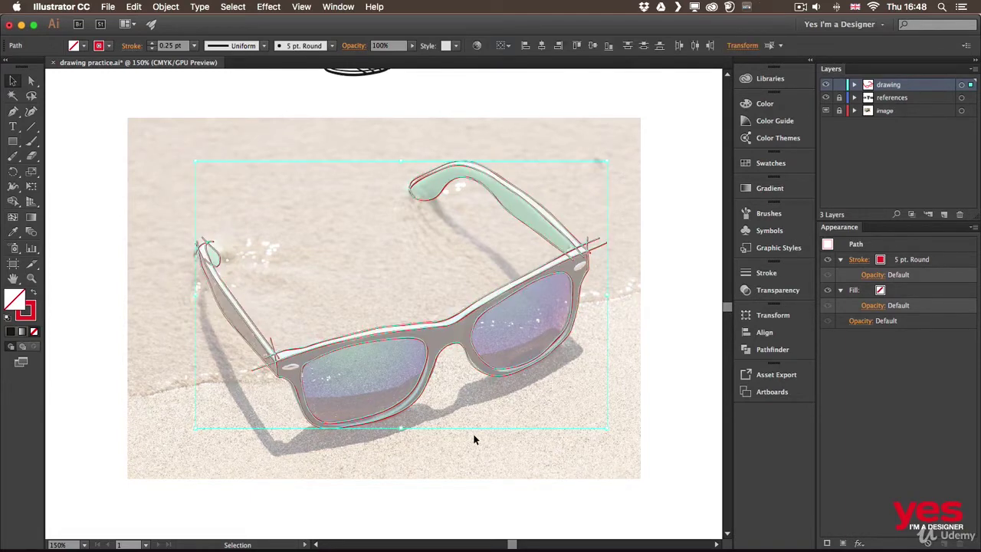
pyautogui.press('super+equal')
pyautogui.press('super+equal')
pyautogui.press('super+equal')
pyautogui.moveTo(275, 409); pyautogui.dragTo(552, 227)
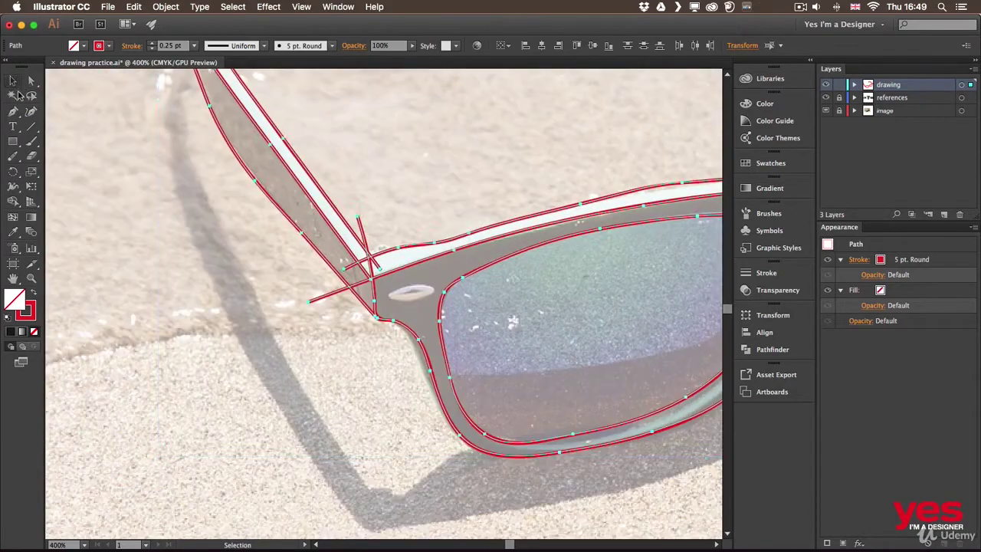
pyautogui.click(13, 201)
pyautogui.click(99, 203)
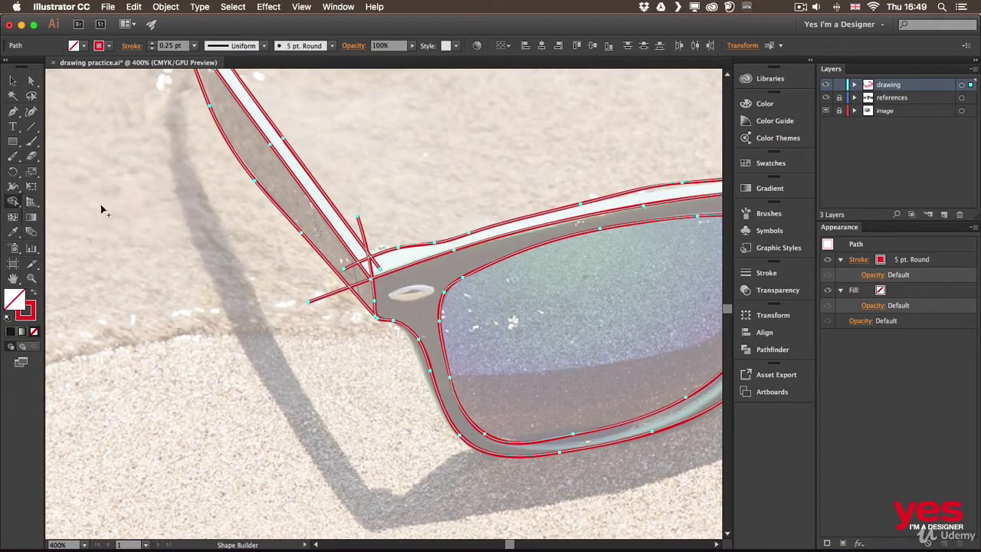
pyautogui.press('alt')
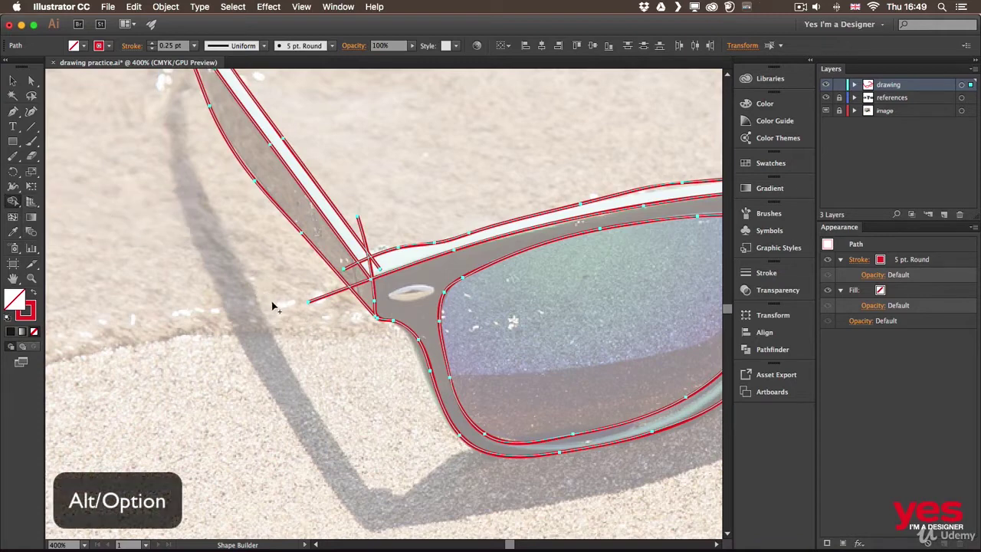
pyautogui.moveTo(311, 289); pyautogui.dragTo(339, 318)
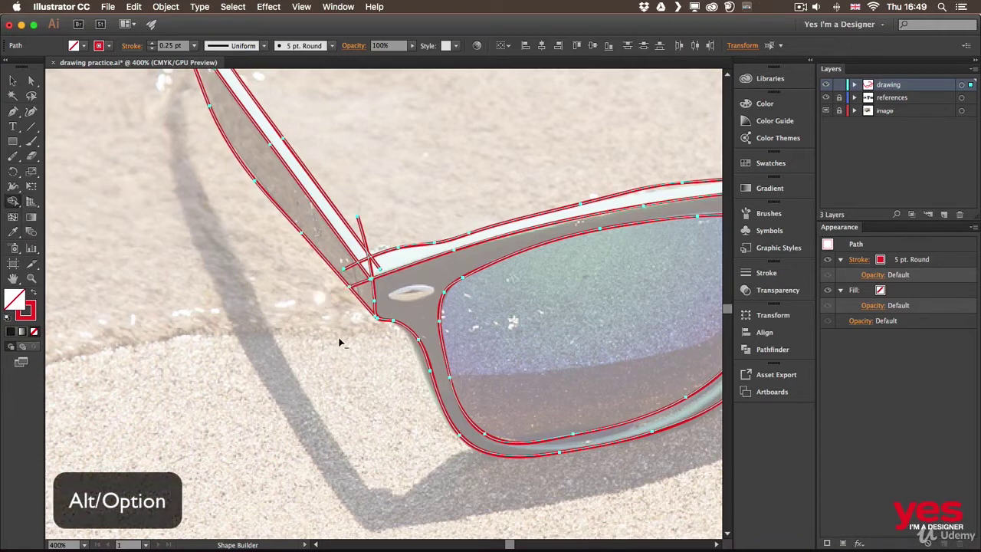
pyautogui.keyDown('alt'); pyautogui.click(360, 284); pyautogui.keyUp('alt')
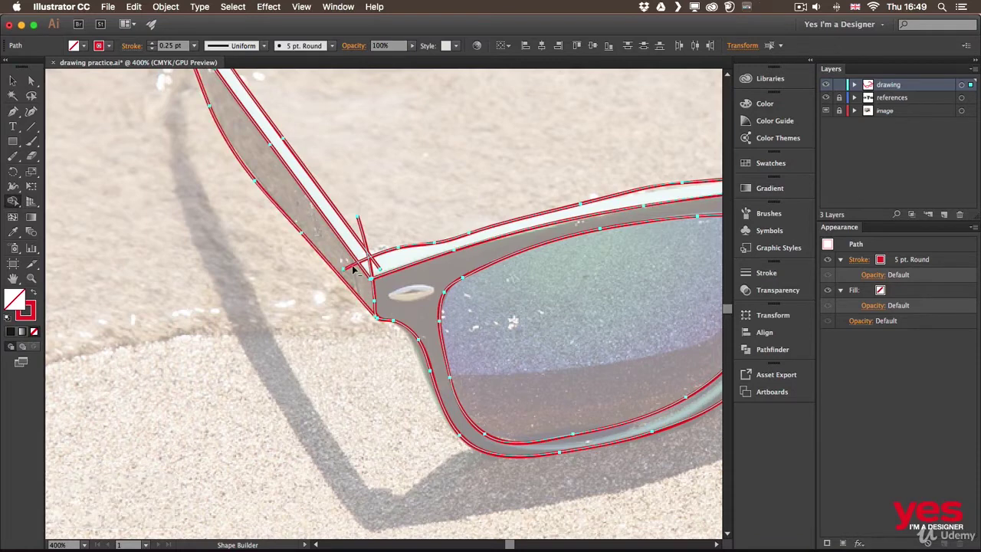
# Erase the remaining overshoots around the upper part of the left hinge, including the stub inside the white strip and the one above it.
pyautogui.keyDown('alt'); pyautogui.click(353, 265); pyautogui.keyUp('alt')
pyautogui.click(376, 265)
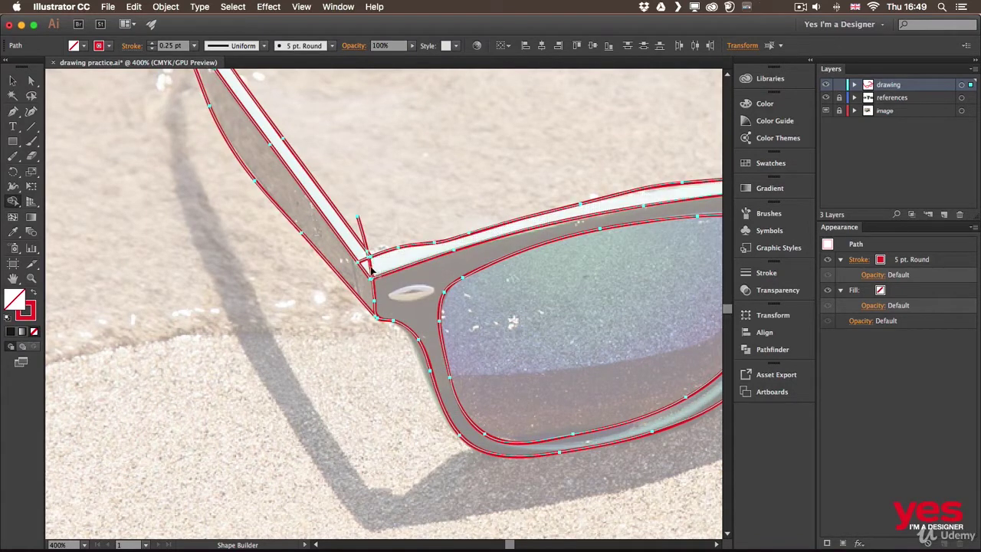
pyautogui.keyDown('alt'); pyautogui.click(371, 269); pyautogui.keyUp('alt')
pyautogui.keyDown('alt'); pyautogui.click(365, 242); pyautogui.keyUp('alt')
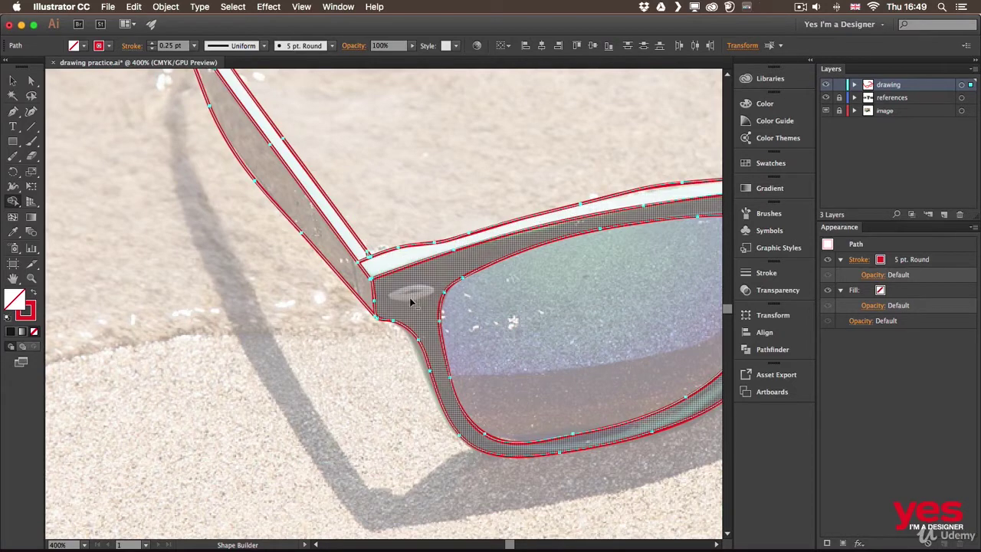
# Trim the crossing line ends around the tip of the left temple with Shape Builder.
pyautogui.scroll(10, 136, 230)
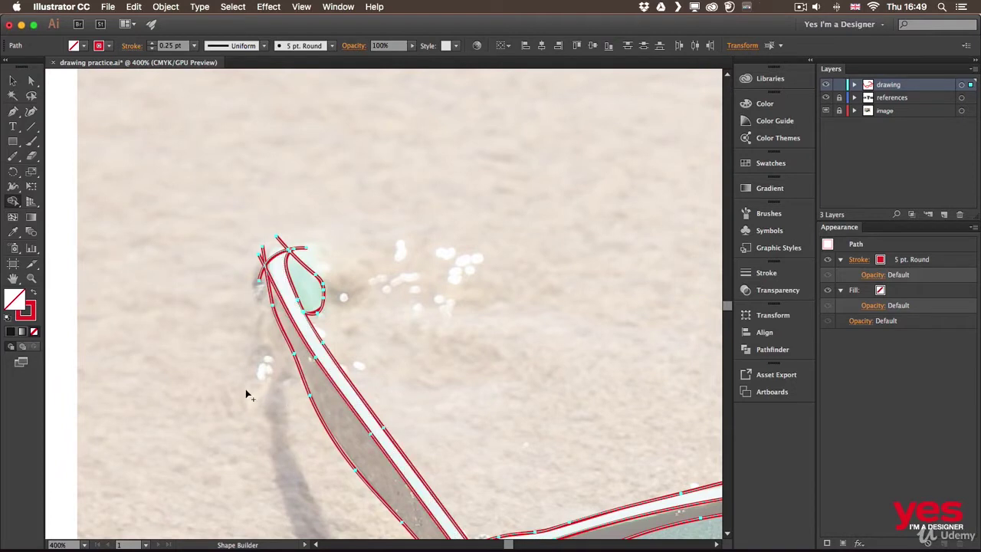
pyautogui.keyDown('alt'); pyautogui.click(263, 253); pyautogui.keyUp('alt')
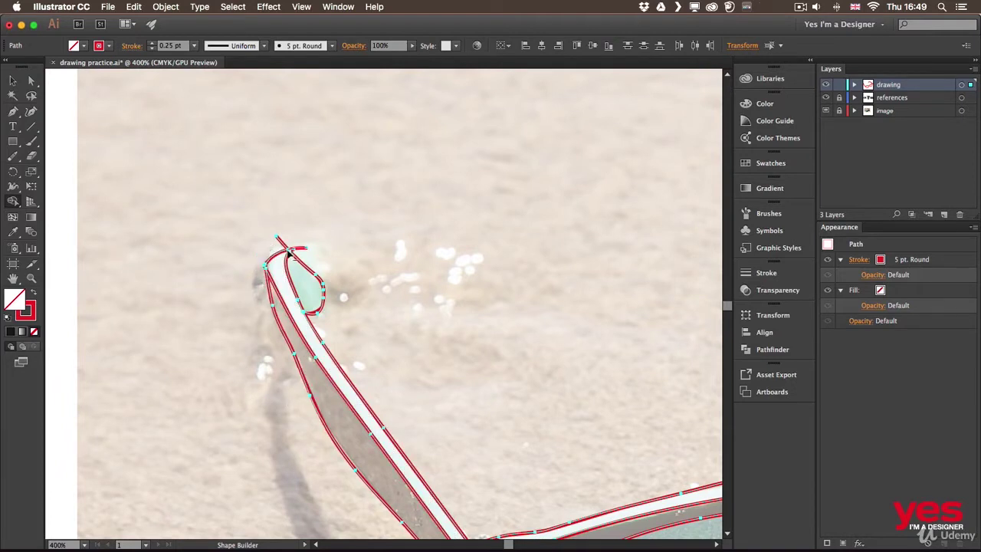
pyautogui.keyDown('alt'); pyautogui.click(277, 245); pyautogui.keyUp('alt')
# Trim the overshooting line ends at the right hinge with Shape Builder and check the right temple's outline up to its tip.
pyautogui.moveTo(549, 347); pyautogui.dragTo(245, 242)
pyautogui.moveTo(490, 226)
pyautogui.mouseDown()
pyautogui.moveTo(125, 363)
pyautogui.moveTo(78, 368)
pyautogui.mouseUp()
pyautogui.moveTo(488, 321); pyautogui.dragTo(531, 305)
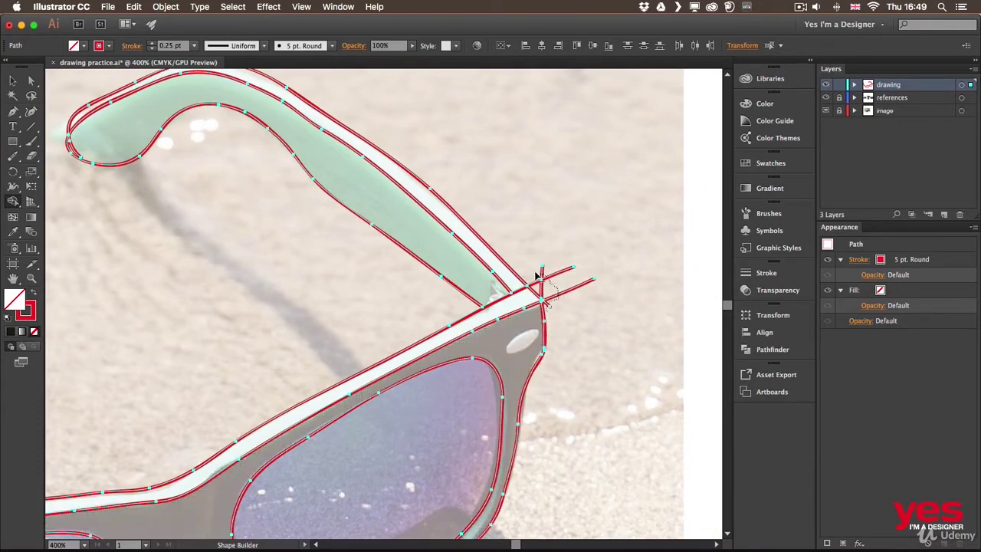
pyautogui.moveTo(569, 296)
pyautogui.mouseDown()
pyautogui.moveTo(565, 270)
pyautogui.moveTo(584, 314)
pyautogui.mouseUp()
pyautogui.scroll(3, 568, 322)
pyautogui.hscroll(-3, 568, 322)
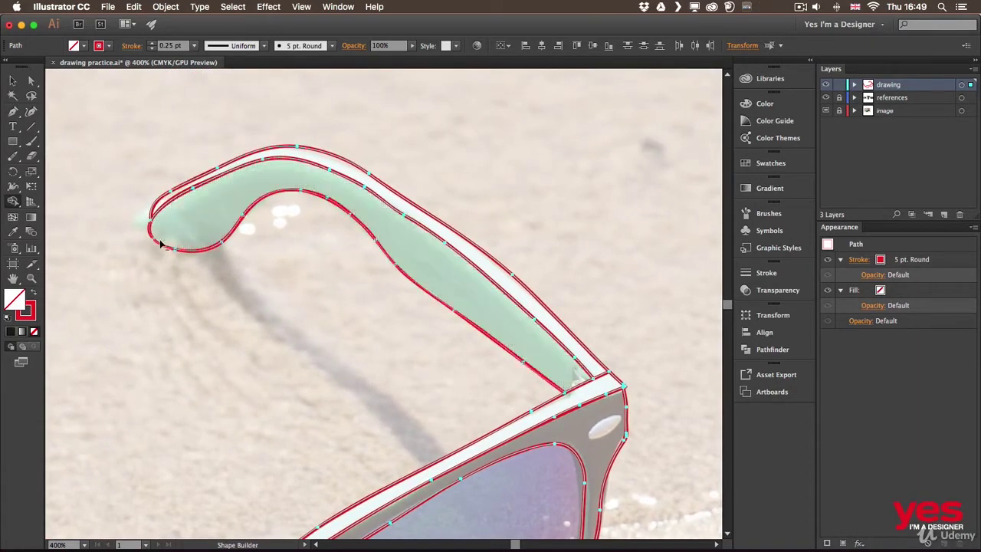
# Deselect the trimmed tracing and hide the image layer so only the line drawing is displayed.
pyautogui.press('v')
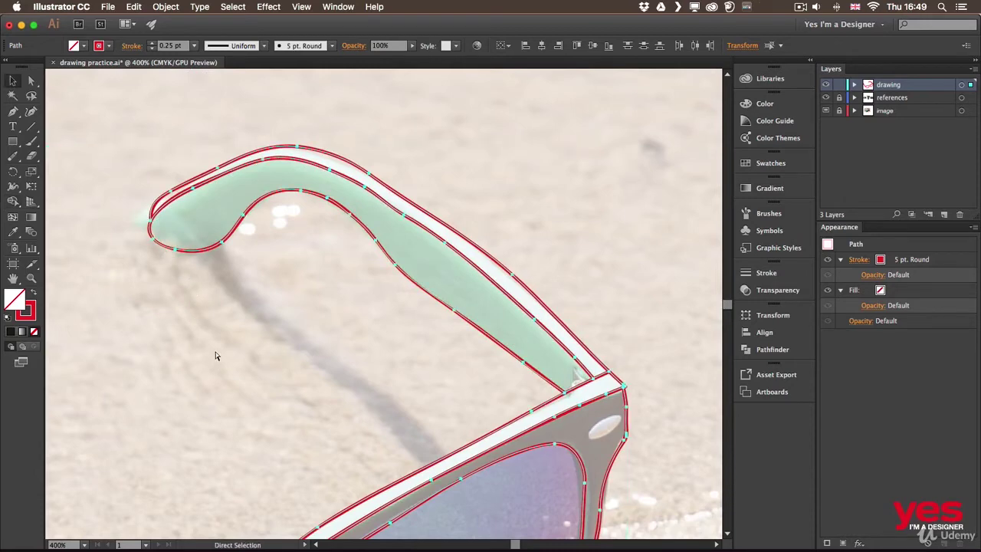
pyautogui.press('super+minus')
pyautogui.press('super+minus')
pyautogui.press('super+minus')
pyautogui.click(596, 318)
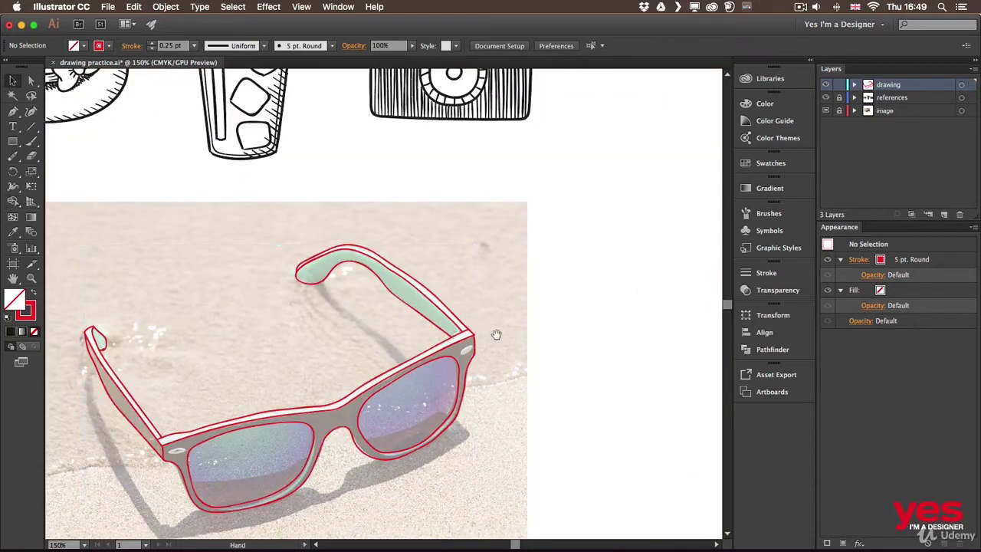
pyautogui.moveTo(495, 335); pyautogui.dragTo(579, 226)
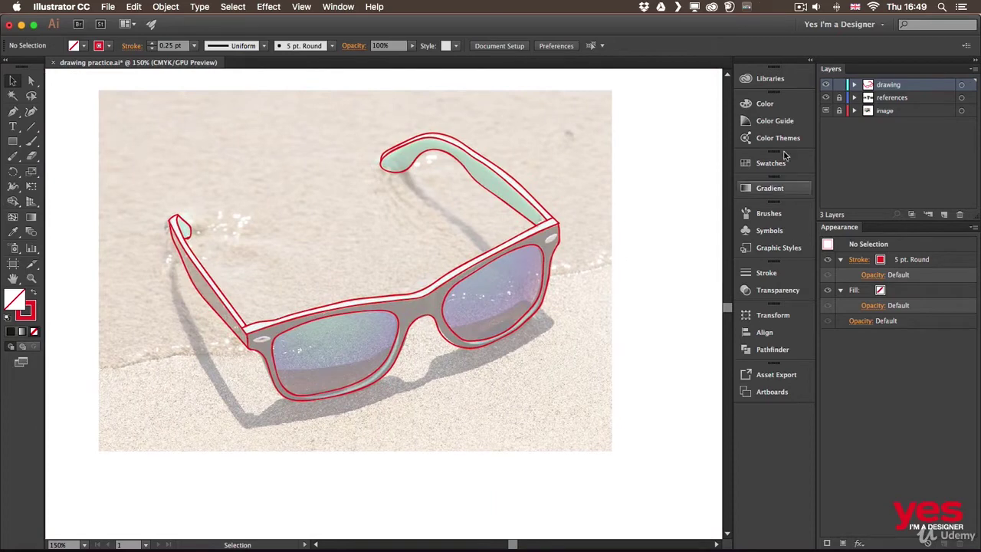
pyautogui.click(826, 111)
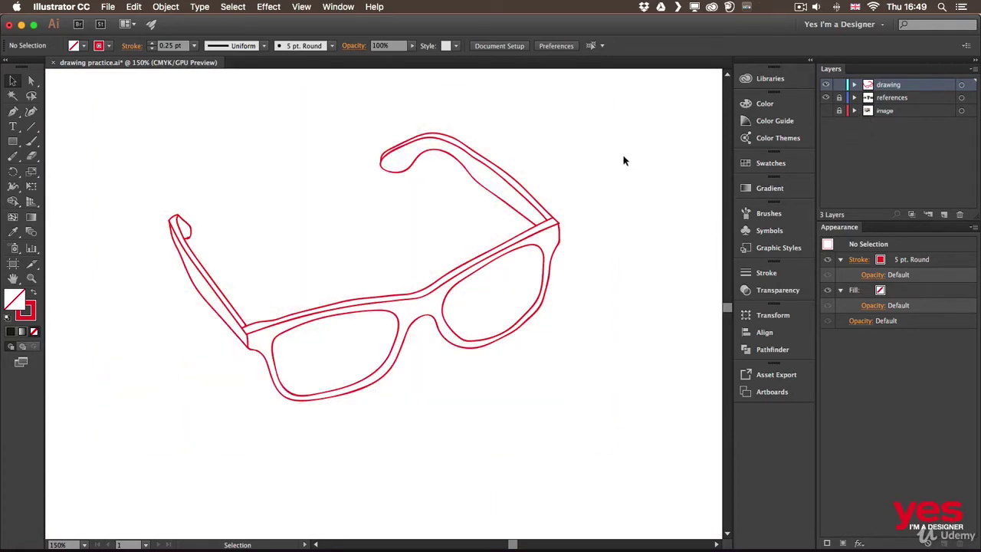
# Try to smooth the lower corner of the mint face outline at the left temple's tip.
pyautogui.press('z')
pyautogui.moveTo(184, 228); pyautogui.dragTo(422, 208)
pyautogui.press('v')
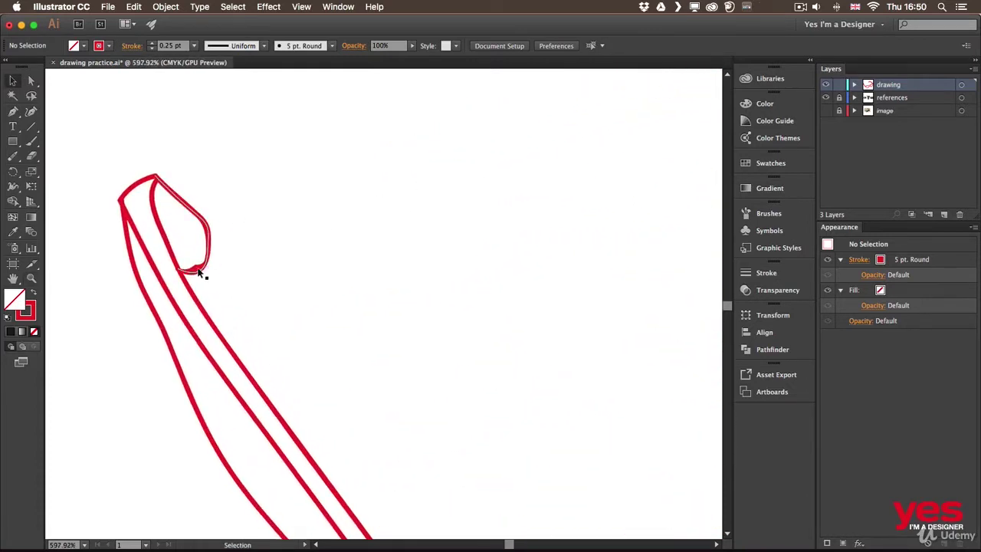
pyautogui.click(200, 271)
pyautogui.click(224, 264)
pyautogui.click(208, 268)
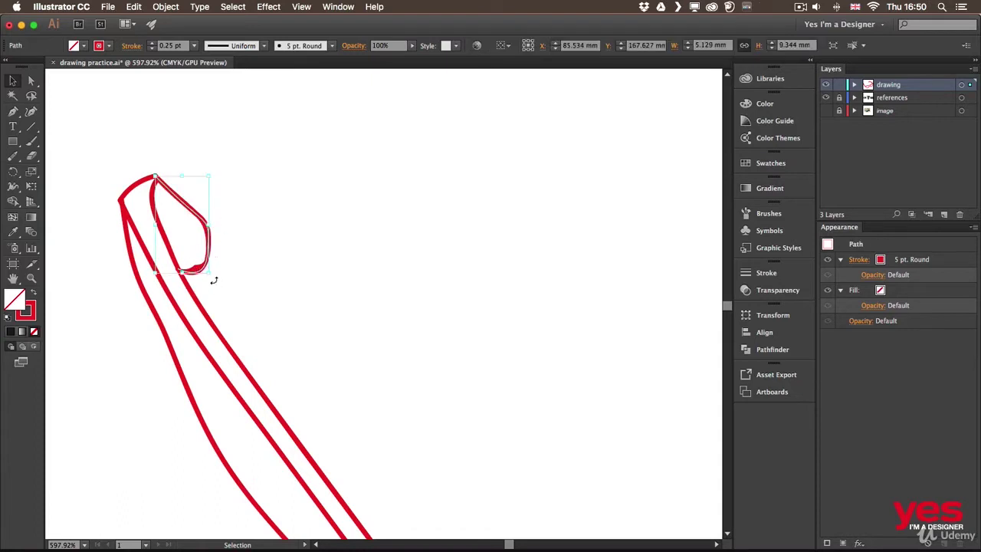
pyautogui.moveTo(208, 276); pyautogui.dragTo(208, 271)
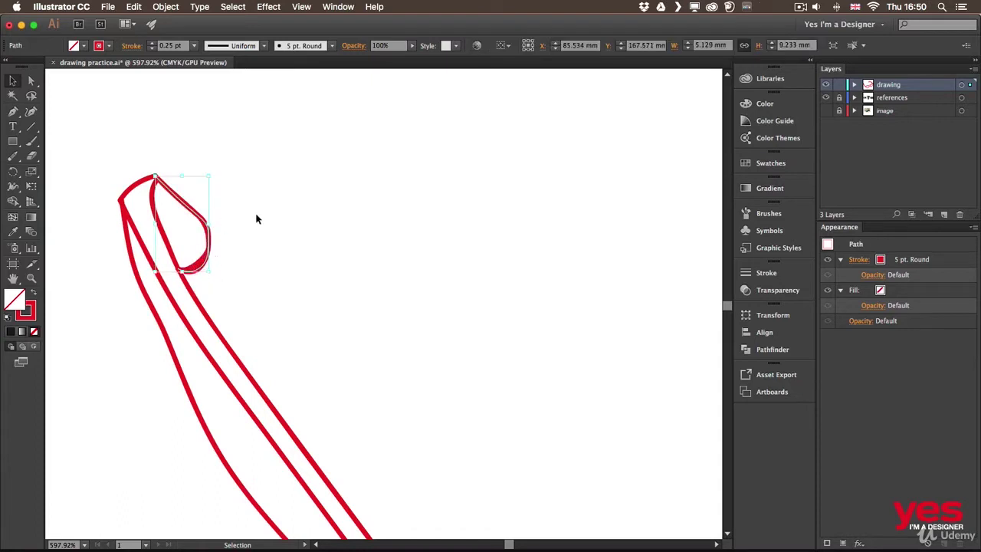
# Replace the mint face outline at the left temple's tip with a smoother Paintbrush curve, about 5.3 by 10.4 mm.
pyautogui.press('Delete')
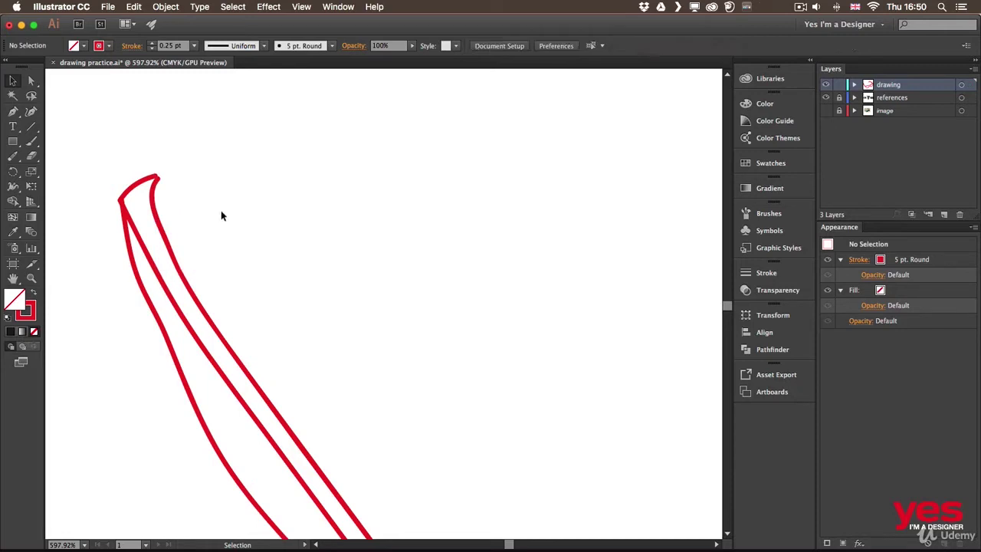
pyautogui.press('n')
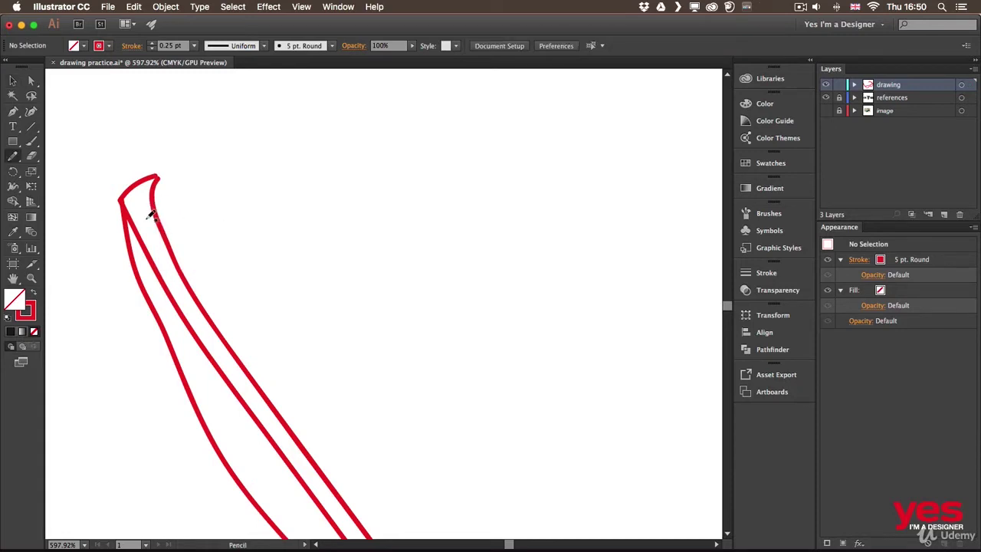
pyautogui.press('b')
pyautogui.moveTo(159, 174)
pyautogui.mouseDown()
pyautogui.moveTo(203, 227)
pyautogui.moveTo(213, 255)
pyautogui.moveTo(189, 284)
pyautogui.mouseUp()
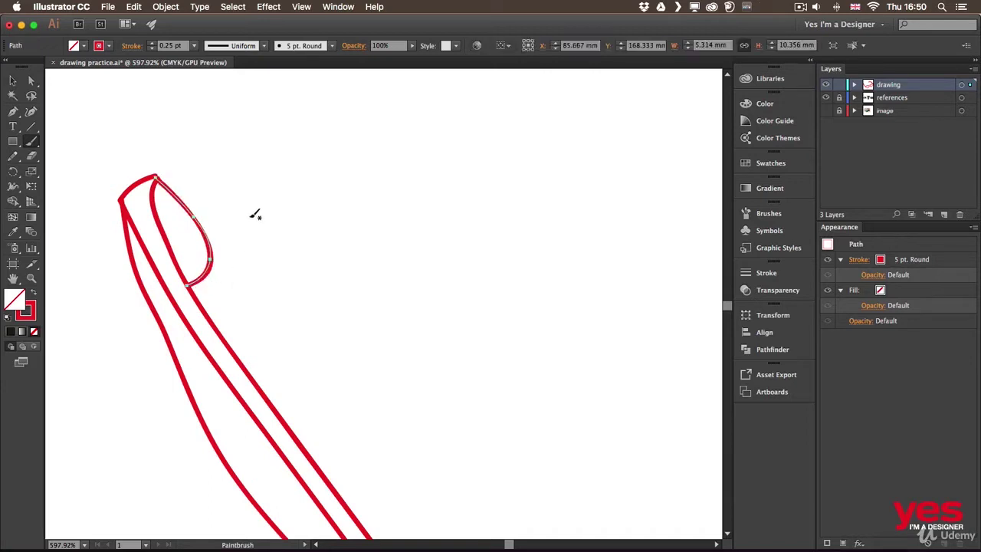
pyautogui.press('v')
pyautogui.click(309, 214)
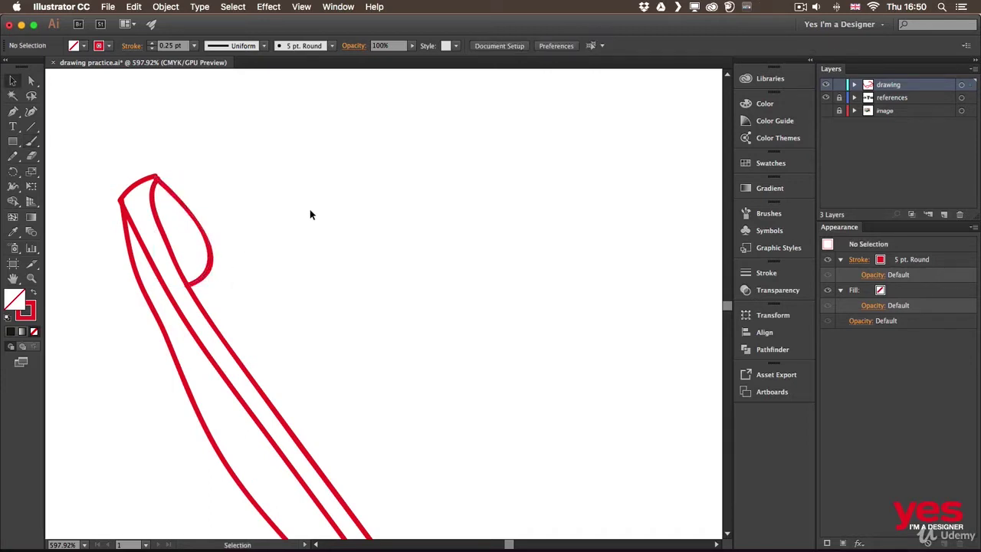
# Paint an inner rim line along the lower and right edges of both lenses, about 43 by 29 mm on the left and 32 by 35 mm on the right.
pyautogui.press('super+minus')
pyautogui.press('super+minus')
pyautogui.press('super+minus')
pyautogui.press('super+minus')
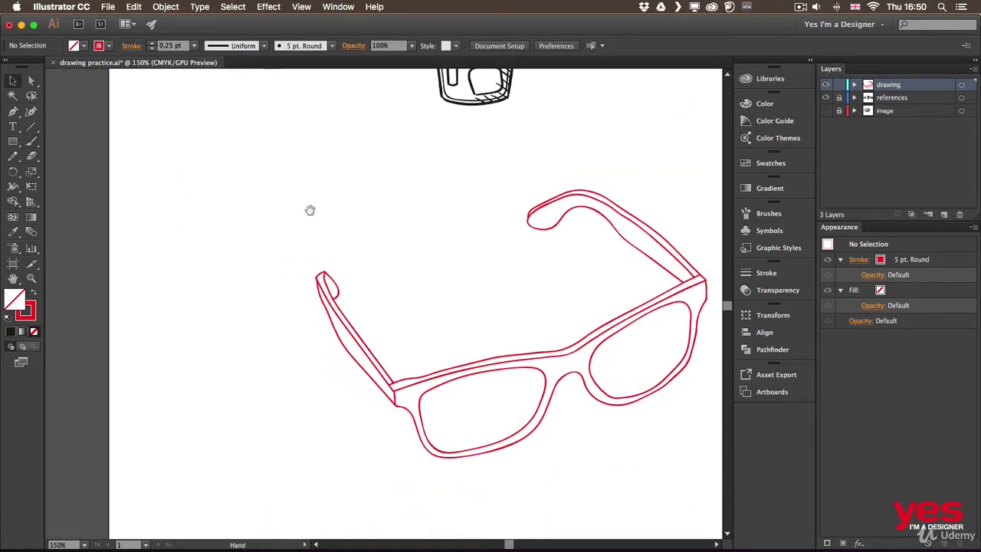
pyautogui.moveTo(468, 256); pyautogui.dragTo(344, 166)
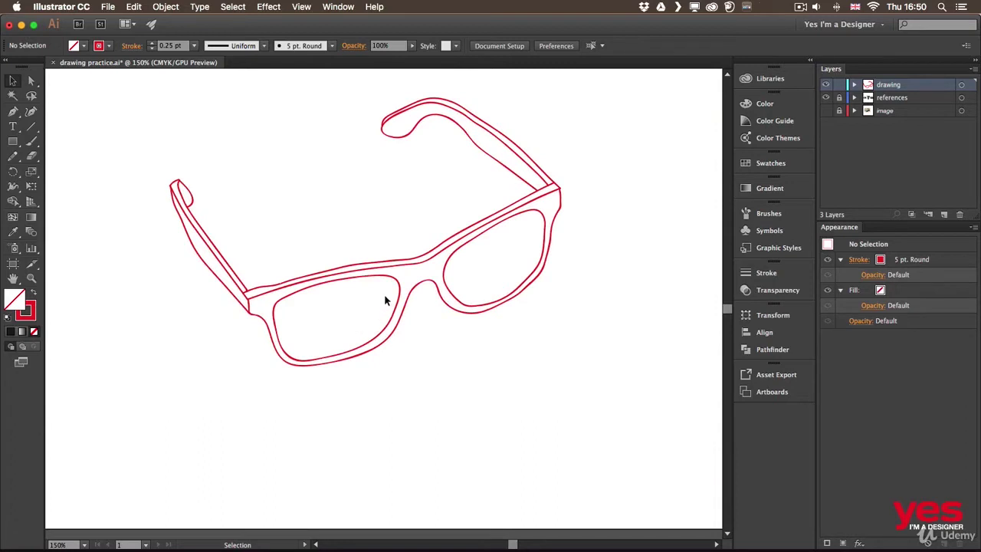
pyautogui.press('b')
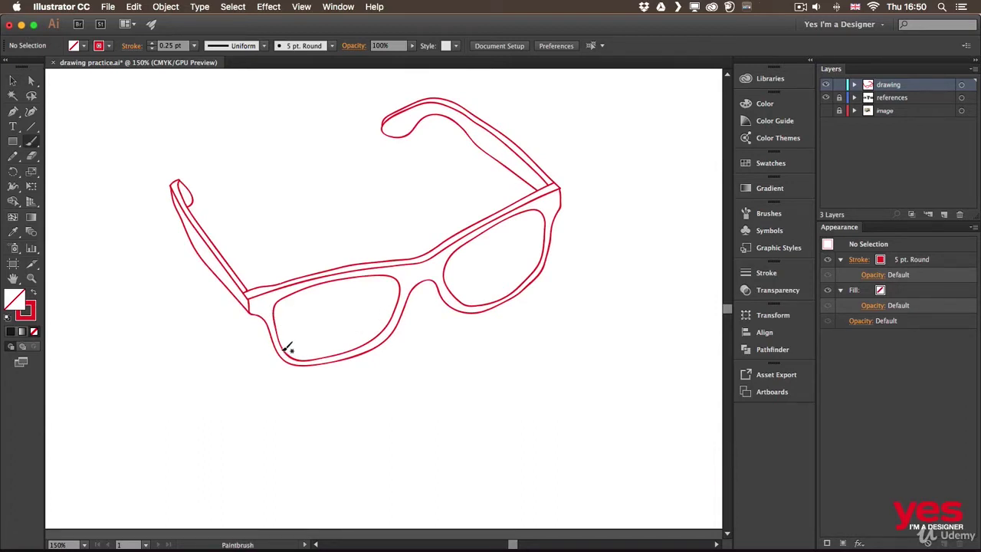
pyautogui.moveTo(284, 349)
pyautogui.mouseDown()
pyautogui.moveTo(311, 355)
pyautogui.moveTo(362, 338)
pyautogui.moveTo(396, 279)
pyautogui.mouseUp()
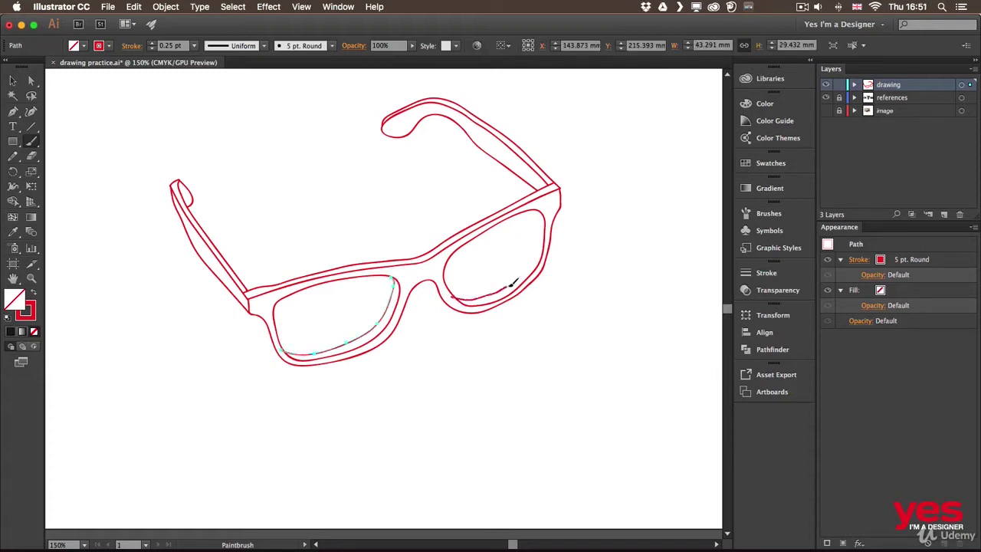
pyautogui.moveTo(528, 268); pyautogui.dragTo(533, 208)
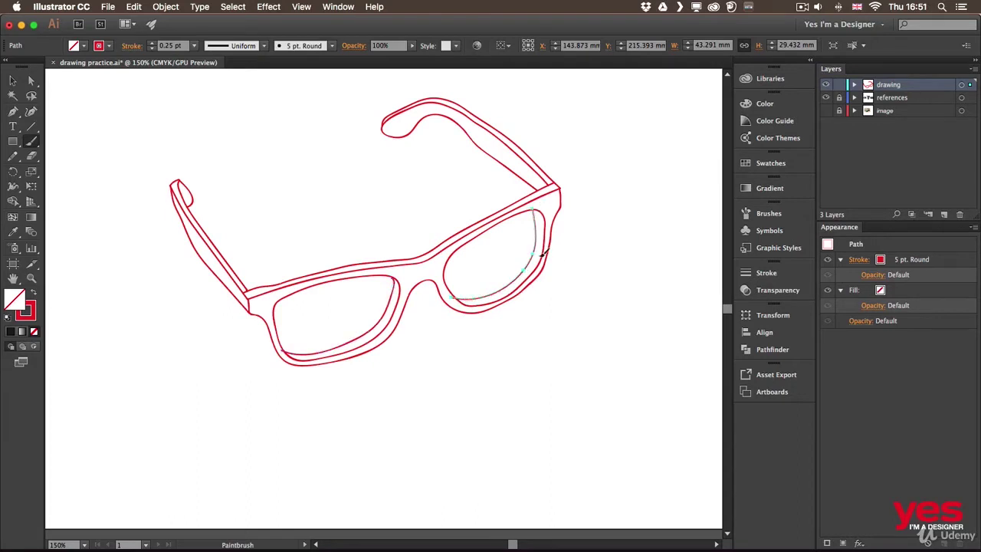
pyautogui.press('v')
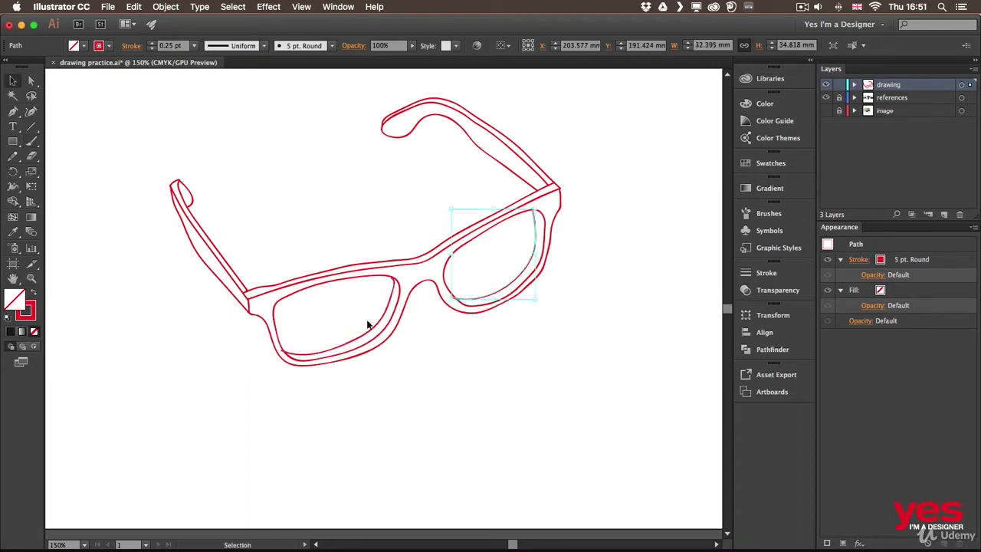
# Move the upper end anchor of the left lens's inner rim line up past the lens outline.
pyautogui.scroll(5, 302, 304)
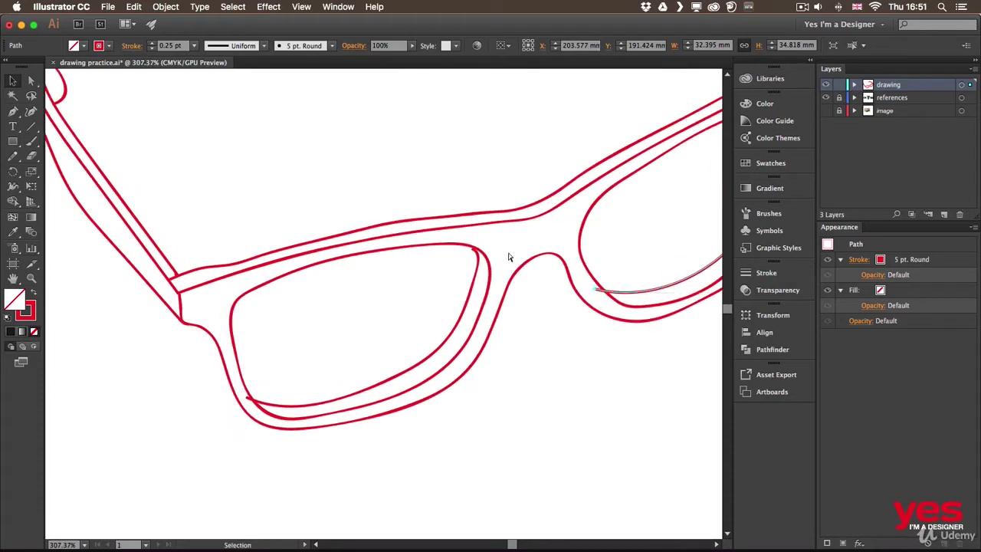
pyautogui.press('a')
pyautogui.moveTo(477, 253); pyautogui.dragTo(480, 247)
pyautogui.press('v')
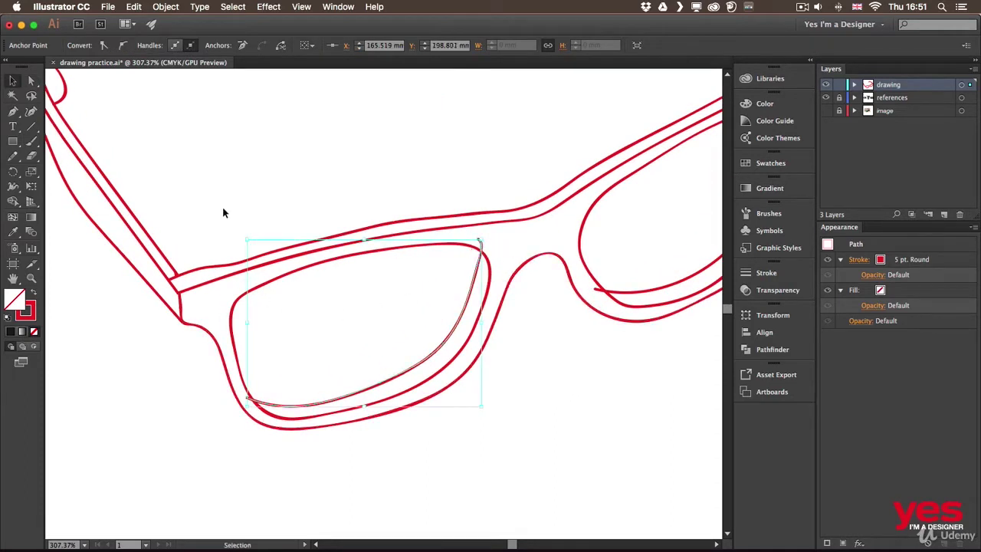
# Select all paths, trim the overshooting ends of both lenses' inner rim lines with Shape Builder, and deselect the drawing.
pyautogui.press('super+a')
pyautogui.hotkey('shift', 'm')
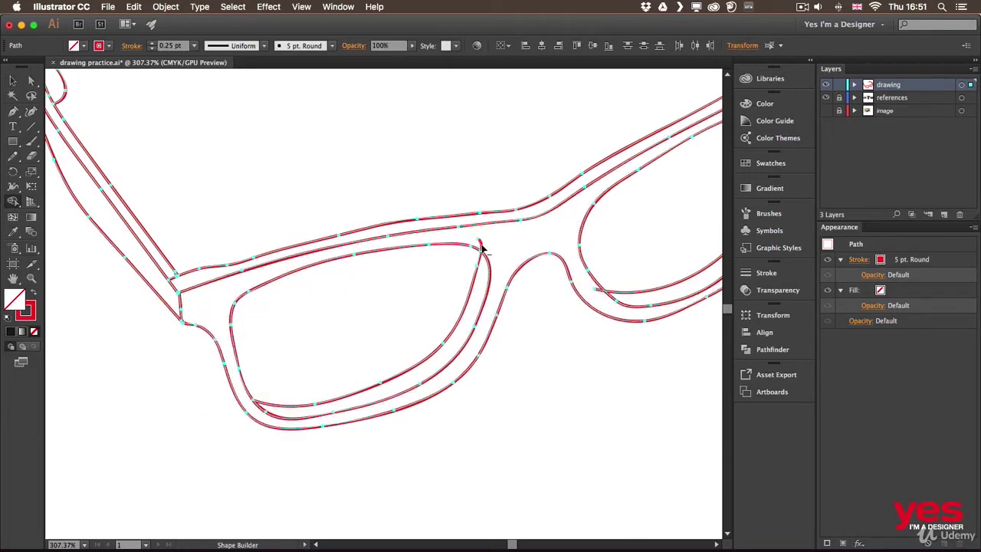
pyautogui.press('space')
pyautogui.moveTo(584, 234); pyautogui.dragTo(322, 325)
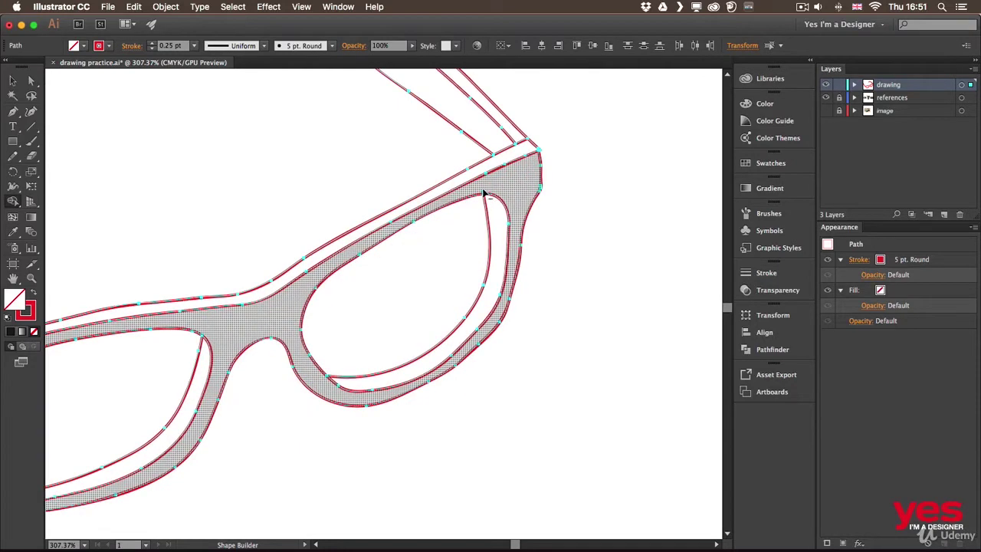
pyautogui.press('v')
pyautogui.click(586, 271)
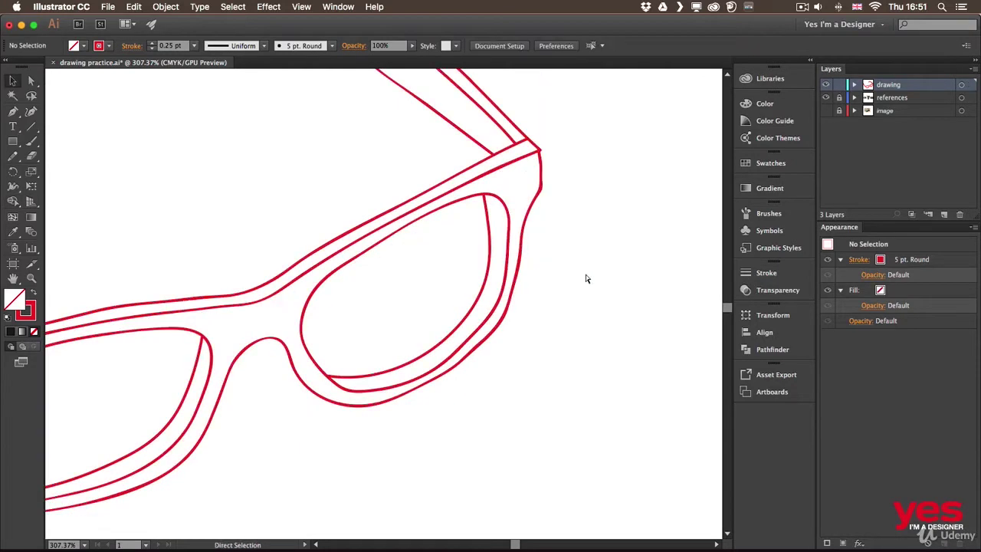
# Redraw the frame's top edge line with smoother Paintbrush strokes above the left lens and bridge, and deselect it.
pyautogui.press('super+minus')
pyautogui.press('super+minus')
pyautogui.press('super+minus')
pyautogui.moveTo(523, 249); pyautogui.dragTo(604, 259)
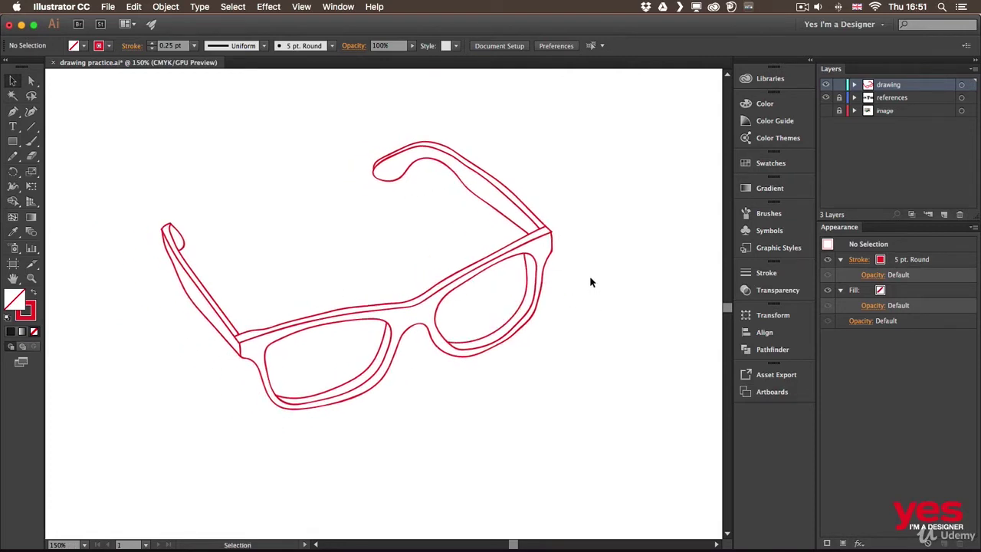
pyautogui.click(283, 327)
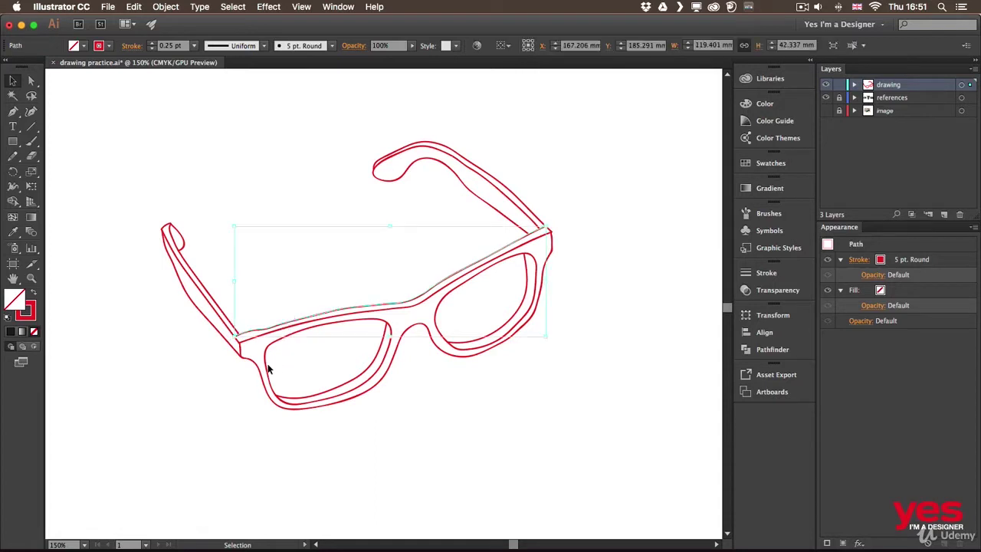
pyautogui.press('b')
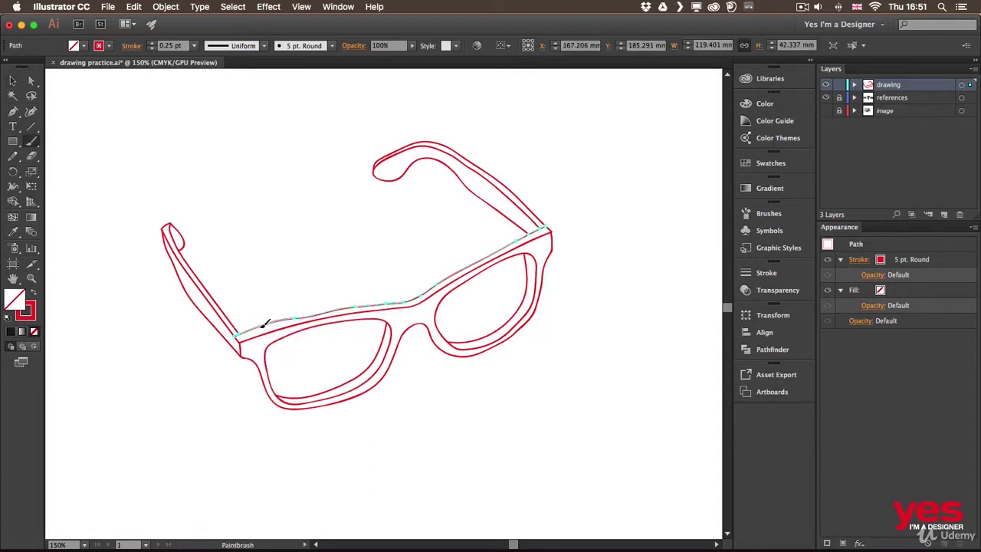
pyautogui.moveTo(263, 327); pyautogui.dragTo(327, 306)
pyautogui.moveTo(386, 296); pyautogui.dragTo(397, 296)
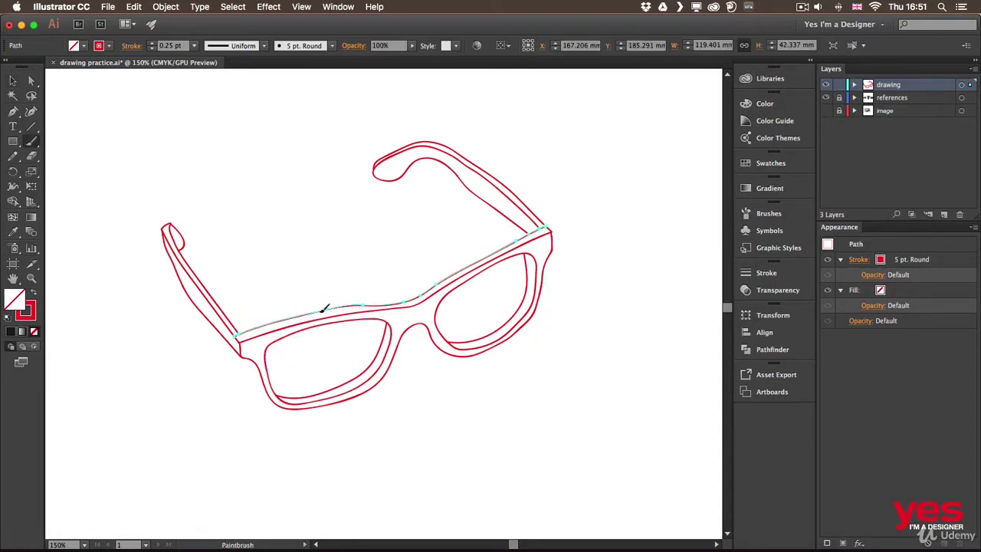
pyautogui.moveTo(325, 309)
pyautogui.mouseDown()
pyautogui.moveTo(434, 288)
pyautogui.moveTo(387, 300)
pyautogui.moveTo(446, 273)
pyautogui.mouseUp()
pyautogui.press('v')
pyautogui.click(614, 238)
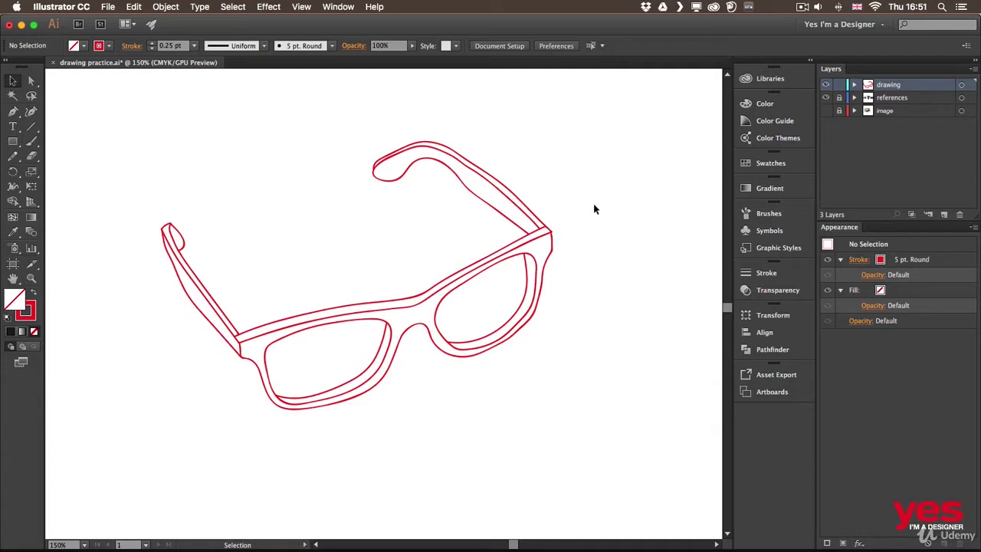
# Start Simplify on all sunglasses paths and set the curve precision to 91%.
pyautogui.press('super+a')
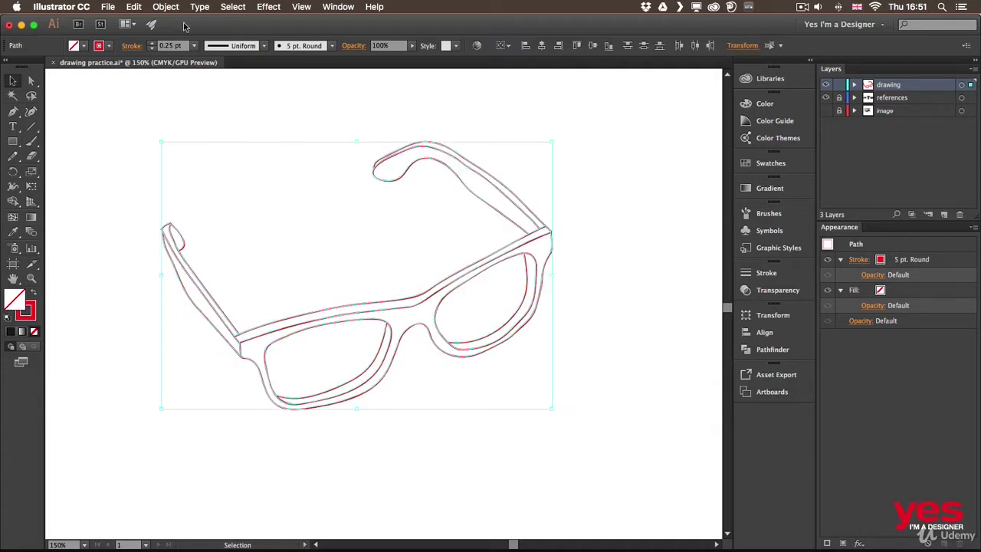
pyautogui.click(165, 6)
pyautogui.moveTo(229, 240)
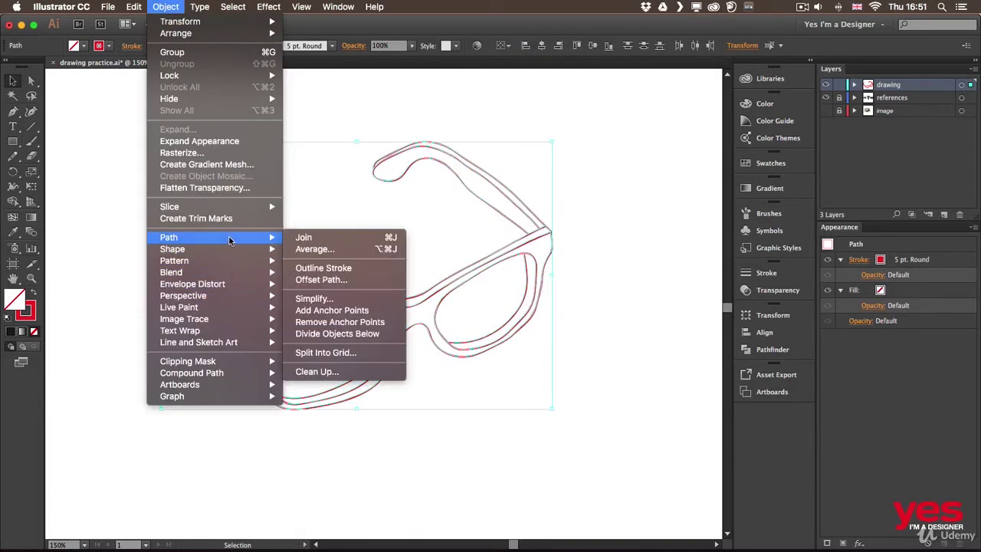
pyautogui.click(339, 300)
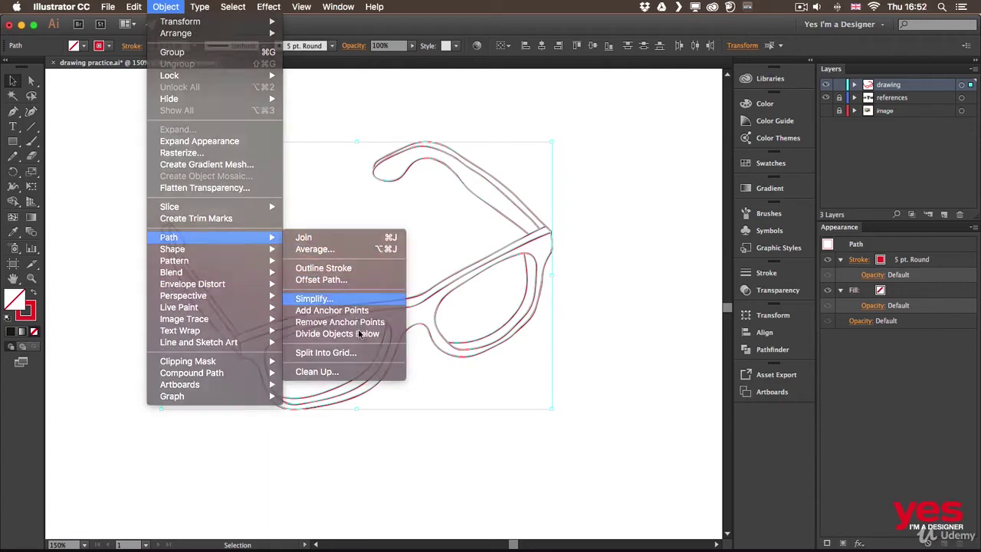
pyautogui.moveTo(343, 162); pyautogui.dragTo(673, 183)
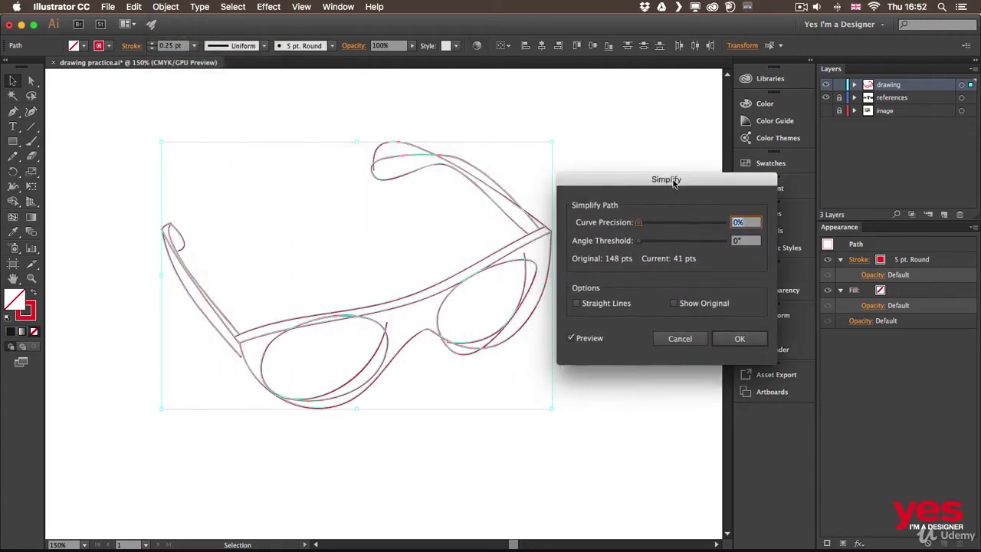
pyautogui.moveTo(639, 222)
pyautogui.mouseDown()
pyautogui.moveTo(727, 227)
pyautogui.moveTo(641, 223)
pyautogui.mouseUp()
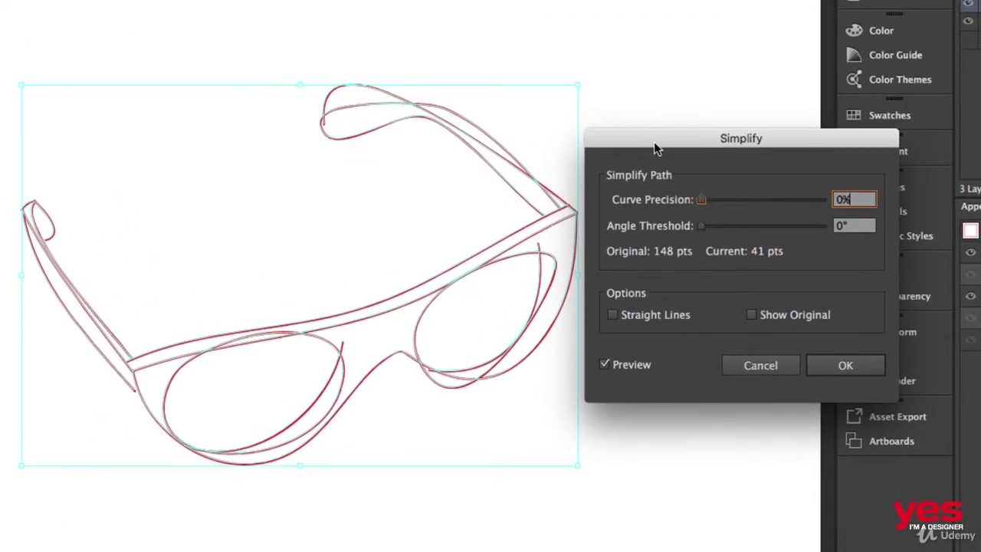
pyautogui.moveTo(655, 148); pyautogui.dragTo(692, 117)
pyautogui.moveTo(822, 169); pyautogui.dragTo(847, 170)
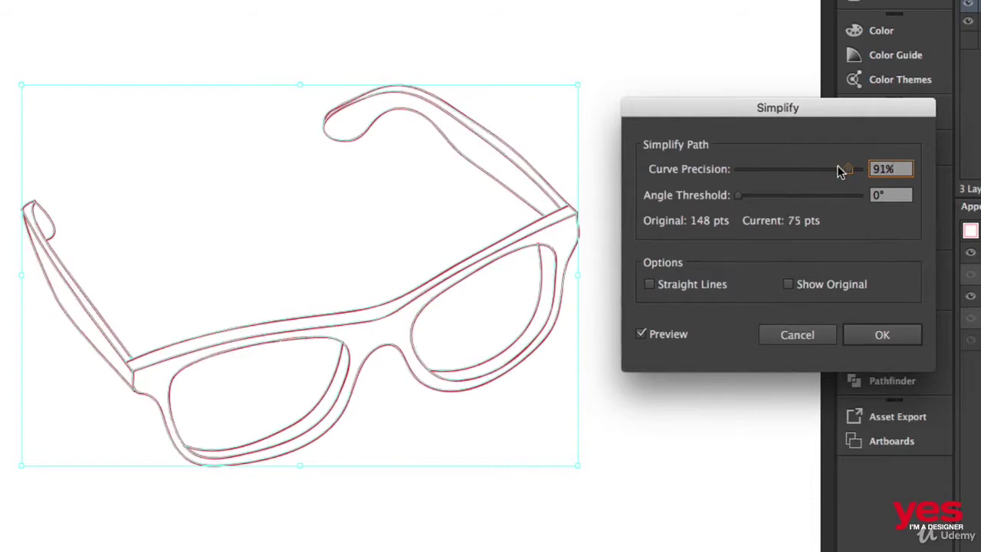
# Compare the drawing with and without the Simplify preview and apply the simplification.
pyautogui.click(641, 336)
pyautogui.click(642, 336)
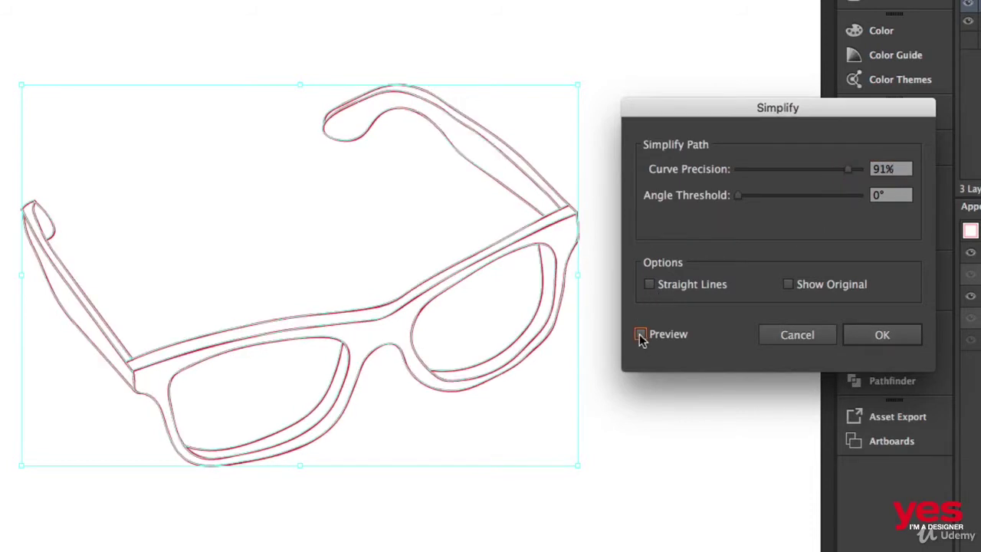
pyautogui.click(642, 335)
pyautogui.click(642, 335)
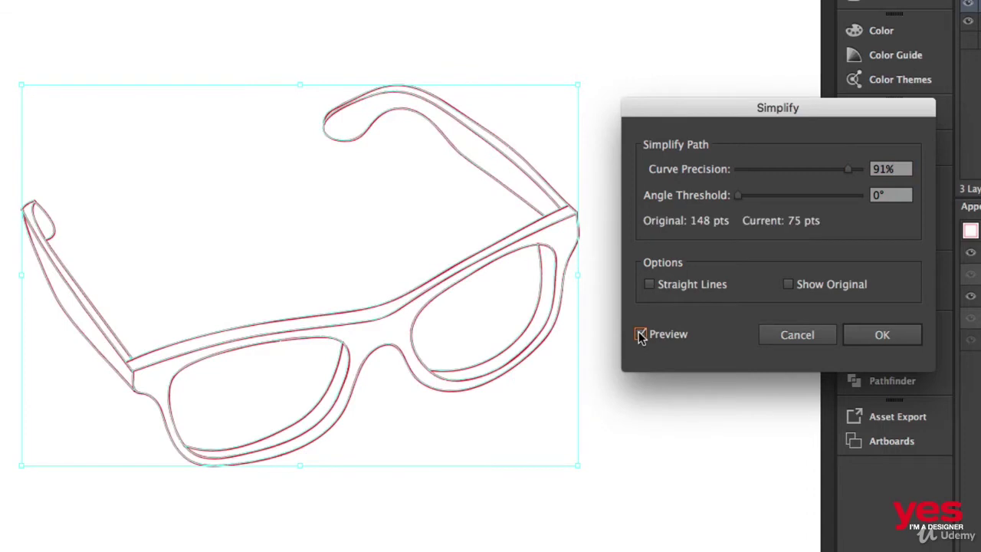
pyautogui.click(642, 335)
pyautogui.click(642, 336)
pyautogui.click(641, 335)
pyautogui.click(642, 336)
pyautogui.click(642, 336)
pyautogui.click(641, 336)
pyautogui.click(640, 336)
pyautogui.click(640, 336)
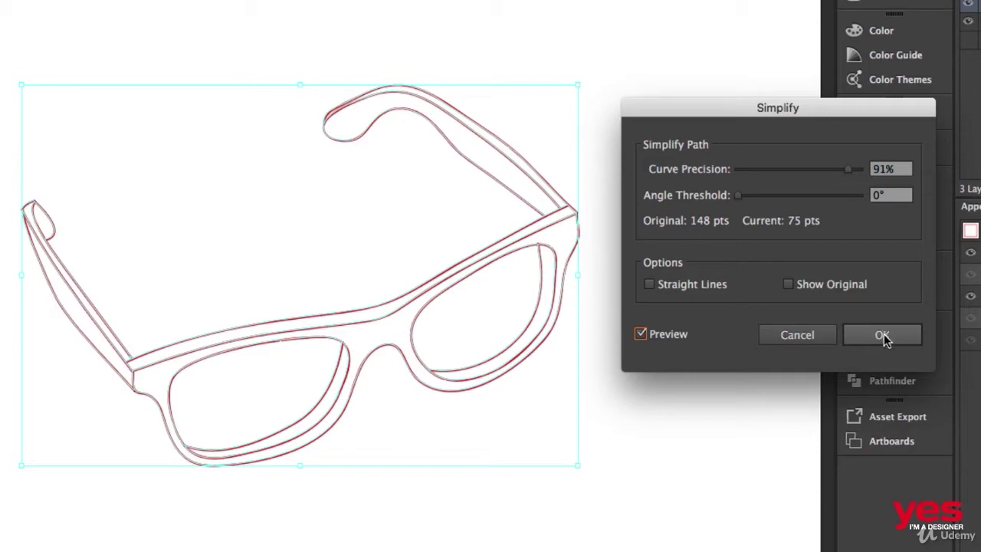
pyautogui.click(884, 337)
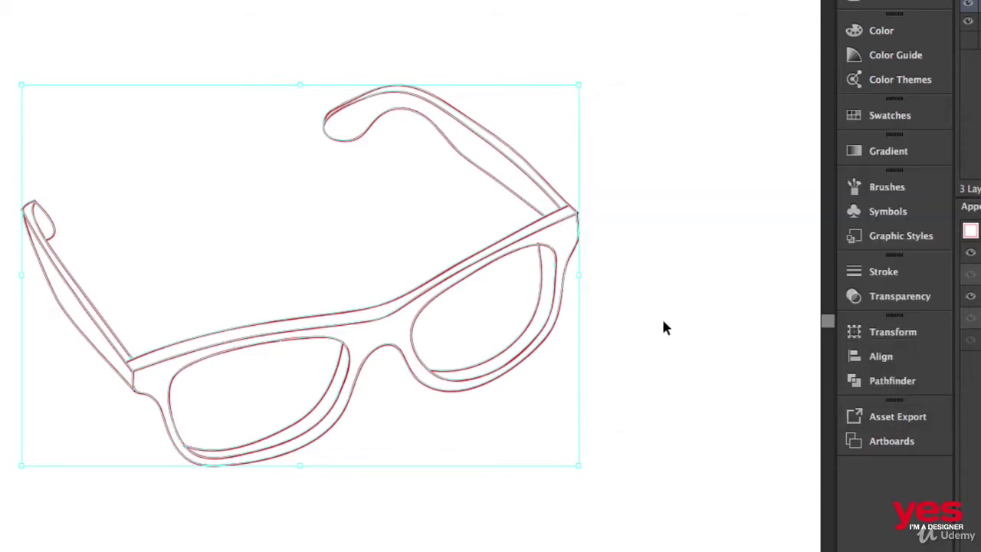
# Select the whole sunglasses drawing and change its stroke color to black.
pyautogui.click(660, 316)
pyautogui.press('super+minus')
pyautogui.press('super+minus')
pyautogui.moveTo(204, 215); pyautogui.dragTo(530, 429)
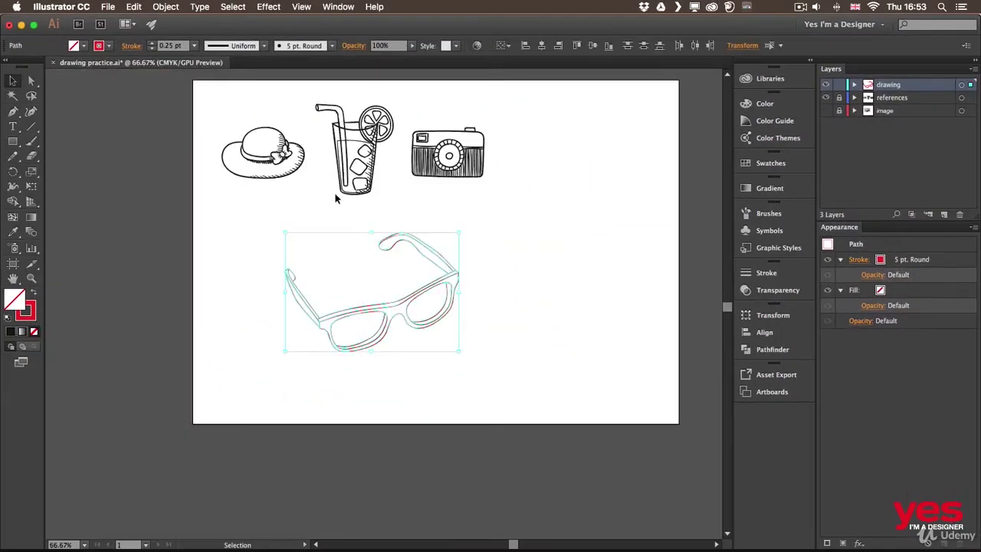
pyautogui.click(108, 45)
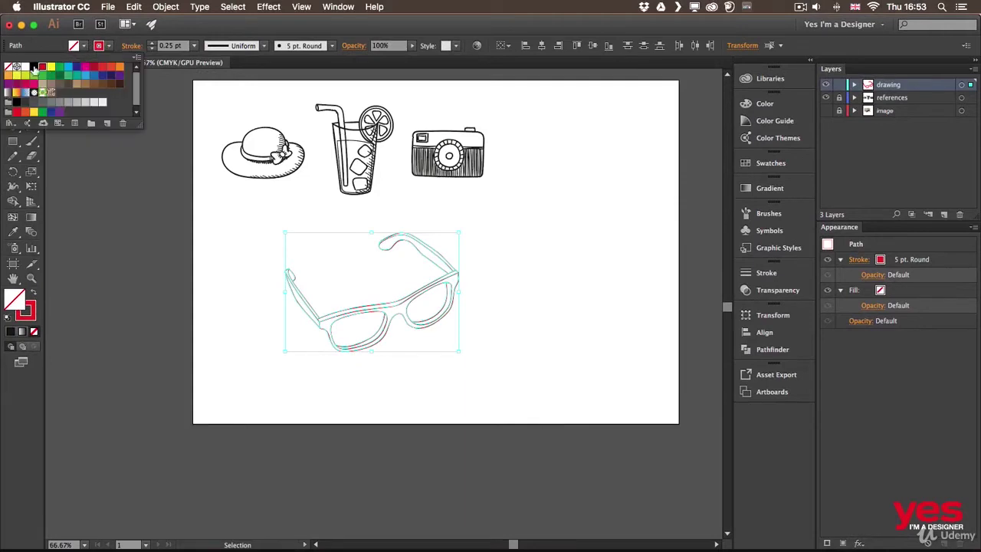
pyautogui.click(34, 67)
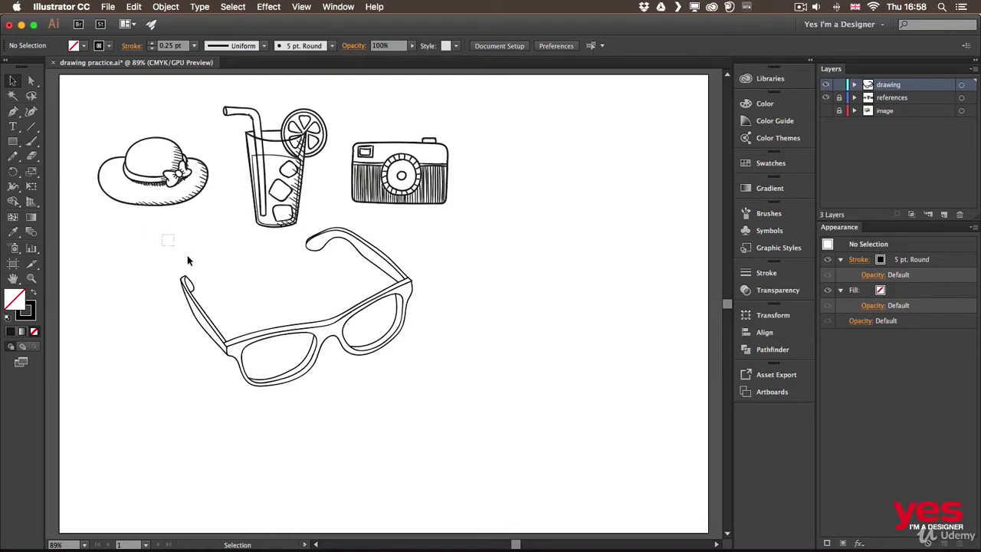
# Place a copy of the sunglasses drawing beside the original, on its right.
pyautogui.moveTo(188, 260); pyautogui.dragTo(452, 376)
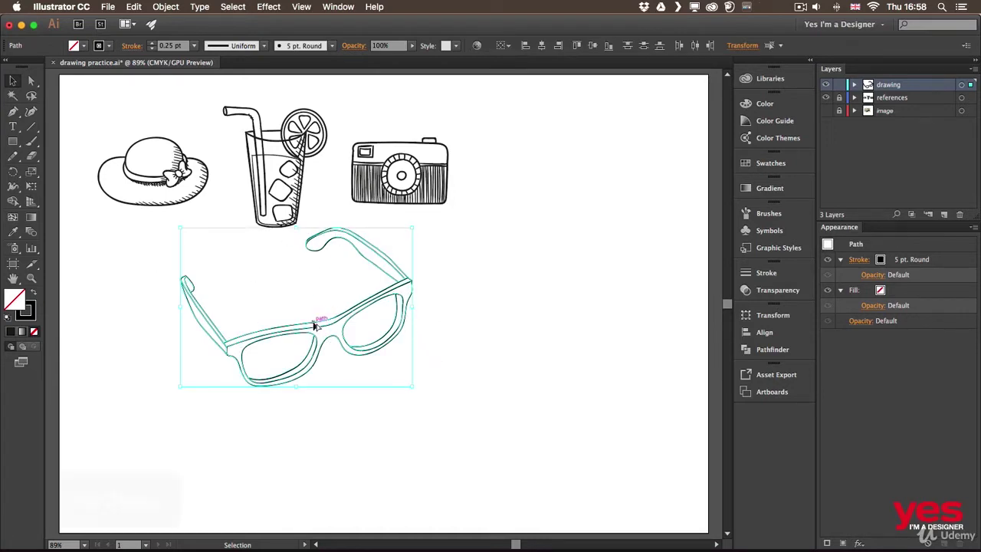
pyautogui.moveTo(314, 326); pyautogui.dragTo(573, 324)
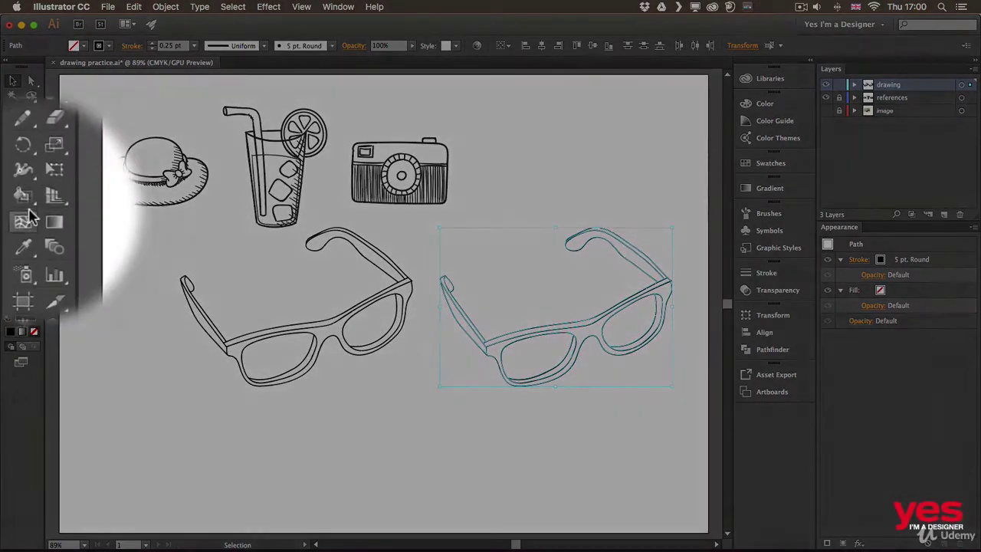
# Activate the Live Paint Bucket with the copied sunglasses selected and choose the red swatch as its fill.
pyautogui.click(13, 204)
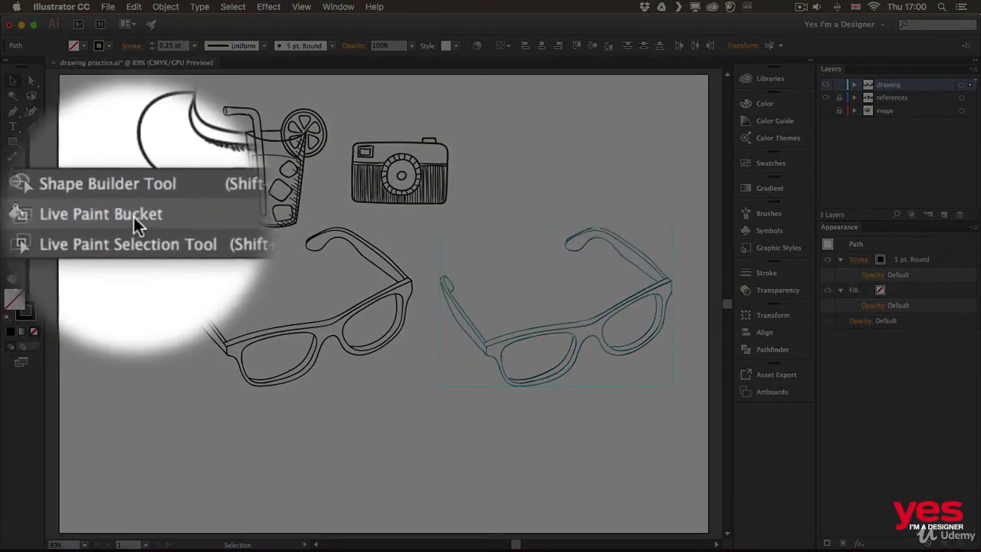
pyautogui.press('k')
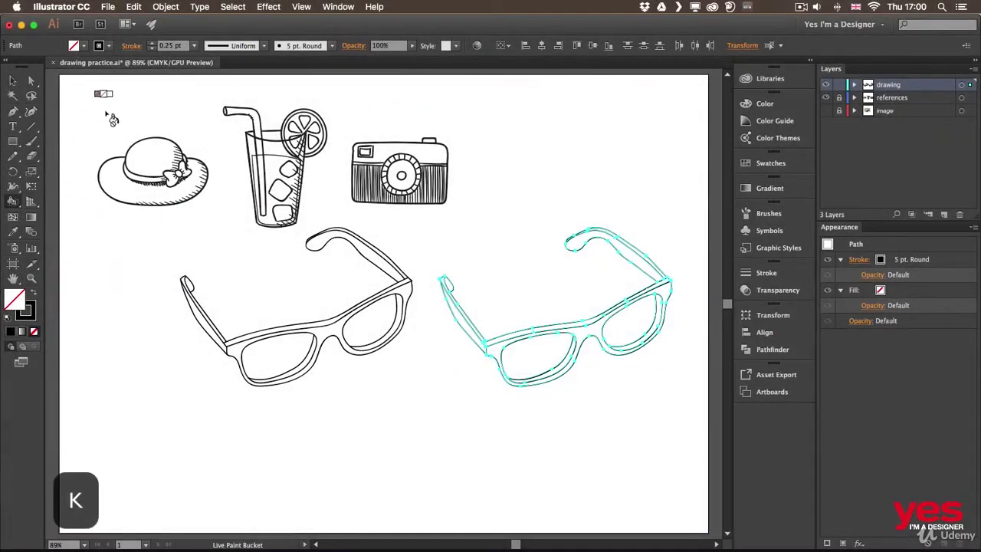
pyautogui.press('Right')
pyautogui.press('Right')
pyautogui.press('Right')
pyautogui.press('Right')
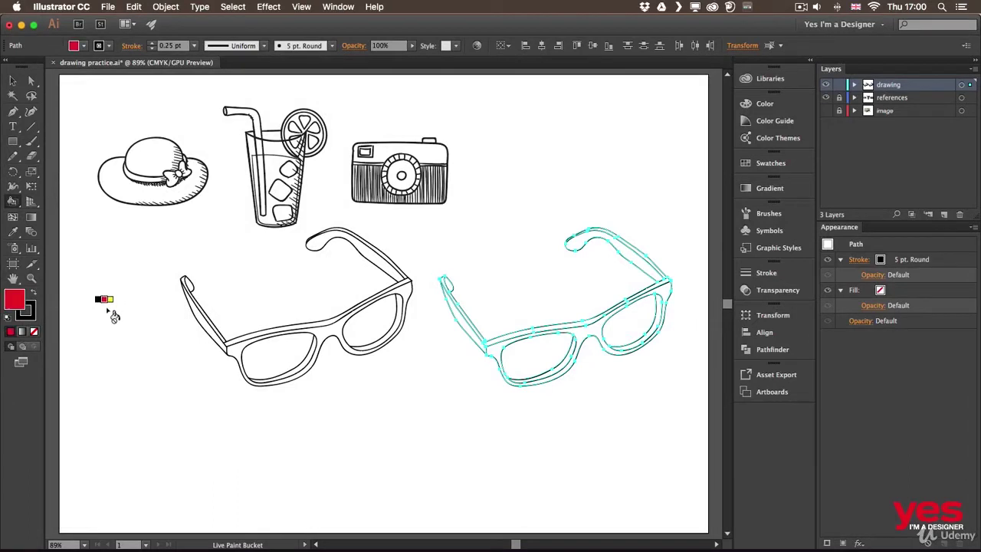
pyautogui.press('Left')
pyautogui.press('Right')
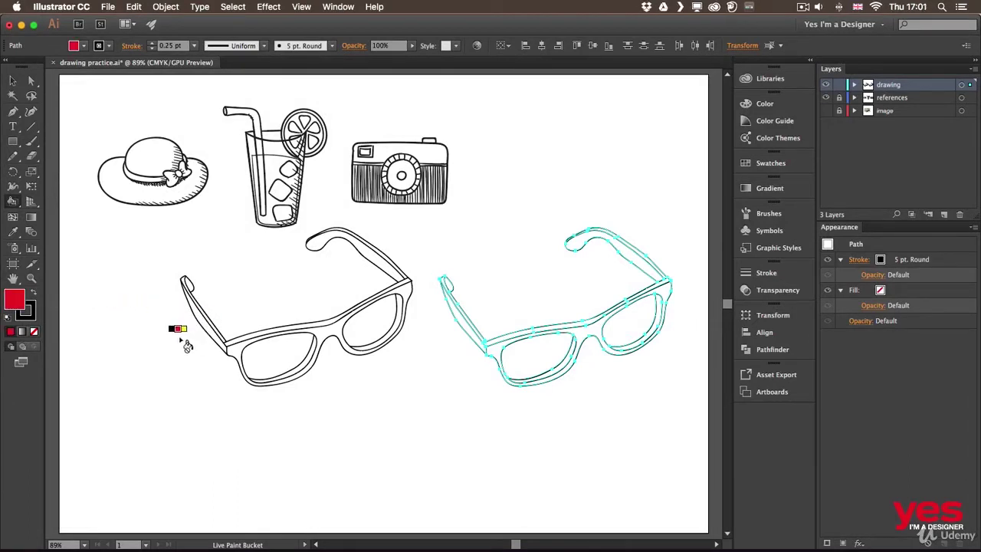
# Turn the copied sunglasses into a Live Paint group and fill both faces of the left temple red.
pyautogui.press('super+plus')
pyautogui.press('super+plus')
pyautogui.press('super+plus')
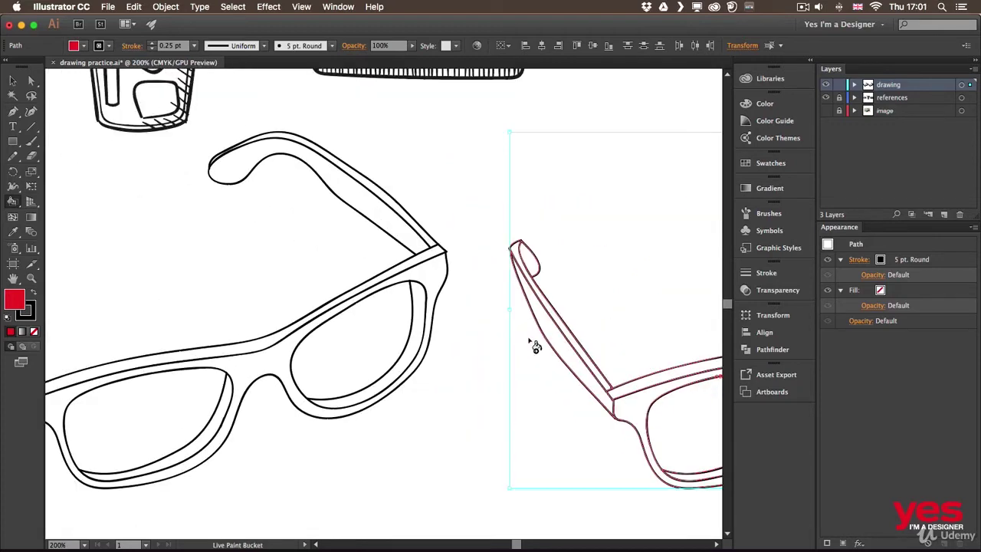
pyautogui.press('space')
pyautogui.moveTo(570, 233); pyautogui.dragTo(194, 168)
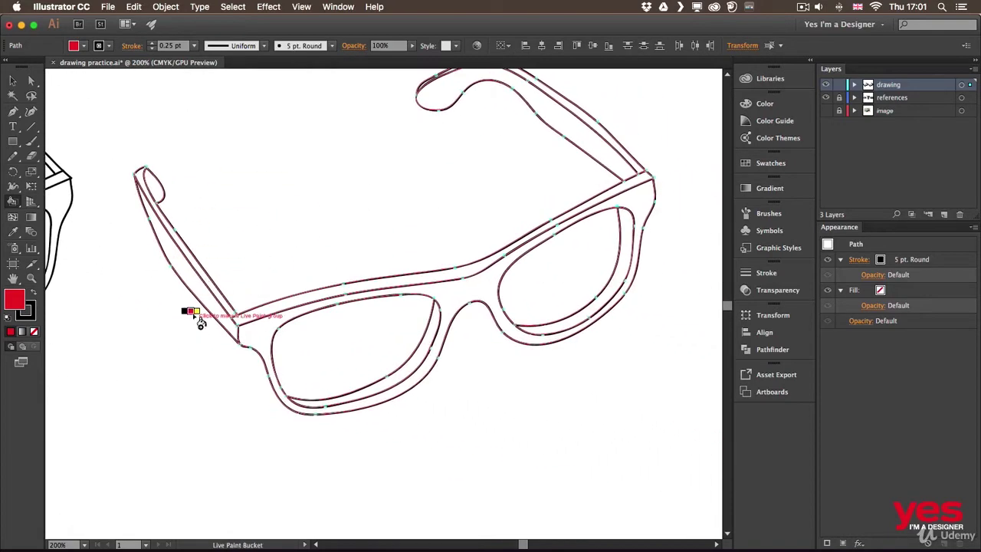
pyautogui.click(187, 269)
pyautogui.click(193, 260)
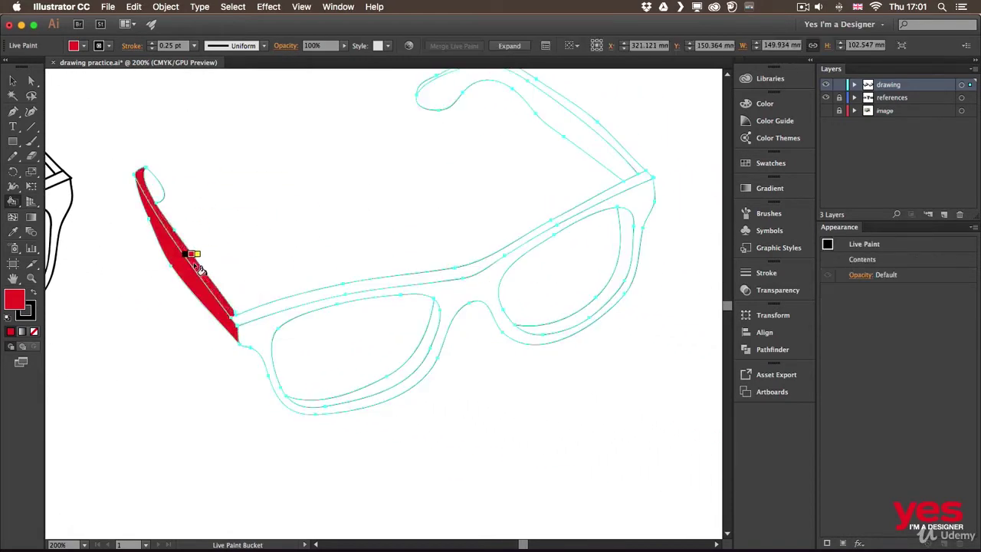
# Fill the front frame, both inner rims, the right temple and the left temple's tip red with Live Paint.
pyautogui.click(263, 330)
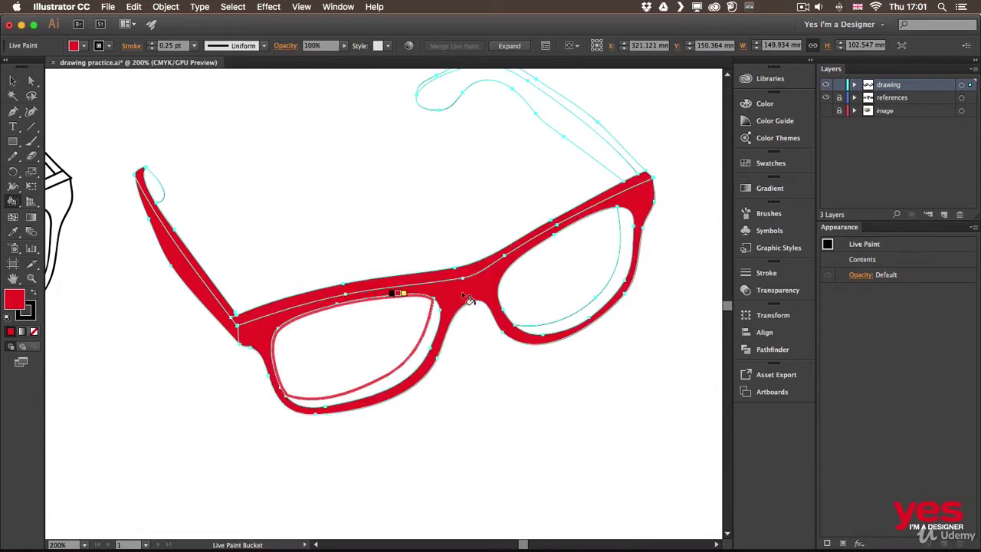
pyautogui.click(435, 345)
pyautogui.click(587, 306)
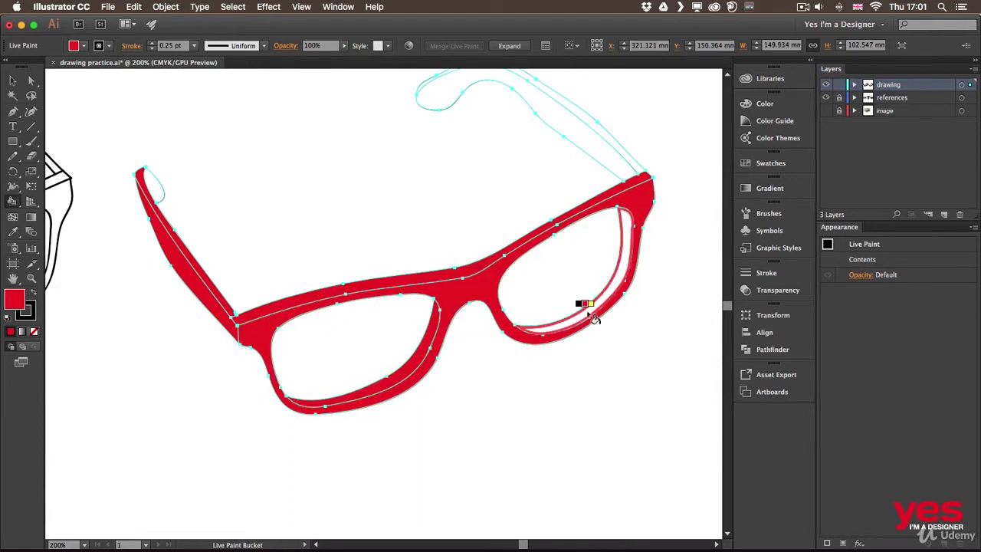
pyautogui.click(621, 157)
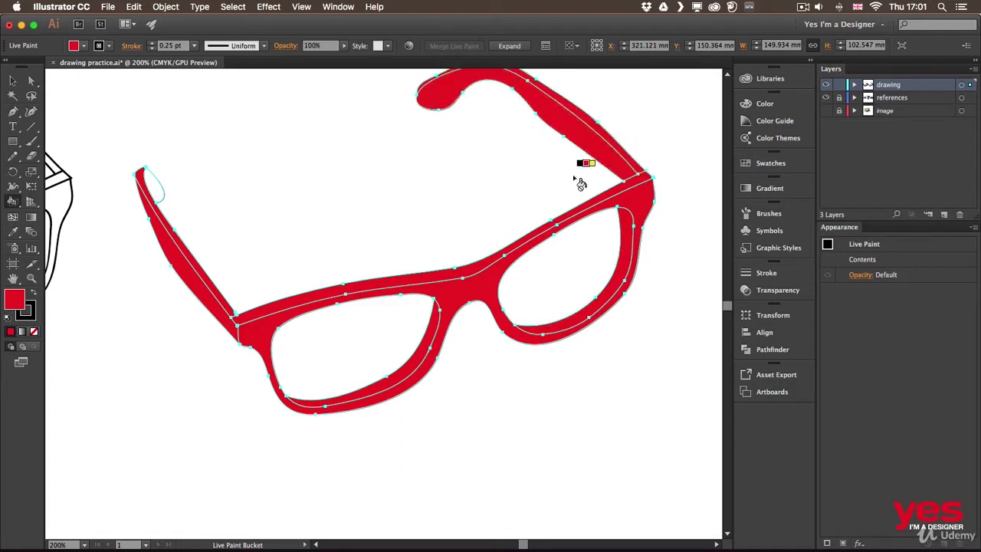
pyautogui.click(154, 186)
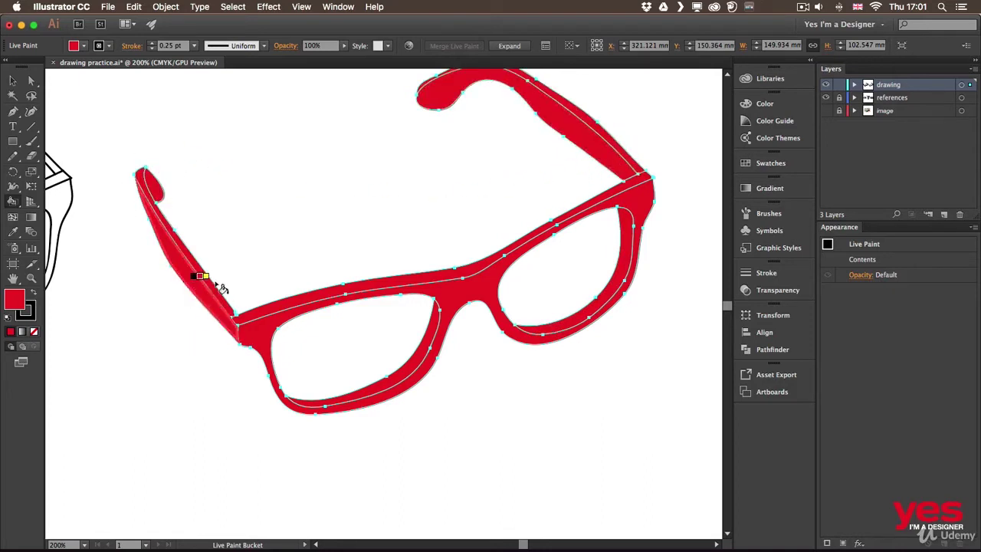
pyautogui.press('v')
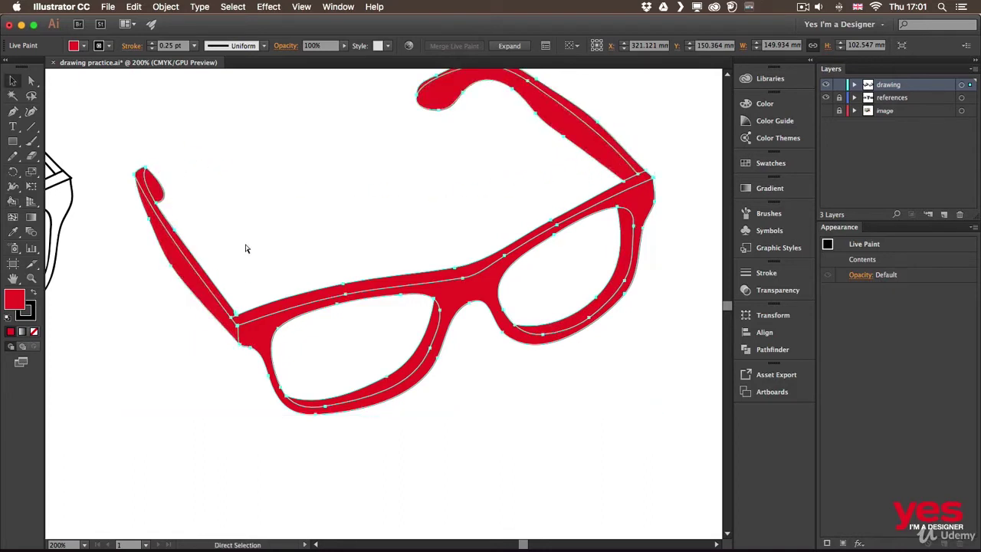
# Select the red sunglasses copy and expand its Live Paint group into individual paths.
pyautogui.press('super+1')
pyautogui.click(422, 160)
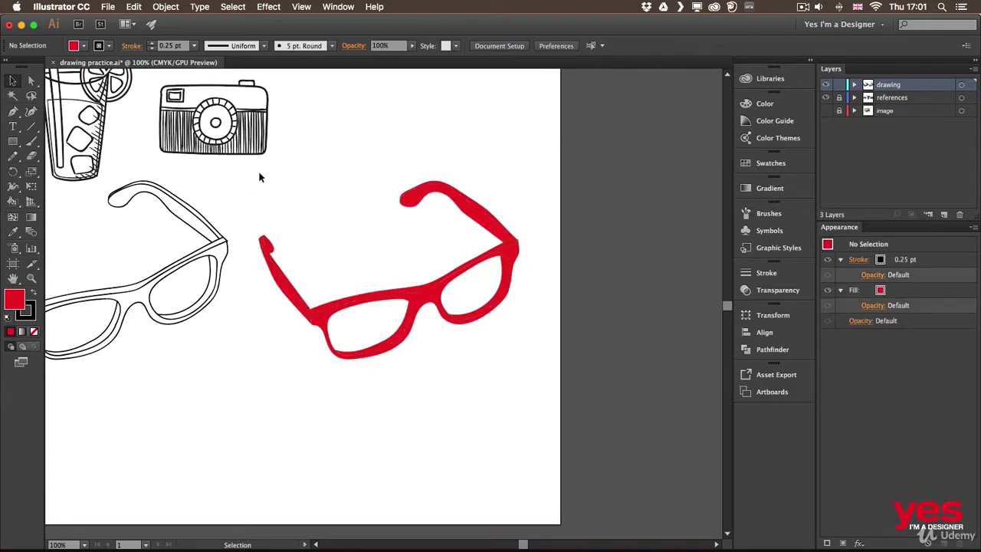
pyautogui.moveTo(259, 177); pyautogui.dragTo(541, 387)
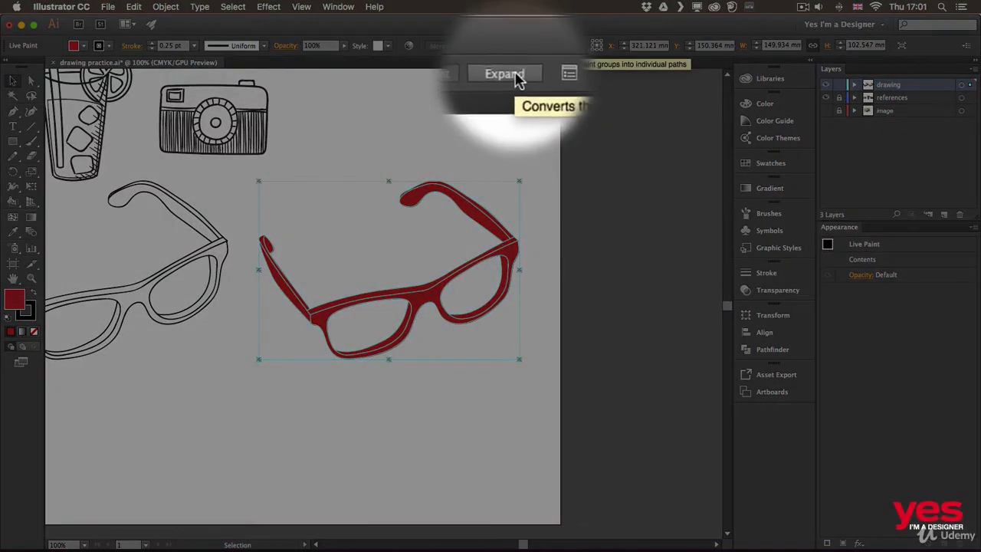
pyautogui.click(506, 76)
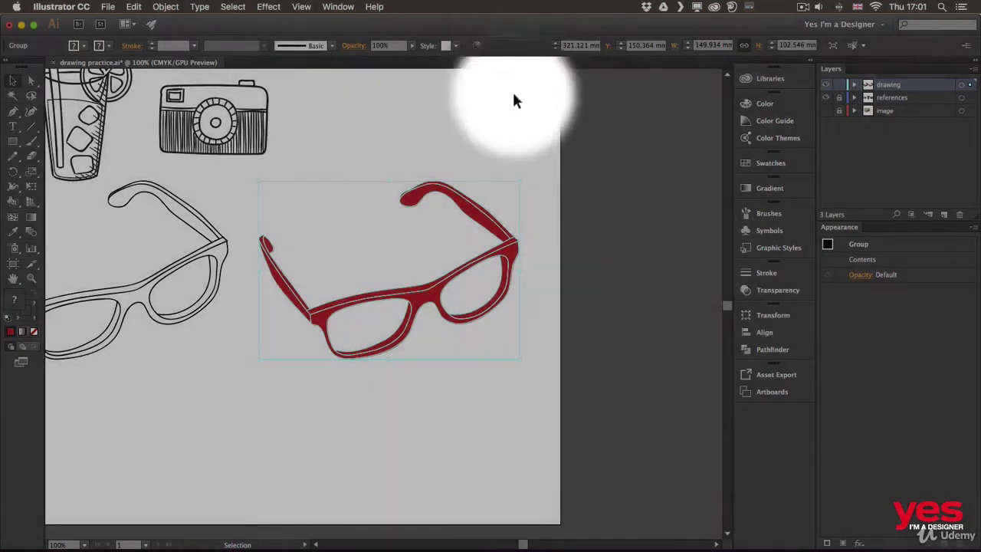
# Merge the left temple's faces and the front frame's faces of the red sunglasses copy with Shape Builder.
pyautogui.press('k')
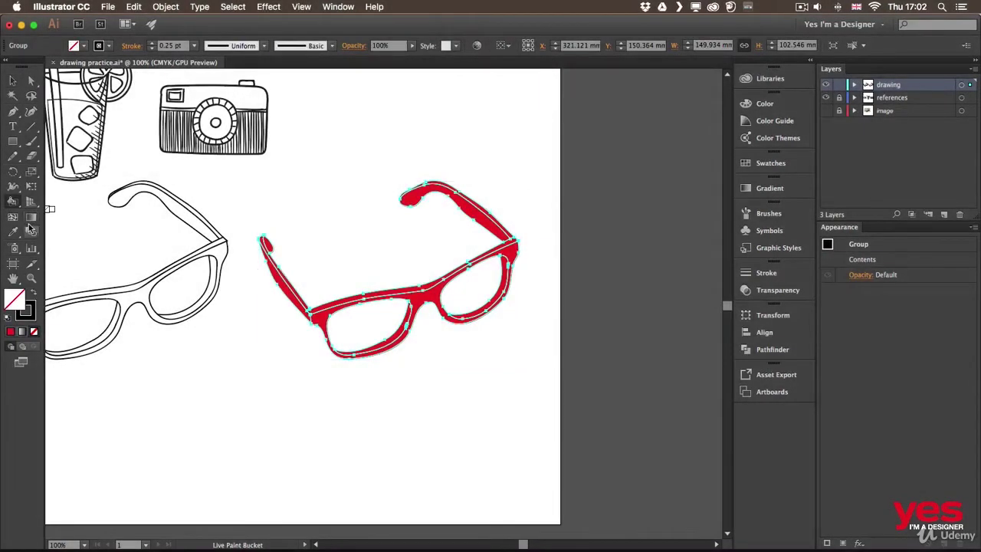
pyautogui.moveTo(10, 206)
pyautogui.mouseDown()
pyautogui.moveTo(54, 218)
pyautogui.moveTo(73, 197)
pyautogui.mouseUp()
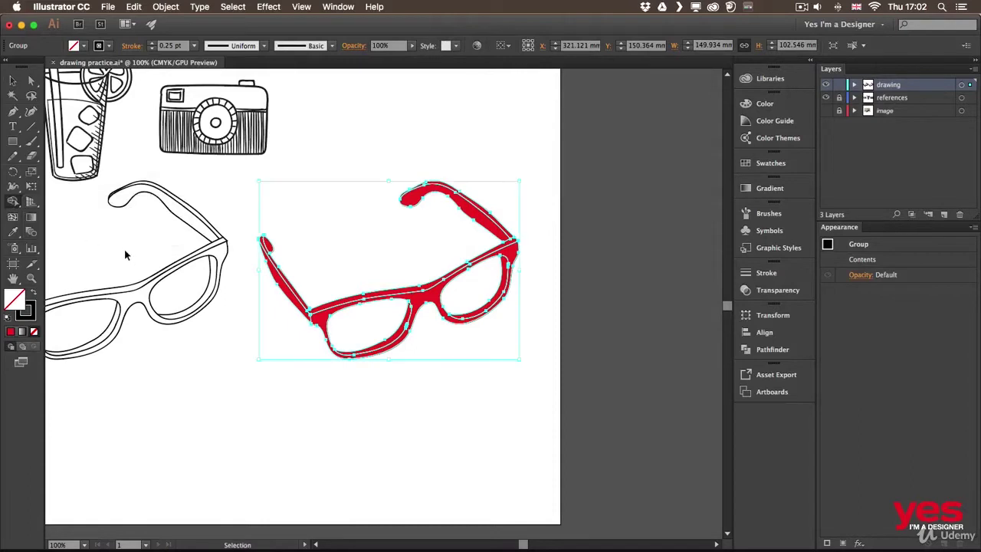
pyautogui.press('super+equal')
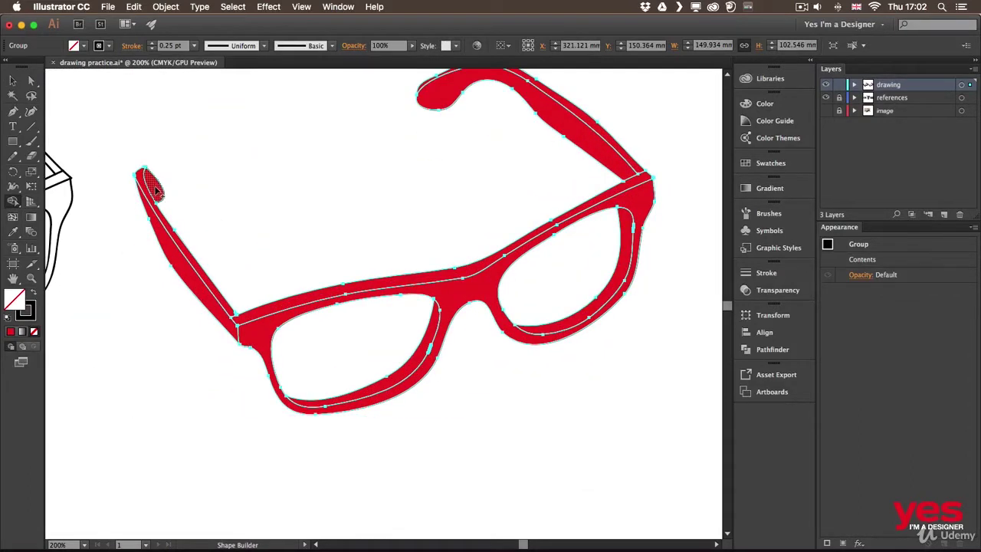
pyautogui.moveTo(157, 188); pyautogui.dragTo(158, 222)
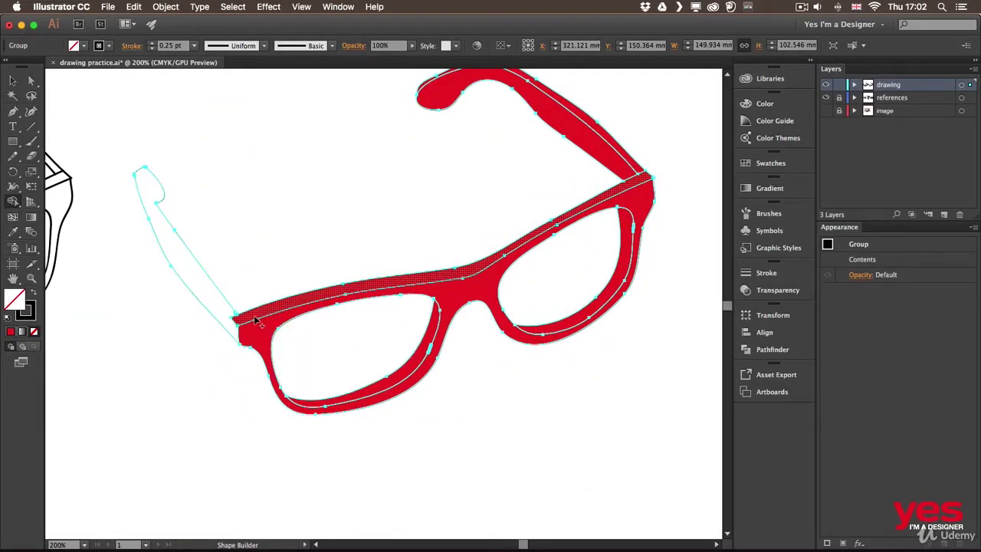
pyautogui.moveTo(244, 316); pyautogui.dragTo(247, 336)
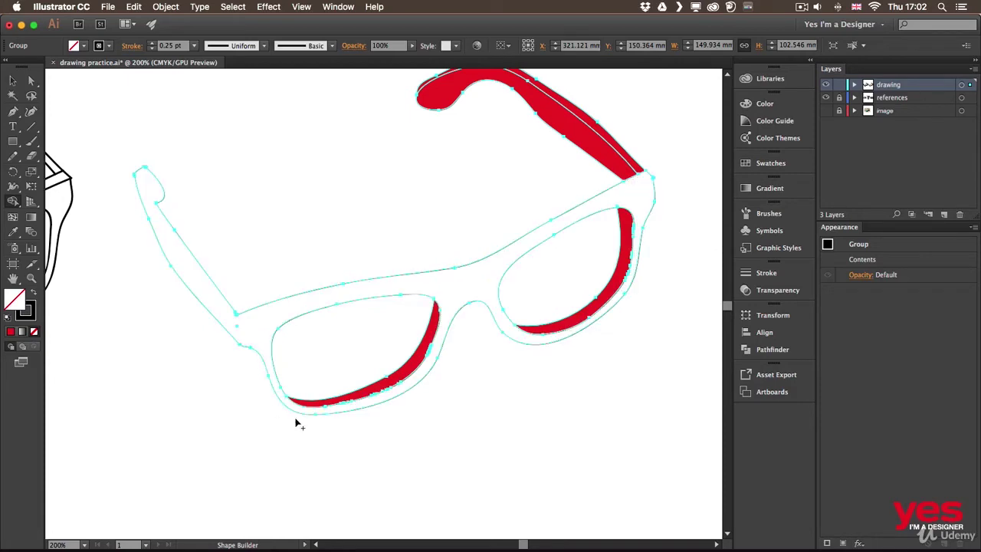
# Merge both inner rims and the right temple into the frame with Shape Builder to form one silhouette.
pyautogui.moveTo(418, 378)
pyautogui.mouseDown()
pyautogui.moveTo(407, 373)
pyautogui.moveTo(407, 381)
pyautogui.mouseUp()
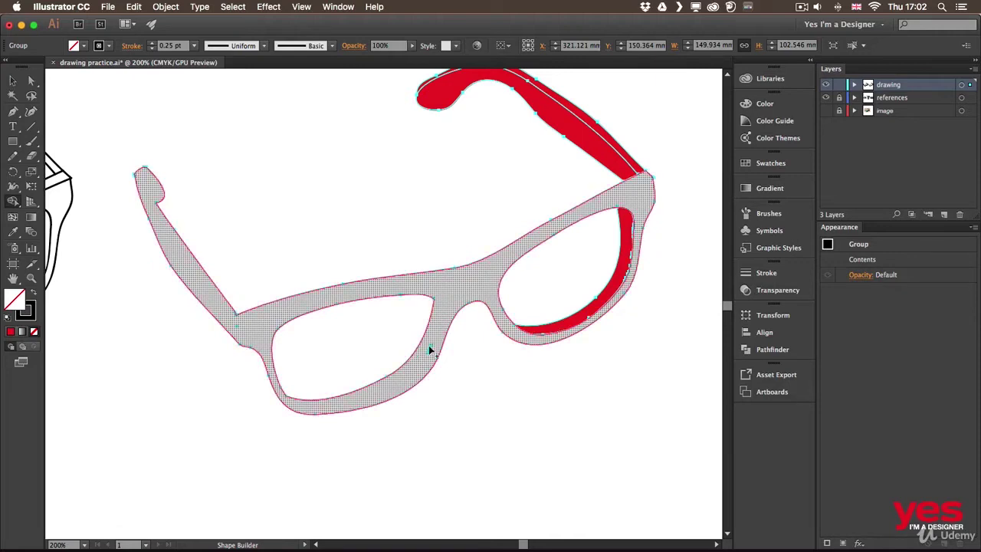
pyautogui.moveTo(535, 338); pyautogui.dragTo(578, 329)
pyautogui.press('space')
pyautogui.moveTo(591, 201); pyautogui.dragTo(521, 263)
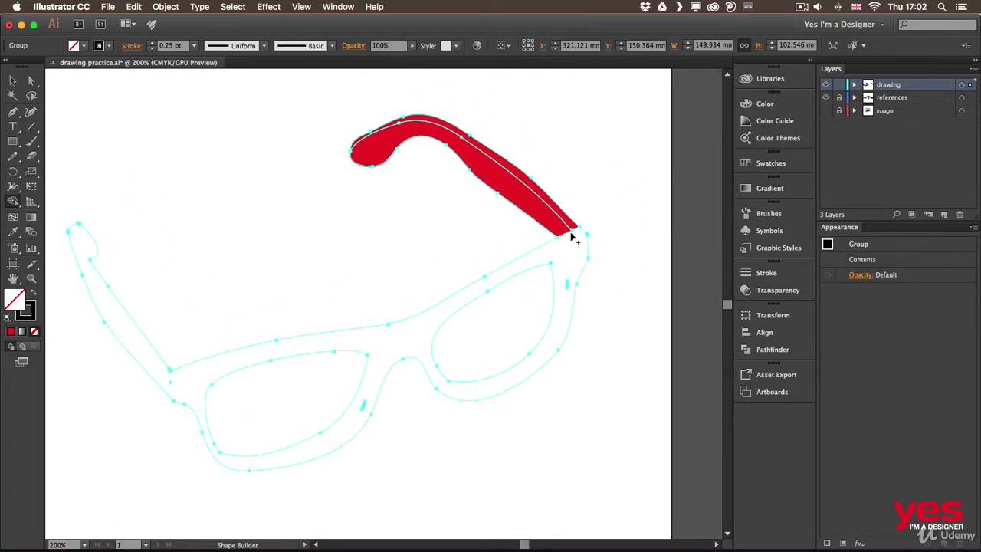
pyautogui.moveTo(574, 232); pyautogui.dragTo(564, 251)
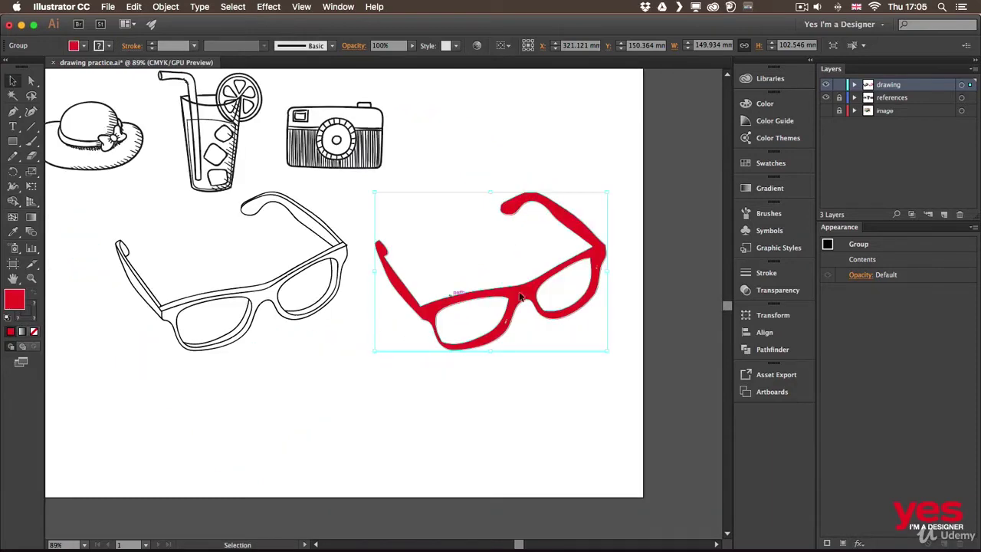
# Give the merged red sunglasses a black stroke with a weight of 3 pt.
pyautogui.click(110, 46)
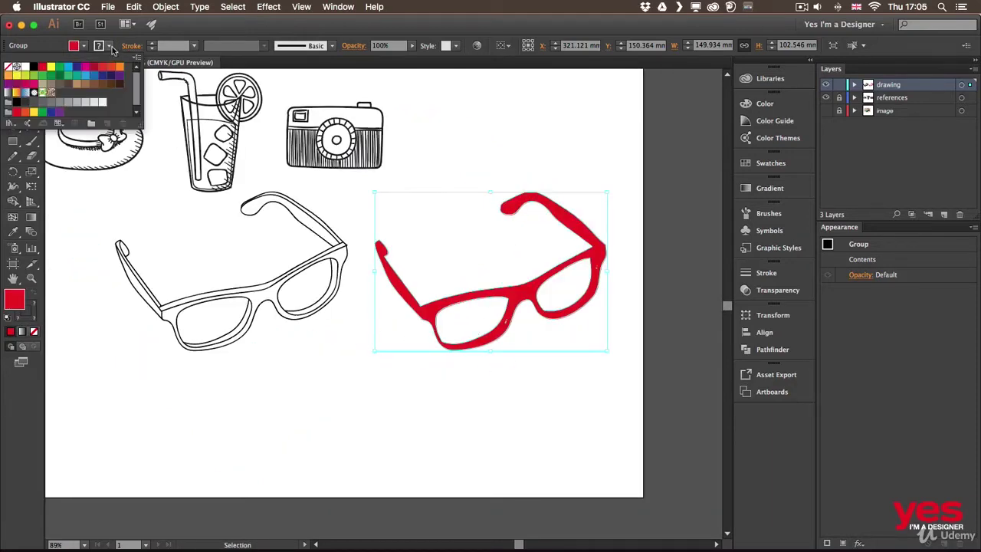
pyautogui.click(35, 68)
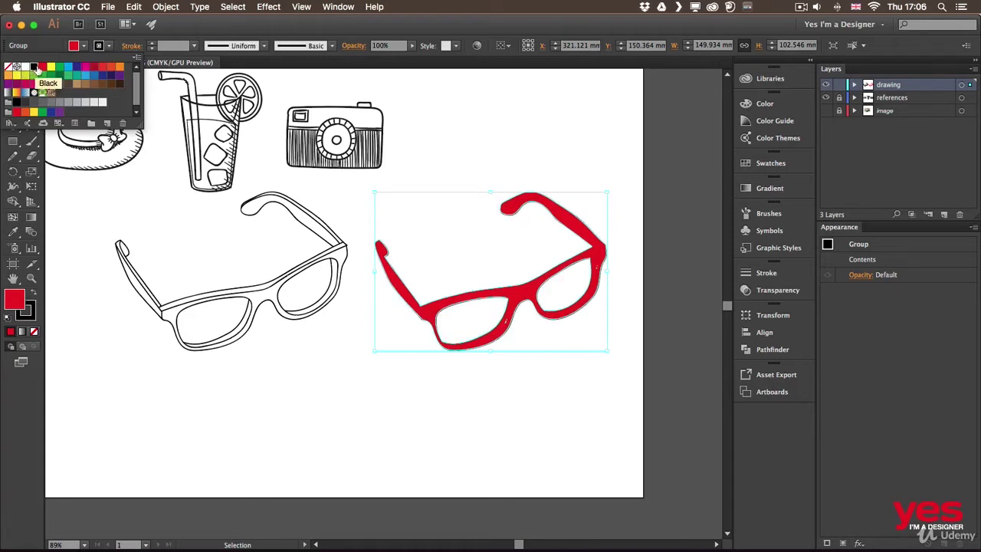
pyautogui.click(168, 48)
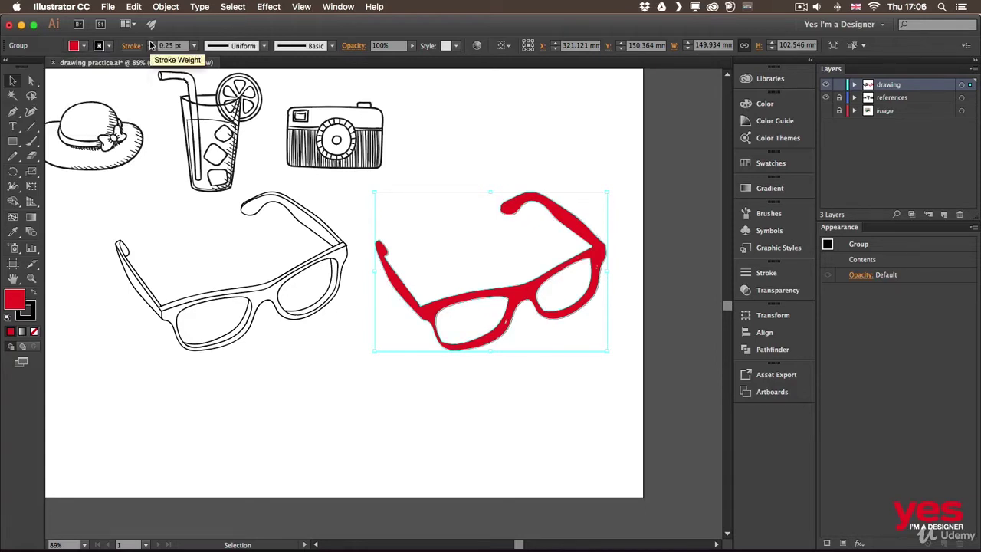
pyautogui.click(152, 43)
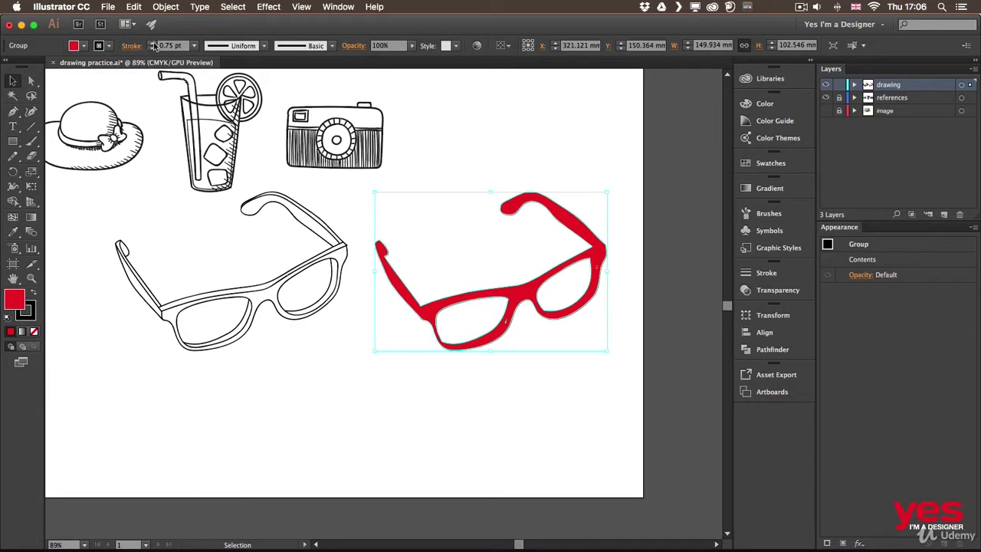
pyautogui.click(153, 44)
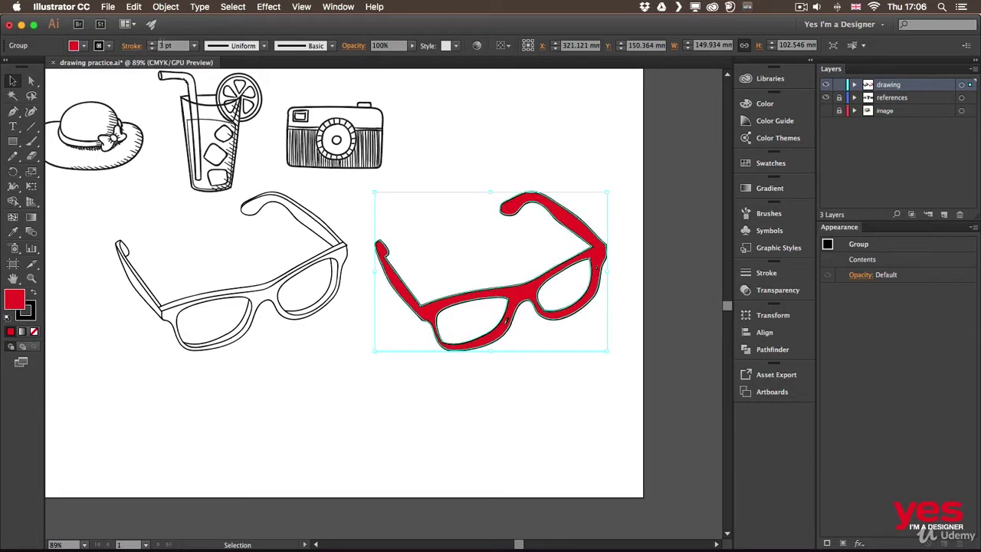
# Align the silhouette's stroke to the outside and set its fill to None.
pyautogui.click(135, 47)
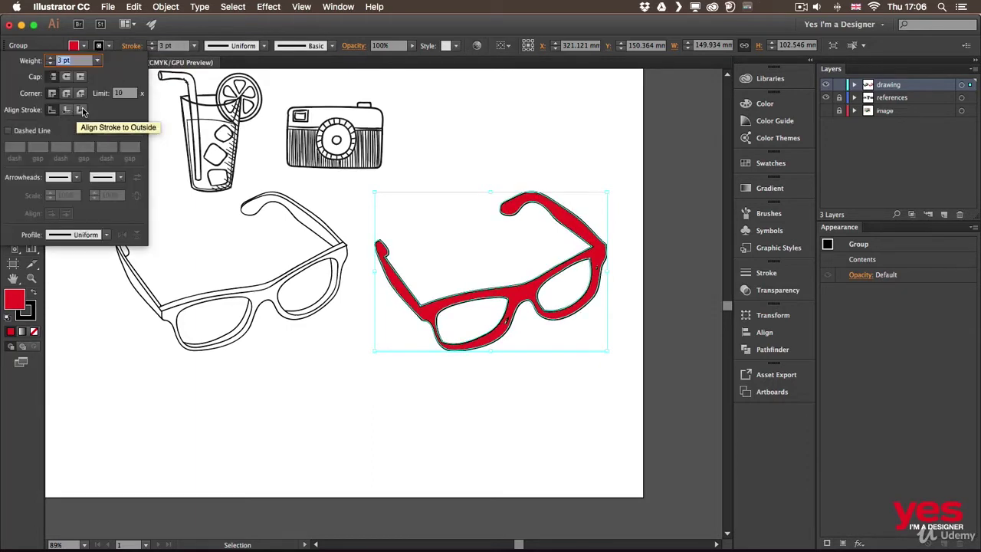
pyautogui.click(82, 110)
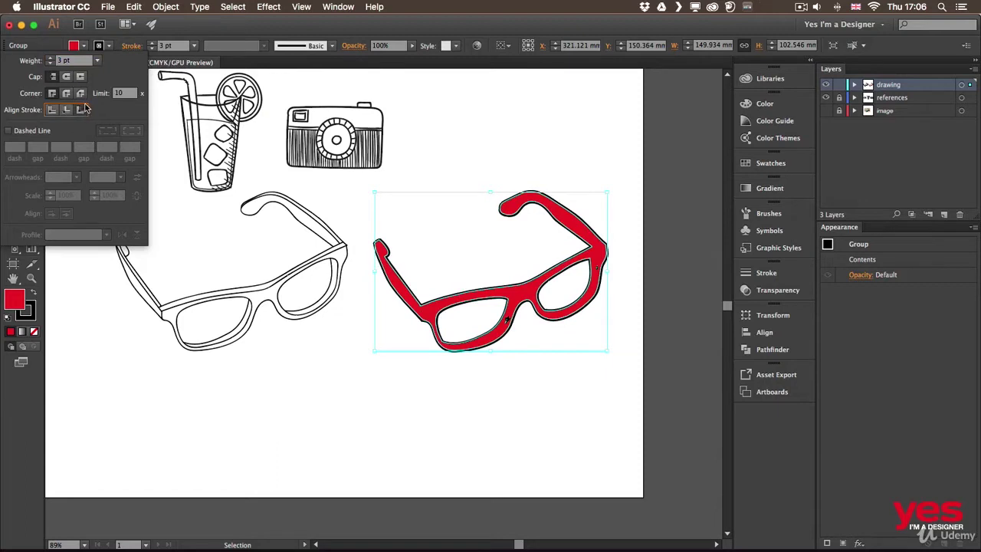
pyautogui.click(84, 46)
pyautogui.click(10, 68)
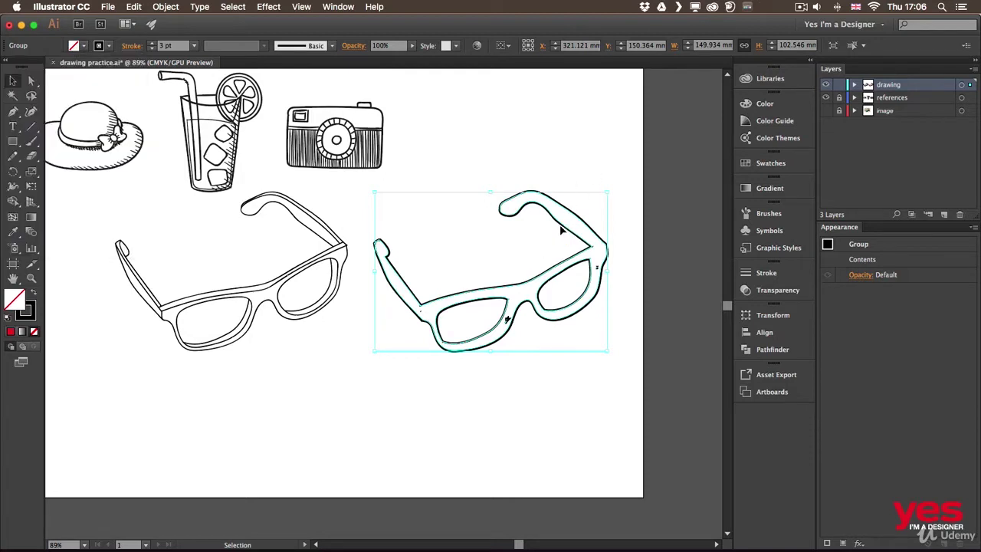
# Move the thick outline exactly over the original sunglasses line drawing and deselect it.
pyautogui.moveTo(565, 221); pyautogui.dragTo(303, 243)
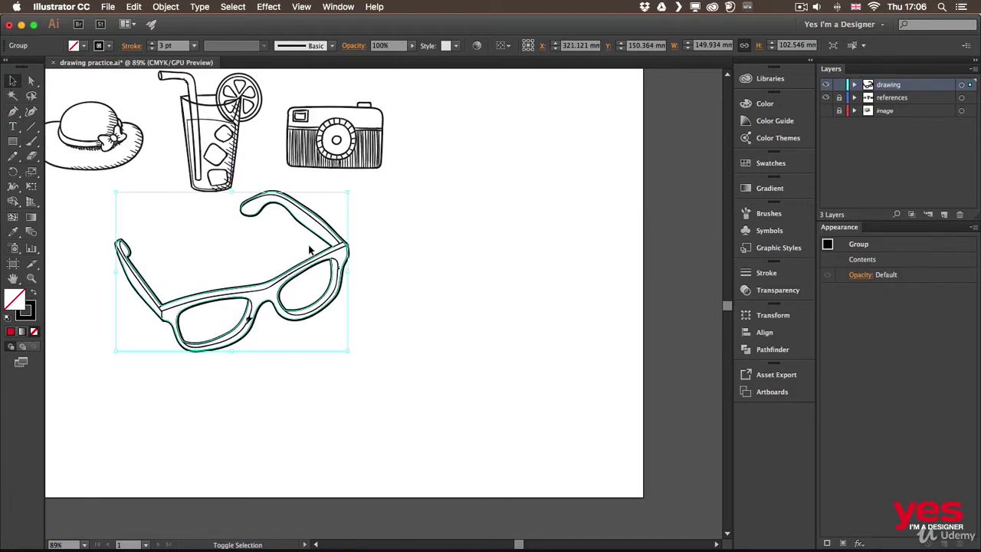
pyautogui.click(491, 226)
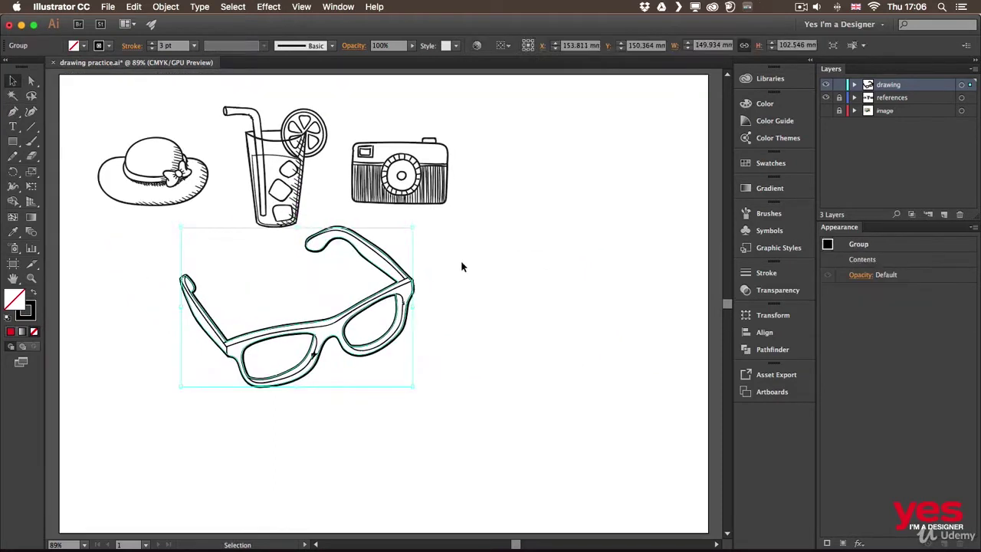
pyautogui.click(460, 260)
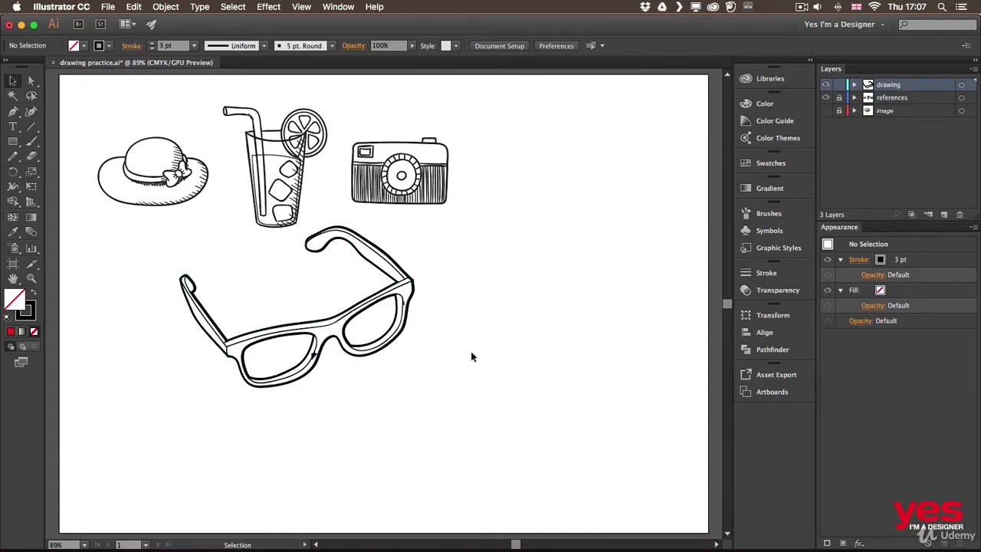
# Isolate the thick outline group and delete the stray path fragments beside the left lens with the Lasso tool.
pyautogui.click(415, 290)
pyautogui.doubleClick(414, 291)
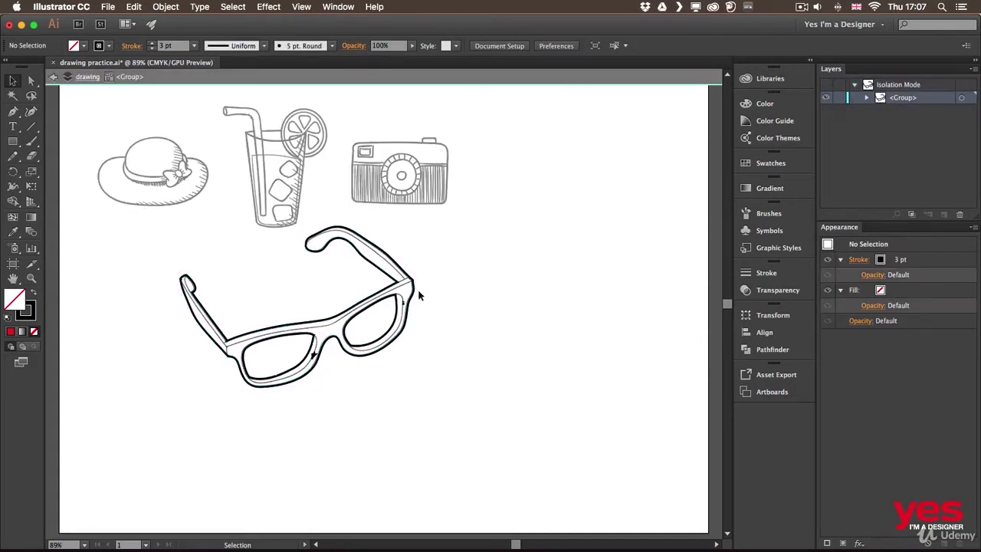
pyautogui.moveTo(292, 338); pyautogui.dragTo(599, 338)
pyautogui.moveTo(599, 337); pyautogui.dragTo(488, 178)
pyautogui.press('a')
pyautogui.press('q')
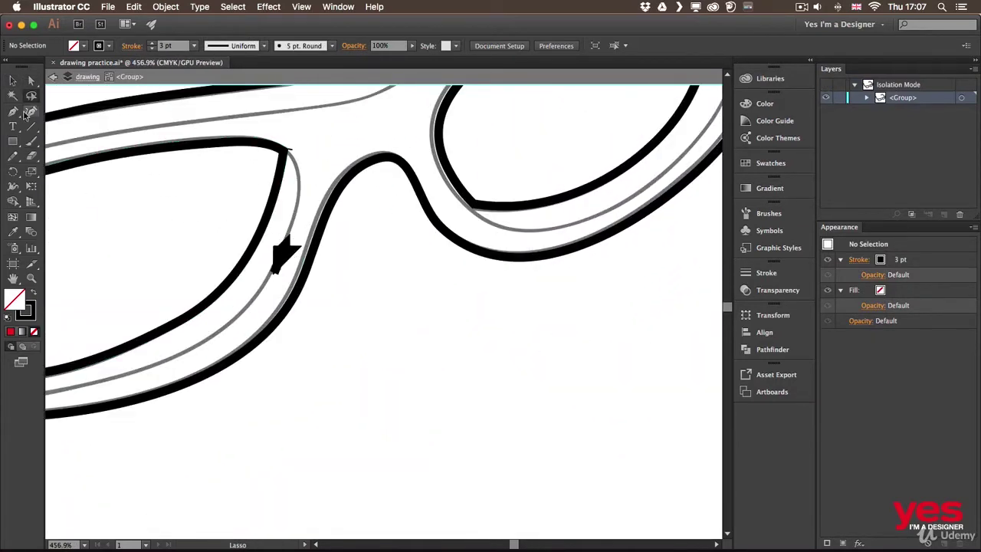
pyautogui.moveTo(291, 227)
pyautogui.mouseDown()
pyautogui.moveTo(269, 278)
pyautogui.moveTo(295, 290)
pyautogui.moveTo(310, 256)
pyautogui.moveTo(289, 250)
pyautogui.mouseUp()
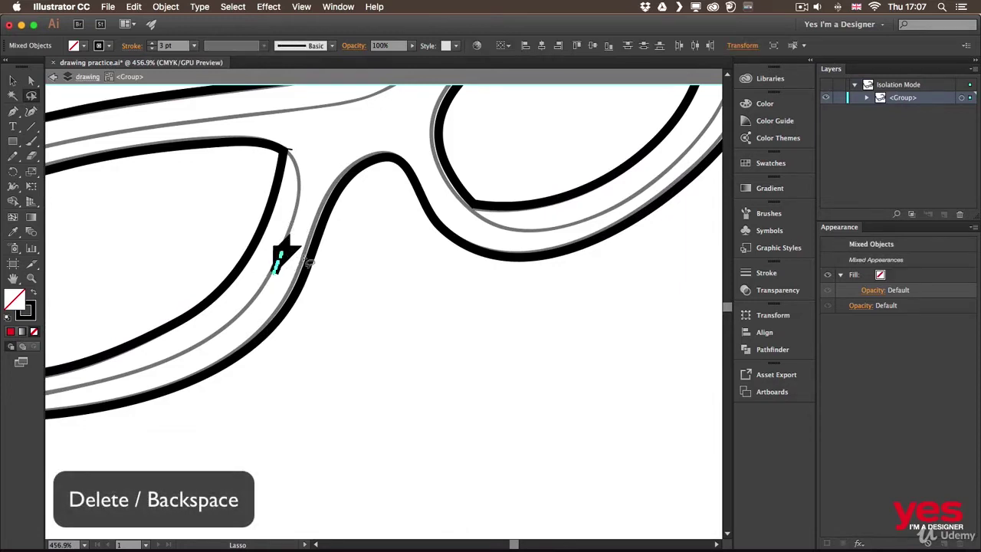
pyautogui.press('Delete')
# Delete the stray path fragments beside the right lens and leave isolation mode.
pyautogui.moveTo(418, 185); pyautogui.dragTo(162, 349)
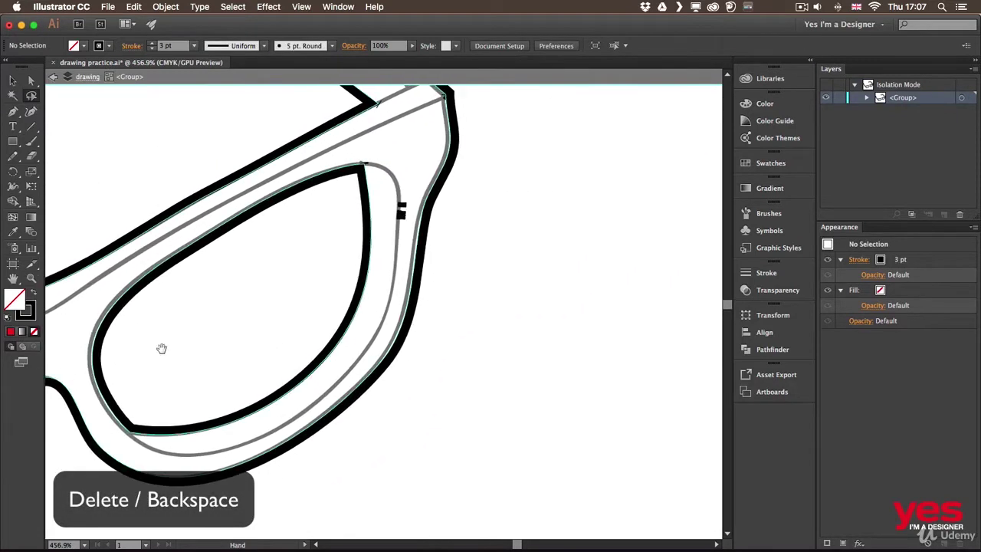
pyautogui.moveTo(408, 190)
pyautogui.mouseDown()
pyautogui.moveTo(379, 222)
pyautogui.moveTo(410, 194)
pyautogui.mouseUp()
pyautogui.press('Delete')
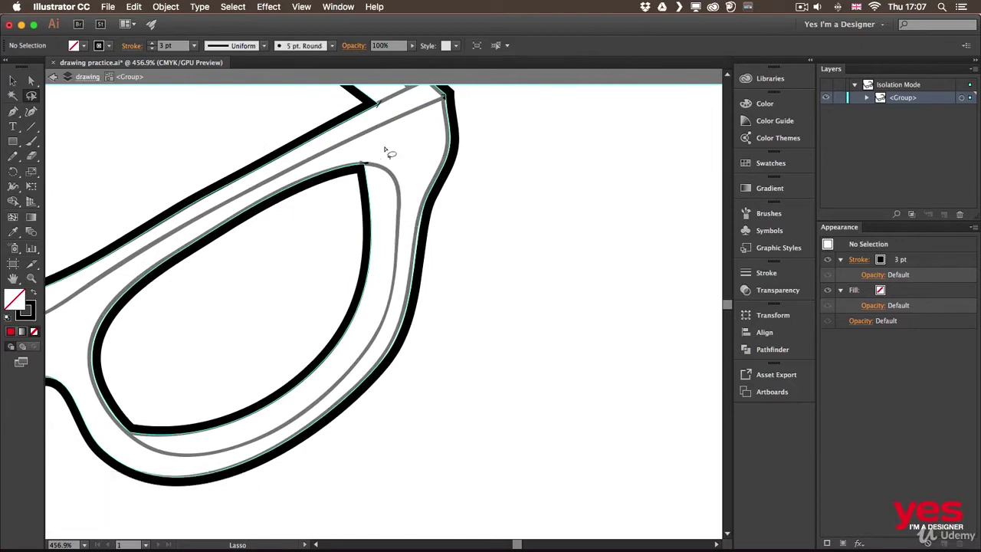
pyautogui.moveTo(386, 140); pyautogui.dragTo(370, 306)
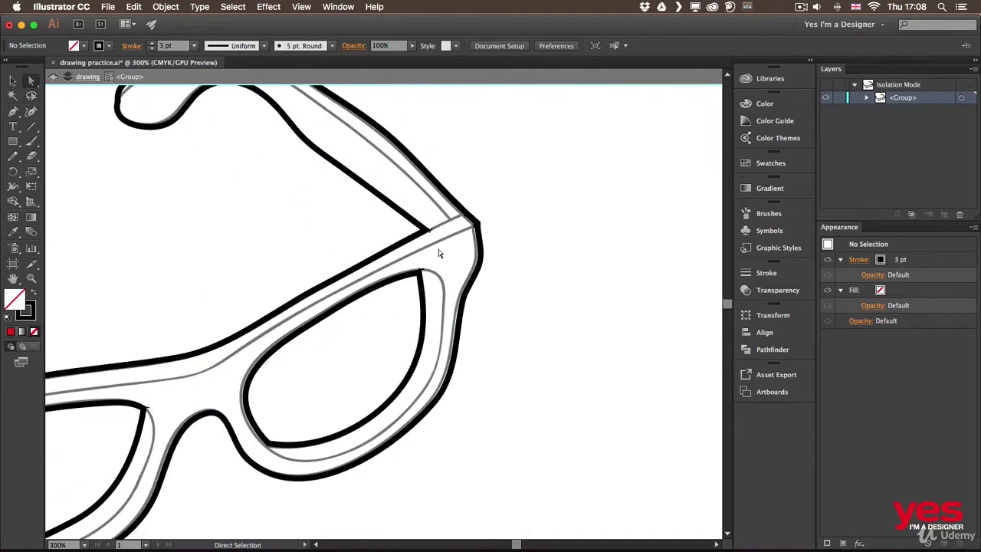
pyautogui.press('super+minus')
pyautogui.press('super+minus')
pyautogui.press('super+minus')
pyautogui.press('v')
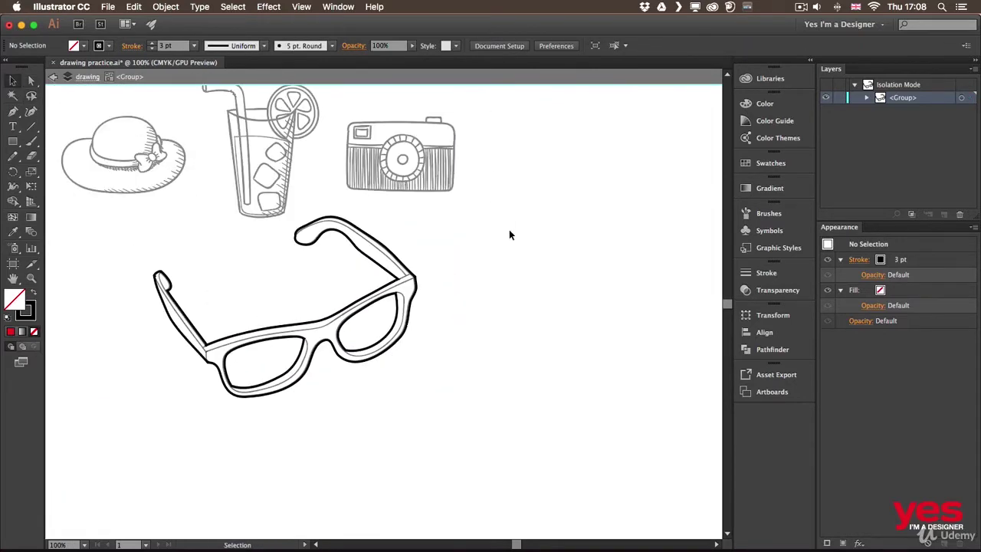
pyautogui.doubleClick(457, 241)
pyautogui.moveTo(450, 225); pyautogui.dragTo(567, 227)
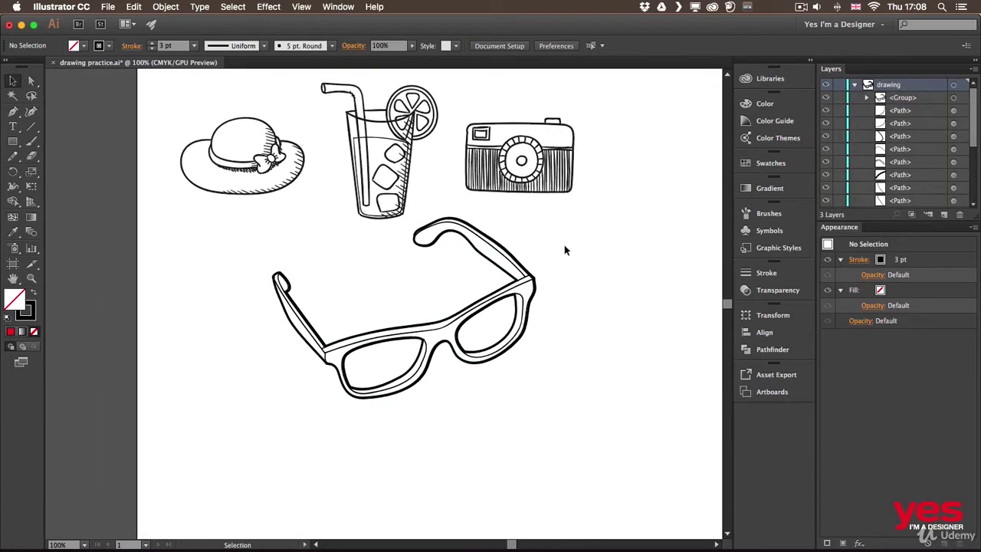
# Identify the thick outline group among the drawing layer's objects, select it and lower its stroke weight.
pyautogui.click(825, 97)
pyautogui.click(826, 97)
pyautogui.click(954, 99)
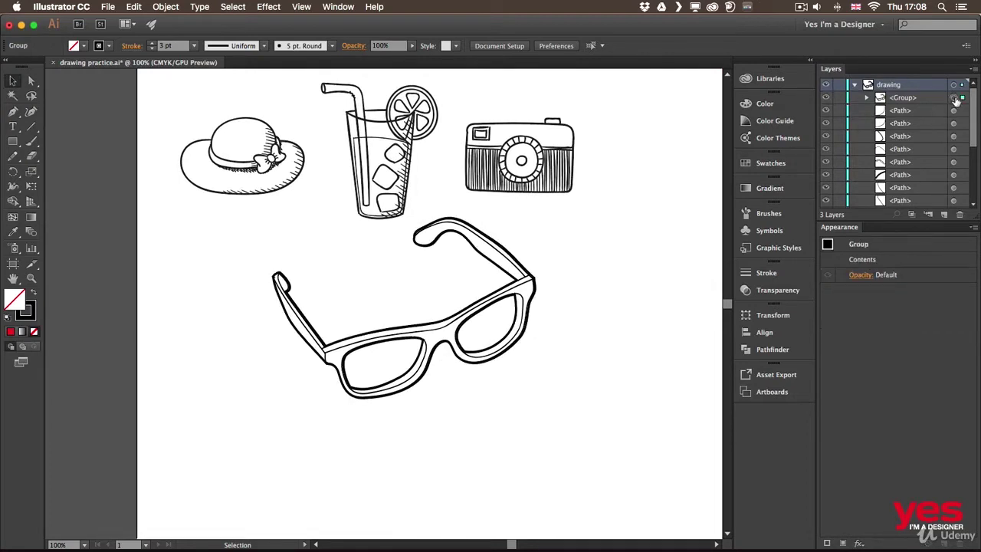
pyautogui.click(152, 49)
pyautogui.click(611, 249)
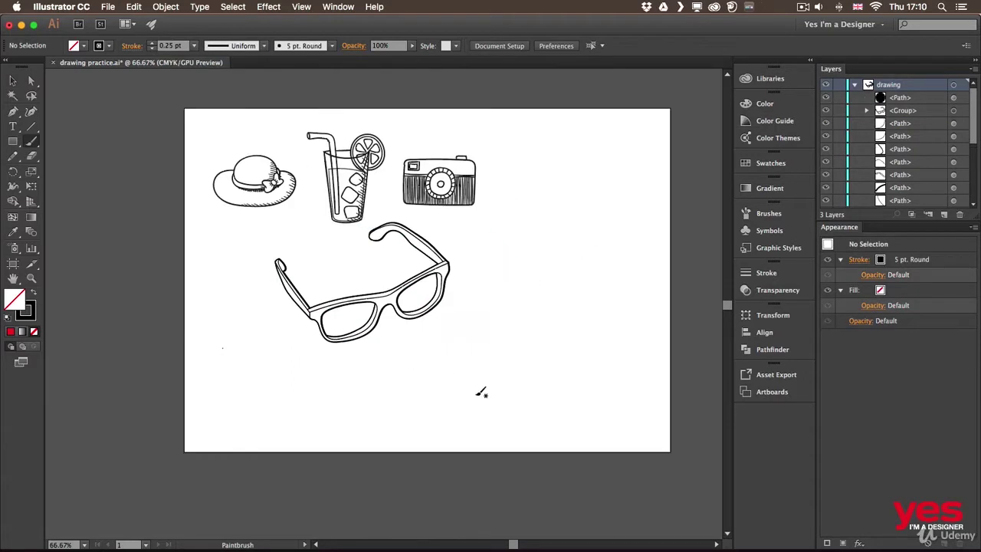
# Shade the left lens with a row of short diagonal Paintbrush strokes following its lower and inner edge.
pyautogui.doubleClick(33, 142)
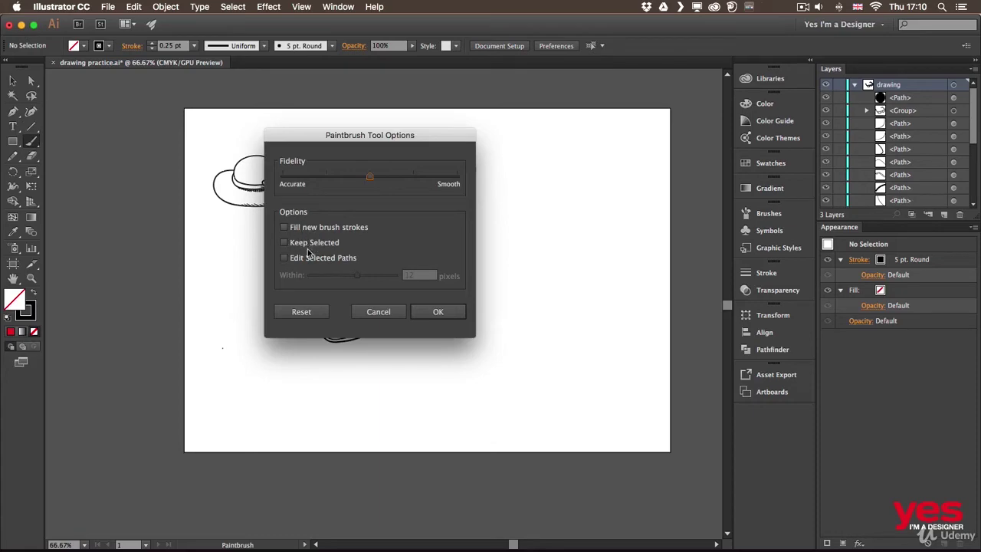
pyautogui.click(375, 311)
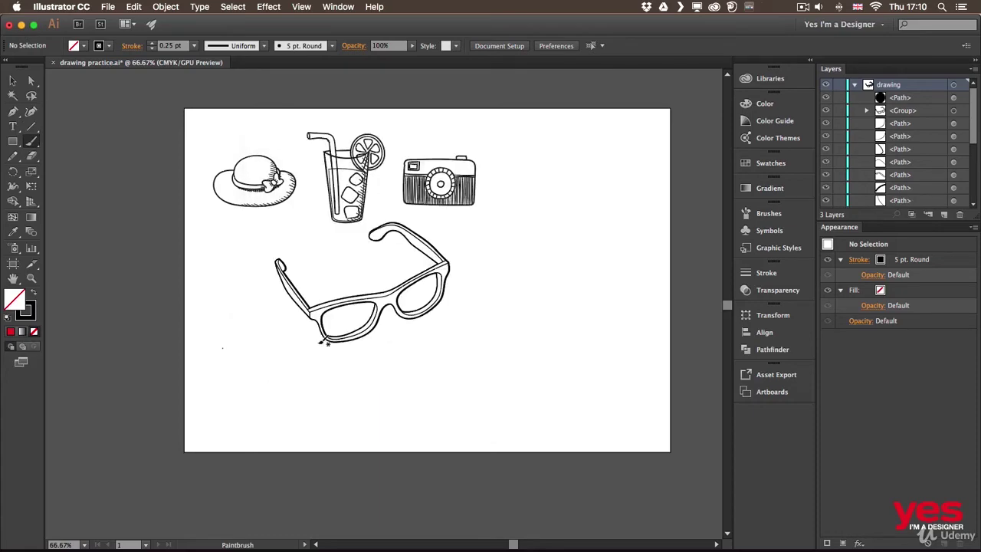
pyautogui.scroll(3, 324, 337)
pyautogui.moveTo(323, 333); pyautogui.dragTo(419, 306)
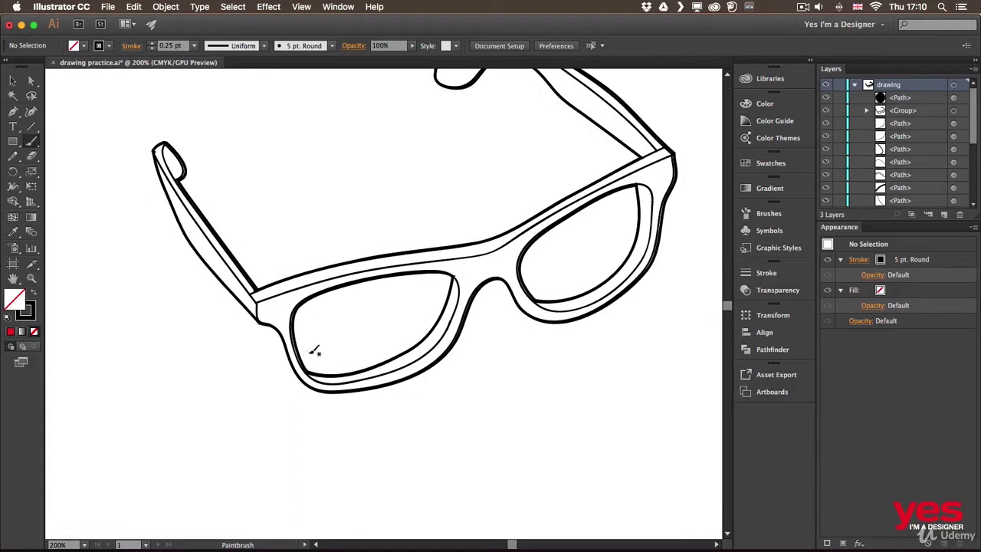
pyautogui.moveTo(310, 352)
pyautogui.mouseDown()
pyautogui.moveTo(331, 376)
pyautogui.moveTo(344, 374)
pyautogui.mouseUp()
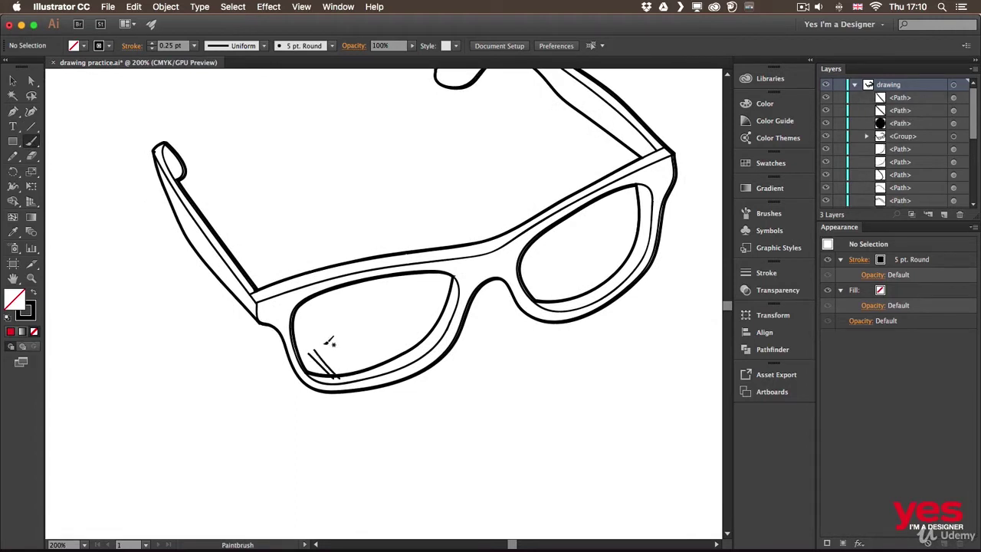
pyautogui.moveTo(329, 341)
pyautogui.mouseDown()
pyautogui.moveTo(349, 374)
pyautogui.moveTo(375, 367)
pyautogui.mouseUp()
pyautogui.moveTo(354, 334)
pyautogui.mouseDown()
pyautogui.moveTo(382, 367)
pyautogui.moveTo(400, 366)
pyautogui.mouseUp()
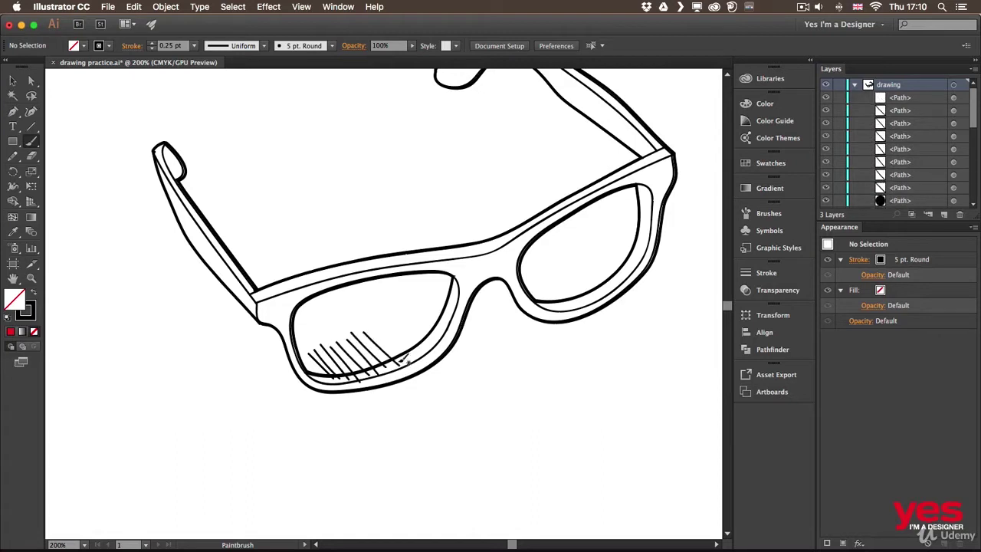
pyautogui.moveTo(377, 332)
pyautogui.mouseDown()
pyautogui.moveTo(414, 364)
pyautogui.moveTo(420, 356)
pyautogui.mouseUp()
pyautogui.moveTo(391, 310)
pyautogui.mouseDown()
pyautogui.moveTo(447, 338)
pyautogui.moveTo(413, 303)
pyautogui.moveTo(414, 320)
pyautogui.moveTo(433, 348)
pyautogui.mouseUp()
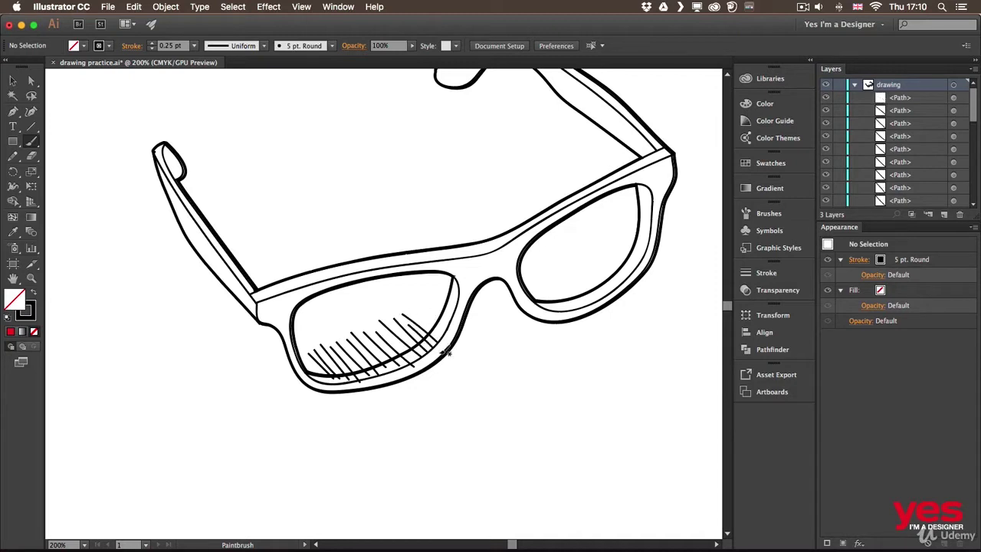
pyautogui.moveTo(414, 302)
pyautogui.mouseDown()
pyautogui.moveTo(447, 340)
pyautogui.moveTo(457, 332)
pyautogui.mouseUp()
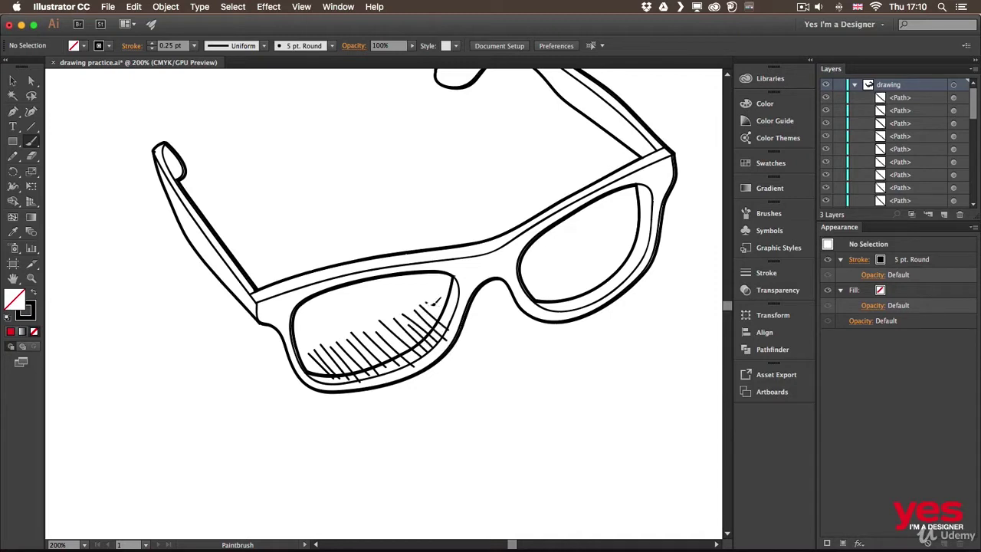
pyautogui.moveTo(426, 296)
pyautogui.mouseDown()
pyautogui.moveTo(460, 326)
pyautogui.moveTo(457, 291)
pyautogui.mouseUp()
# Shade the right lens with matching diagonal Paintbrush strokes along its lower and outer edge.
pyautogui.hscroll(6, 537, 325)
pyautogui.scroll(1, 537, 324)
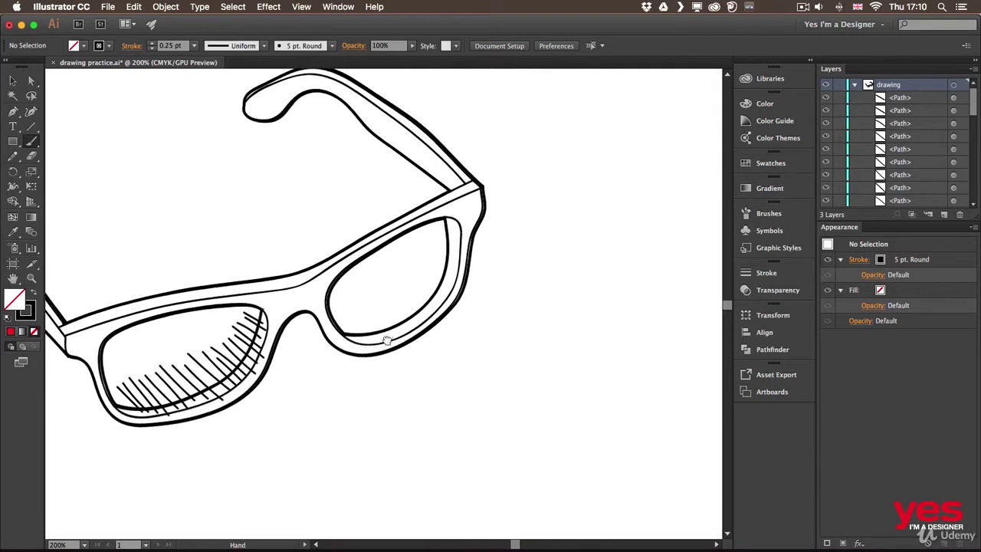
pyautogui.moveTo(348, 317); pyautogui.dragTo(394, 336)
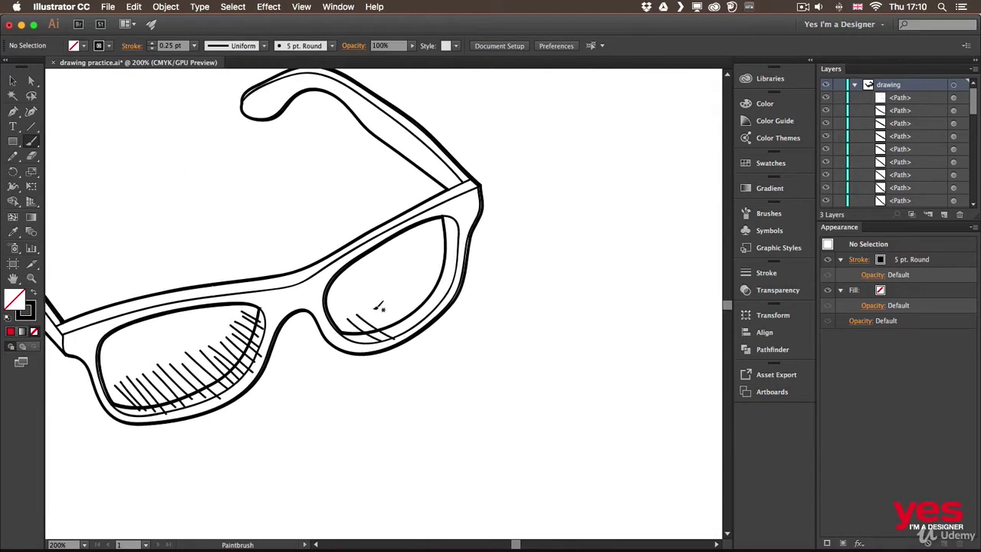
pyautogui.moveTo(368, 302)
pyautogui.mouseDown()
pyautogui.moveTo(406, 330)
pyautogui.moveTo(414, 320)
pyautogui.moveTo(404, 309)
pyautogui.moveTo(418, 316)
pyautogui.mouseUp()
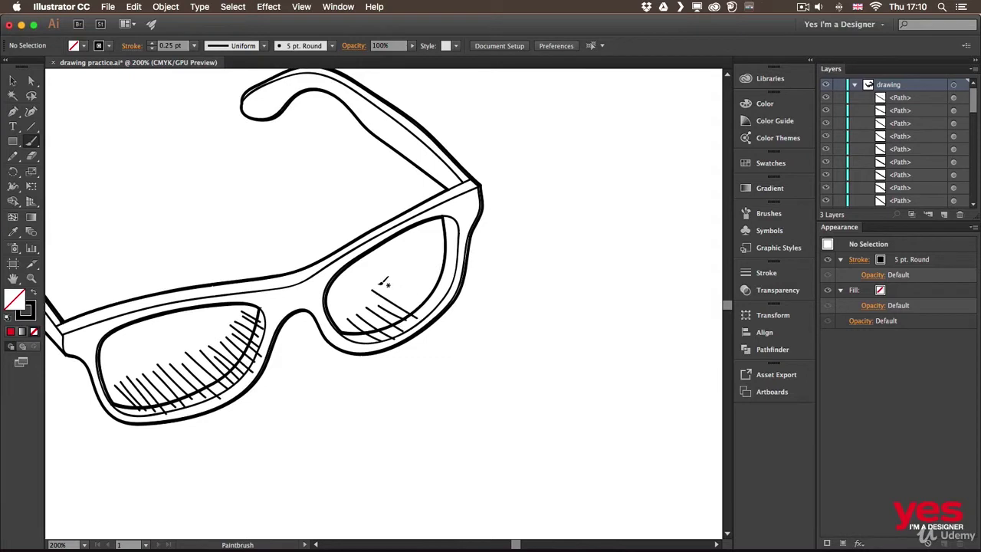
pyautogui.moveTo(376, 284)
pyautogui.mouseDown()
pyautogui.moveTo(422, 312)
pyautogui.moveTo(433, 294)
pyautogui.mouseUp()
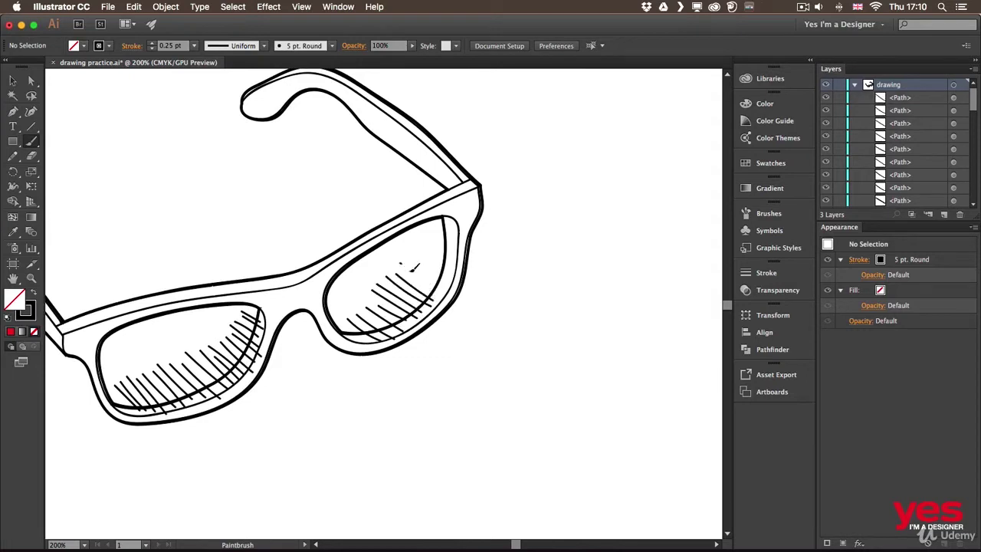
pyautogui.moveTo(399, 264); pyautogui.dragTo(441, 289)
pyautogui.moveTo(405, 261)
pyautogui.mouseDown()
pyautogui.moveTo(449, 287)
pyautogui.moveTo(457, 272)
pyautogui.mouseUp()
pyautogui.moveTo(424, 242)
pyautogui.mouseDown()
pyautogui.moveTo(451, 264)
pyautogui.moveTo(461, 253)
pyautogui.mouseUp()
pyautogui.moveTo(430, 224); pyautogui.dragTo(454, 240)
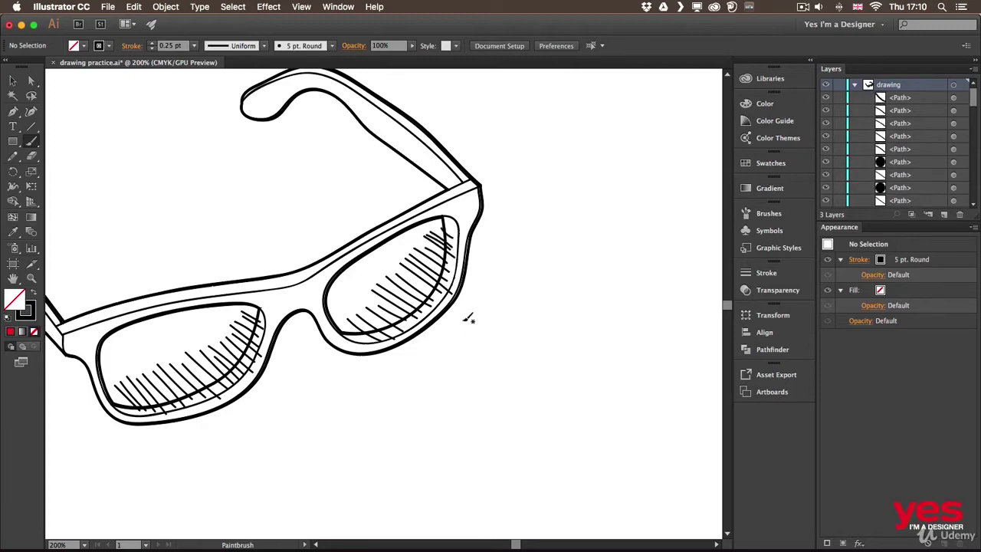
pyautogui.press('v')
pyautogui.hscroll(-5, 296, 377)
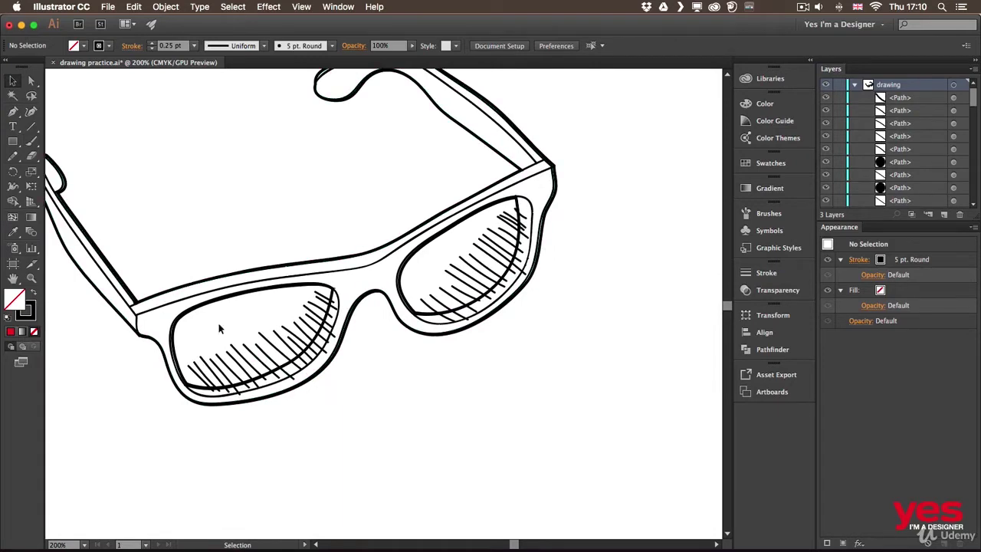
pyautogui.moveTo(154, 219); pyautogui.dragTo(613, 431)
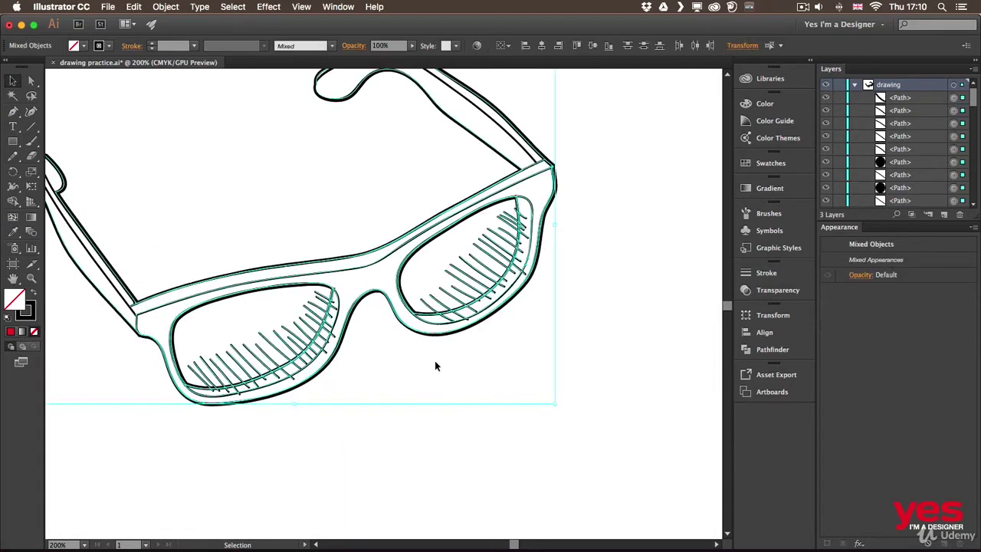
pyautogui.hotkey('shift', 'm')
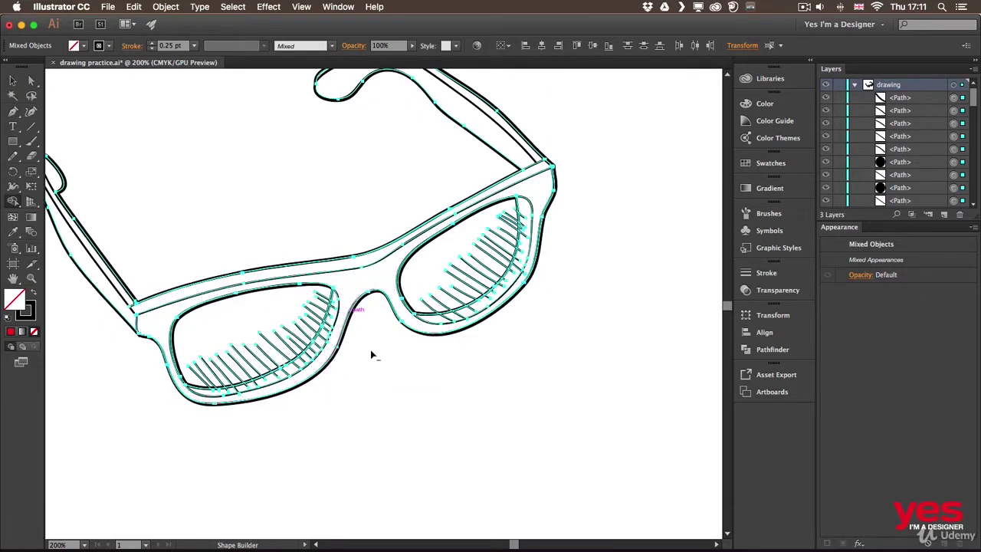
pyautogui.press('v')
pyautogui.click(656, 269)
# Delete the stray dot on the artboard to the lower left of the sunglasses.
pyautogui.press('super+minus')
pyautogui.press('super+minus')
pyautogui.press('super+minus')
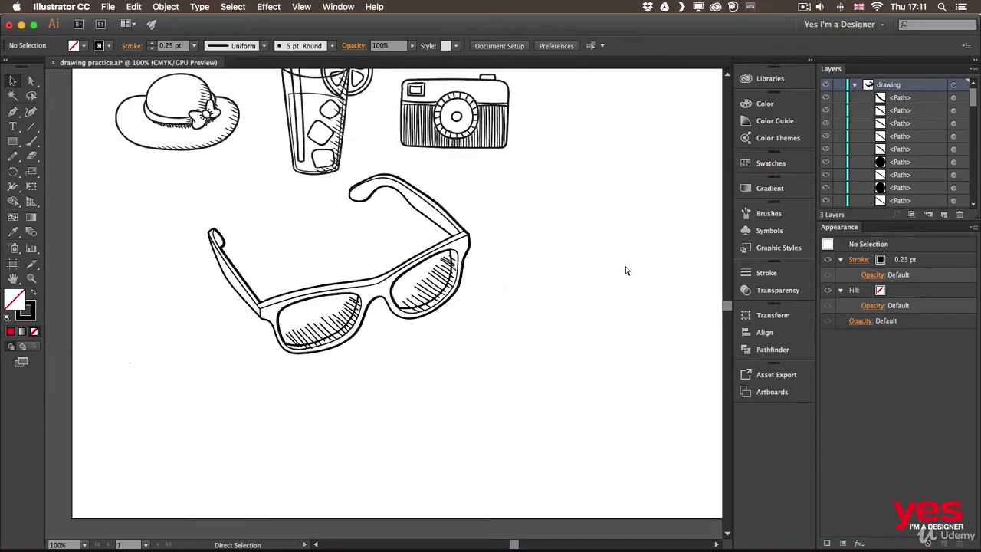
pyautogui.moveTo(556, 243); pyautogui.dragTo(572, 265)
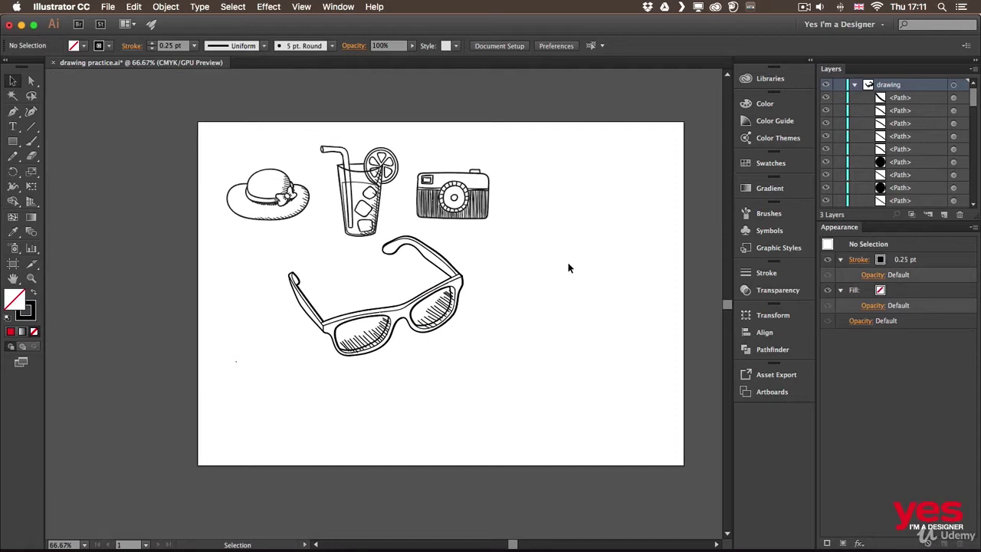
pyautogui.moveTo(225, 354); pyautogui.dragTo(254, 371)
pyautogui.press('Delete')
# Group all the sunglasses artwork and move the group to just below the camera icon.
pyautogui.moveTo(267, 238); pyautogui.dragTo(535, 388)
pyautogui.press('super+g')
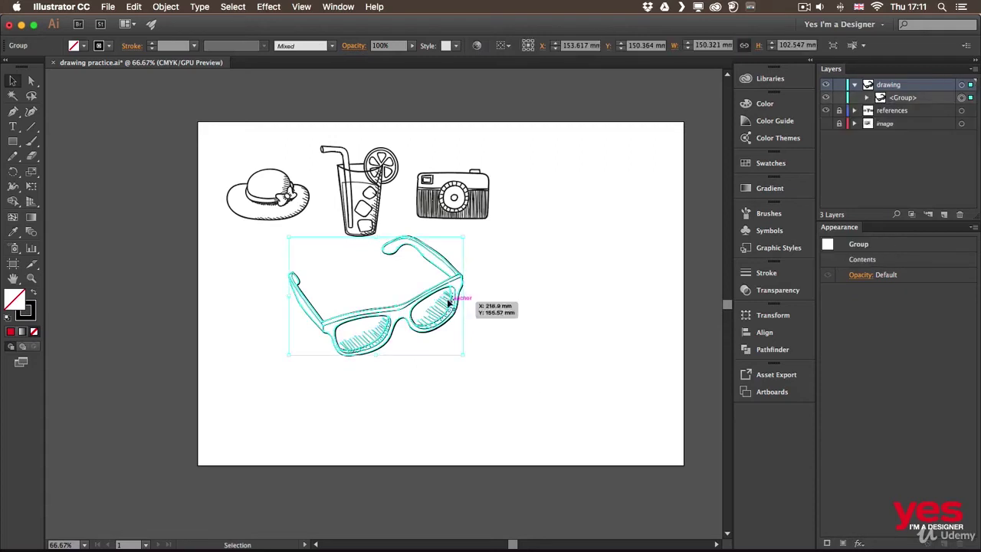
pyautogui.moveTo(450, 304); pyautogui.dragTo(582, 288)
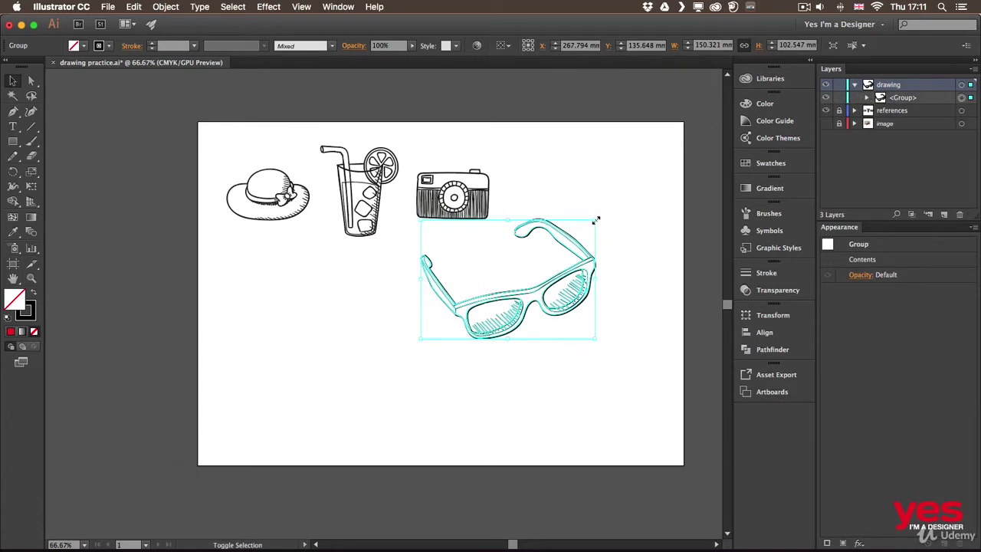
# Scale the sunglasses group down proportionally toward the reference icons' size, checking that Scale Strokes & Effects is enabled.
pyautogui.moveTo(596, 220); pyautogui.dragTo(549, 251)
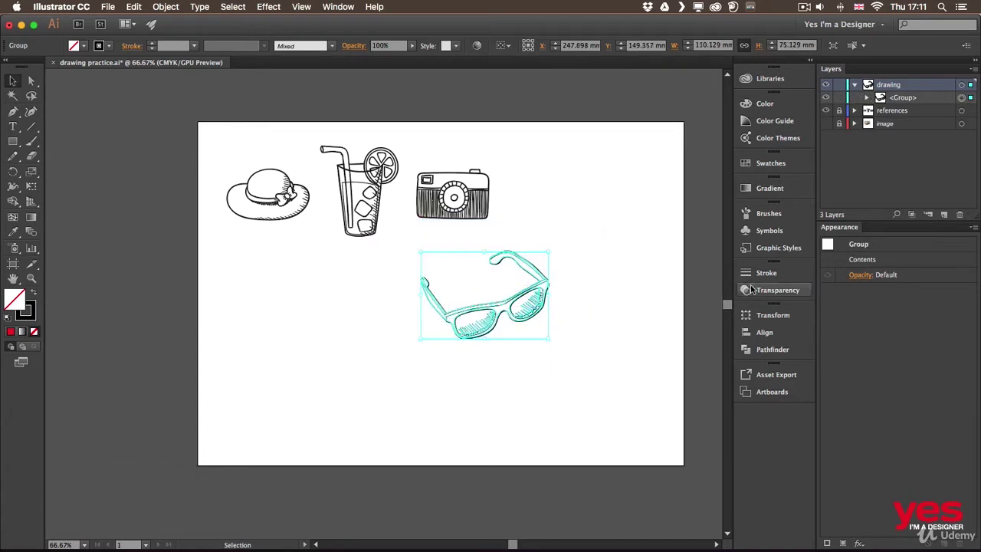
pyautogui.click(757, 316)
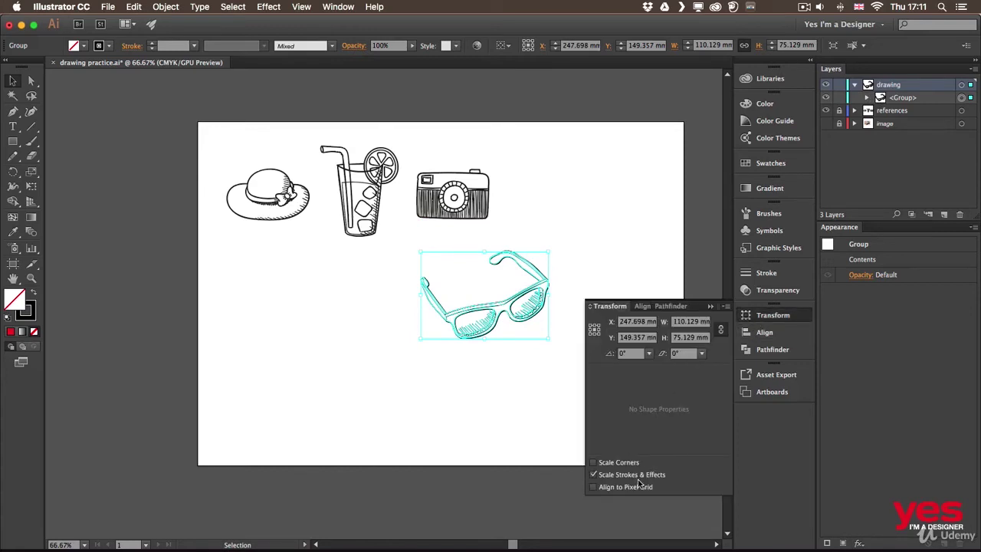
pyautogui.click(781, 318)
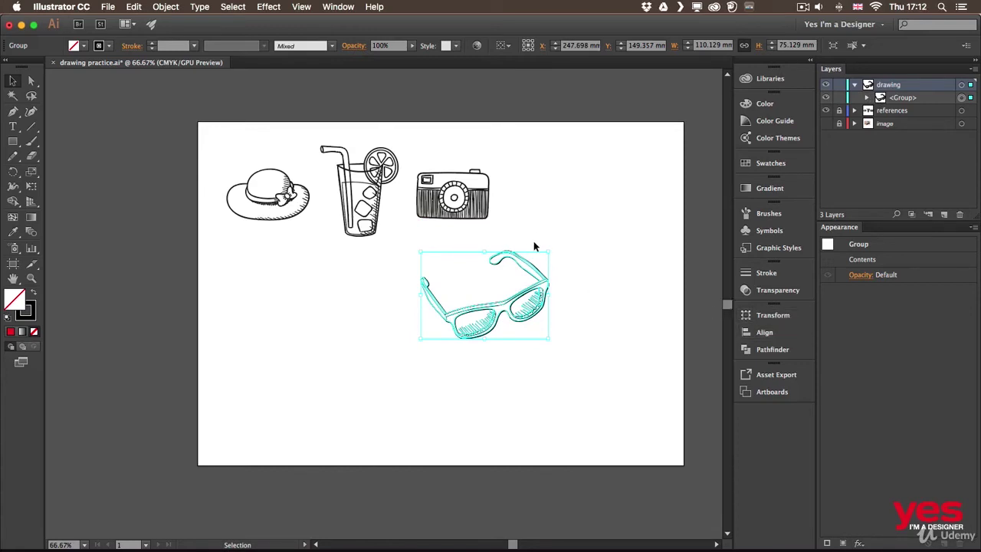
pyautogui.moveTo(548, 252)
pyautogui.mouseDown()
pyautogui.moveTo(475, 302)
pyautogui.moveTo(477, 286)
pyautogui.moveTo(552, 259)
pyautogui.moveTo(535, 260)
pyautogui.mouseUp()
# Move the sunglasses beside the camera in the icon row and rotate them slightly clockwise to level the frame.
pyautogui.moveTo(502, 295); pyautogui.dragTo(567, 199)
pyautogui.moveTo(628, 160); pyautogui.dragTo(656, 165)
pyautogui.click(567, 307)
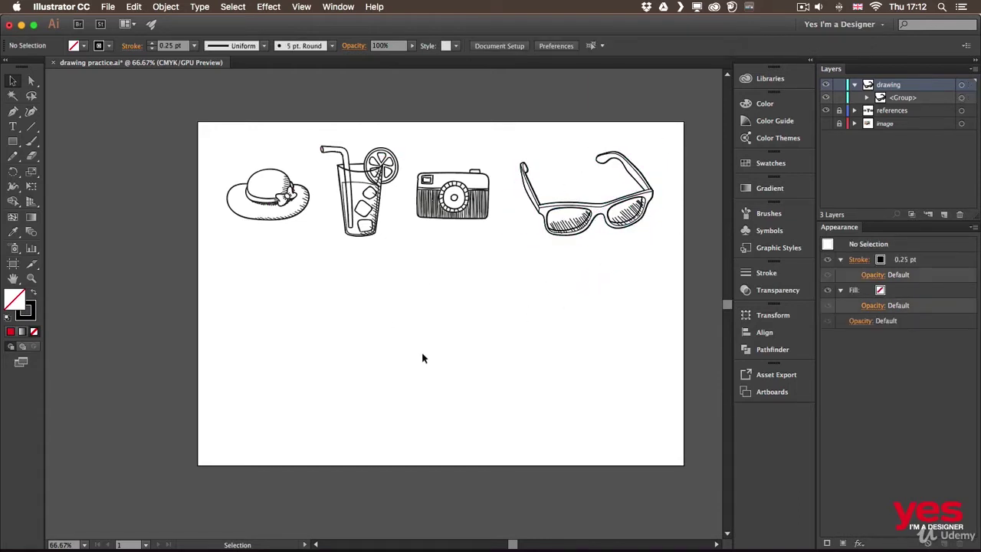
# Shrink the sunglasses slightly more, nudge them closer to the camera icon and deselect them.
pyautogui.moveTo(501, 135); pyautogui.dragTo(618, 276)
pyautogui.moveTo(652, 166); pyautogui.dragTo(634, 173)
pyautogui.moveTo(596, 211); pyautogui.dragTo(590, 210)
pyautogui.click(472, 313)
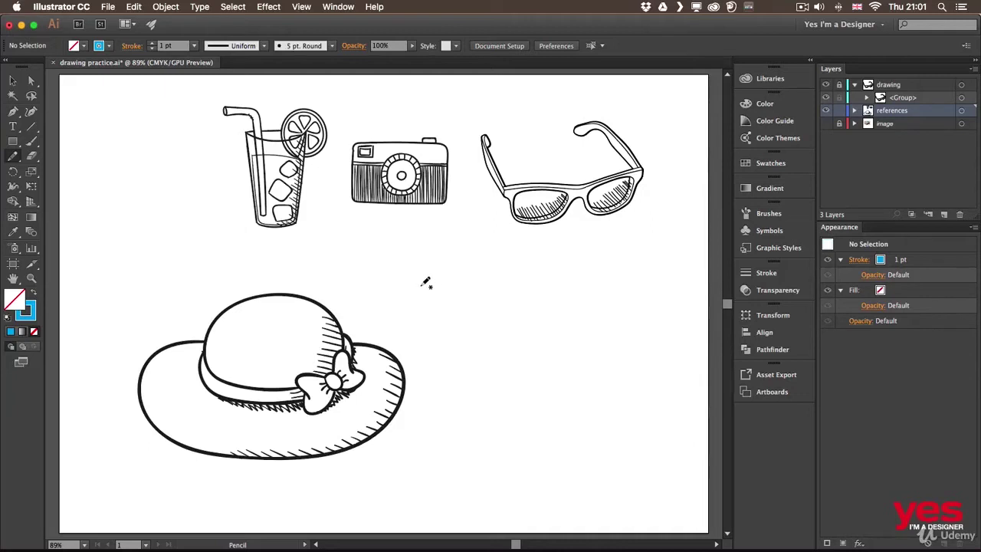
# Draw a blue wavy line about 132 mm wide with the Pencil below the sunglasses and a similar Paintbrush wave beneath it.
pyautogui.moveTo(425, 285)
pyautogui.mouseDown()
pyautogui.moveTo(473, 283)
pyautogui.moveTo(533, 262)
pyautogui.moveTo(573, 279)
pyautogui.moveTo(630, 274)
pyautogui.mouseUp()
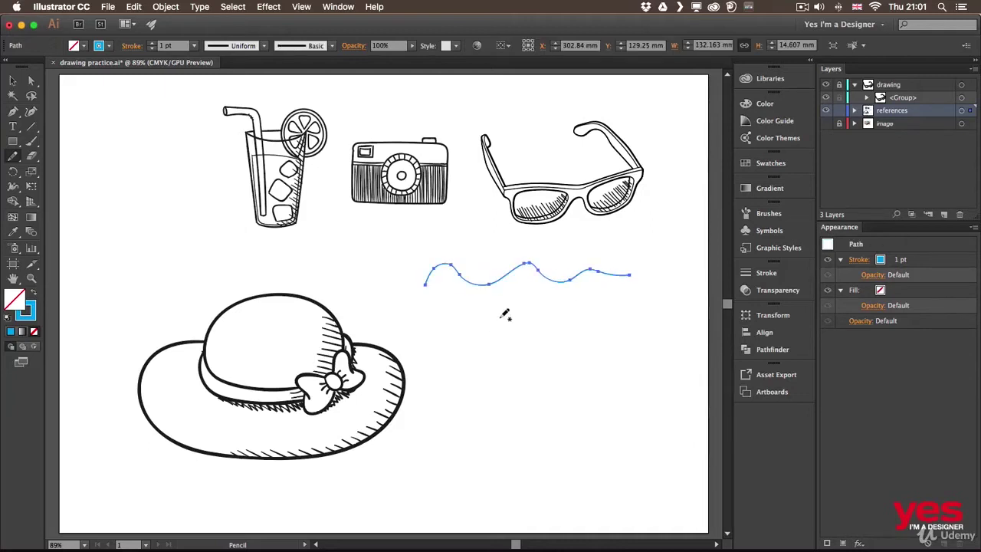
pyautogui.press('b')
pyautogui.moveTo(424, 341)
pyautogui.mouseDown()
pyautogui.moveTo(438, 319)
pyautogui.moveTo(462, 333)
pyautogui.moveTo(493, 318)
pyautogui.moveTo(612, 322)
pyautogui.mouseUp()
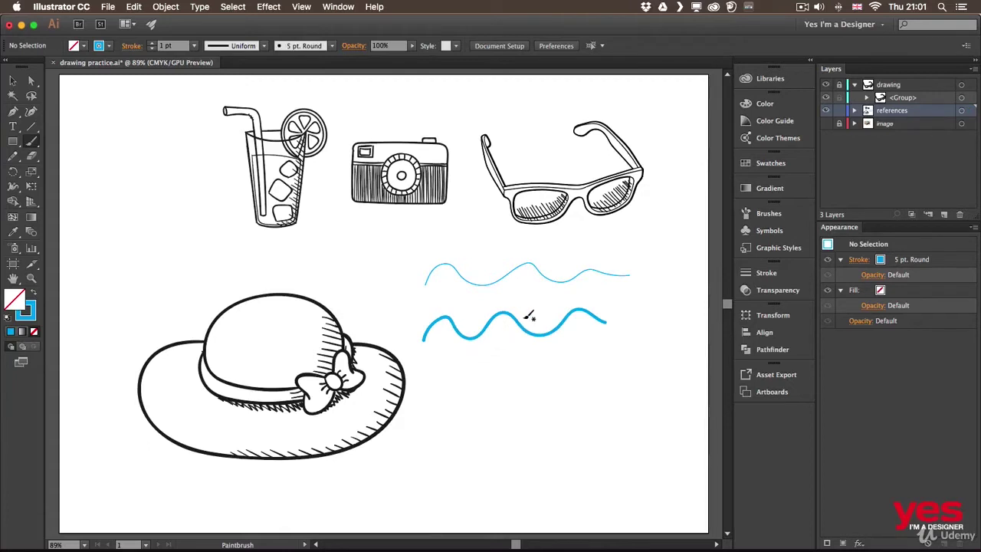
# Switch to the Blob Brush and set its default brush size to 64 pt, controlled by Pressure.
pyautogui.hotkey('shift', 'b')
pyautogui.click(32, 144)
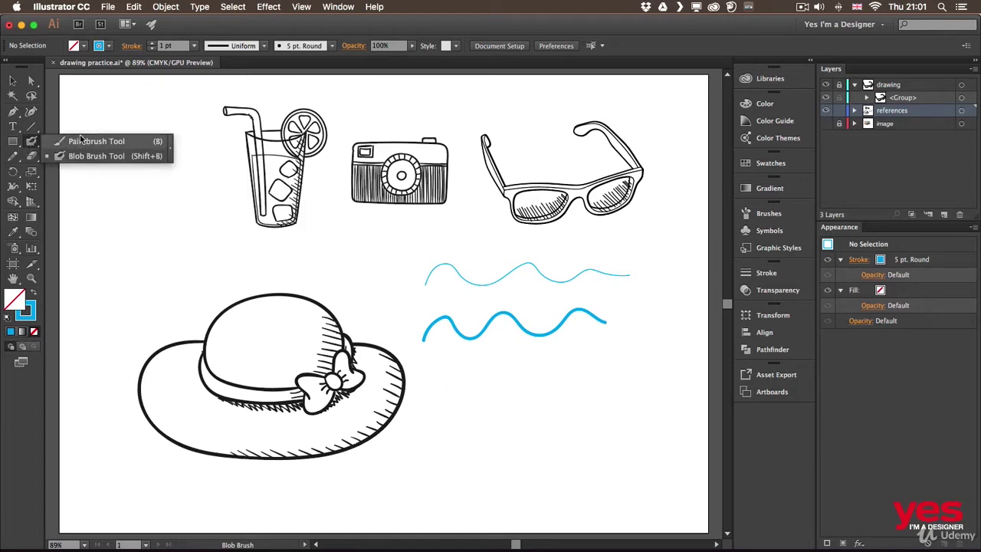
pyautogui.click(140, 158)
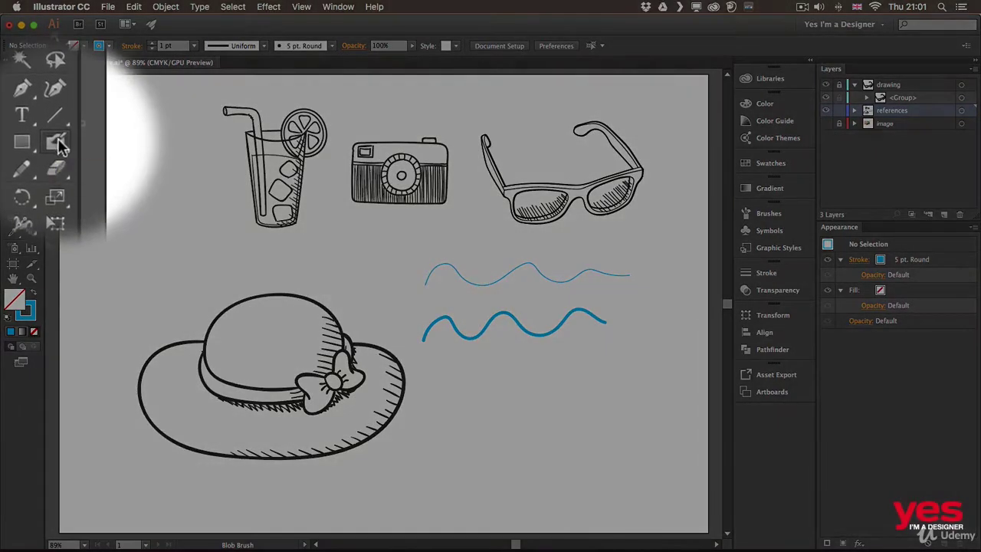
pyautogui.doubleClick(32, 141)
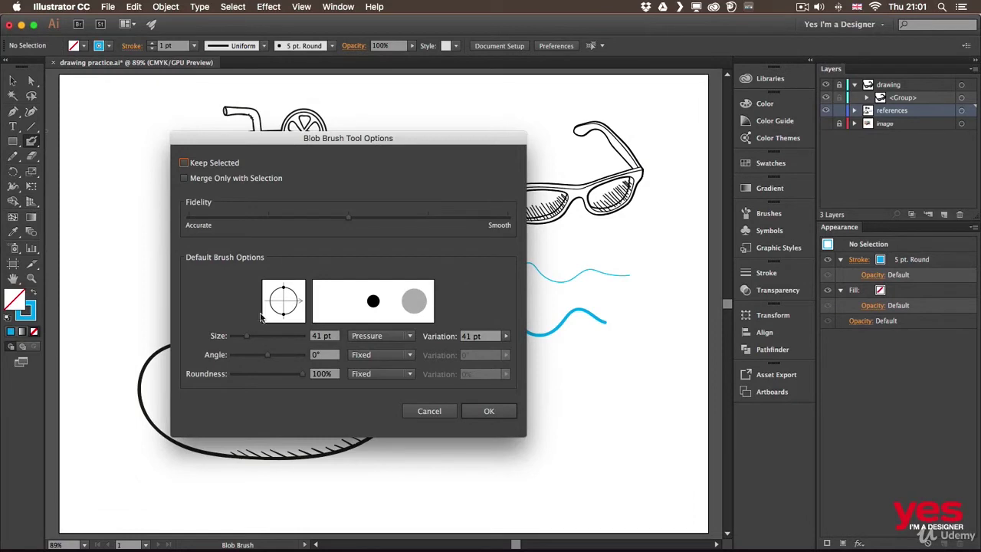
pyautogui.moveTo(247, 335); pyautogui.dragTo(252, 335)
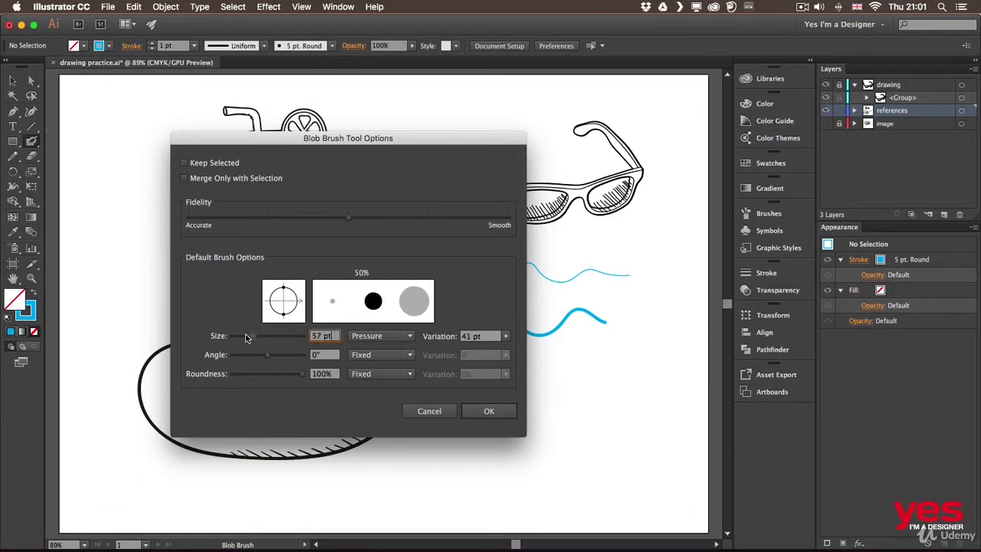
pyautogui.click(383, 339)
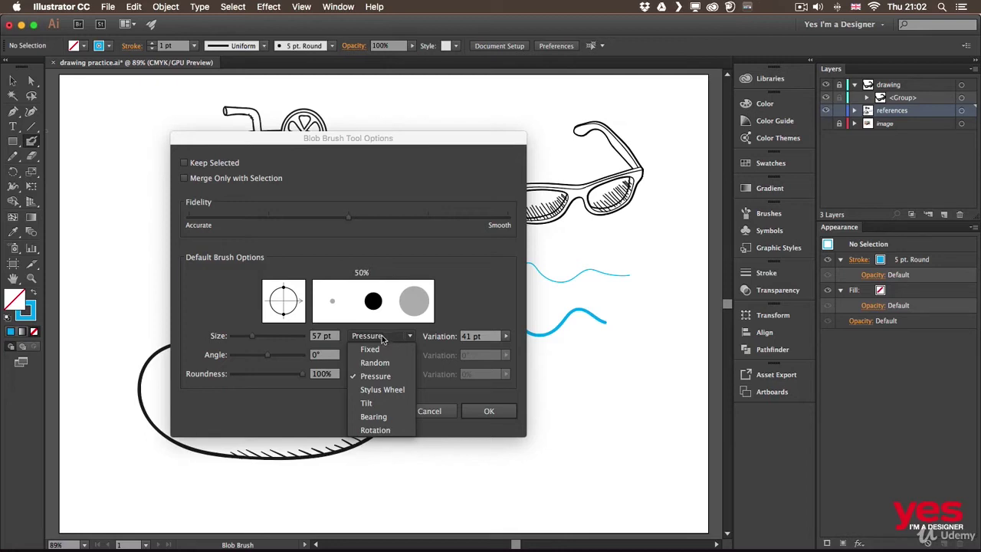
pyautogui.click(377, 348)
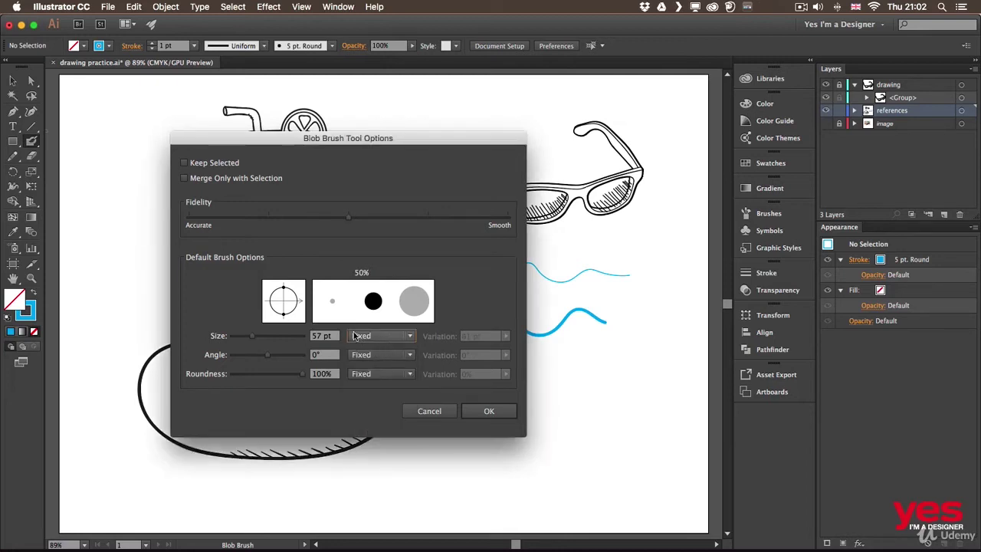
pyautogui.moveTo(249, 339); pyautogui.dragTo(254, 337)
pyautogui.click(375, 336)
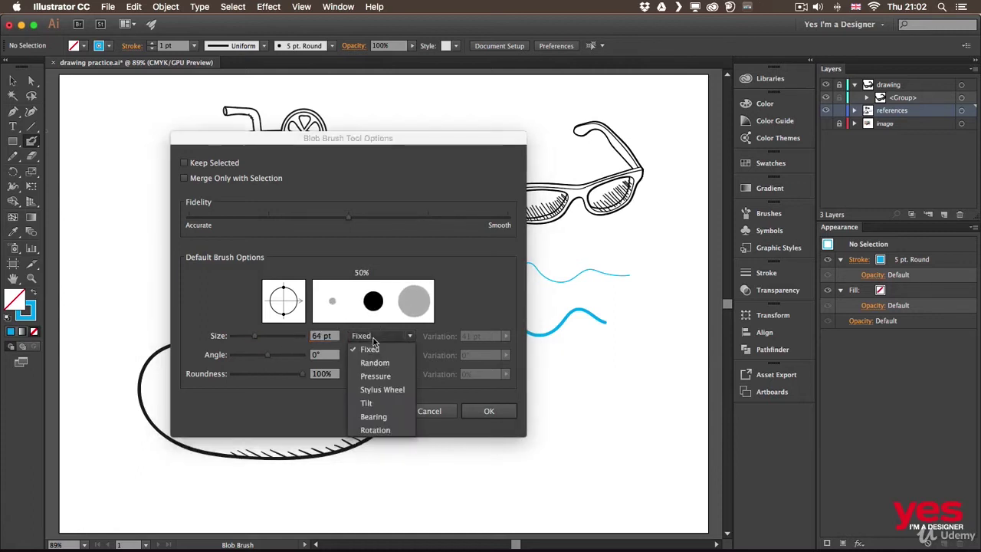
pyautogui.click(381, 377)
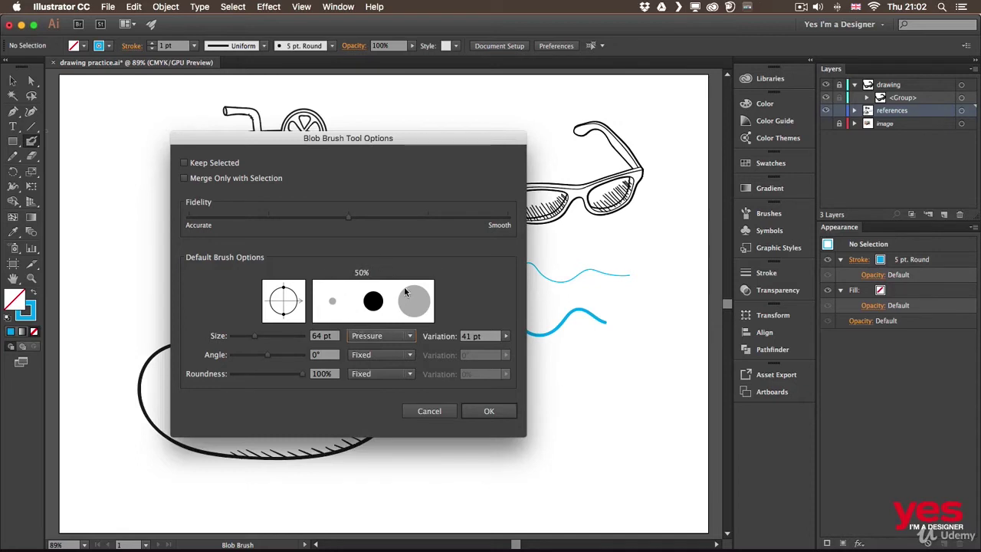
pyautogui.click(486, 412)
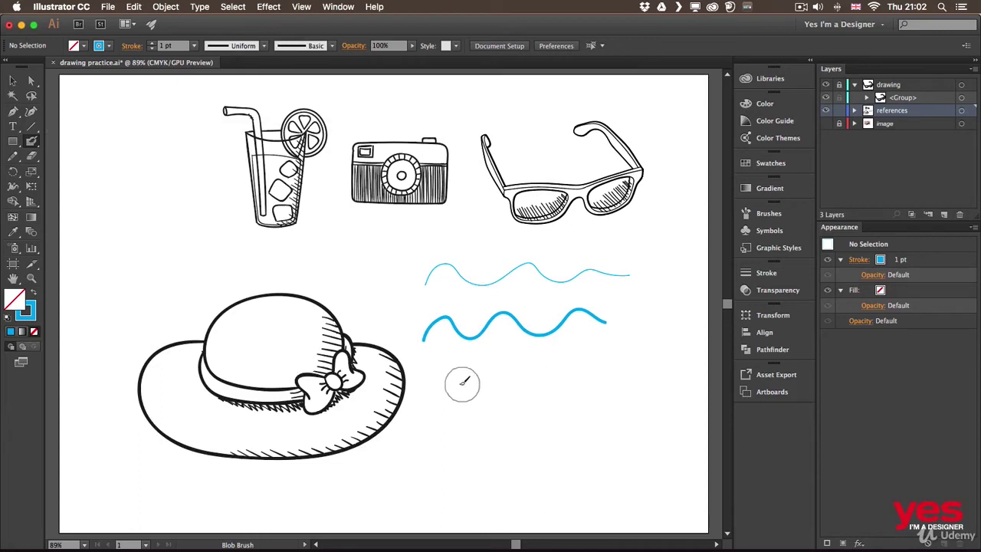
# Paint a thick blue Blob Brush shape about 159 mm wide below the two wavy lines and nudge it slightly down and left.
pyautogui.moveTo(449, 385)
pyautogui.mouseDown()
pyautogui.moveTo(479, 389)
pyautogui.moveTo(494, 377)
pyautogui.moveTo(509, 395)
pyautogui.moveTo(542, 382)
pyautogui.moveTo(550, 404)
pyautogui.moveTo(563, 380)
pyautogui.moveTo(602, 396)
pyautogui.moveTo(609, 369)
pyautogui.moveTo(641, 396)
pyautogui.moveTo(673, 374)
pyautogui.mouseUp()
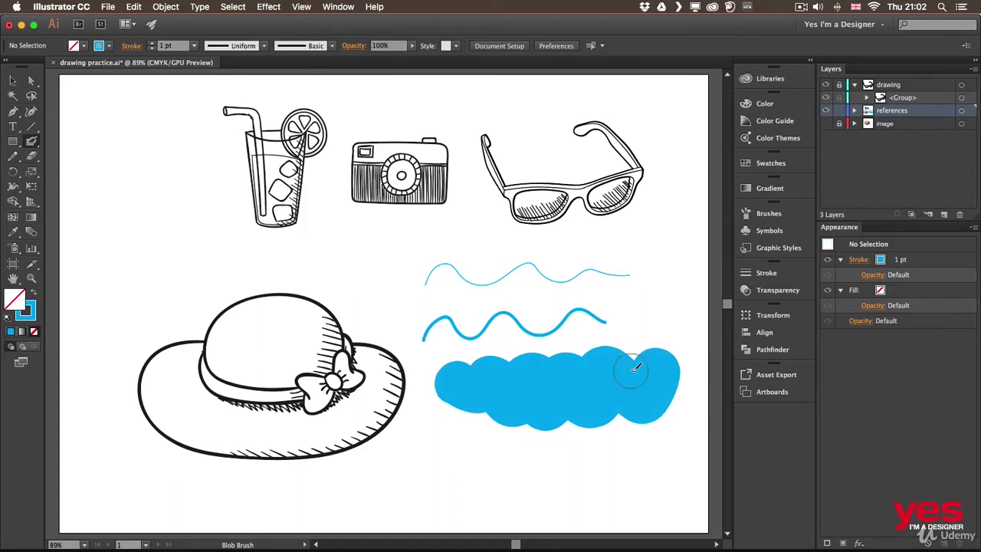
pyautogui.press('v')
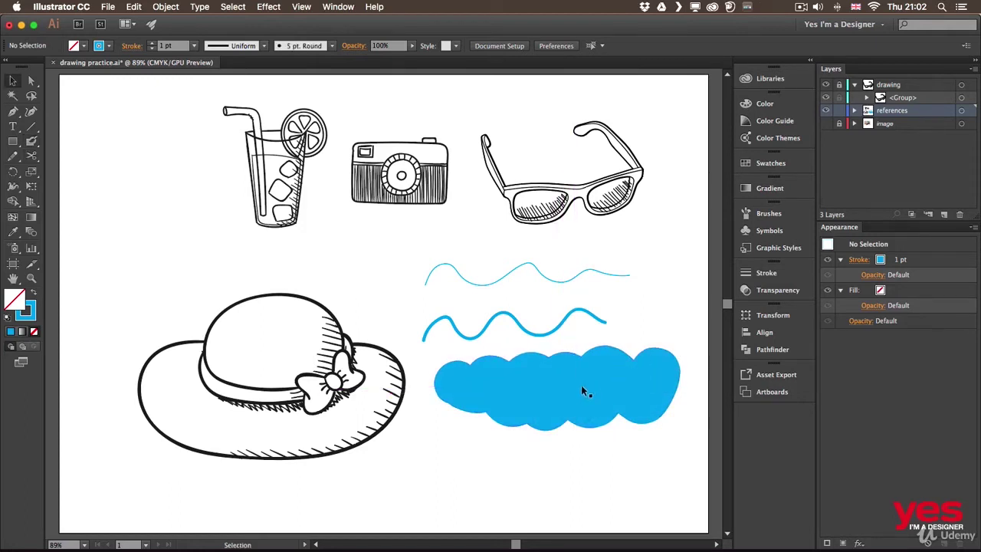
pyautogui.click(586, 375)
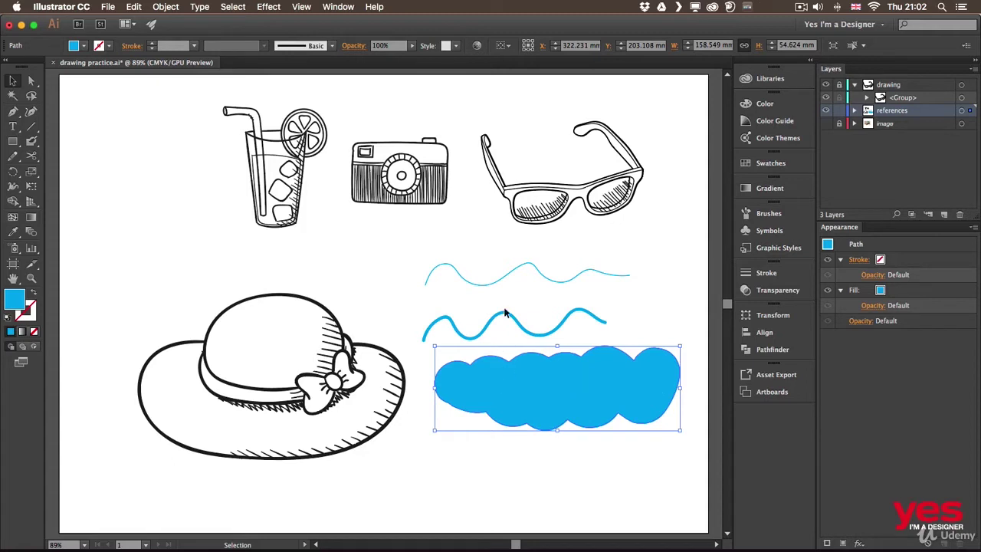
pyautogui.click(499, 331)
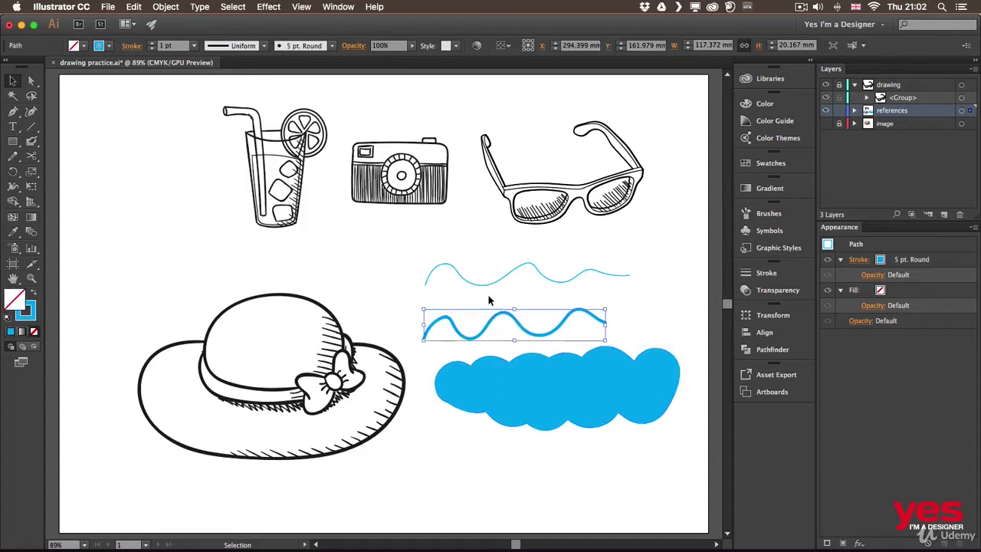
pyautogui.click(423, 284)
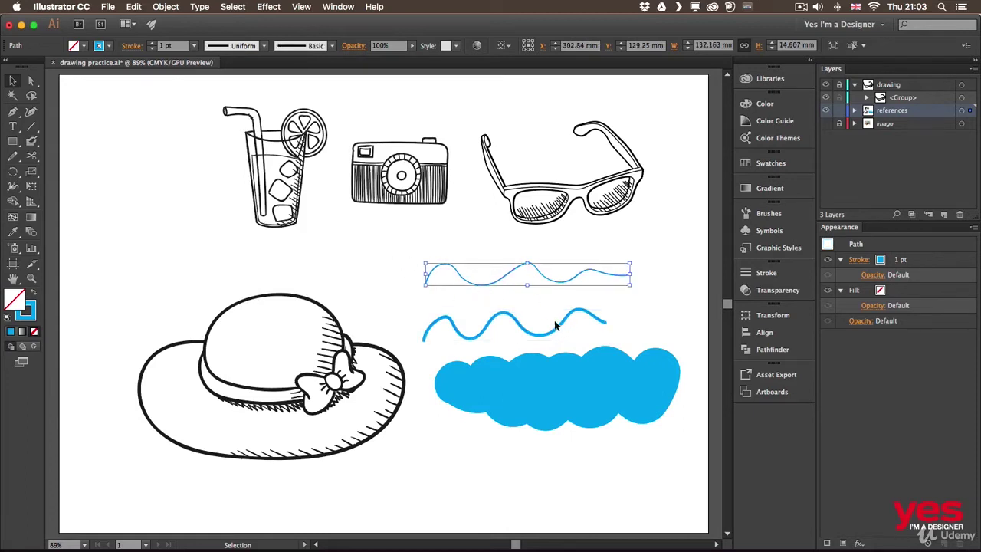
pyautogui.moveTo(527, 387); pyautogui.dragTo(520, 396)
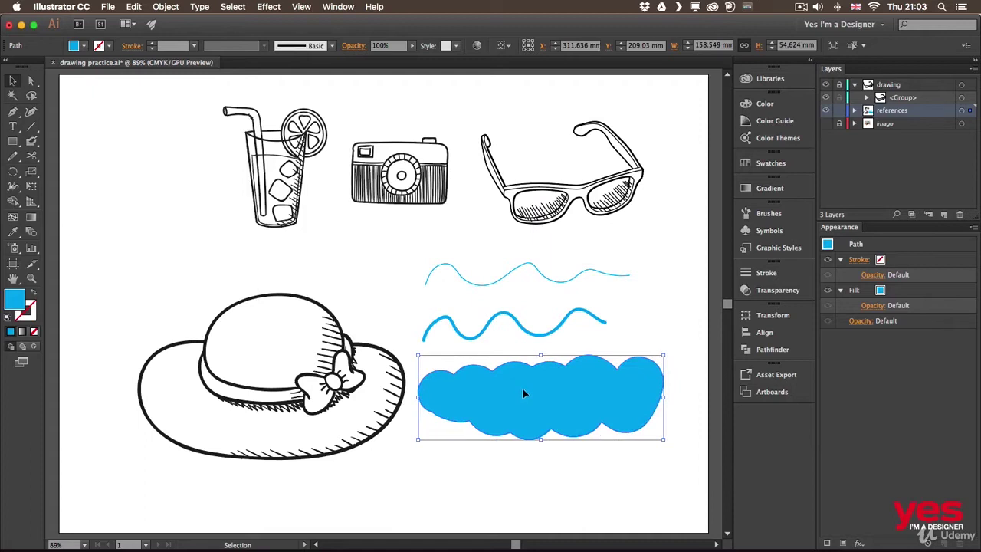
# Change the fill of the thick Blob Brush shape to yellow.
pyautogui.click(629, 324)
pyautogui.click(526, 373)
pyautogui.click(75, 47)
pyautogui.click(46, 65)
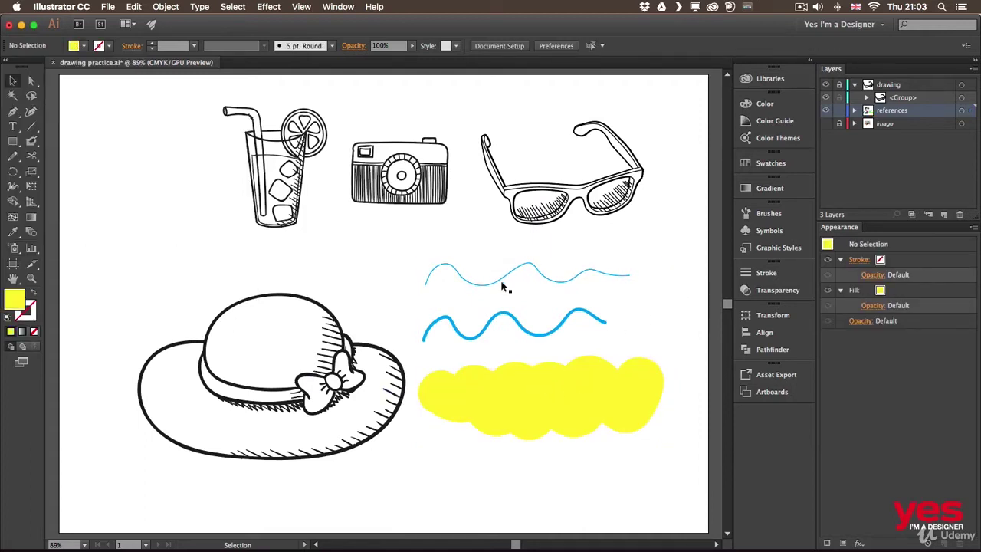
# Recolour the strokes of both wavy lines to yellow.
pyautogui.moveTo(505, 260); pyautogui.dragTo(524, 333)
pyautogui.click(109, 47)
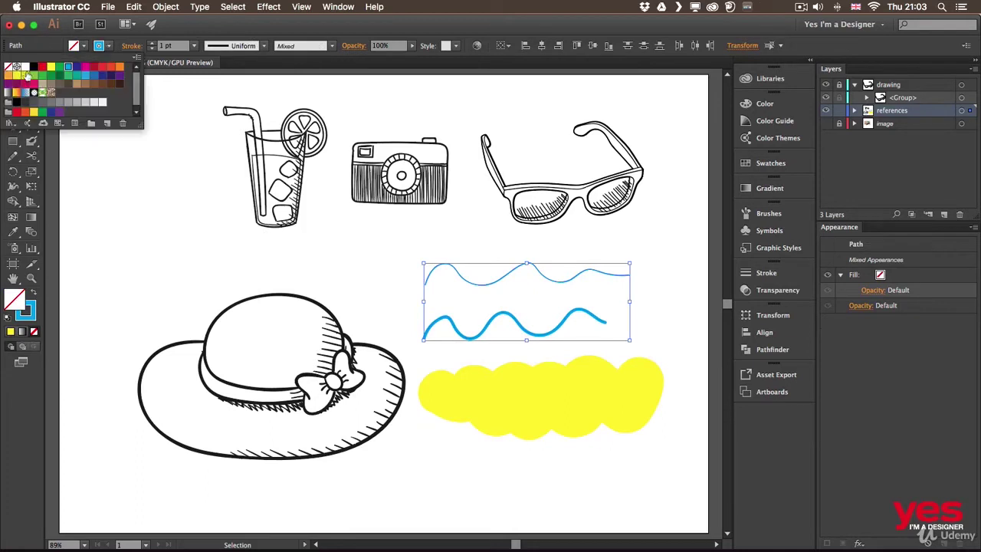
pyautogui.click(50, 66)
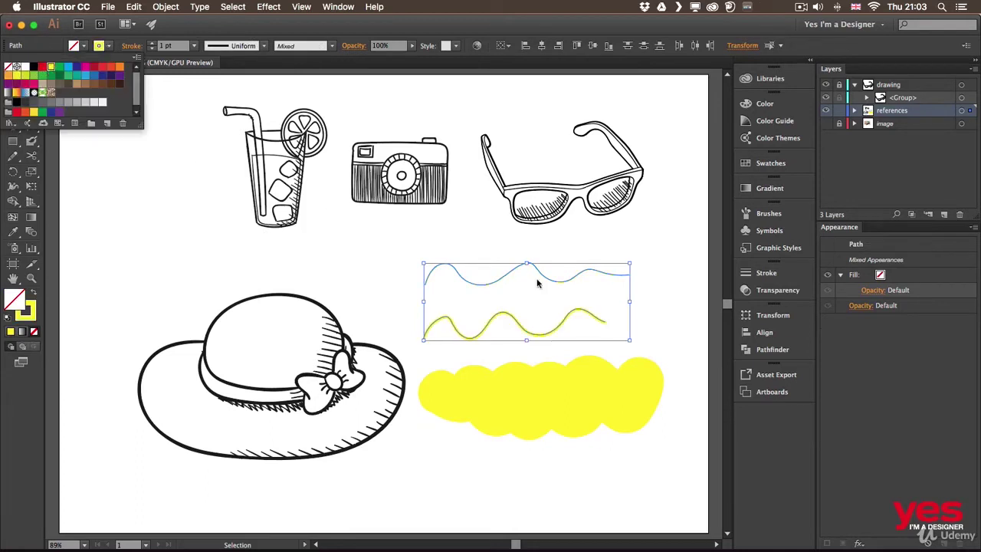
pyautogui.click(644, 307)
# Examine the anchor points and path structure of the two wavy lines and the thick Blob Brush shape.
pyautogui.click(579, 320)
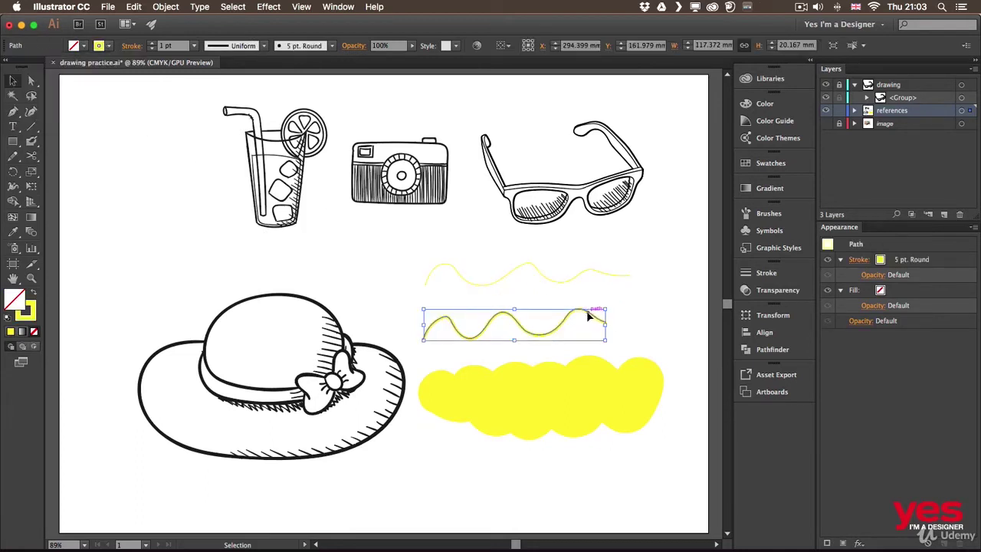
pyautogui.press('a')
pyautogui.click(553, 281)
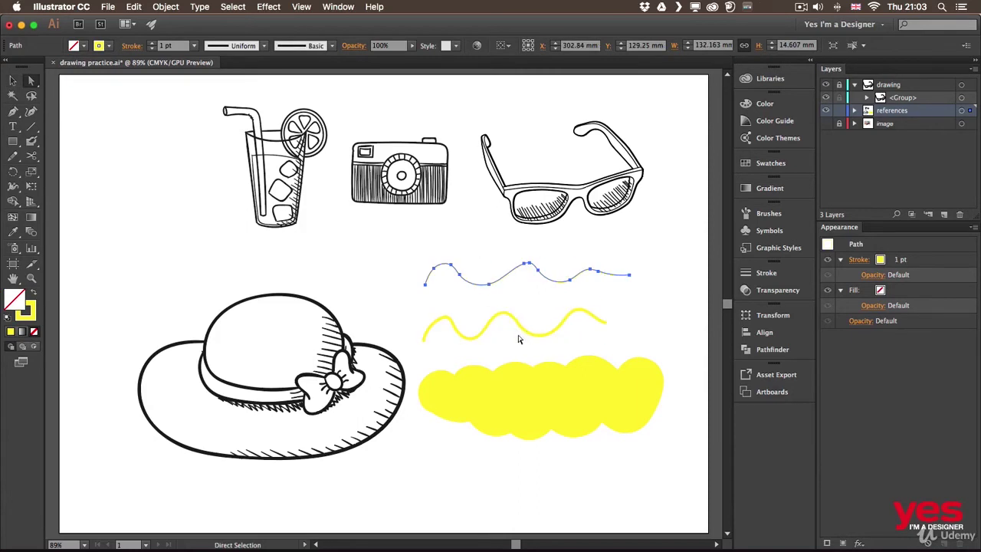
pyautogui.click(519, 327)
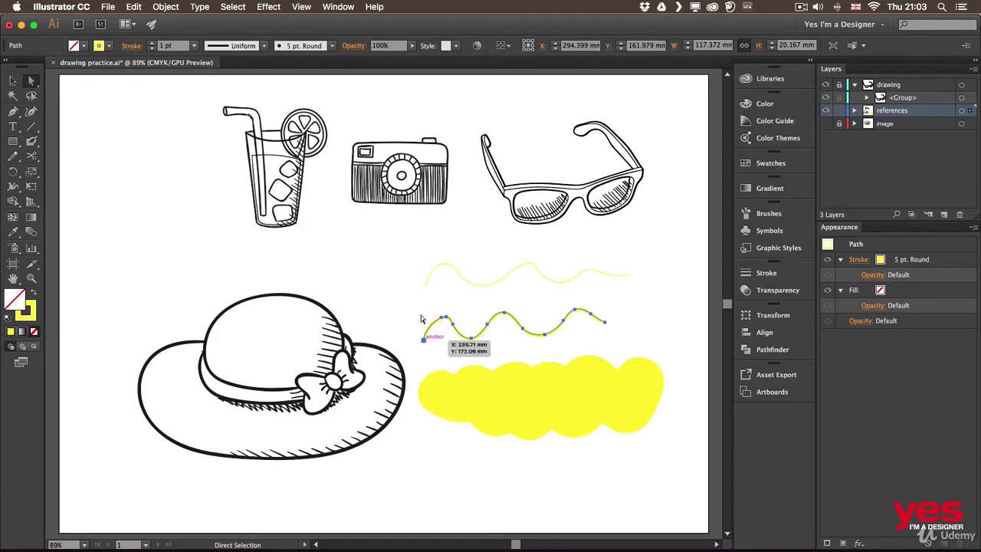
pyautogui.press('v')
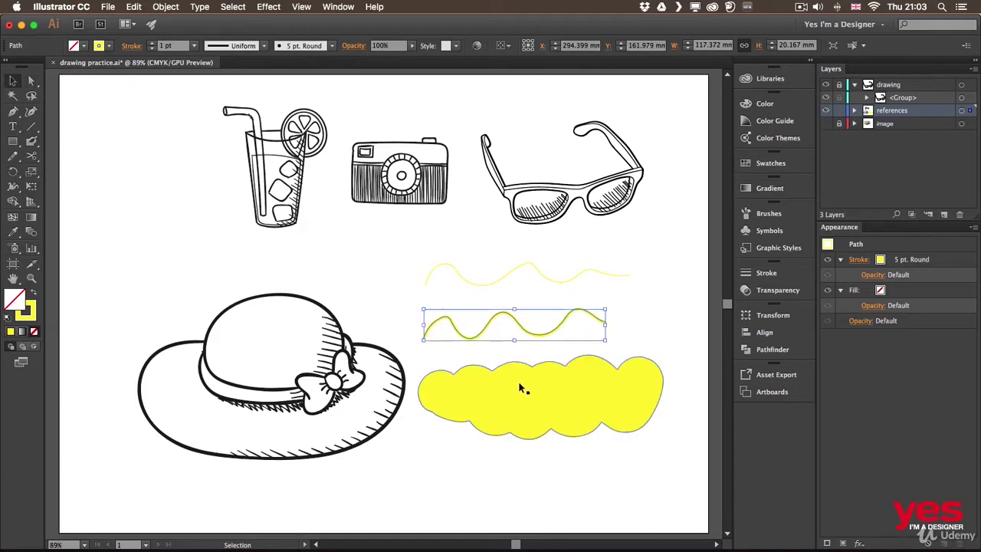
pyautogui.click(521, 388)
pyautogui.press('a')
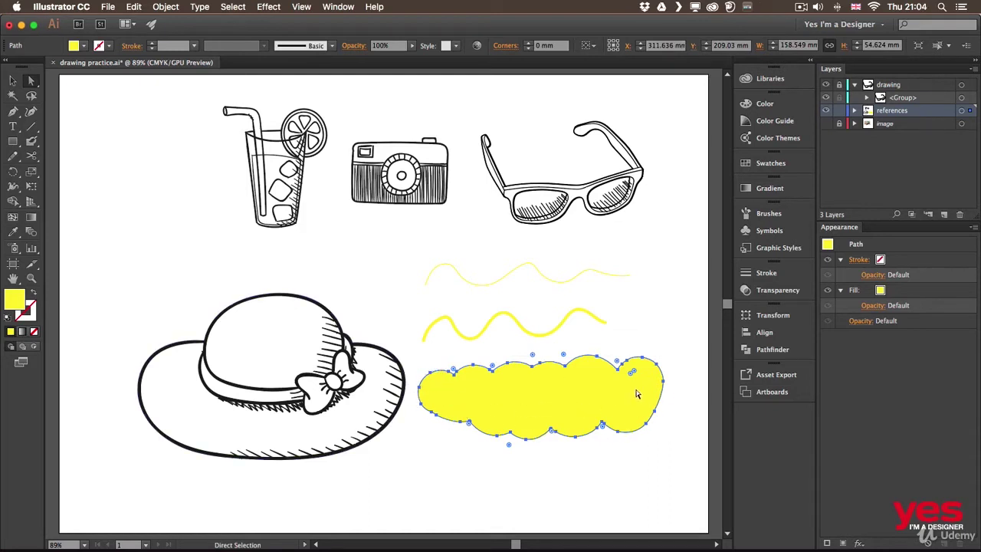
pyautogui.press('v')
# Delete both wavy lines and the thick Blob Brush shape beside the hat.
pyautogui.click(668, 316)
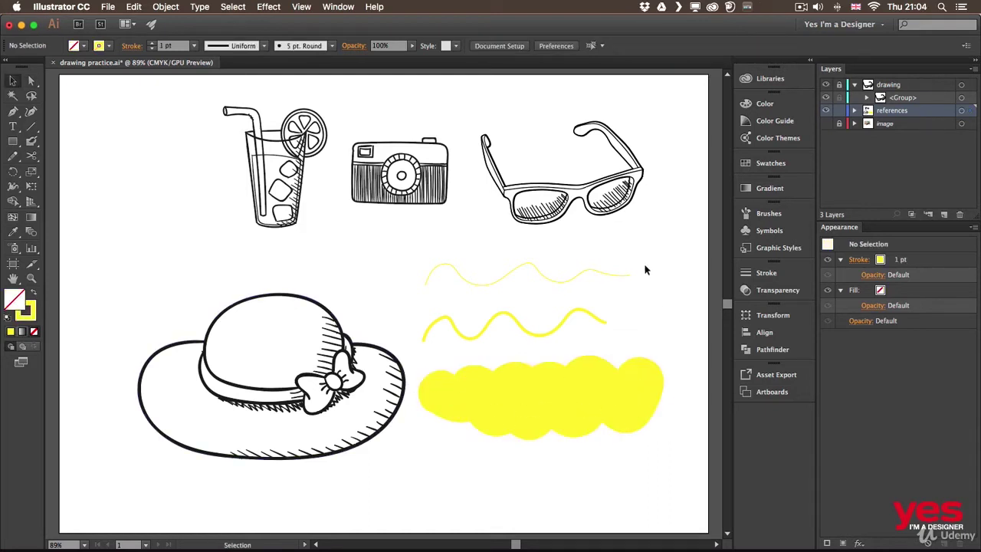
pyautogui.moveTo(646, 270); pyautogui.dragTo(514, 414)
pyautogui.press('Delete')
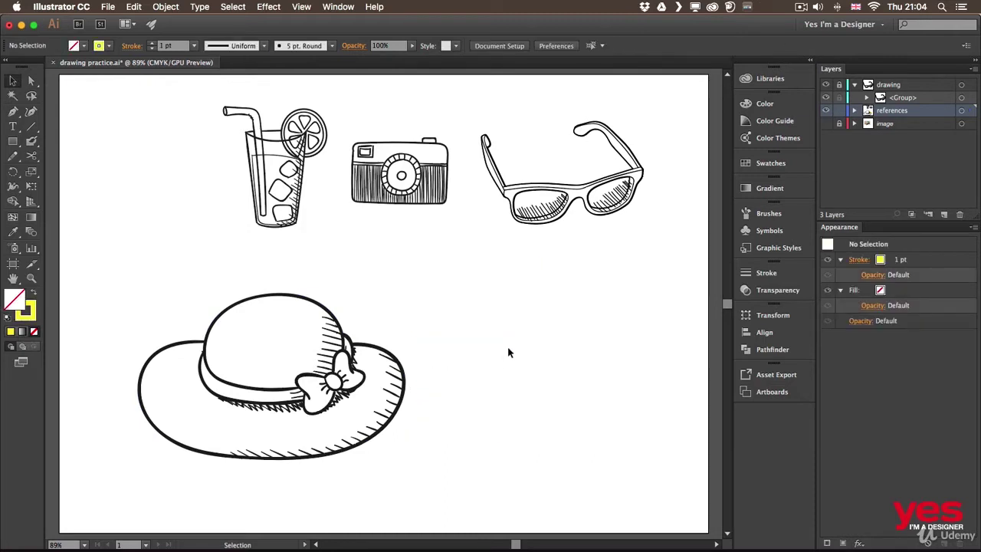
# With a smaller Blob Brush, paint a yellow scribble beside the hat, extend it with an overlapping stroke, and add a separate narrow scribble.
pyautogui.hotkey('shift', 'b')
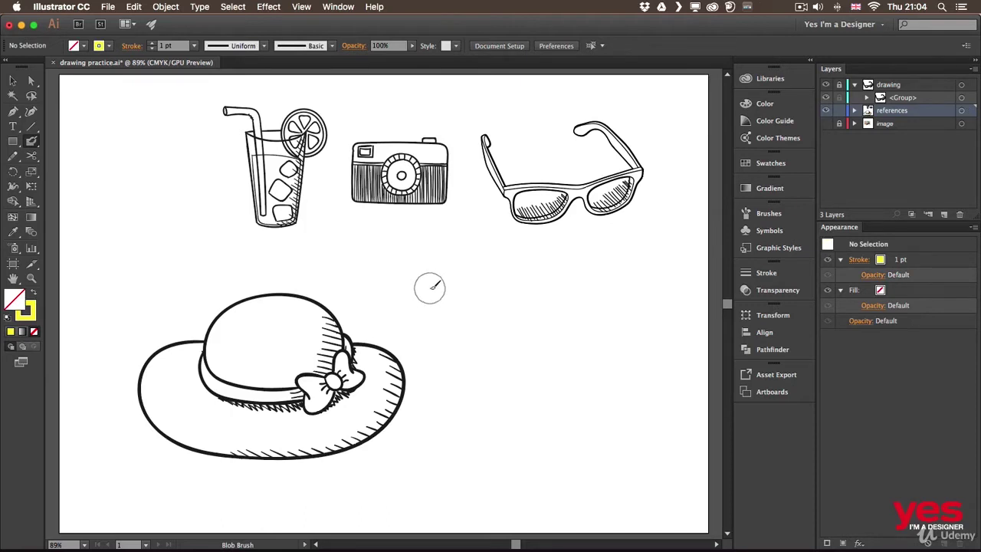
pyautogui.press('[')
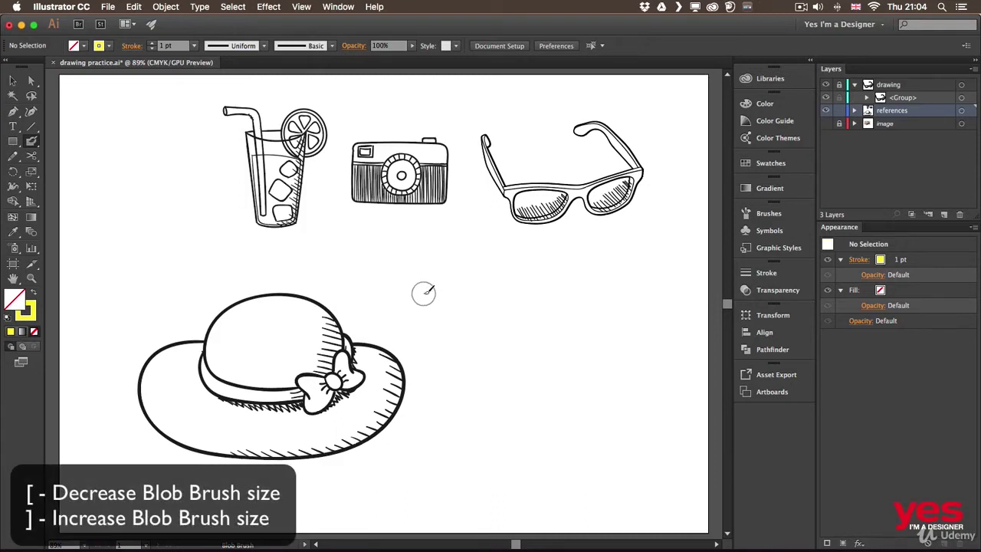
pyautogui.moveTo(431, 271)
pyautogui.mouseDown()
pyautogui.moveTo(477, 268)
pyautogui.moveTo(480, 353)
pyautogui.moveTo(553, 325)
pyautogui.moveTo(594, 399)
pyautogui.mouseUp()
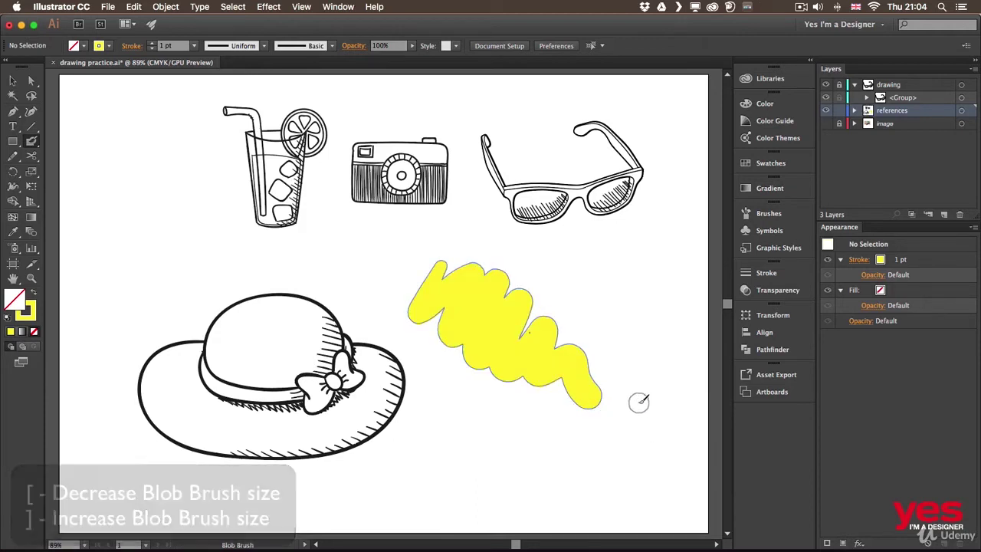
pyautogui.moveTo(585, 268)
pyautogui.mouseDown()
pyautogui.moveTo(548, 289)
pyautogui.moveTo(588, 327)
pyautogui.moveTo(526, 411)
pyautogui.moveTo(568, 376)
pyautogui.moveTo(592, 399)
pyautogui.moveTo(627, 379)
pyautogui.mouseUp()
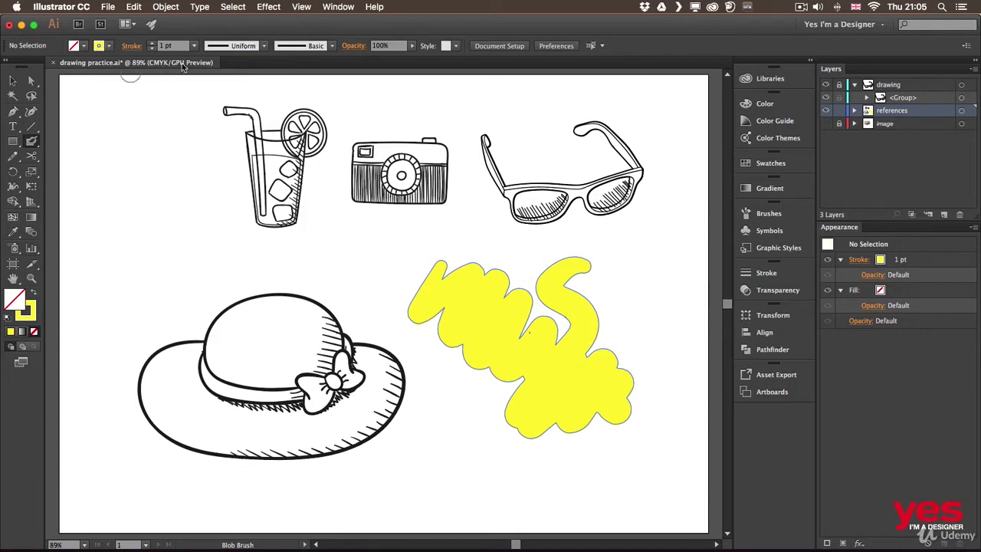
pyautogui.moveTo(650, 264)
pyautogui.mouseDown()
pyautogui.moveTo(659, 300)
pyautogui.moveTo(661, 366)
pyautogui.mouseUp()
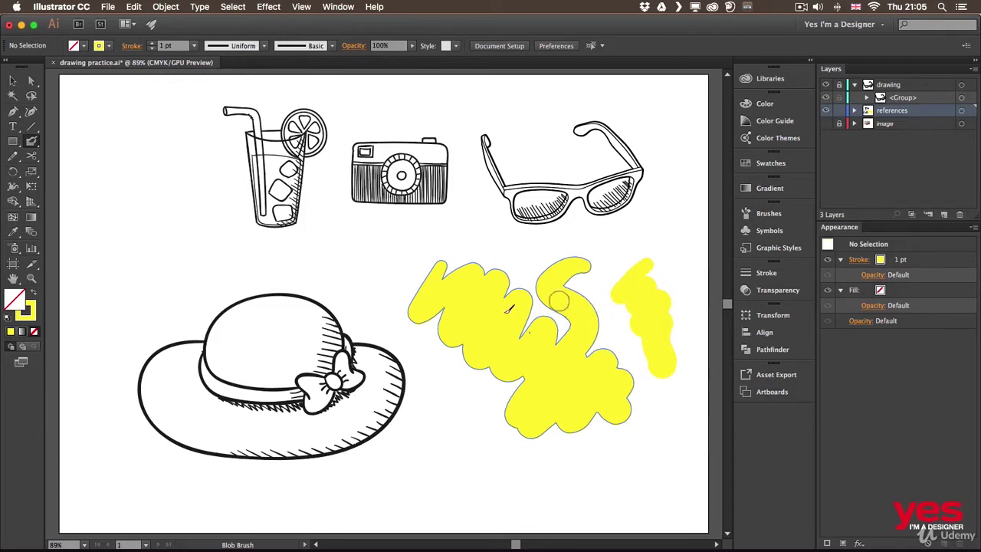
# Select the large and narrow yellow scribbles in turn to check which strokes merged, and clear the selection.
pyautogui.press('v')
pyautogui.click(582, 313)
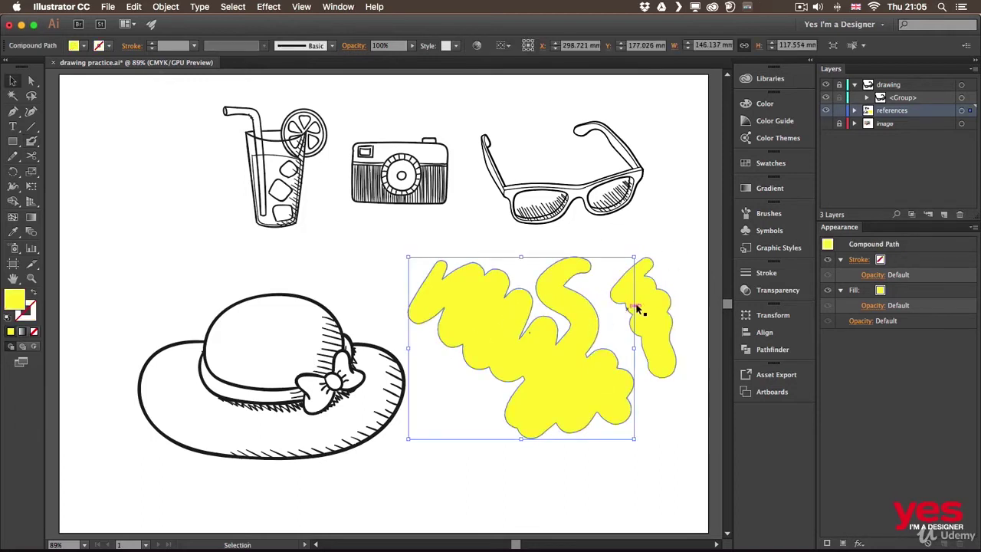
pyautogui.click(638, 310)
pyautogui.hotkey('shift', 'b')
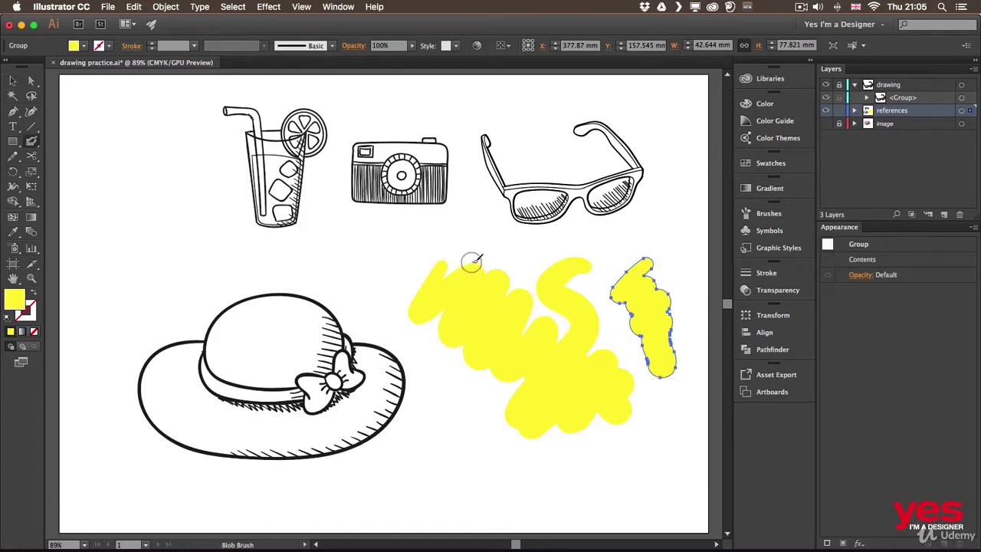
pyautogui.press('v')
pyautogui.click(648, 232)
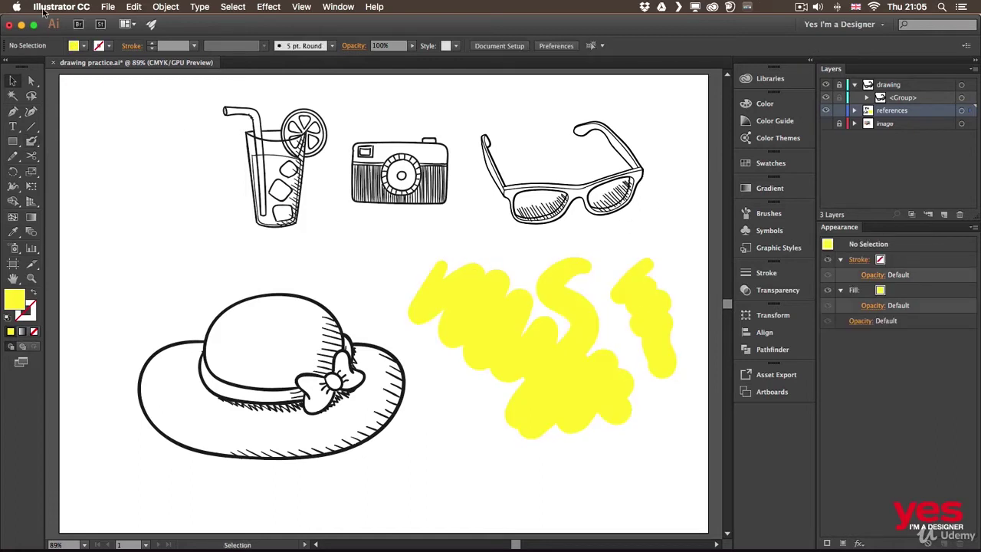
# Set the fill to blue and paint a Blob Brush zigzag about 152 mm wide across the yellow scribbles.
pyautogui.click(86, 46)
pyautogui.click(68, 67)
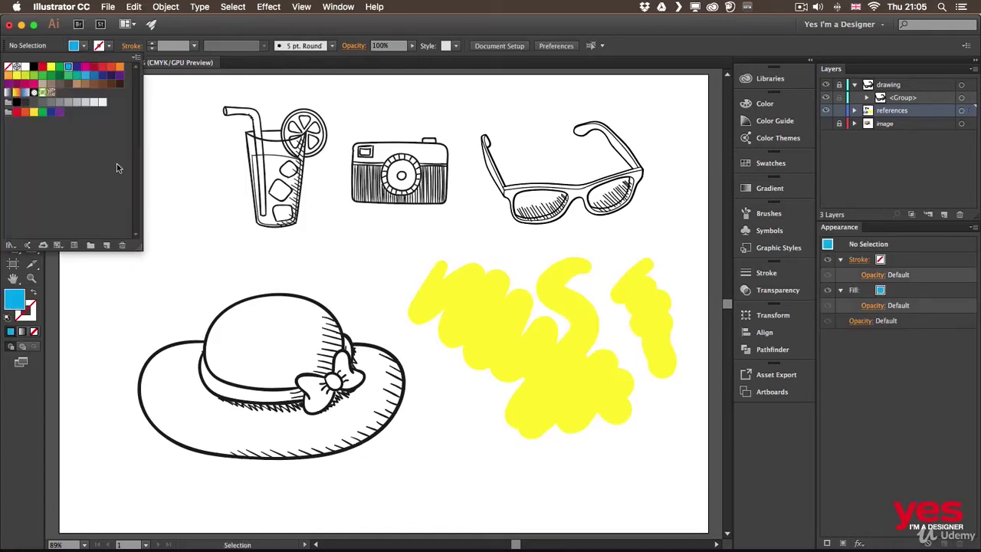
pyautogui.click(471, 381)
pyautogui.hotkey('shift', 'b')
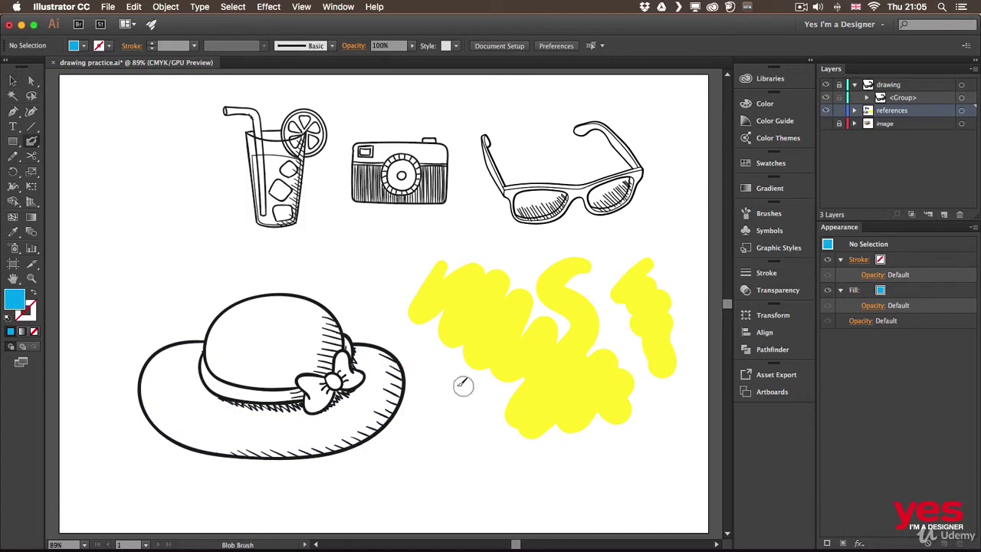
pyautogui.moveTo(454, 386)
pyautogui.mouseDown()
pyautogui.moveTo(571, 318)
pyautogui.moveTo(678, 297)
pyautogui.moveTo(515, 392)
pyautogui.moveTo(619, 366)
pyautogui.mouseUp()
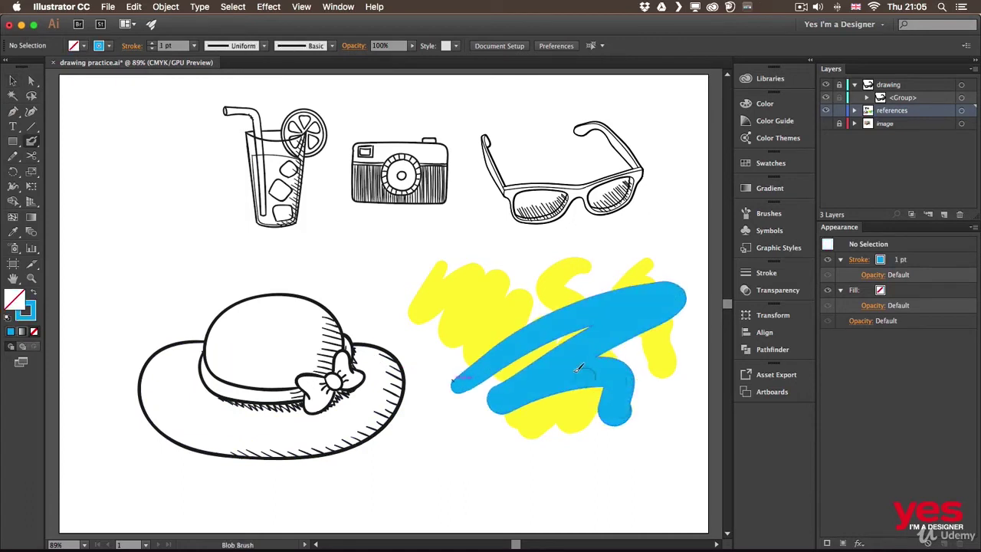
# Select the blue zigzag and each yellow scribble in turn to check whether different colours stay separate shapes.
pyautogui.press('v')
pyautogui.click(601, 316)
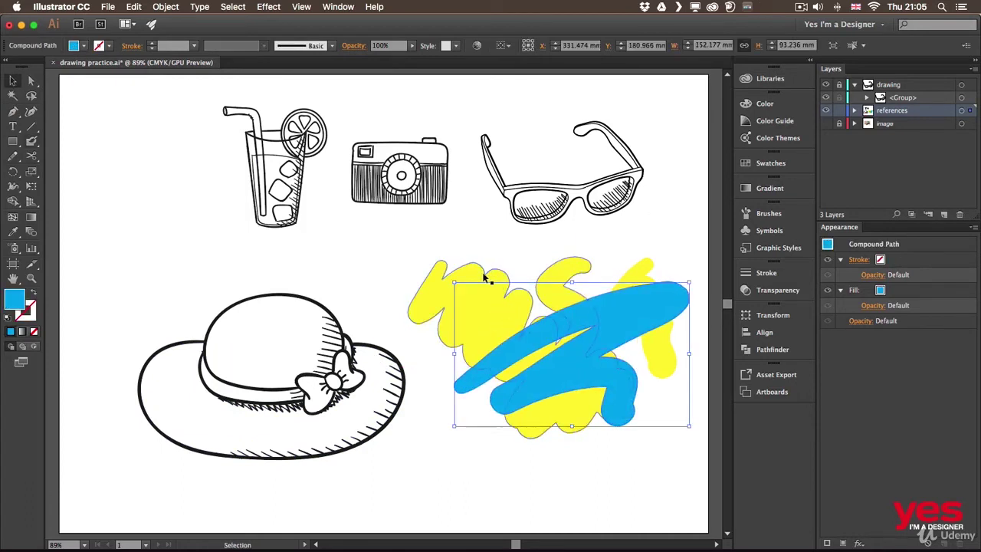
pyautogui.click(484, 277)
pyautogui.click(652, 350)
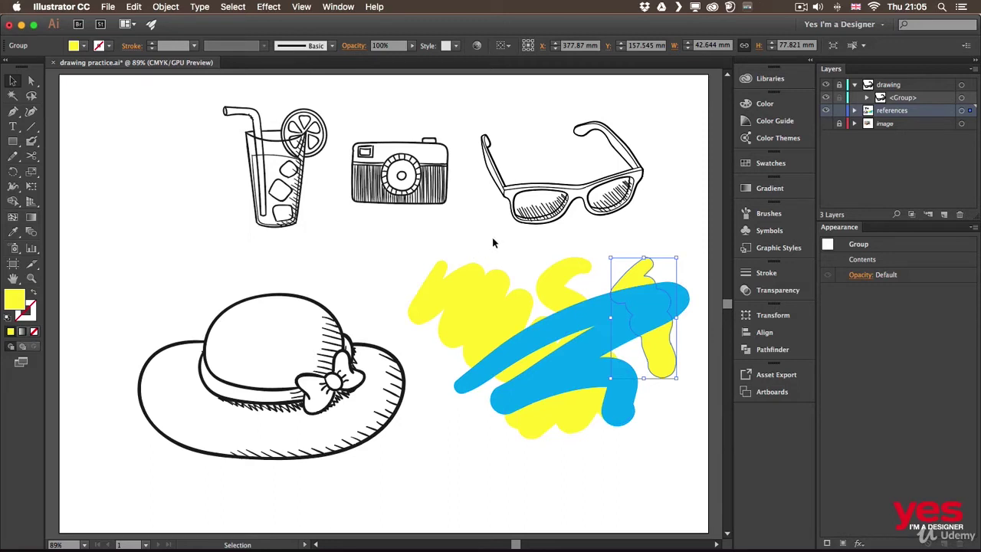
# Delete the blue zigzag and all the yellow scribbles beside the hat.
pyautogui.moveTo(480, 240); pyautogui.dragTo(546, 318)
pyautogui.moveTo(664, 418); pyautogui.dragTo(636, 408)
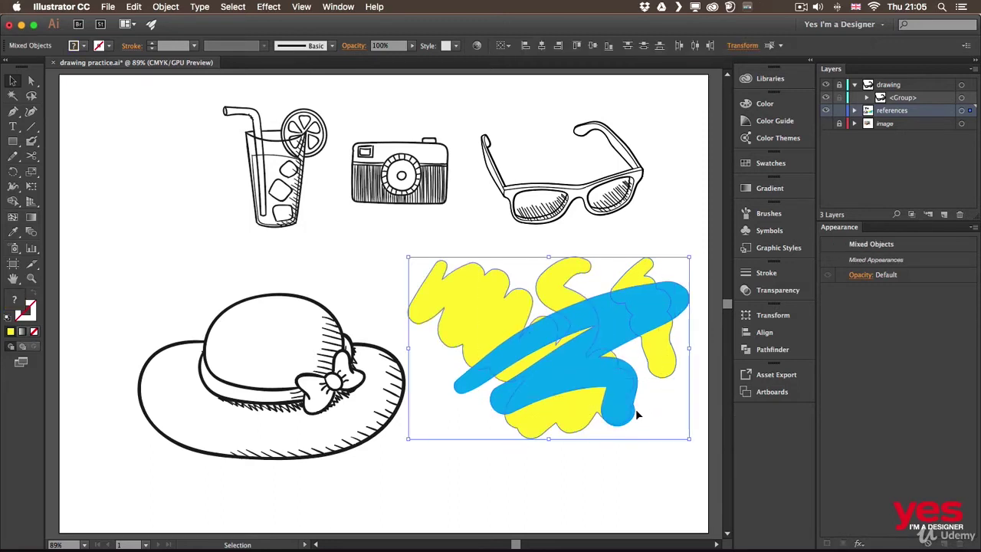
pyautogui.press('Delete')
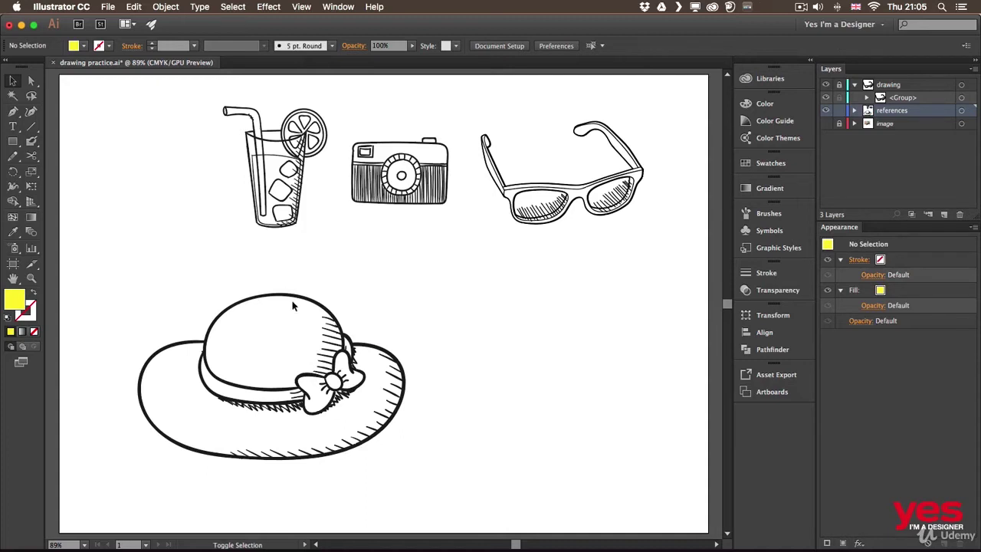
# Move the hat drawing slightly up and to the right, and lock it in place.
pyautogui.moveTo(332, 300); pyautogui.dragTo(367, 285)
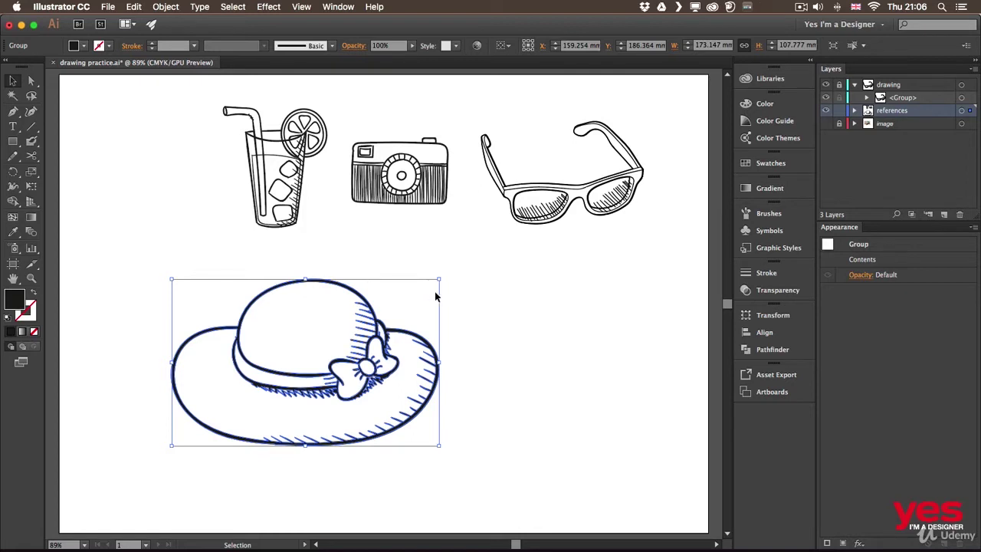
pyautogui.press('super+2')
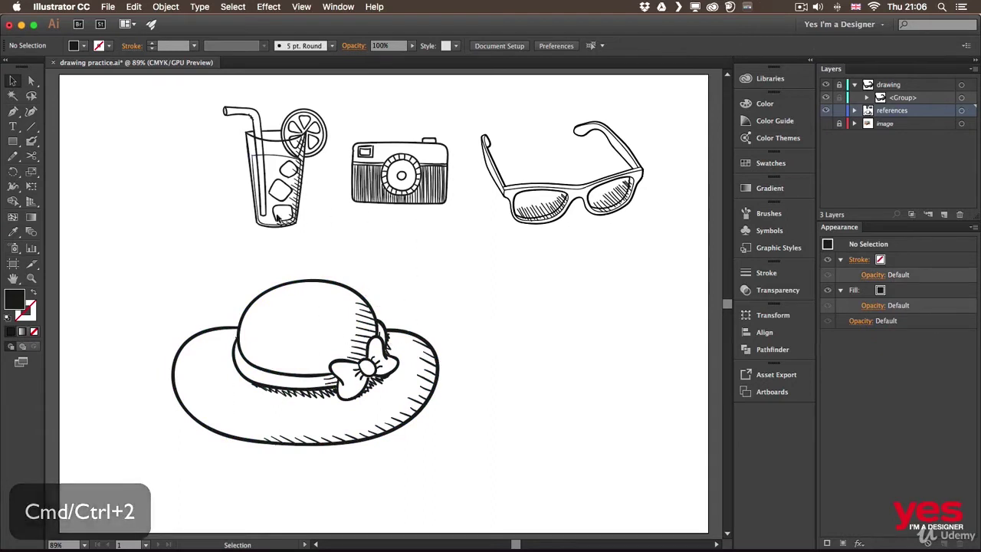
# Choose the Blob Brush and set its fill to red.
pyautogui.click(31, 142)
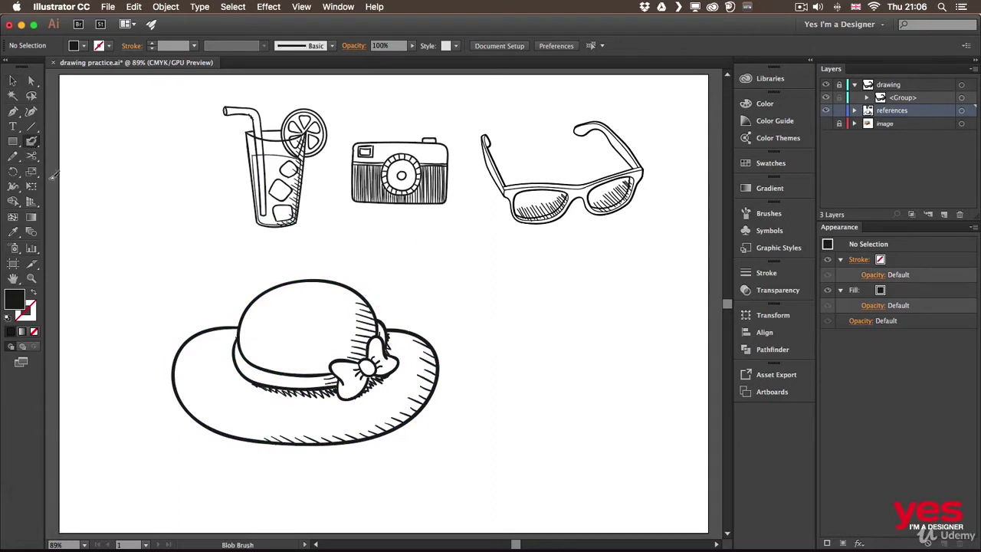
pyautogui.click(84, 46)
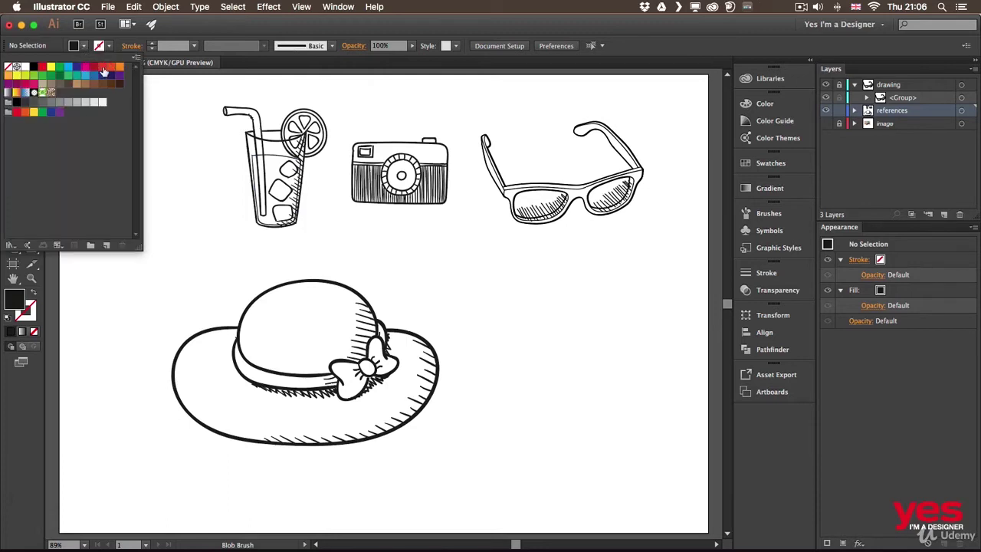
pyautogui.click(103, 67)
pyautogui.click(169, 33)
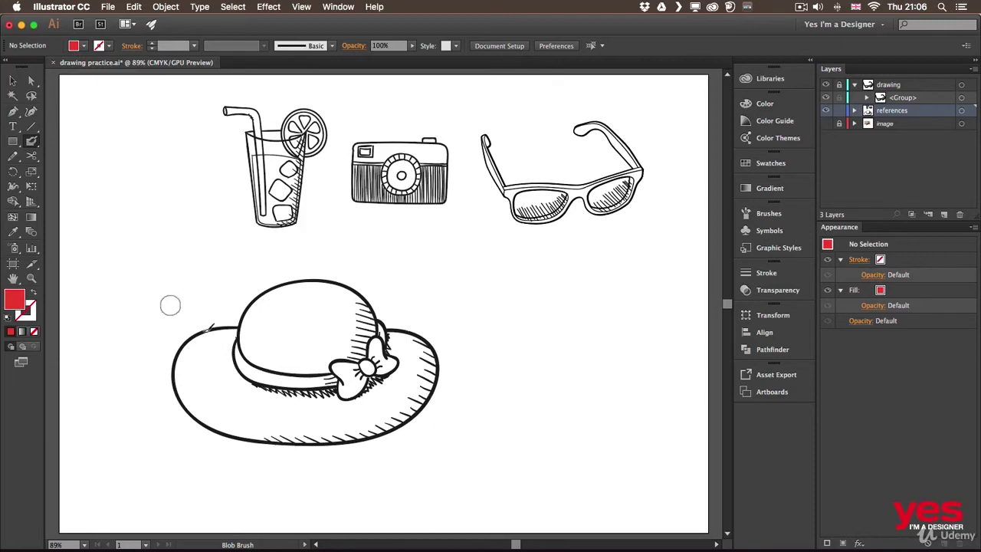
# Try painting a red Blob Brush scribble over the left side of the hat's crown, and undo it.
pyautogui.moveTo(254, 296)
pyautogui.mouseDown()
pyautogui.moveTo(293, 288)
pyautogui.moveTo(273, 337)
pyautogui.mouseUp()
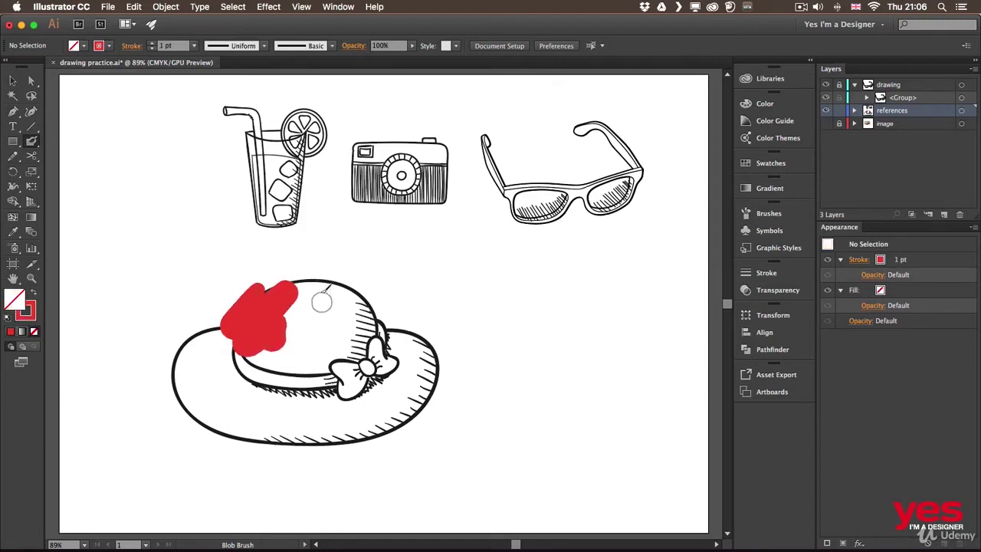
pyautogui.press('super+z')
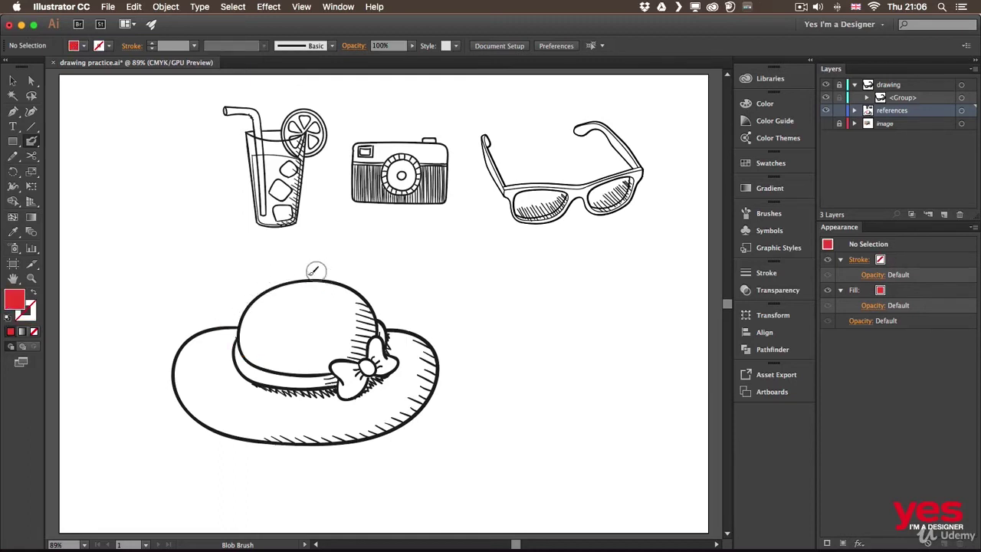
# Switch to Draw Behind mode and paint a red Blob Brush patch behind the left end of the hat's brim.
pyautogui.press('super+equal')
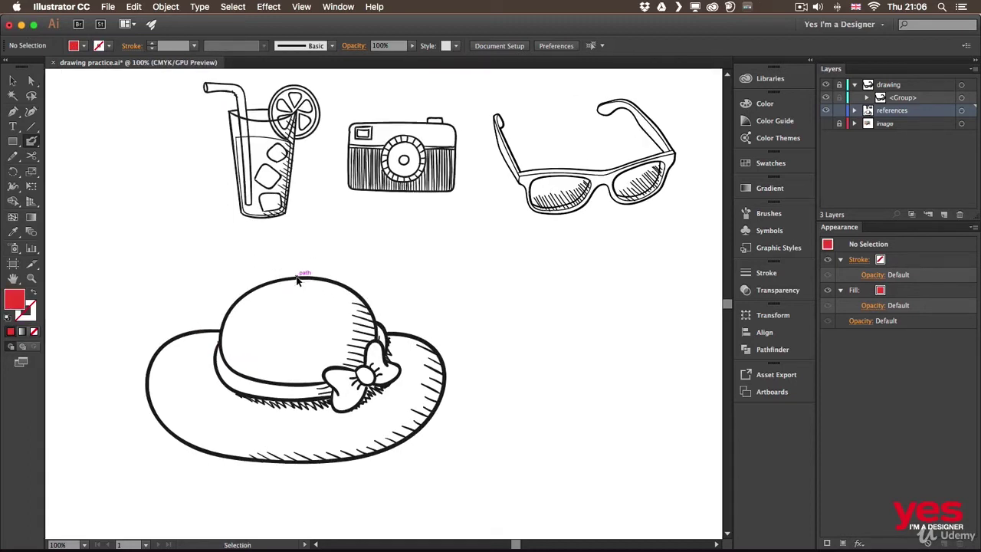
pyautogui.press('super+equal')
pyautogui.moveTo(264, 350)
pyautogui.mouseDown()
pyautogui.moveTo(418, 260)
pyautogui.moveTo(413, 247)
pyautogui.mouseUp()
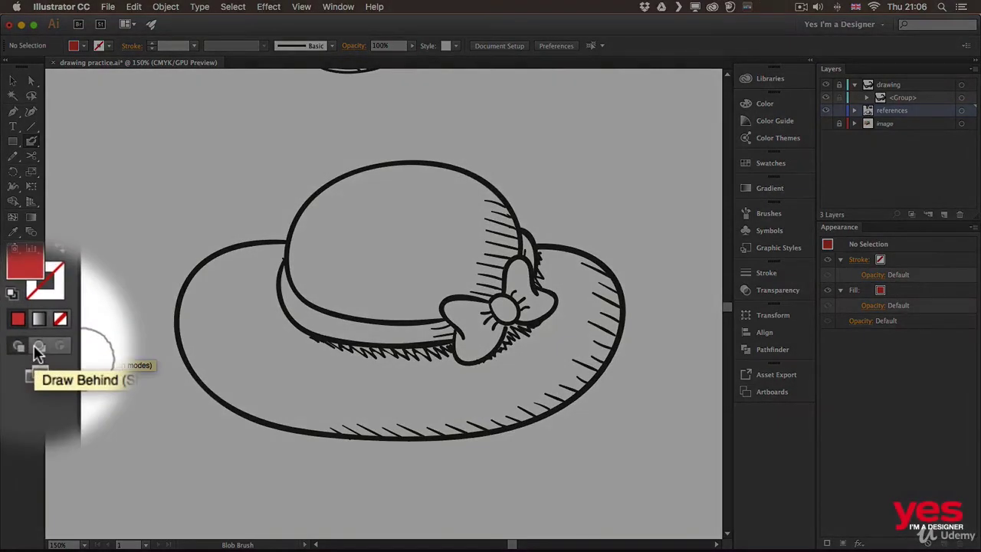
pyautogui.hotkey('shift', 'd')
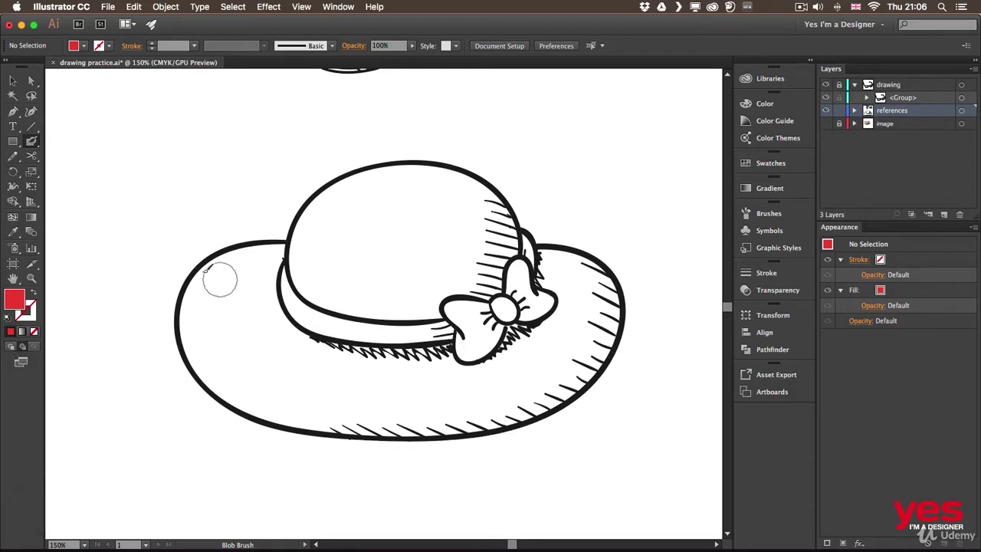
pyautogui.moveTo(217, 243)
pyautogui.mouseDown()
pyautogui.moveTo(192, 274)
pyautogui.moveTo(224, 347)
pyautogui.mouseUp()
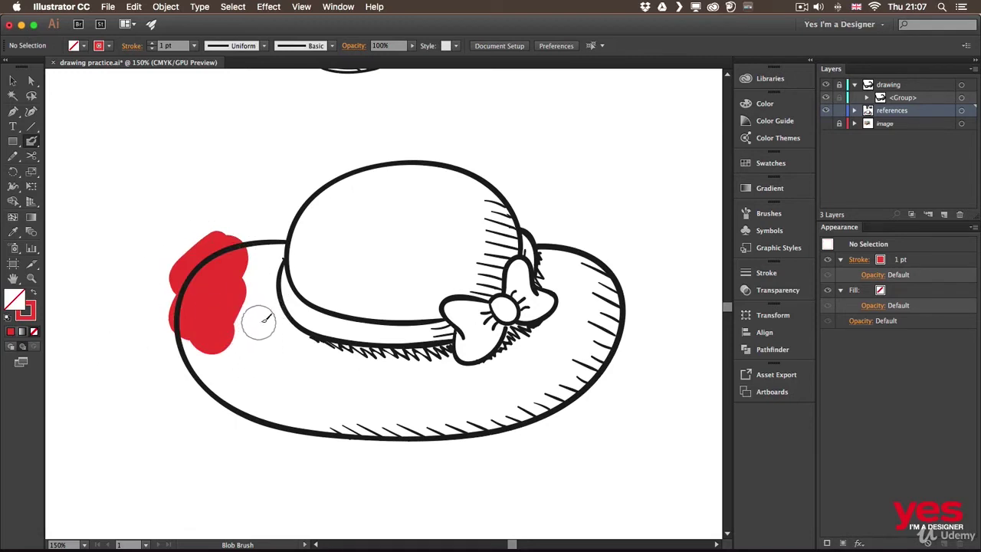
# Expand the references layer and paint red behind the rest of the hat, covering the brim, band, bow and crown.
pyautogui.click(855, 110)
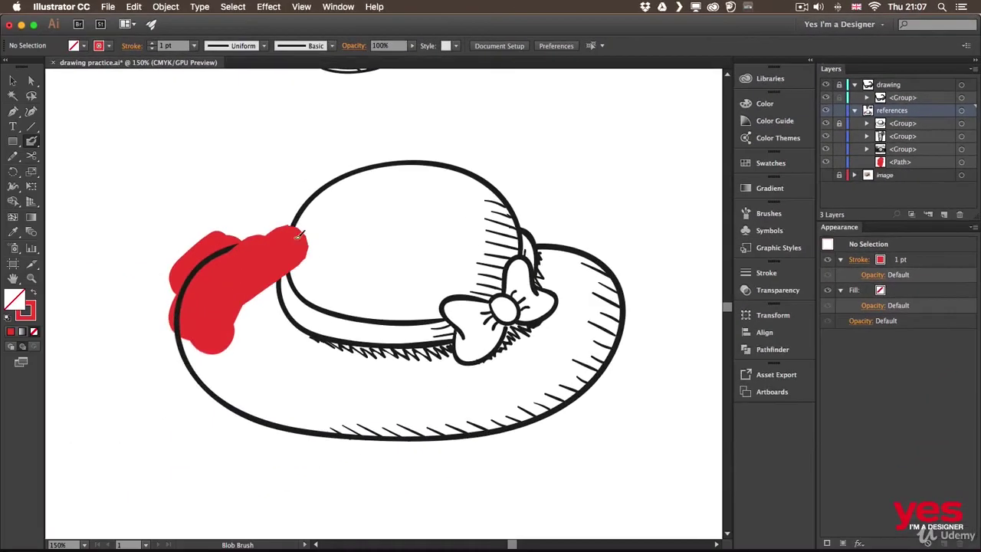
pyautogui.moveTo(227, 328)
pyautogui.mouseDown()
pyautogui.moveTo(230, 352)
pyautogui.moveTo(303, 320)
pyautogui.moveTo(406, 344)
pyautogui.moveTo(381, 400)
pyautogui.moveTo(575, 356)
pyautogui.moveTo(590, 368)
pyautogui.mouseUp()
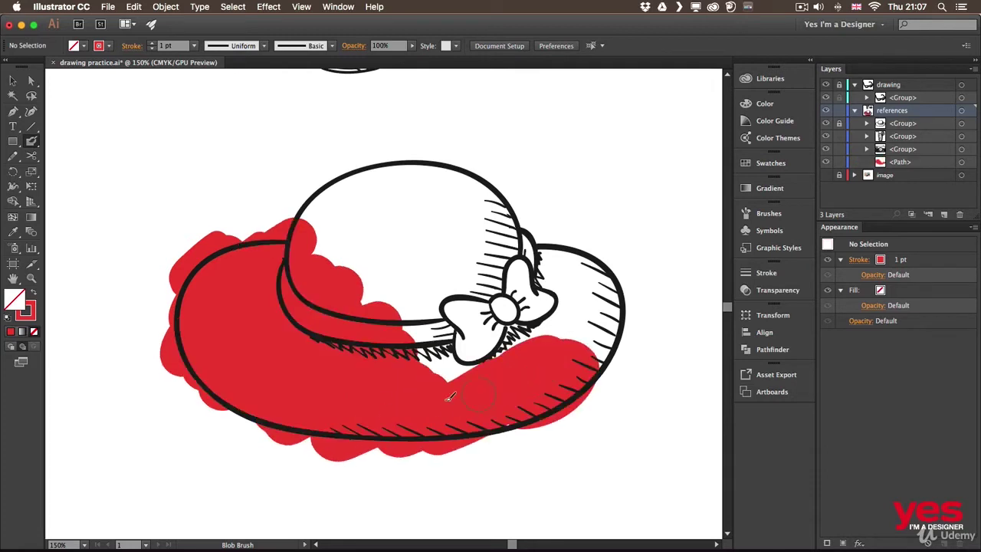
pyautogui.moveTo(227, 406); pyautogui.dragTo(287, 427)
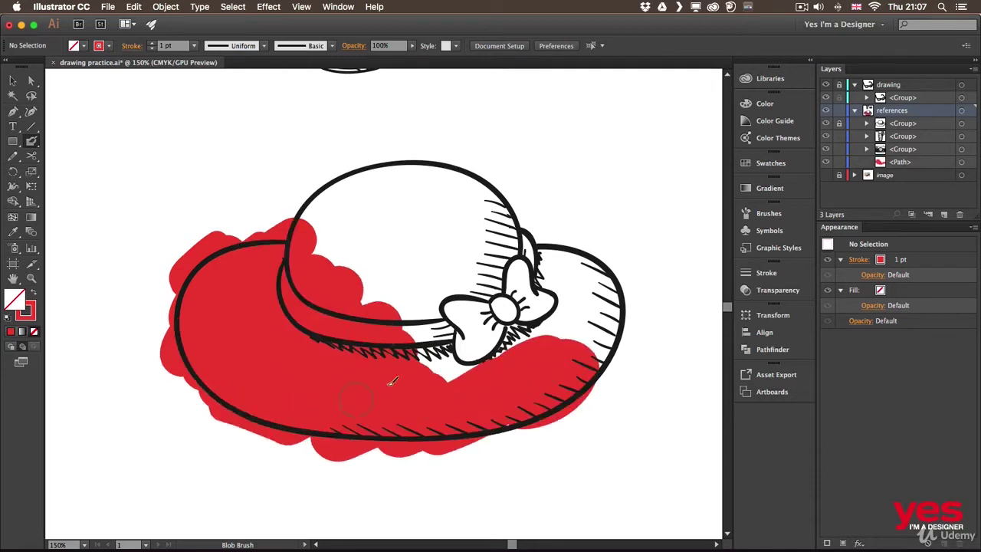
pyautogui.moveTo(380, 328)
pyautogui.mouseDown()
pyautogui.moveTo(511, 324)
pyautogui.moveTo(508, 352)
pyautogui.moveTo(598, 355)
pyautogui.moveTo(540, 312)
pyautogui.moveTo(490, 325)
pyautogui.moveTo(412, 313)
pyautogui.moveTo(415, 288)
pyautogui.moveTo(499, 216)
pyautogui.moveTo(512, 192)
pyautogui.moveTo(402, 293)
pyautogui.mouseUp()
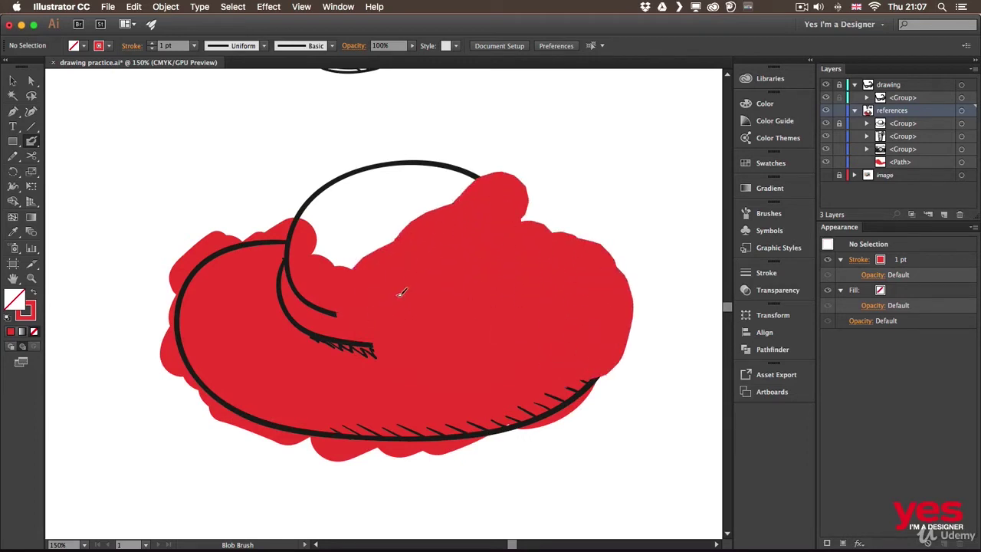
pyautogui.moveTo(301, 227)
pyautogui.mouseDown()
pyautogui.moveTo(451, 174)
pyautogui.moveTo(332, 228)
pyautogui.moveTo(404, 197)
pyautogui.moveTo(398, 227)
pyautogui.moveTo(457, 199)
pyautogui.moveTo(460, 184)
pyautogui.moveTo(461, 212)
pyautogui.mouseUp()
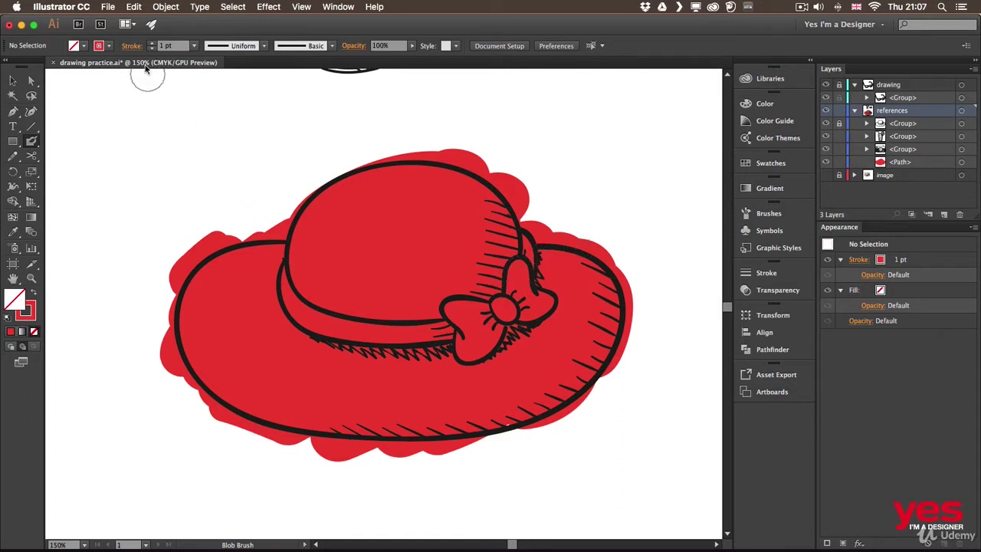
# Paint the hat's band and bow yellow with the Blob Brush, and move the yellow group above the red path in the layer order.
pyautogui.click(110, 47)
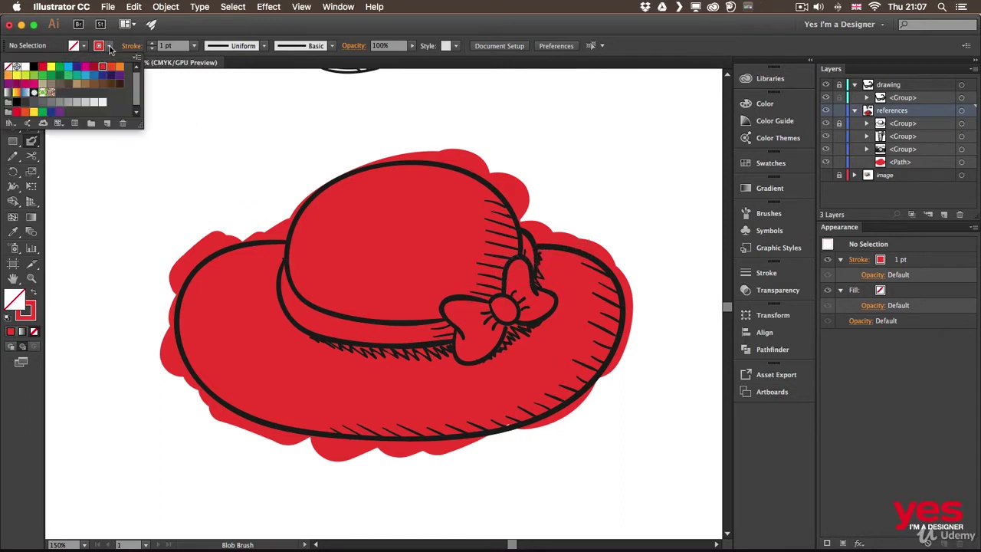
pyautogui.click(52, 68)
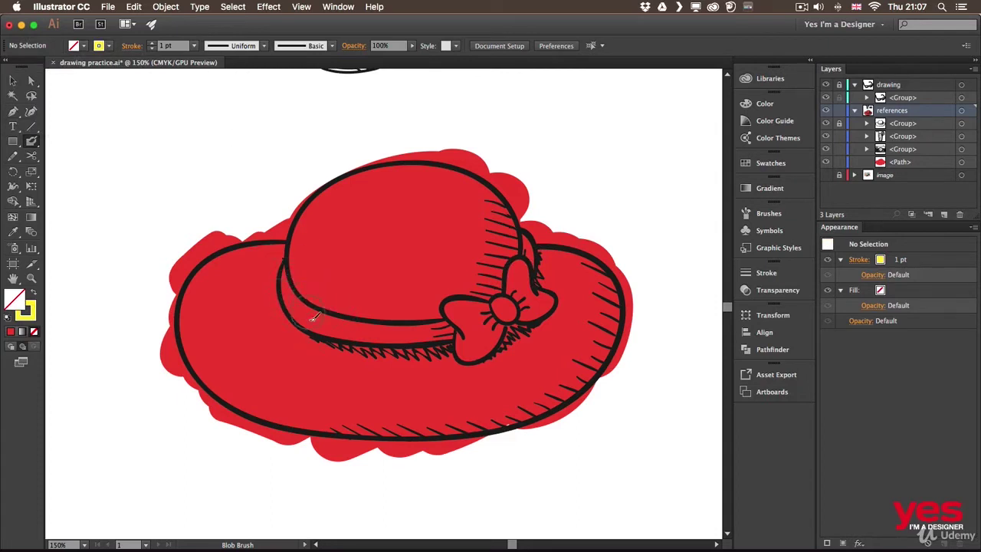
pyautogui.moveTo(283, 264)
pyautogui.mouseDown()
pyautogui.moveTo(307, 320)
pyautogui.moveTo(402, 326)
pyautogui.moveTo(464, 311)
pyautogui.moveTo(477, 328)
pyautogui.moveTo(438, 333)
pyautogui.moveTo(491, 330)
pyautogui.moveTo(524, 289)
pyautogui.moveTo(537, 289)
pyautogui.moveTo(527, 277)
pyautogui.moveTo(544, 288)
pyautogui.moveTo(525, 247)
pyautogui.mouseUp()
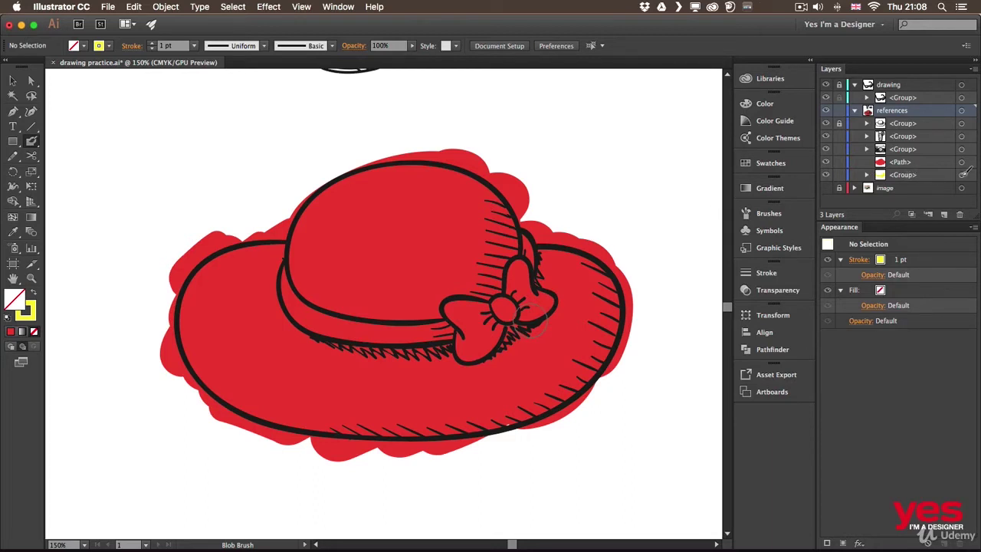
pyautogui.click(920, 175)
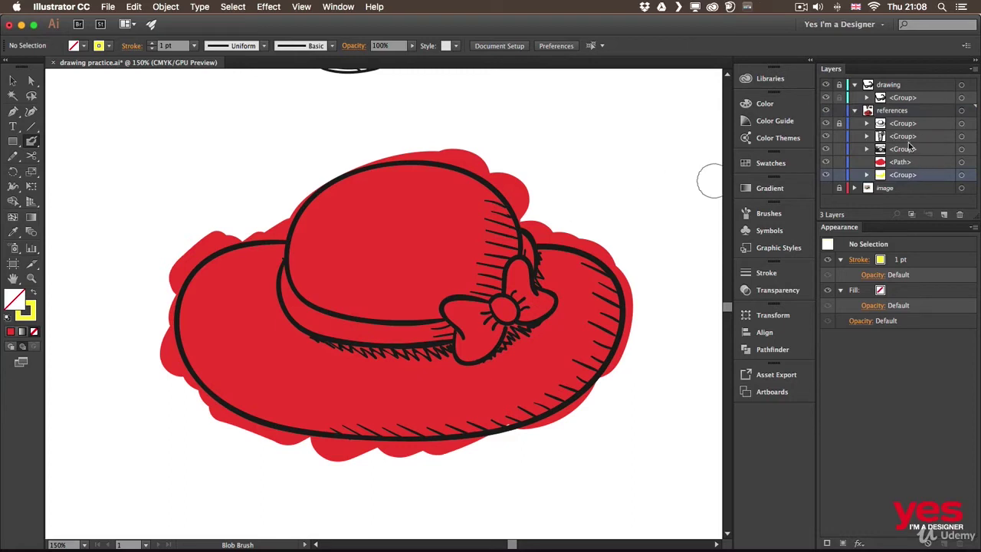
pyautogui.moveTo(898, 176); pyautogui.dragTo(901, 157)
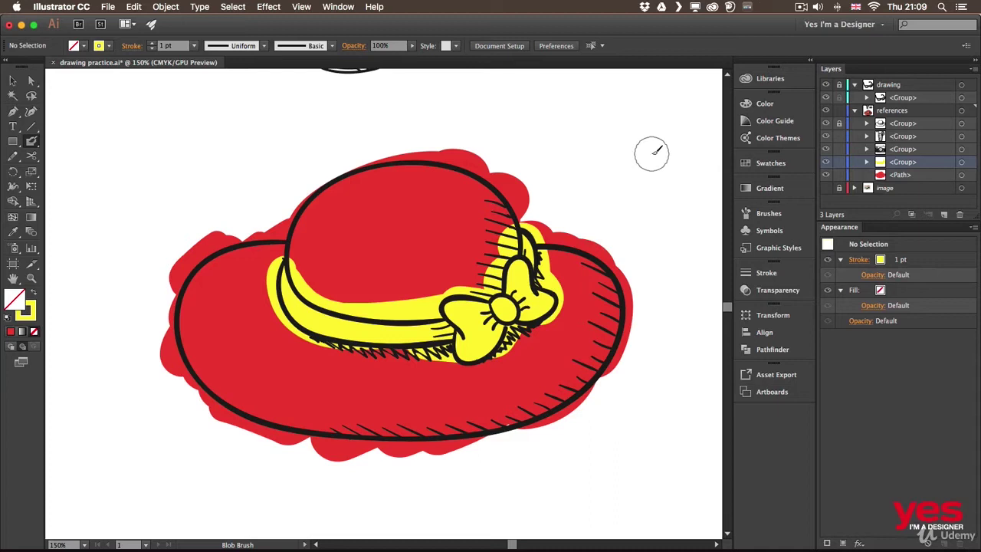
# Unlock the hat drawing, select it with its colour shapes, and subtract the red paint outside the outline with Shape Builder.
pyautogui.press('v')
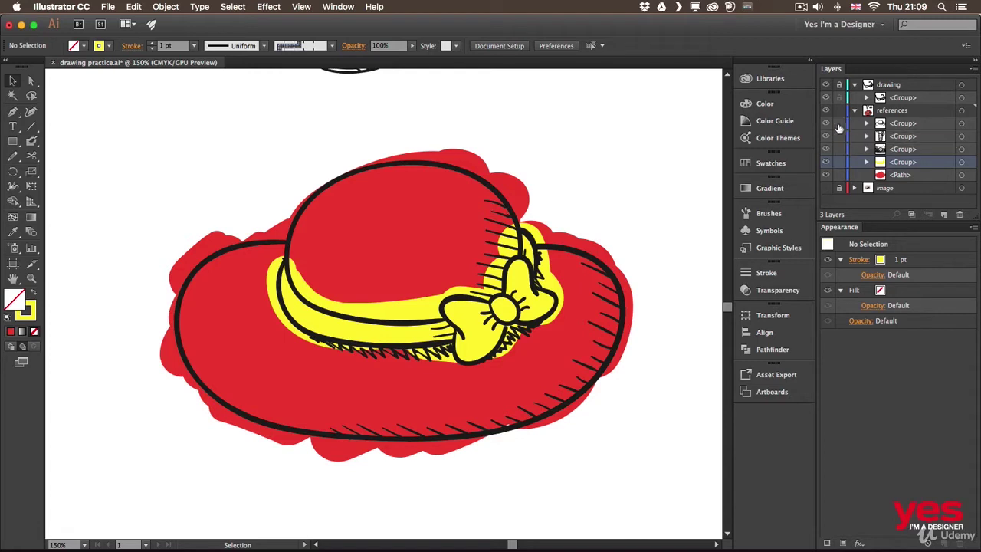
pyautogui.moveTo(121, 141); pyautogui.dragTo(683, 495)
pyautogui.hotkey('shift', 'm')
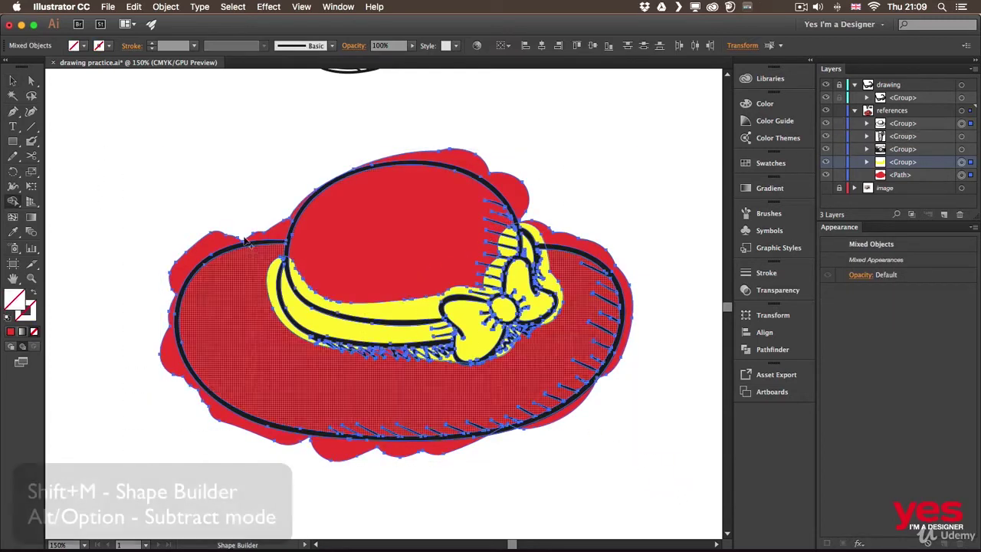
pyautogui.keyDown('alt'); pyautogui.click(186, 262); pyautogui.keyUp('alt')
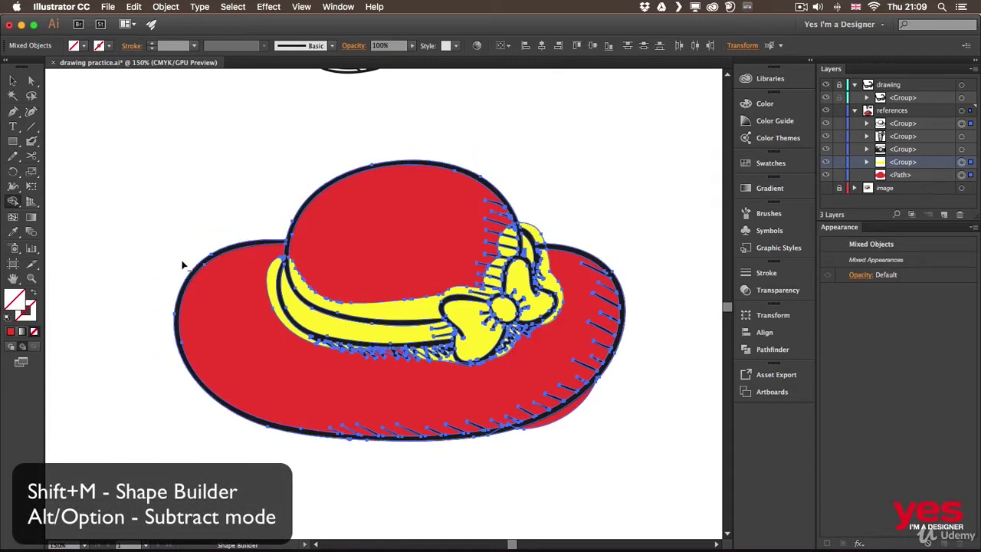
pyautogui.keyDown('alt'); pyautogui.click(571, 414); pyautogui.keyUp('alt')
pyautogui.press('v')
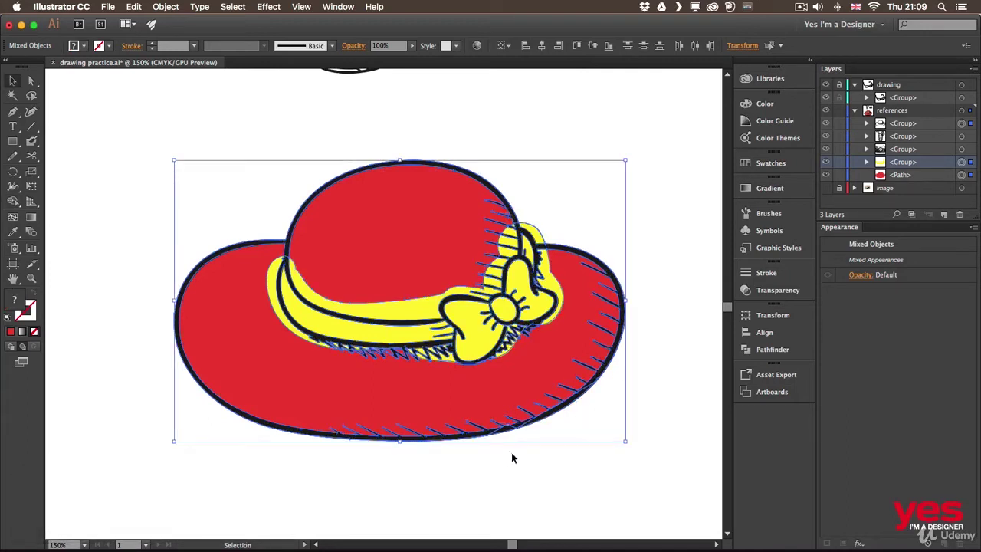
pyautogui.click(667, 326)
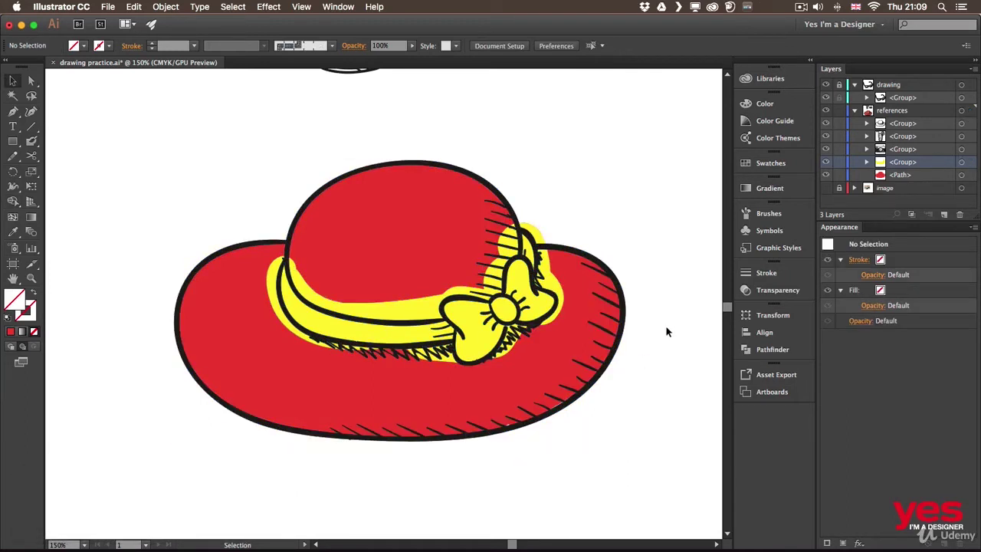
# Lock the red path, select the hat outline with the yellow group, and subtract the yellow excess around the band and bow with Shape Builder.
pyautogui.press('super+a')
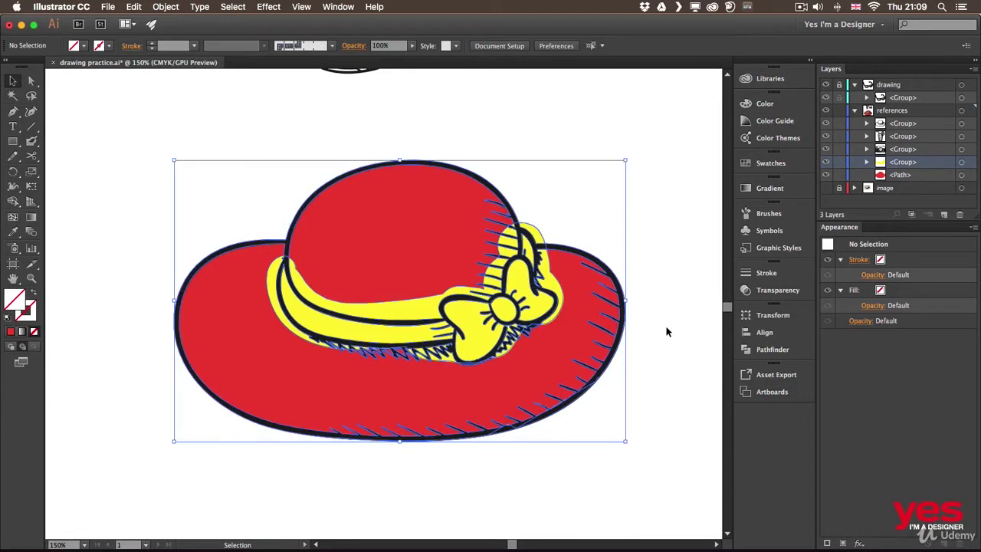
pyautogui.click(839, 175)
pyautogui.click(248, 192)
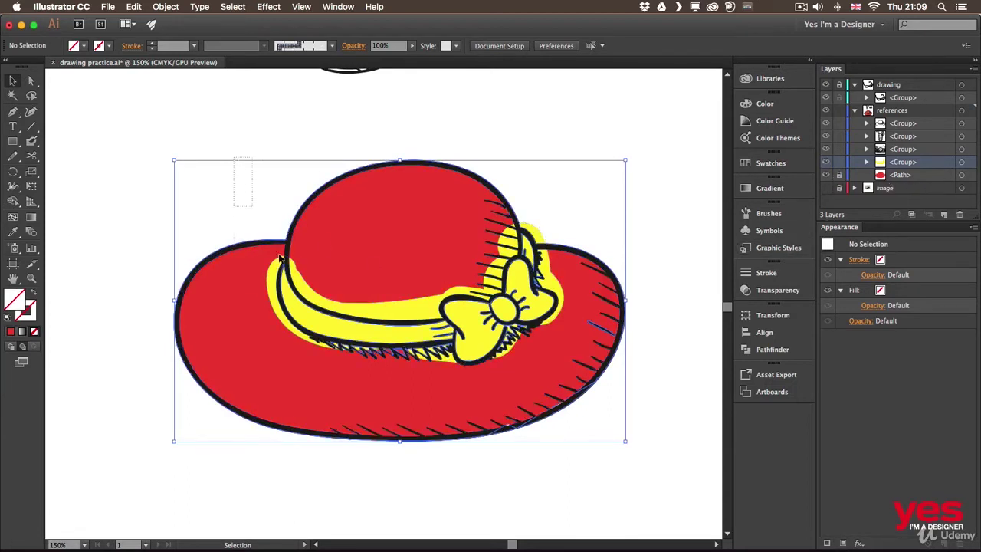
pyautogui.moveTo(234, 157); pyautogui.dragTo(280, 261)
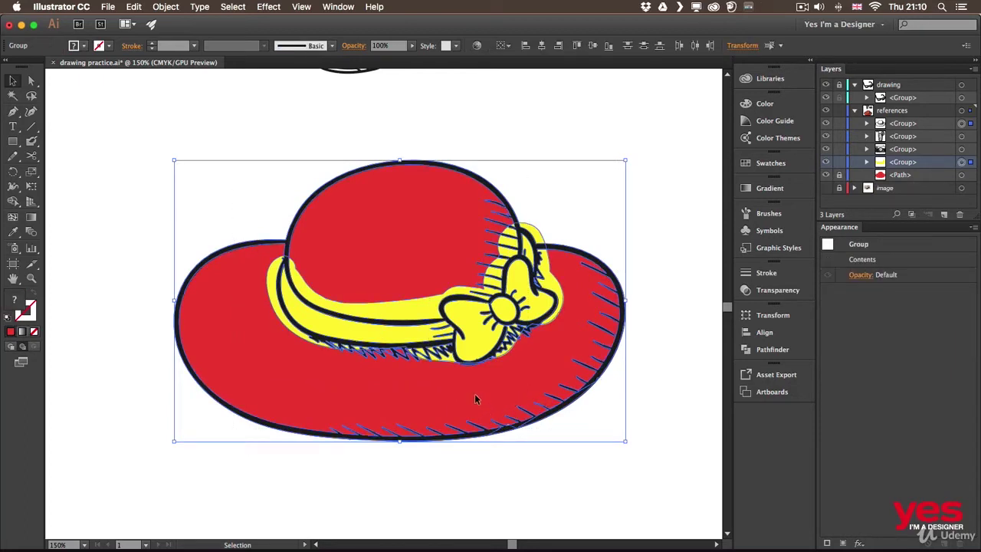
pyautogui.hotkey('shift', 'b')
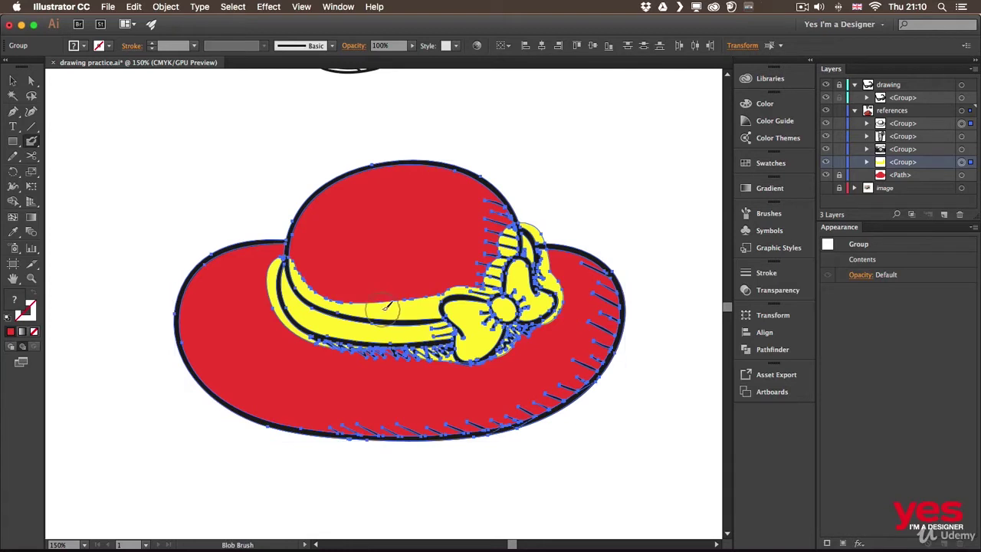
pyautogui.hotkey('shift', 'm')
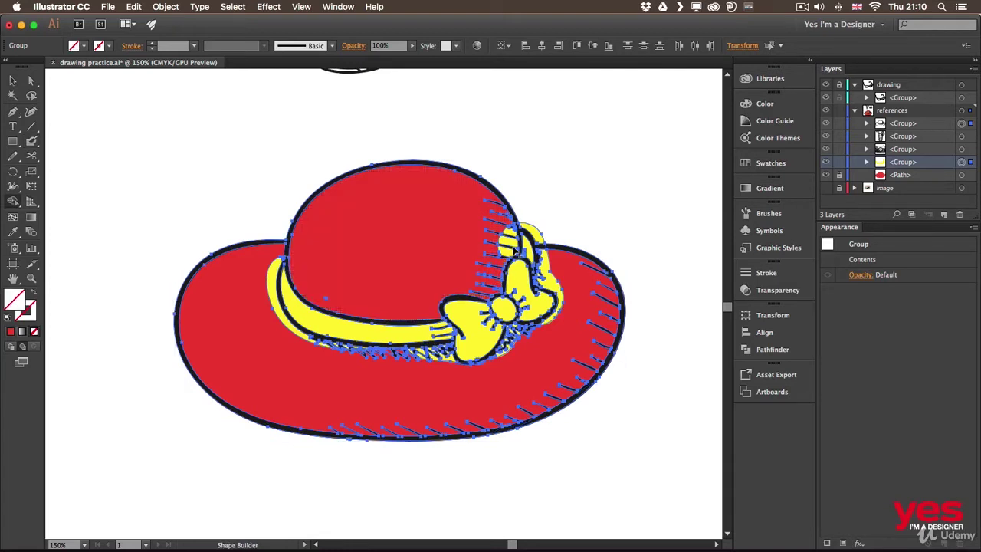
pyautogui.press('v')
pyautogui.click(636, 160)
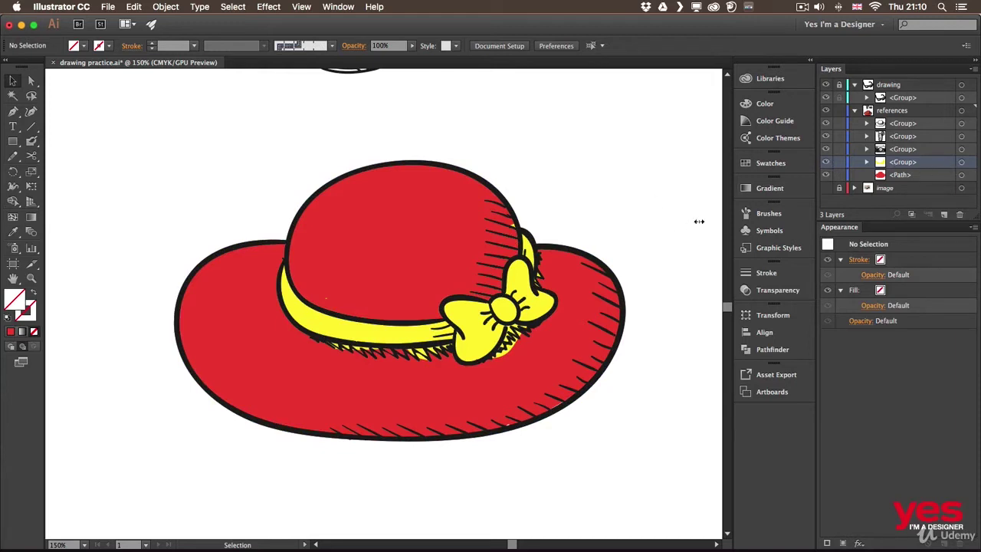
# Select the hat's yellow group, activate the Eraser tool and check its options, leaving them unchanged.
pyautogui.click(380, 335)
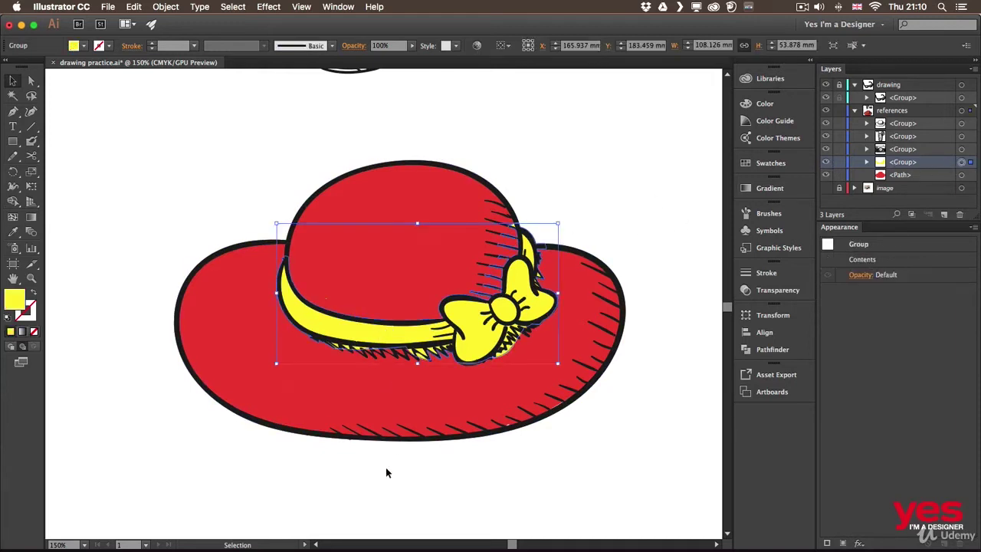
pyautogui.press('a')
pyautogui.press('super+equal')
pyautogui.press('v')
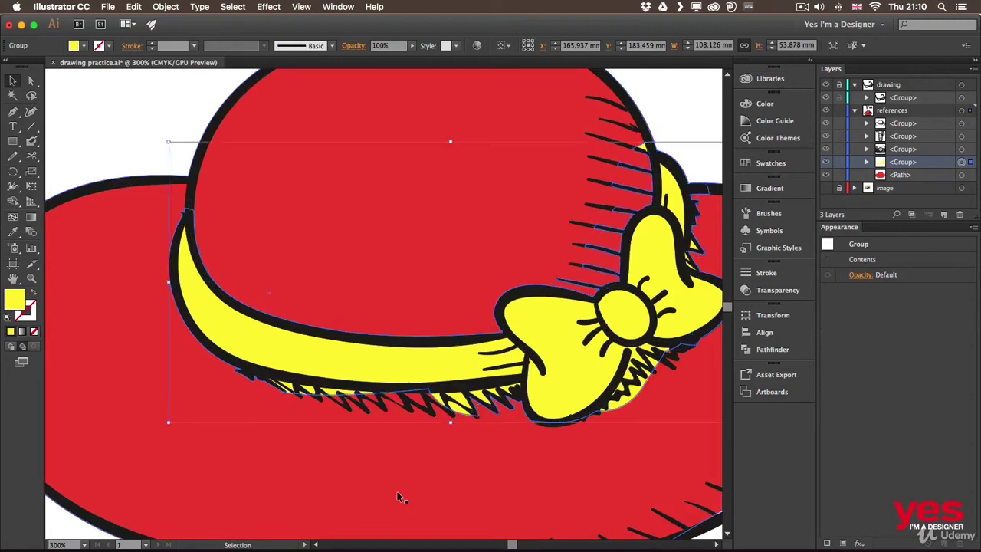
pyautogui.scroll(-3, 306, 399)
pyautogui.hscroll(5, 307, 398)
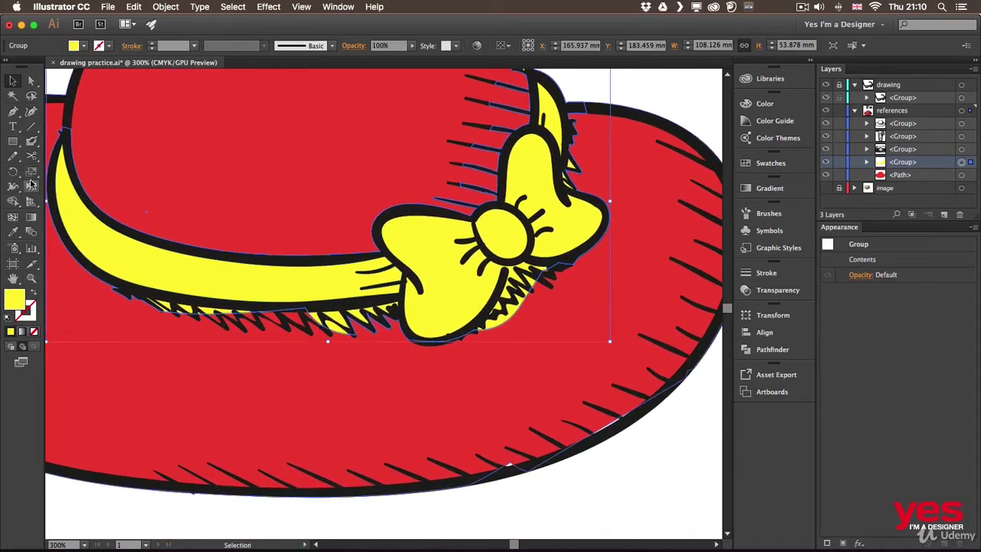
pyautogui.click(31, 187)
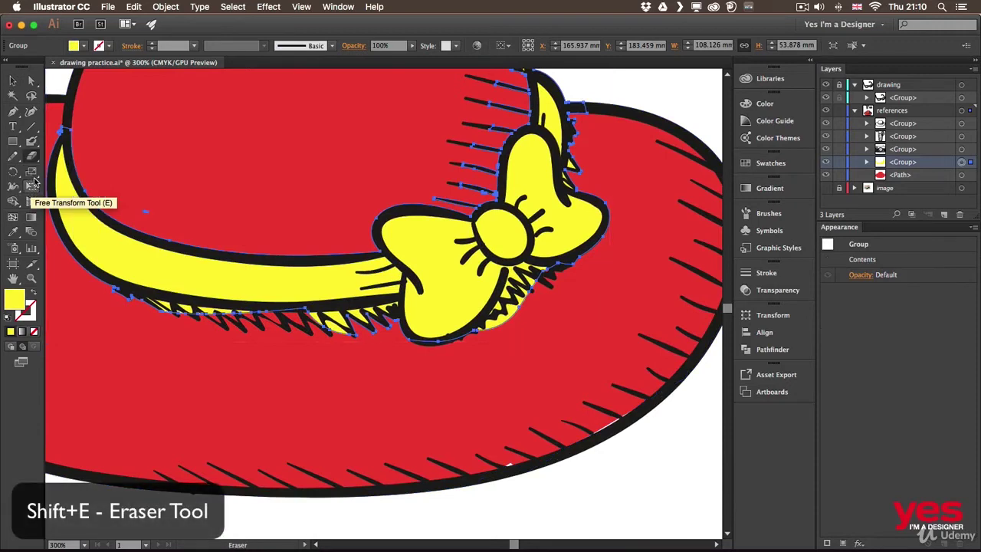
pyautogui.click(32, 155)
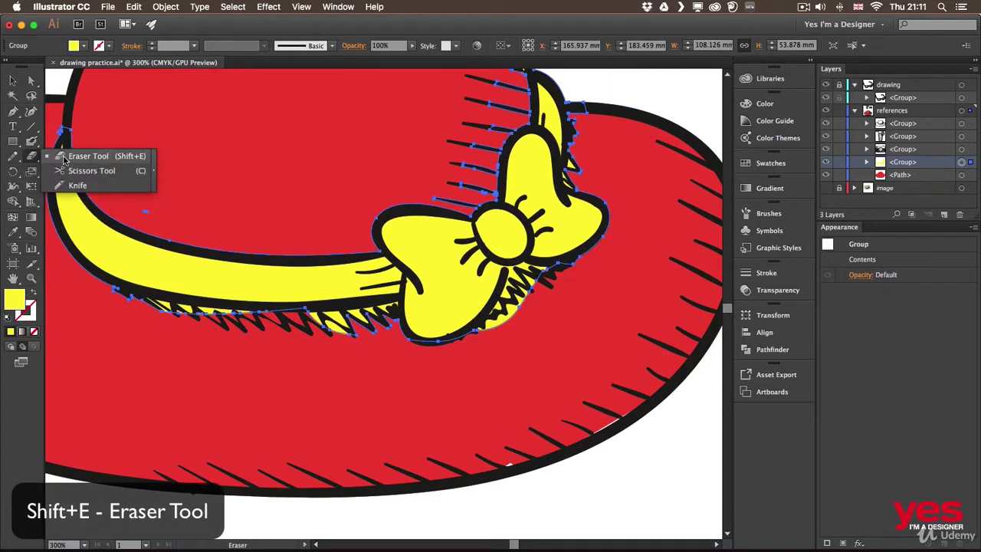
pyautogui.click(70, 157)
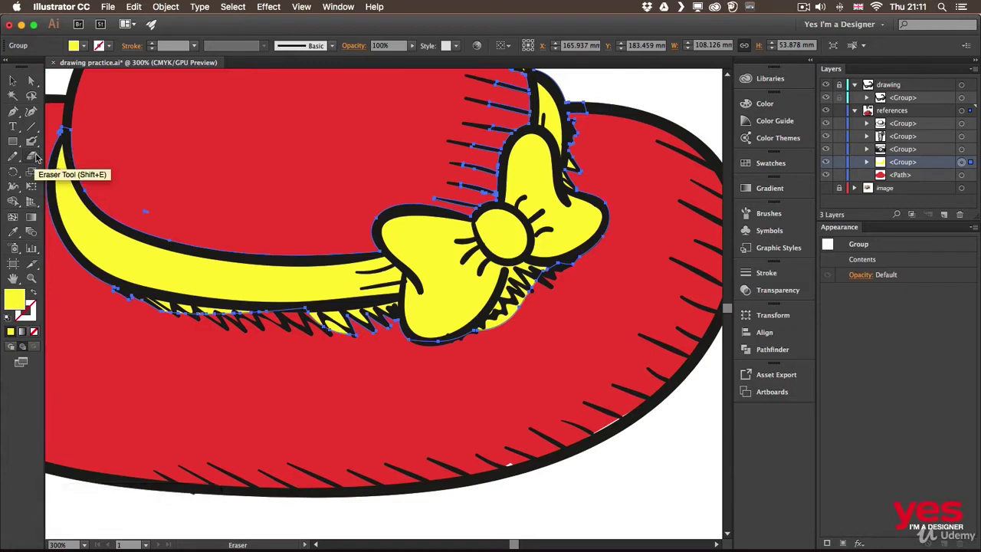
pyautogui.doubleClick(34, 158)
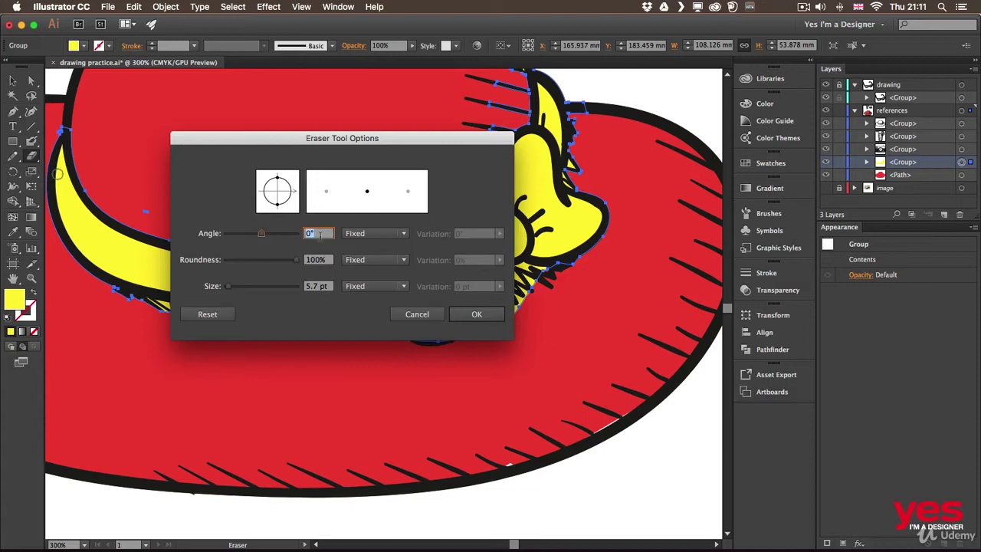
pyautogui.click(418, 316)
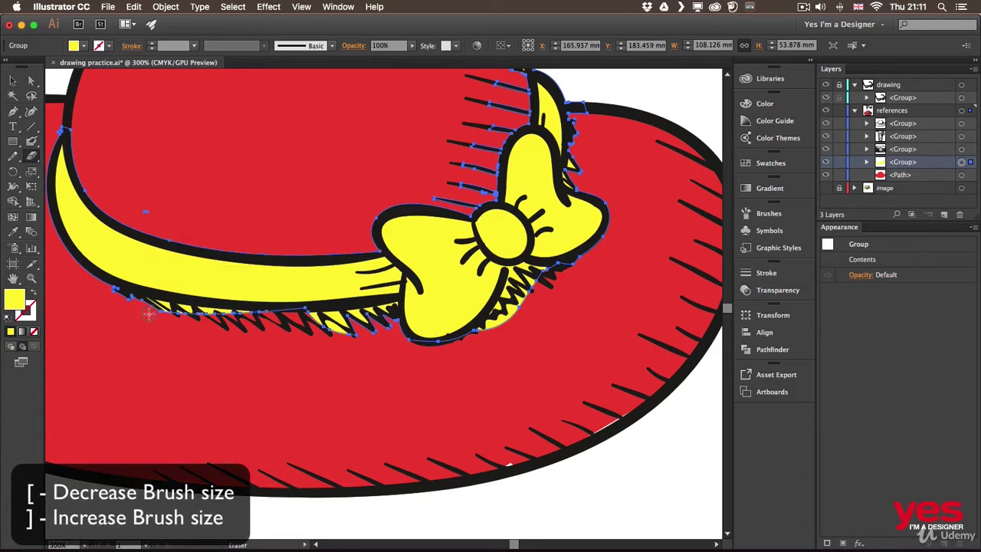
# Erase the yellow excess among the shading strokes below the band and around the bow.
pyautogui.moveTo(138, 305); pyautogui.dragTo(201, 314)
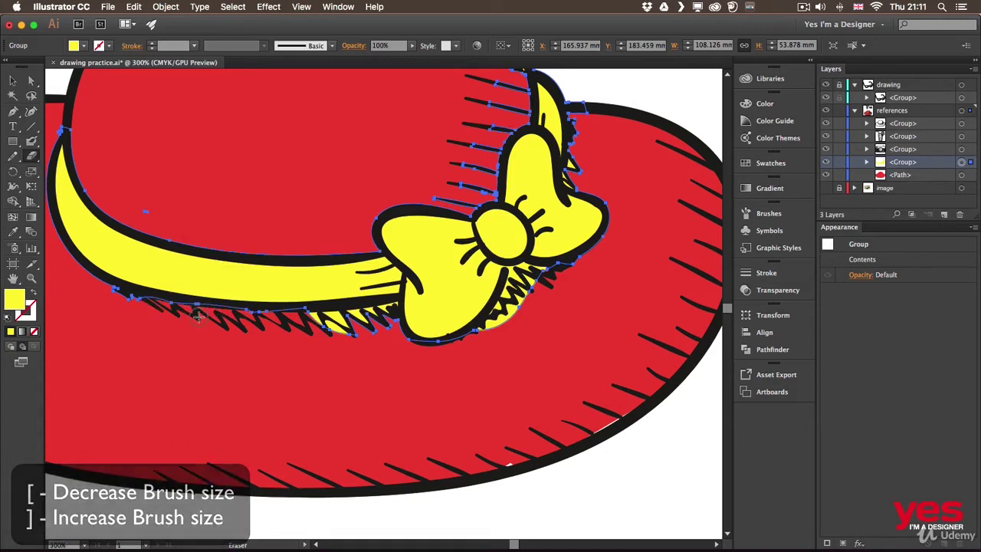
pyautogui.moveTo(264, 322); pyautogui.dragTo(243, 322)
pyautogui.moveTo(140, 302); pyautogui.dragTo(112, 298)
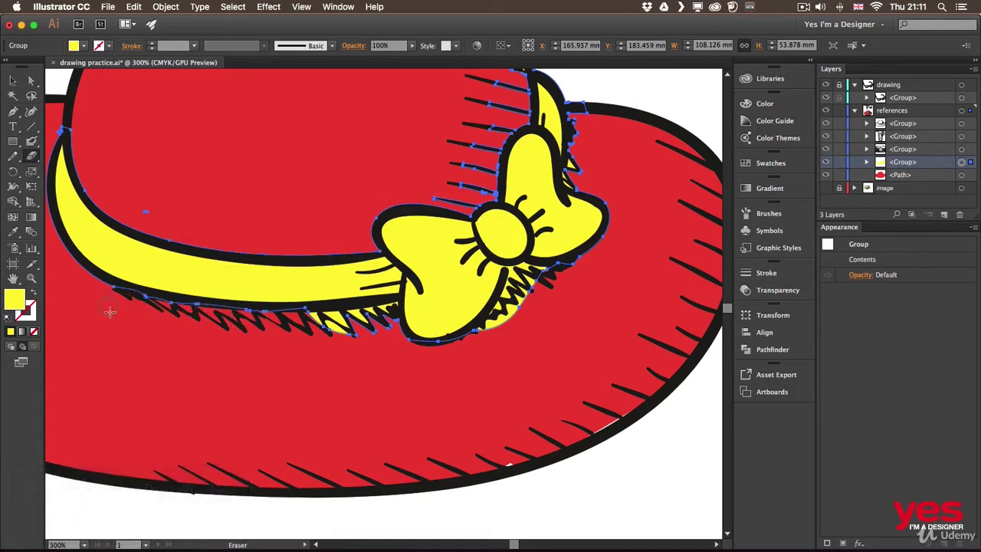
pyautogui.moveTo(299, 330); pyautogui.dragTo(351, 330)
pyautogui.moveTo(329, 333)
pyautogui.mouseDown()
pyautogui.moveTo(385, 320)
pyautogui.moveTo(364, 322)
pyautogui.moveTo(374, 334)
pyautogui.moveTo(381, 316)
pyautogui.moveTo(347, 318)
pyautogui.moveTo(394, 310)
pyautogui.mouseUp()
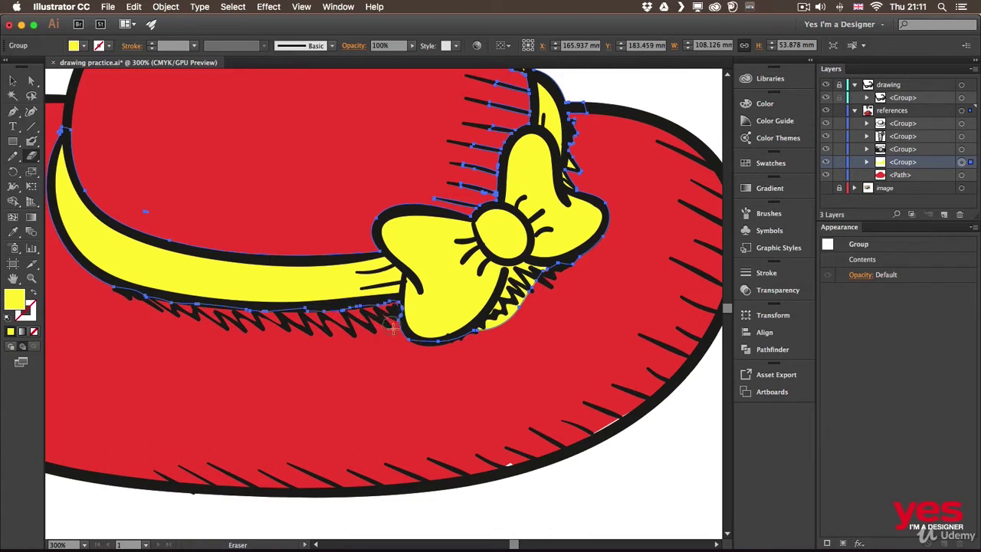
pyautogui.moveTo(509, 328)
pyautogui.mouseDown()
pyautogui.moveTo(489, 328)
pyautogui.moveTo(520, 275)
pyautogui.moveTo(528, 268)
pyautogui.moveTo(540, 282)
pyautogui.moveTo(575, 269)
pyautogui.mouseUp()
pyautogui.moveTo(582, 179)
pyautogui.mouseDown()
pyautogui.moveTo(573, 177)
pyautogui.moveTo(577, 150)
pyautogui.mouseUp()
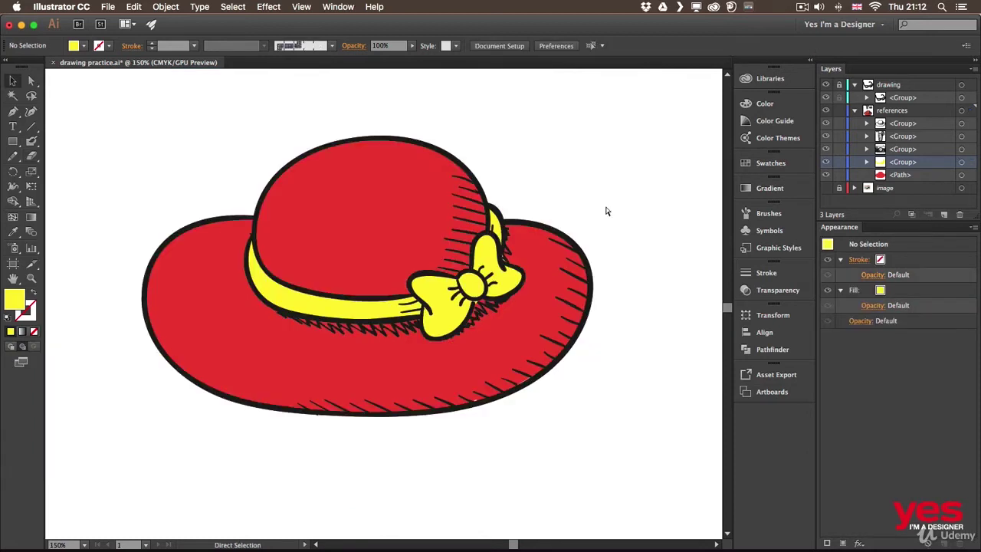
# Select the whole coloured hat and place a duplicate of it directly to its right.
pyautogui.press('super+minus')
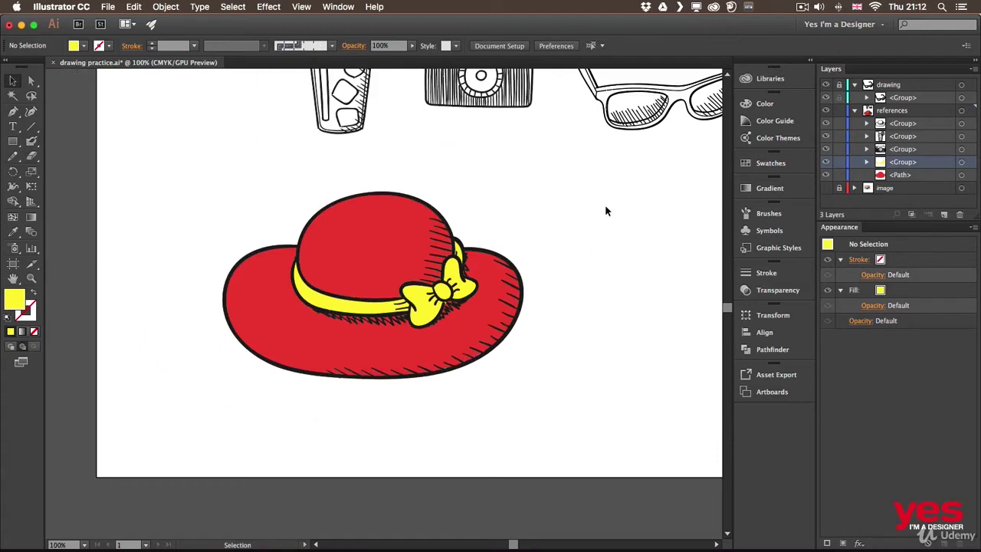
pyautogui.hscroll(4, 605, 211)
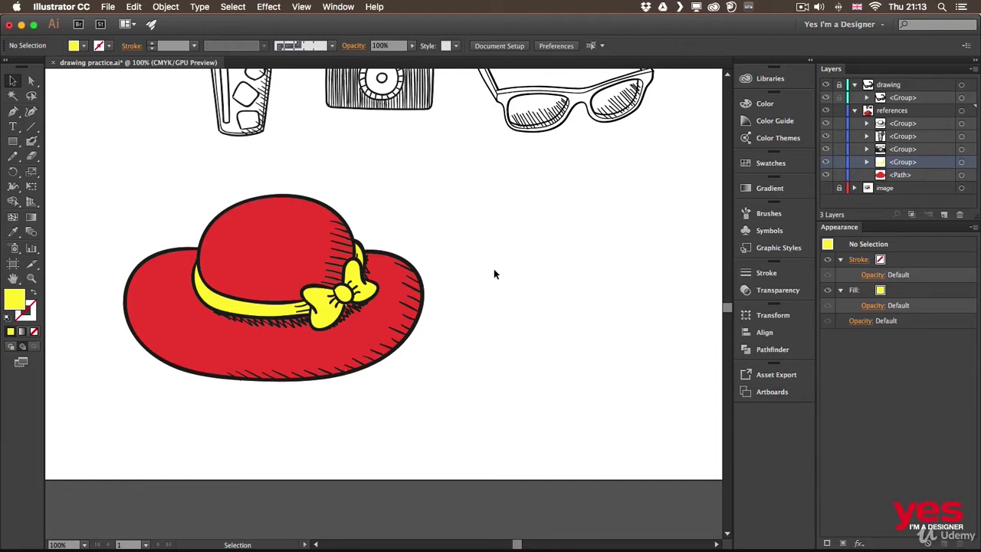
pyautogui.moveTo(149, 191); pyautogui.dragTo(312, 283)
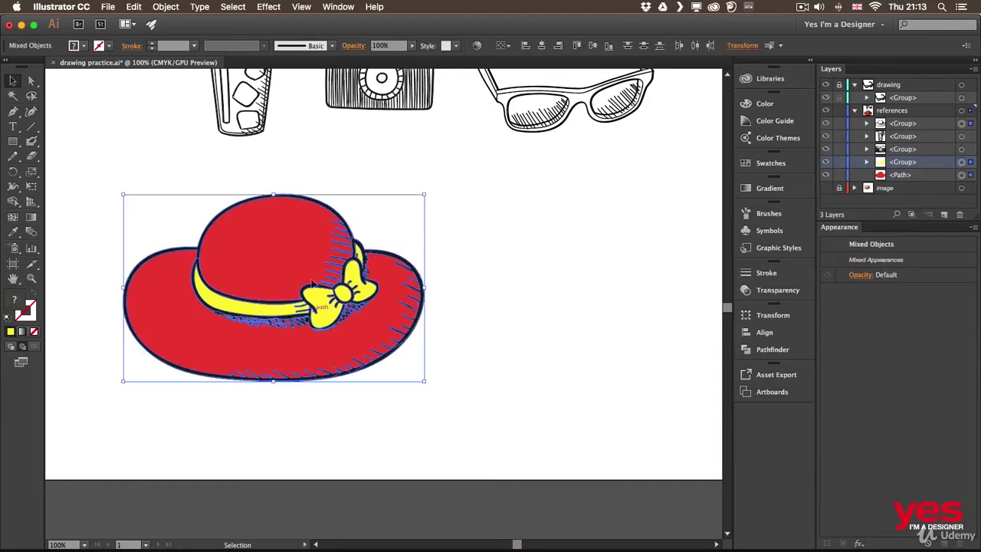
pyautogui.moveTo(344, 228); pyautogui.dragTo(664, 241)
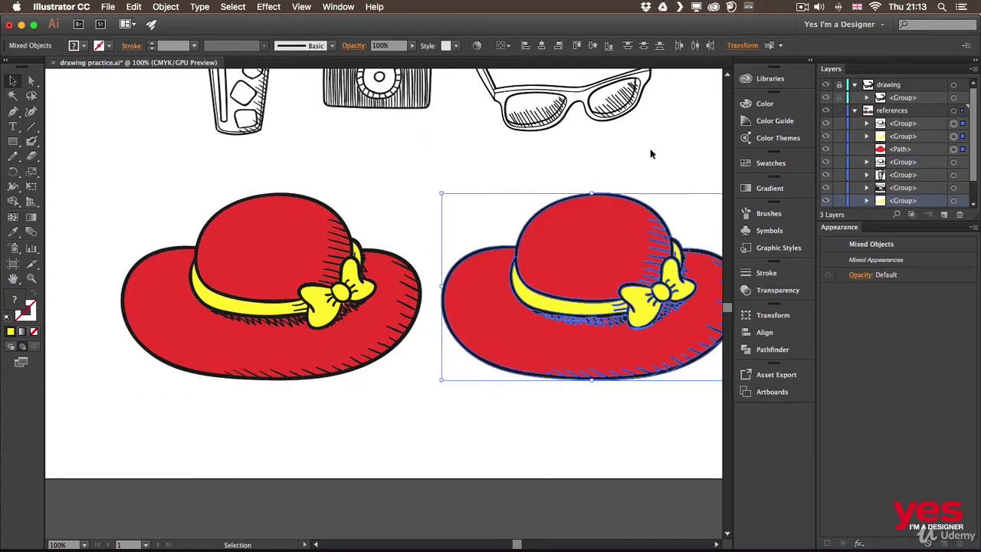
# Delete the red and yellow colour shapes from the duplicated hat, keeping only its outline drawing.
pyautogui.moveTo(650, 153); pyautogui.dragTo(445, 184)
pyautogui.click(310, 208)
pyautogui.click(372, 271)
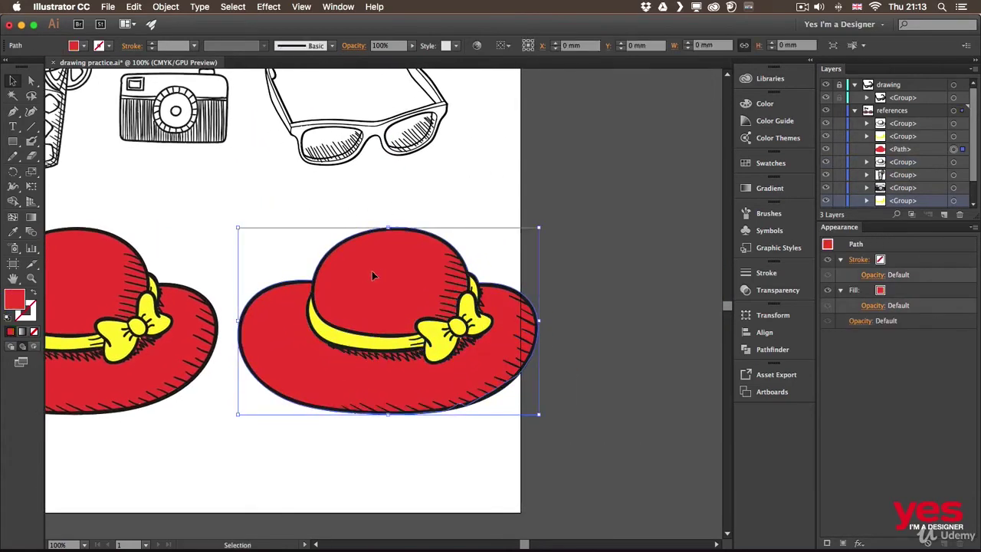
pyautogui.press('Delete')
pyautogui.click(360, 346)
pyautogui.press('Delete')
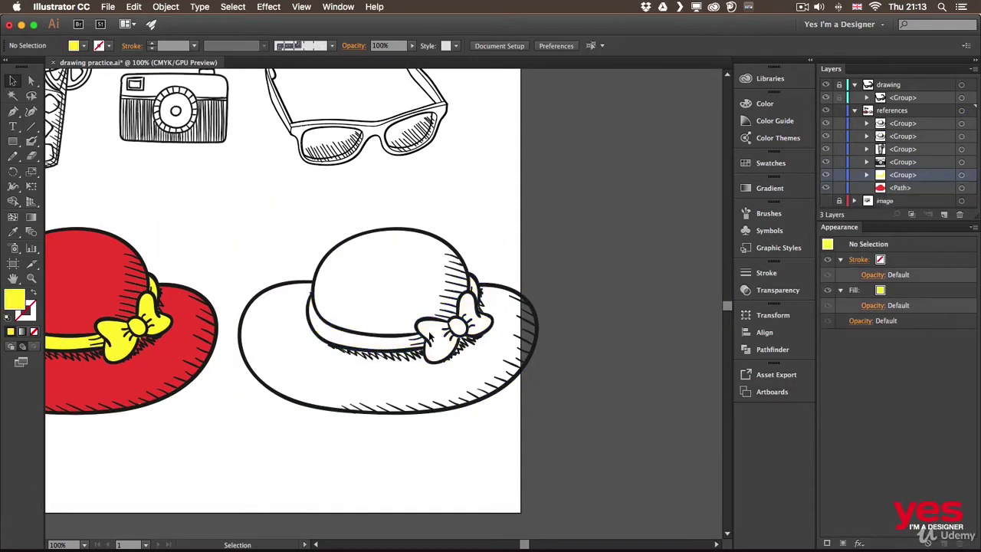
# Select both hats and move them together about 70 mm horizontally to the left.
pyautogui.moveTo(264, 203); pyautogui.dragTo(387, 324)
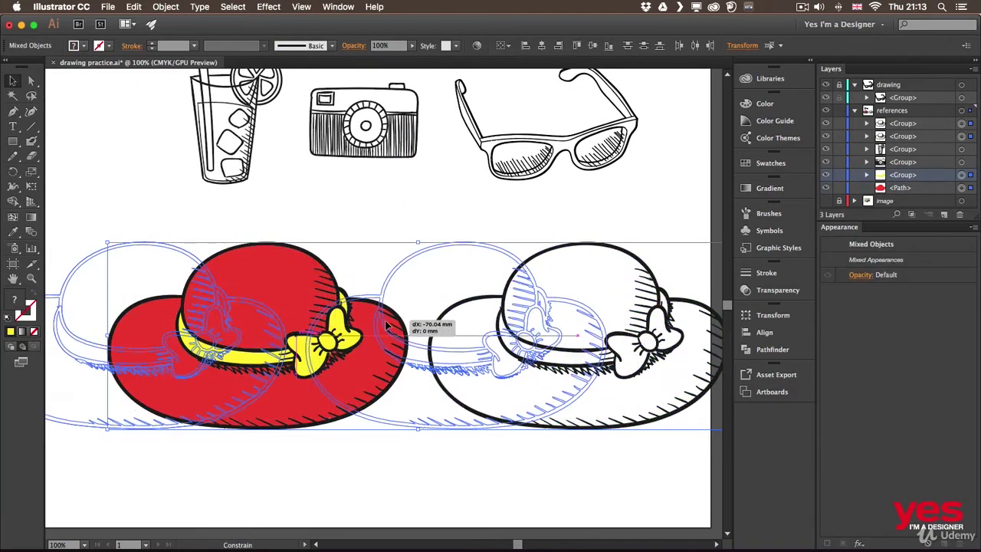
pyautogui.click(460, 226)
pyautogui.moveTo(380, 239); pyautogui.dragTo(349, 196)
# Turn the uncoloured hat into a Live Paint group and fill its brim and crown red with the Live Paint Bucket.
pyautogui.press('super+equal')
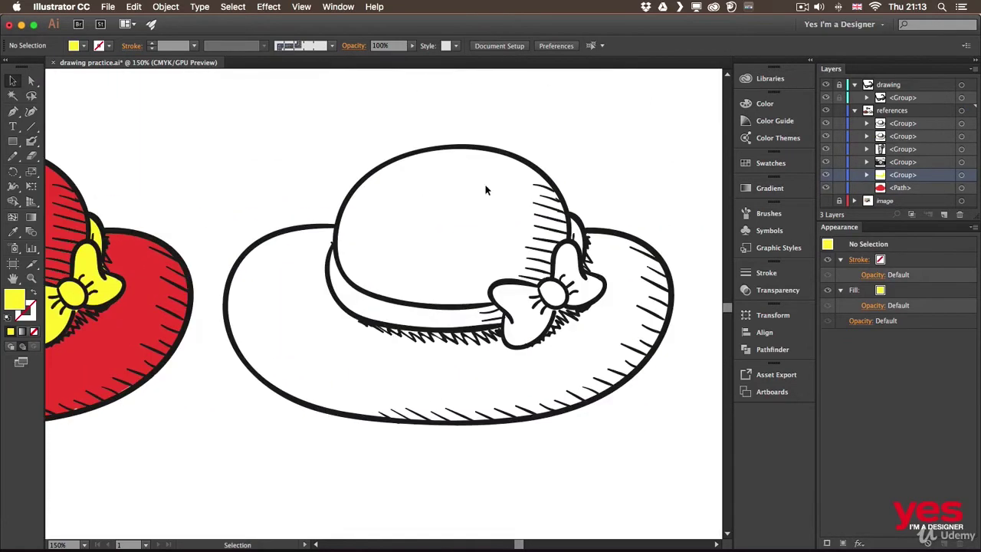
pyautogui.click(422, 293)
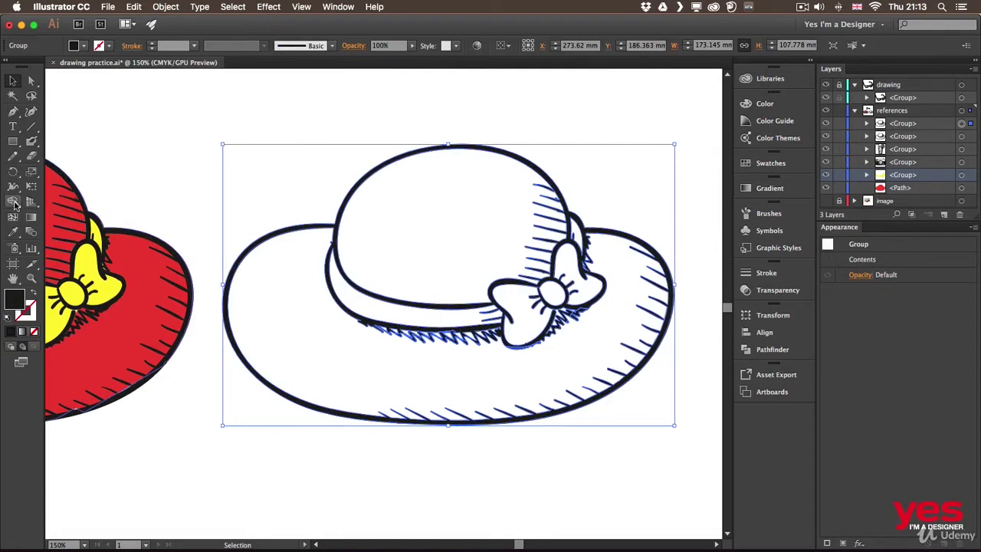
pyautogui.moveTo(16, 204); pyautogui.dragTo(91, 221)
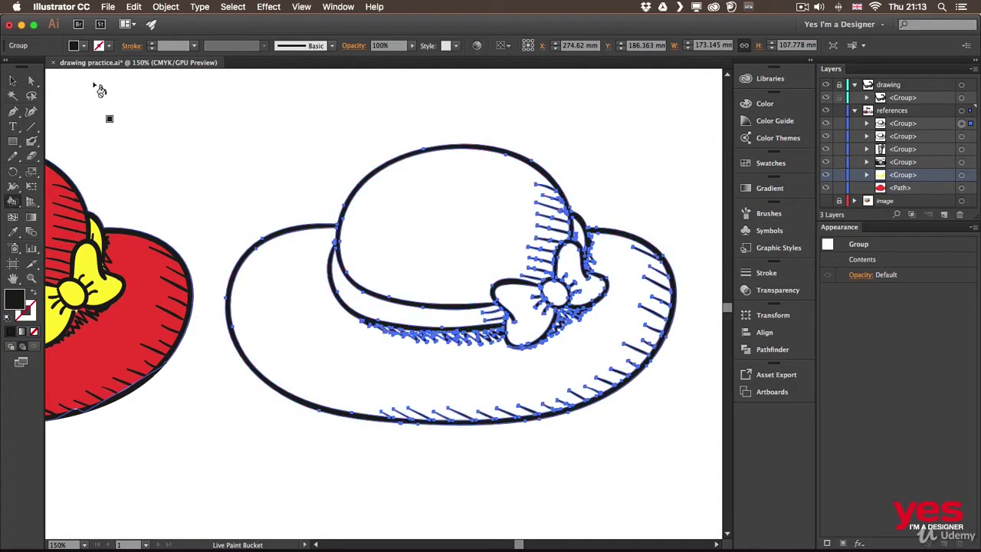
pyautogui.click(83, 45)
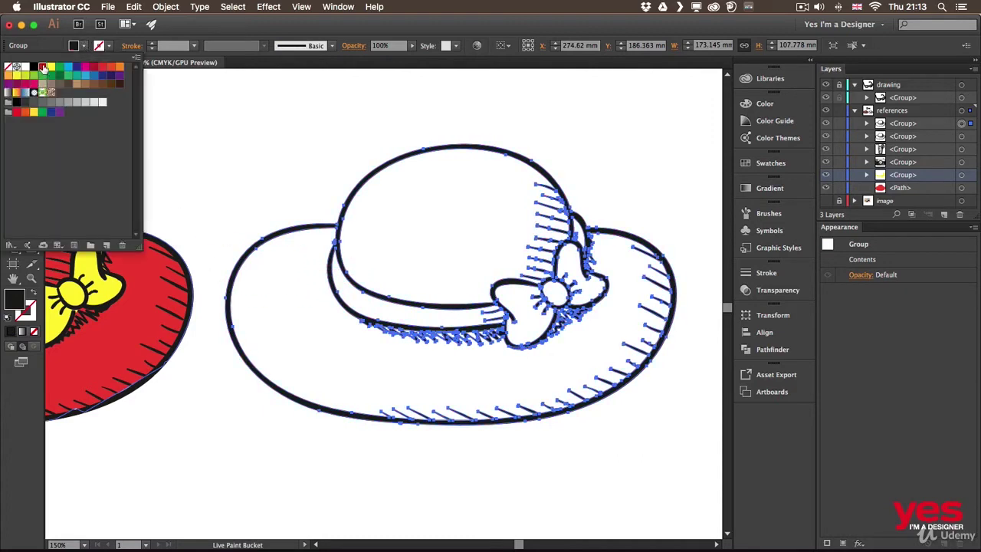
pyautogui.click(43, 67)
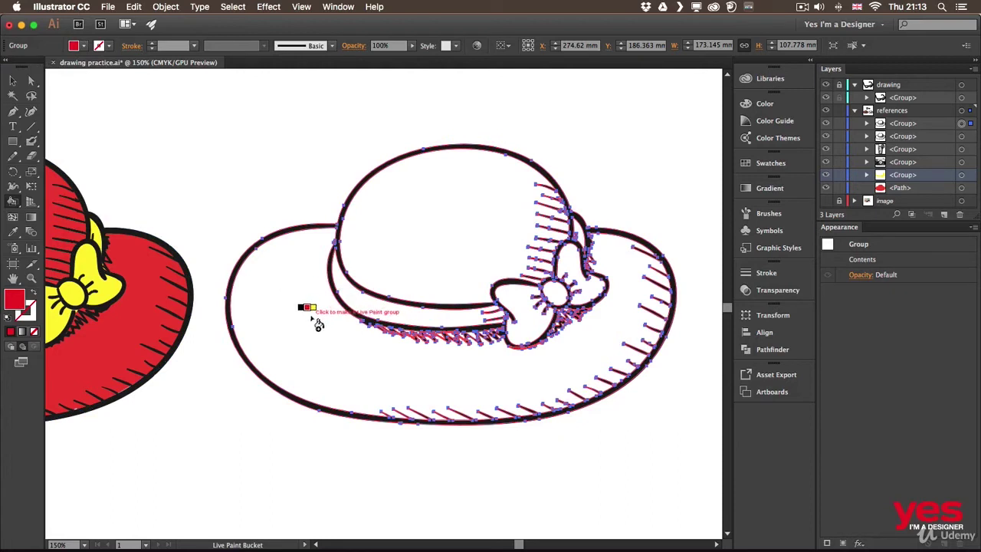
pyautogui.click(328, 354)
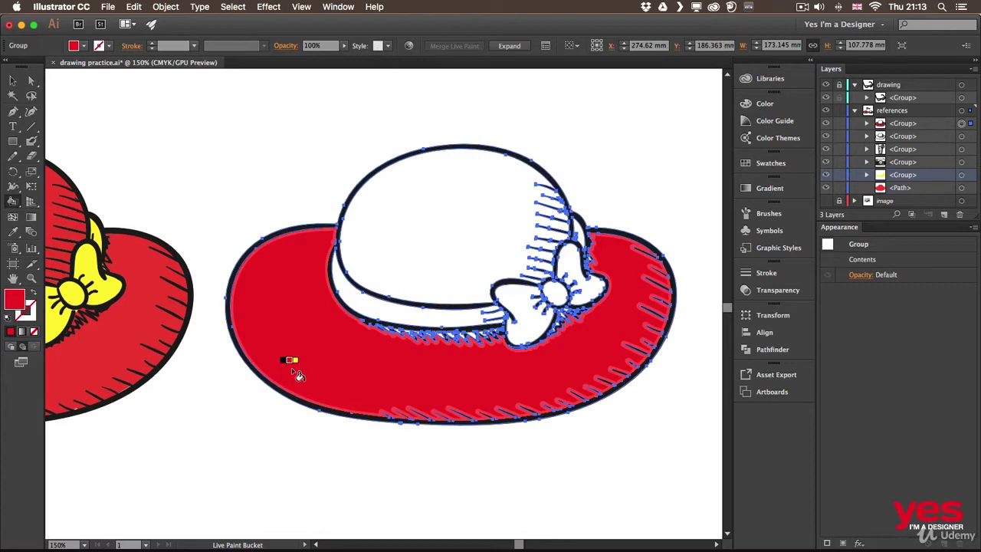
pyautogui.click(442, 239)
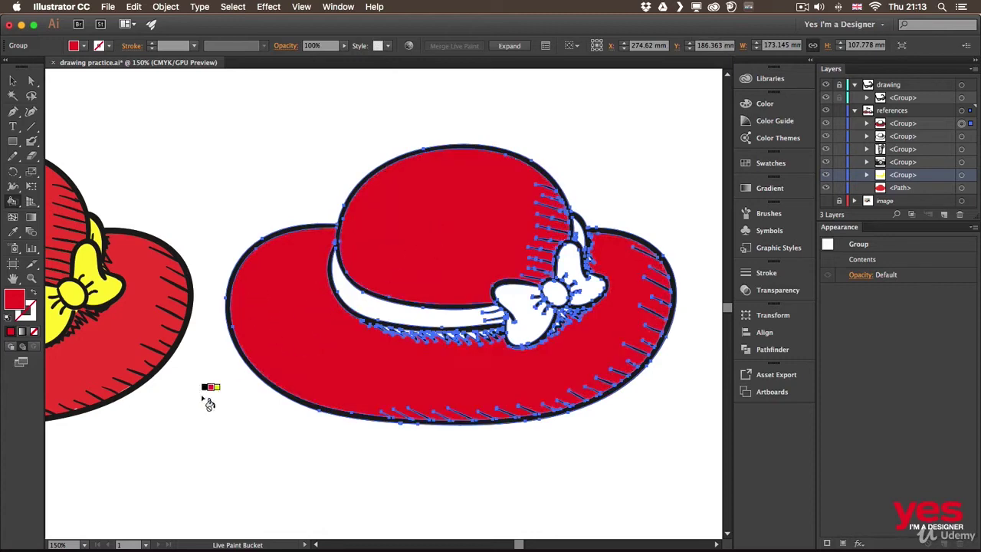
# Fill the Live Paint hat's band, bow loops, knot and the band piece behind the bow with yellow.
pyautogui.press('Right')
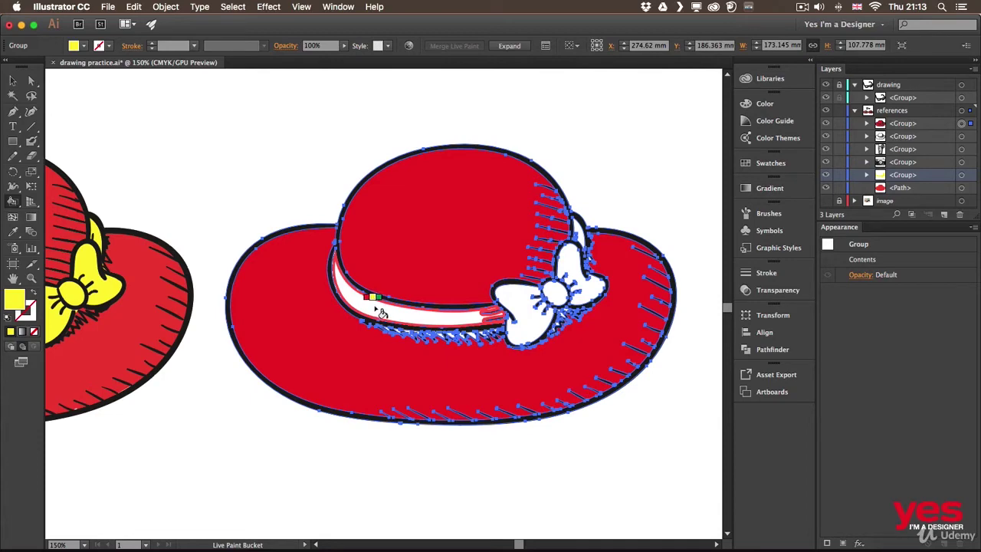
pyautogui.click(381, 313)
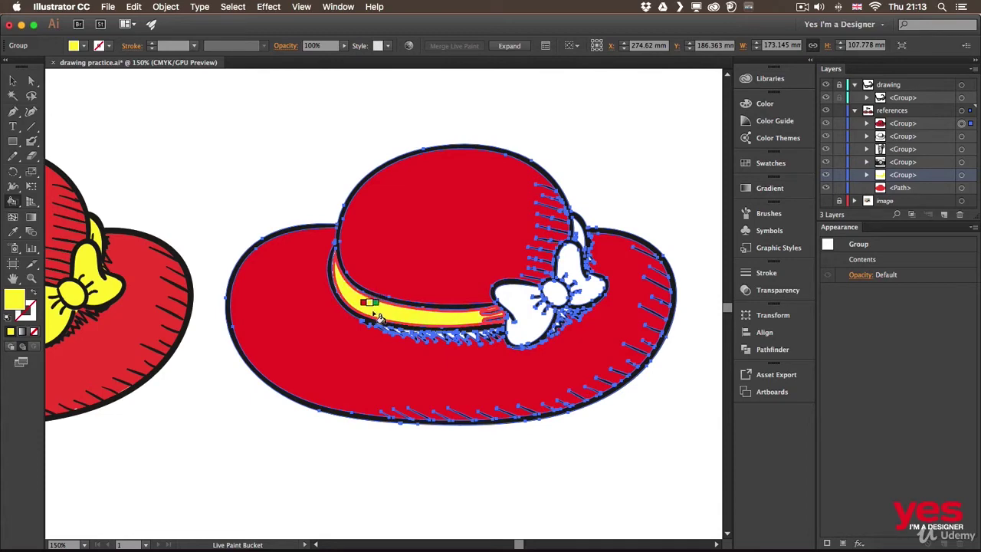
pyautogui.click(517, 304)
pyautogui.click(554, 296)
pyautogui.click(571, 276)
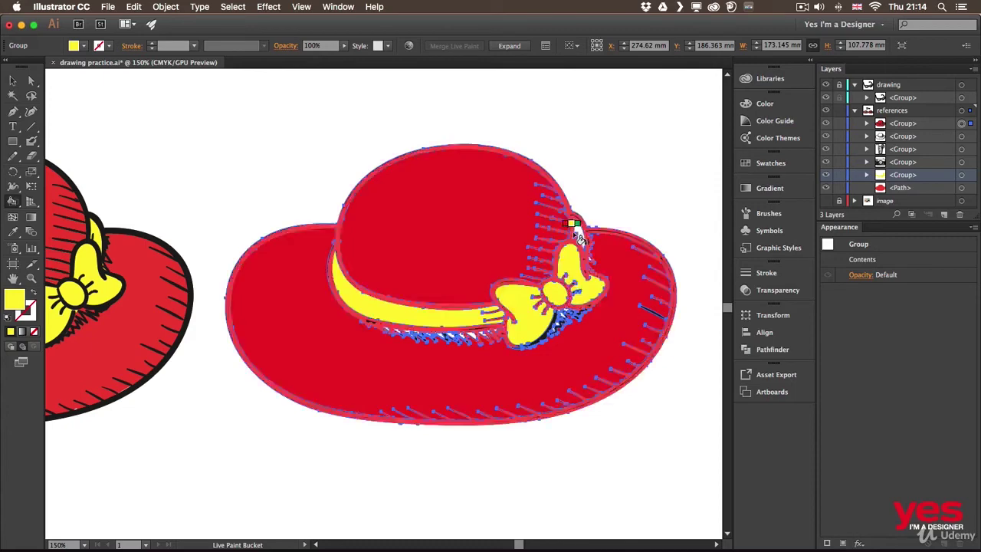
pyautogui.click(580, 237)
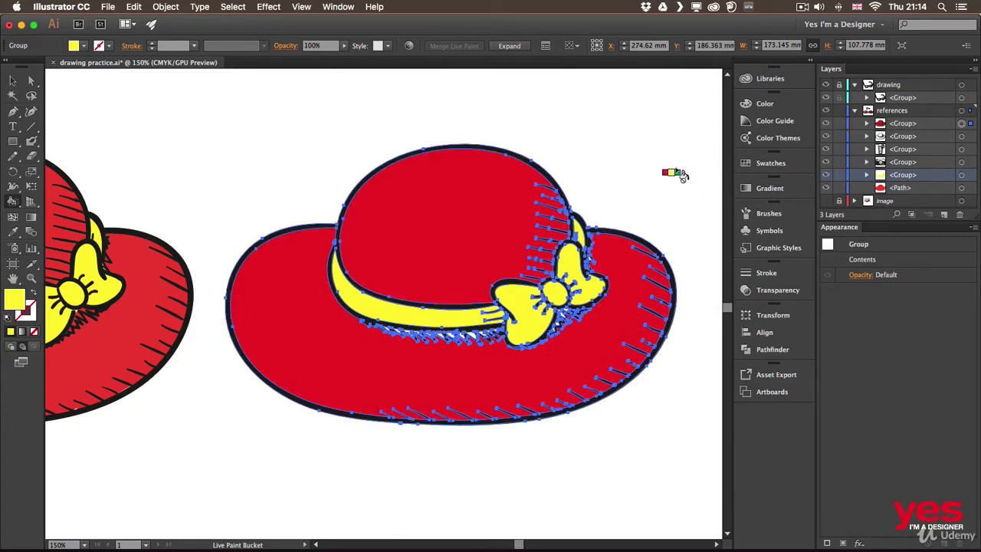
# Fill the white gaps in the shading beneath the Live Paint hat's band with red using the Live Paint Bucket.
pyautogui.press('v')
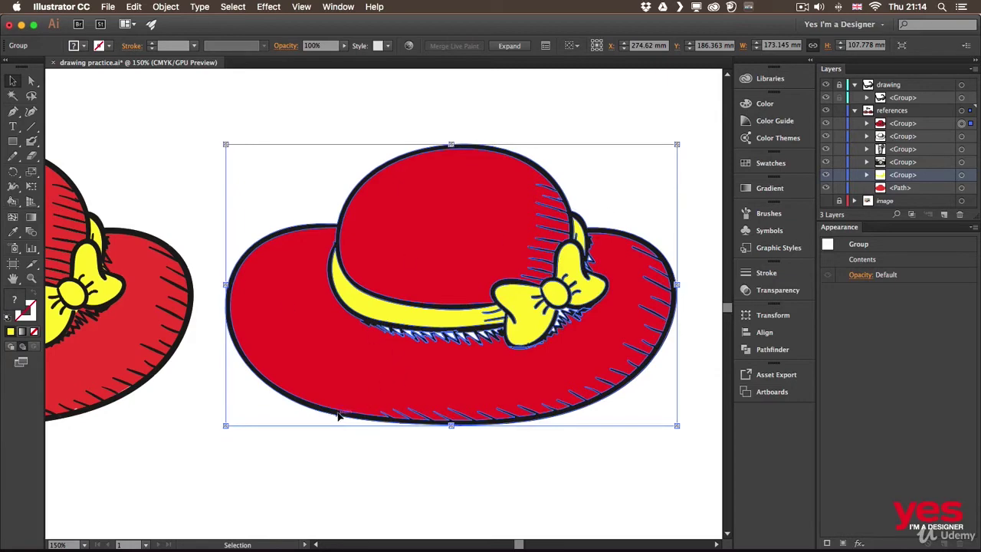
pyautogui.press('a')
pyautogui.press('super+plus')
pyautogui.press('super+plus')
pyautogui.press('super+plus')
pyautogui.press('v')
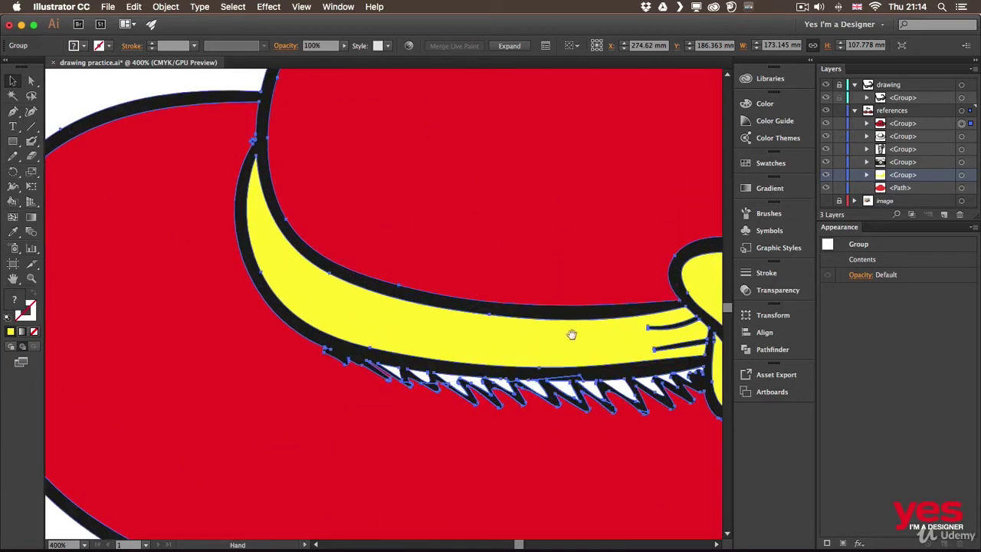
pyautogui.scroll(-5, 570, 335)
pyautogui.hscroll(5, 383, 223)
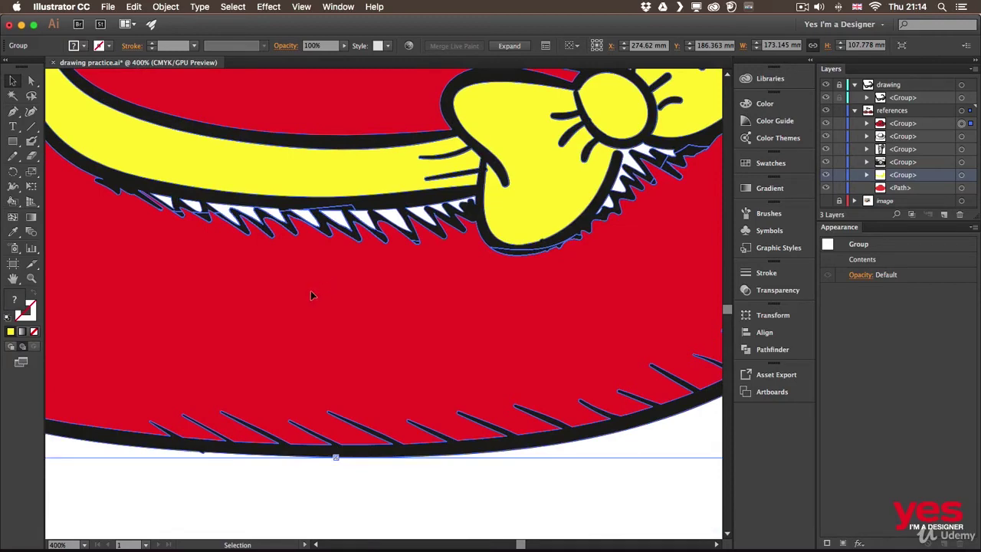
pyautogui.press('k')
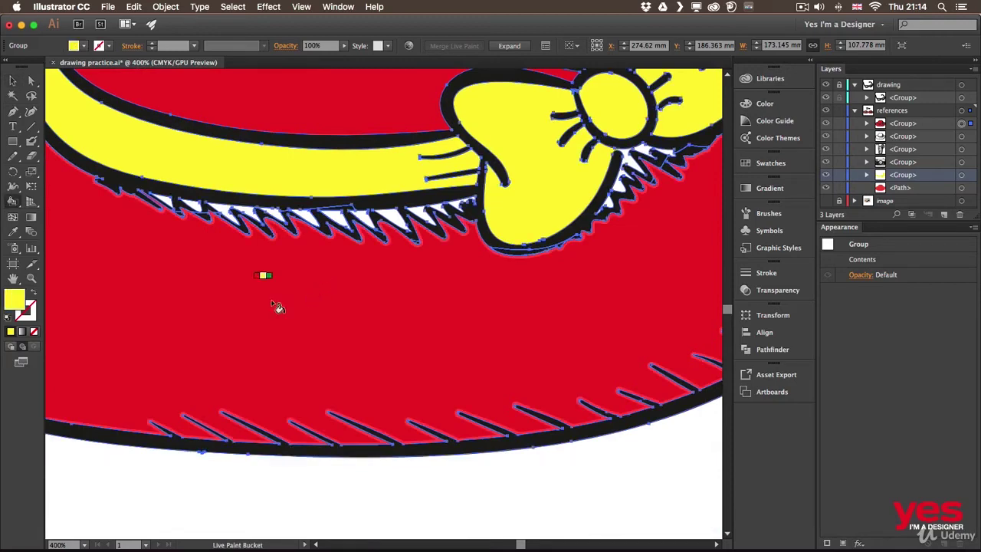
pyautogui.press('Left')
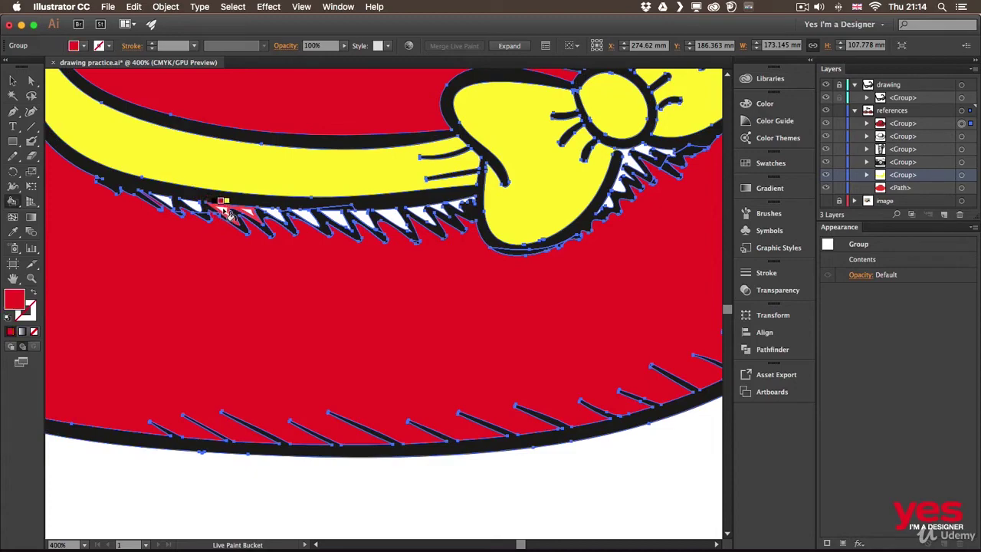
pyautogui.click(227, 211)
pyautogui.click(194, 205)
pyautogui.click(167, 201)
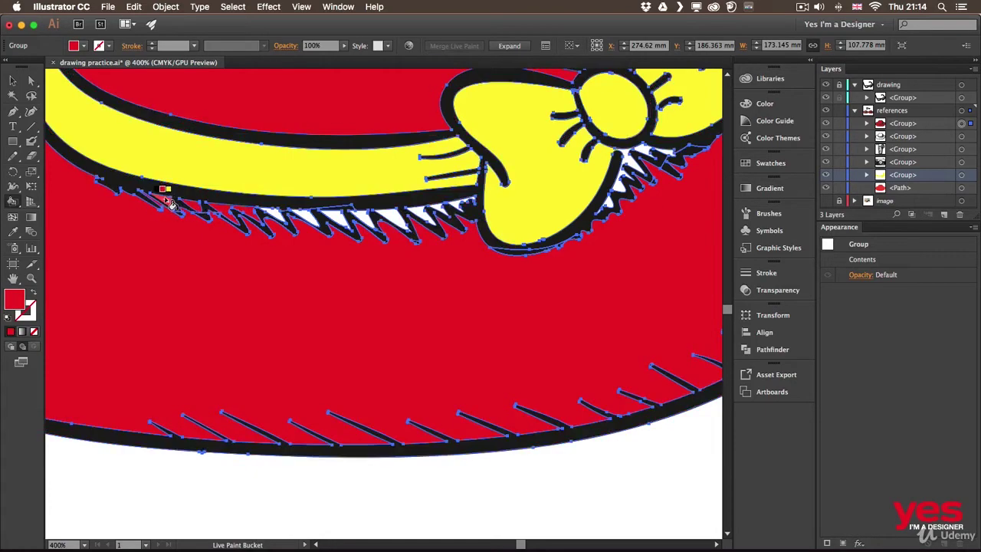
pyautogui.click(276, 213)
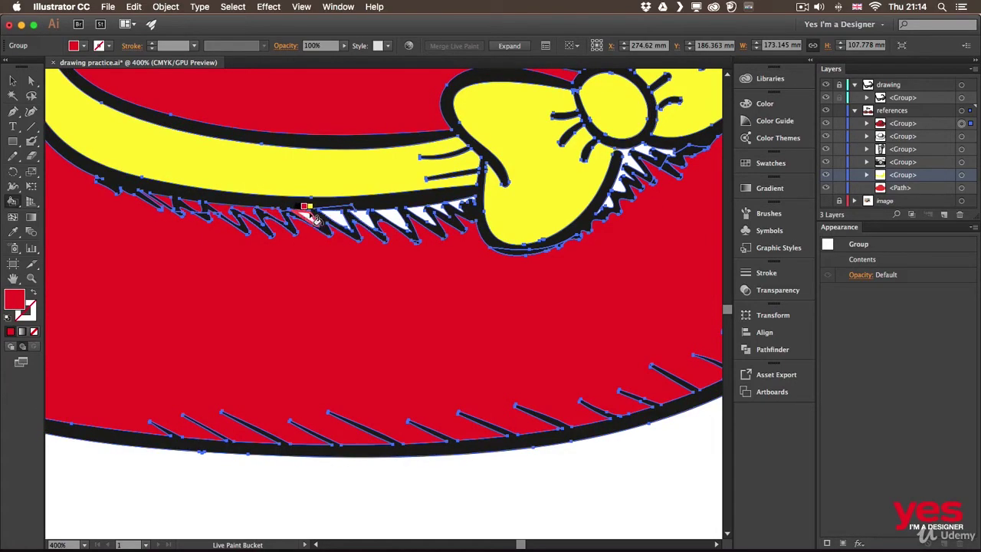
pyautogui.click(309, 216)
pyautogui.click(338, 219)
pyautogui.click(367, 219)
pyautogui.click(397, 217)
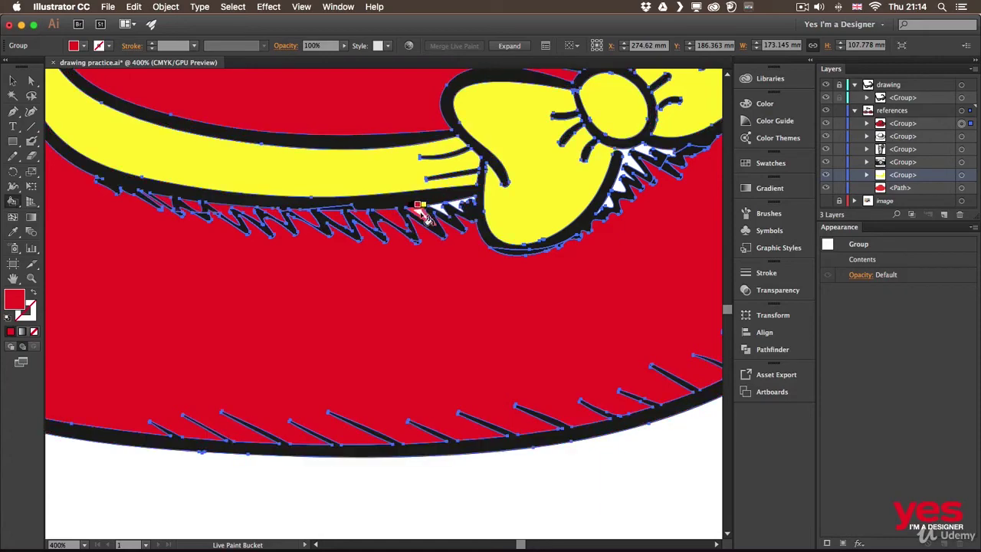
pyautogui.click(421, 208)
pyautogui.click(439, 204)
pyautogui.click(462, 207)
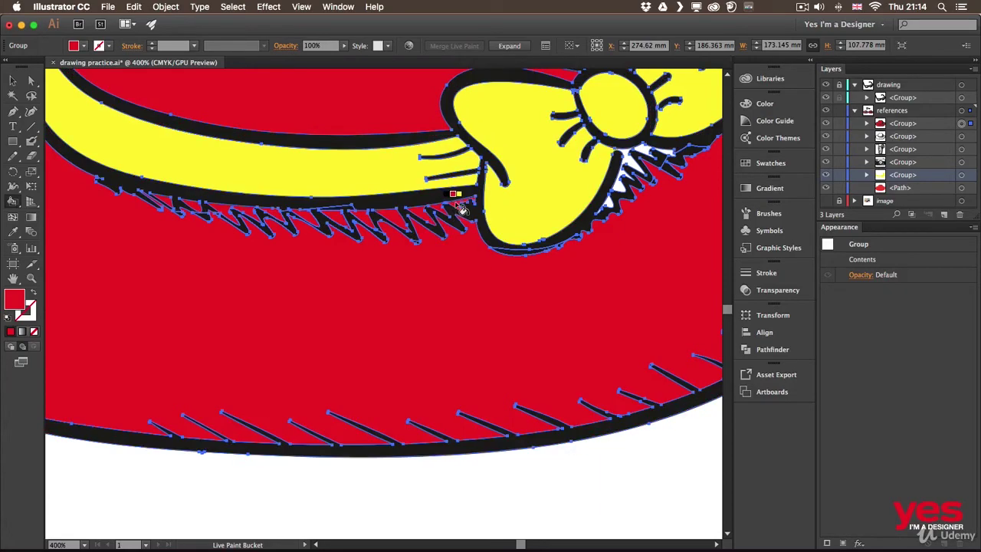
# Fill the gaps in the shading beneath and beside the bow with red, undoing the red fill applied to the black outline.
pyautogui.hscroll(6, 318, 268)
pyautogui.scroll(2, 317, 267)
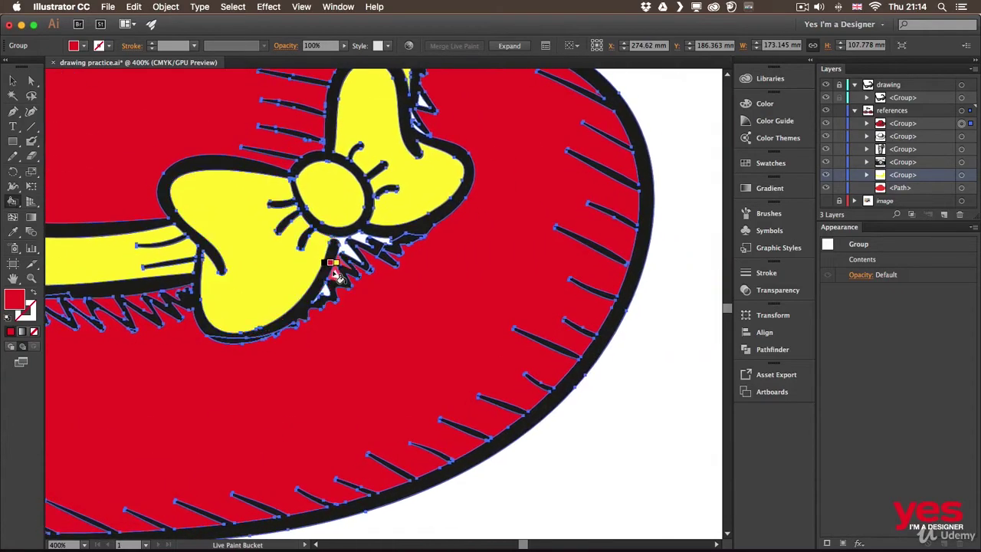
pyautogui.click(323, 282)
pyautogui.scroll(3, 347, 247)
pyautogui.hscroll(1, 347, 246)
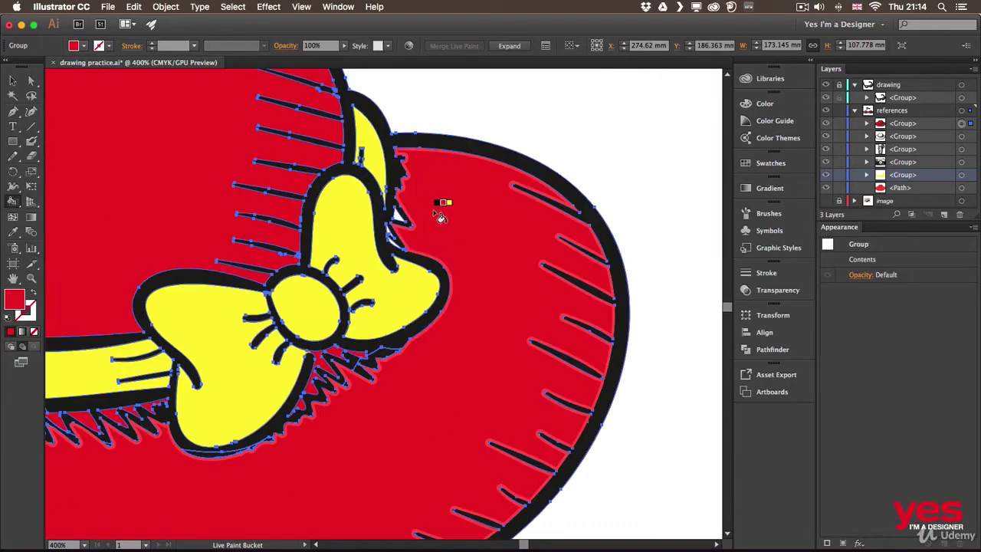
pyautogui.click(389, 245)
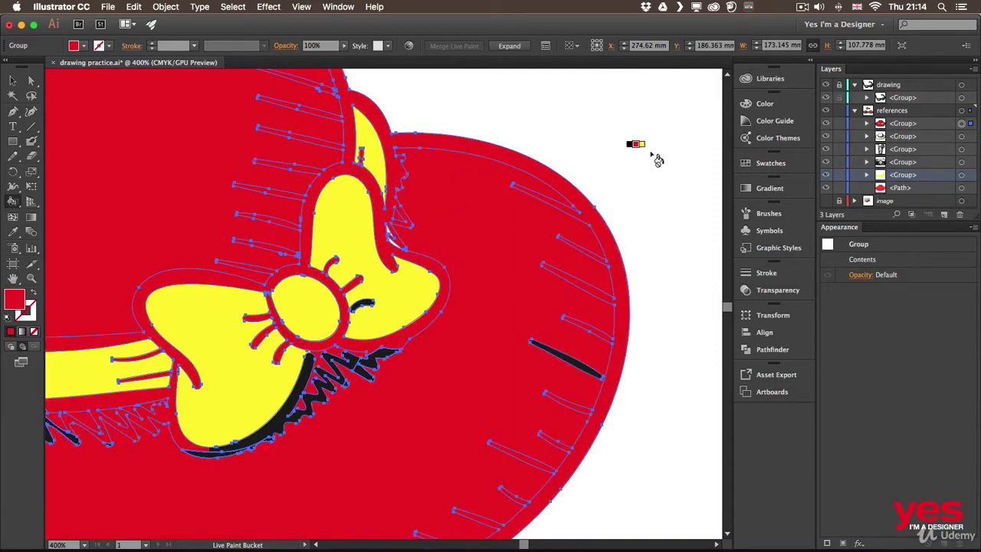
pyautogui.press('super+z')
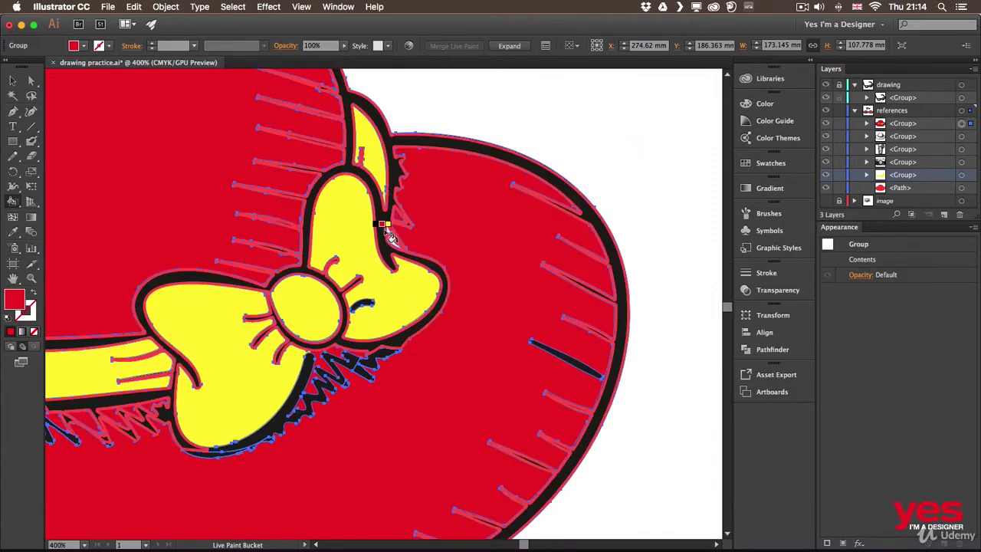
# Fill the tiny remaining gap beside the bow's upper loop with red and deselect the hat.
pyautogui.press('super+equal')
pyautogui.press('super+equal')
pyautogui.press('super+equal')
pyautogui.moveTo(411, 152); pyautogui.dragTo(338, 291)
pyautogui.click(347, 308)
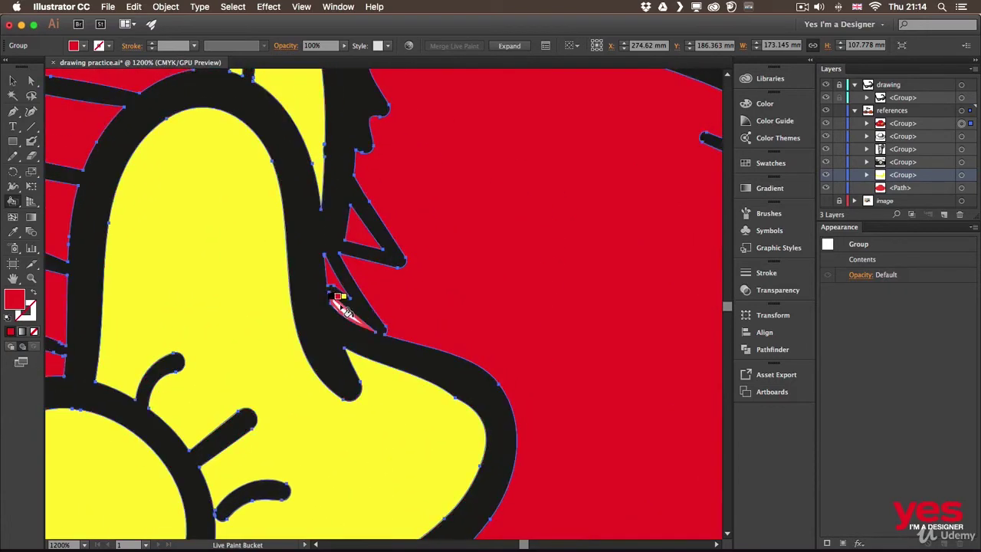
pyautogui.press('super+minus')
pyautogui.press('super+minus')
pyautogui.press('super+minus')
pyautogui.press('super+minus')
pyautogui.press('super+minus')
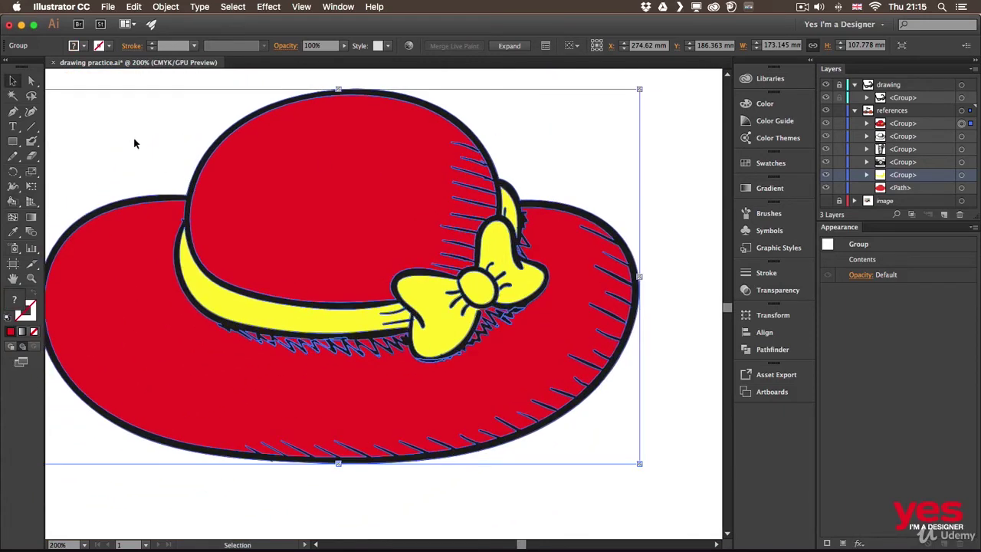
pyautogui.click(135, 143)
pyautogui.press('super+minus')
pyautogui.press('super+minus')
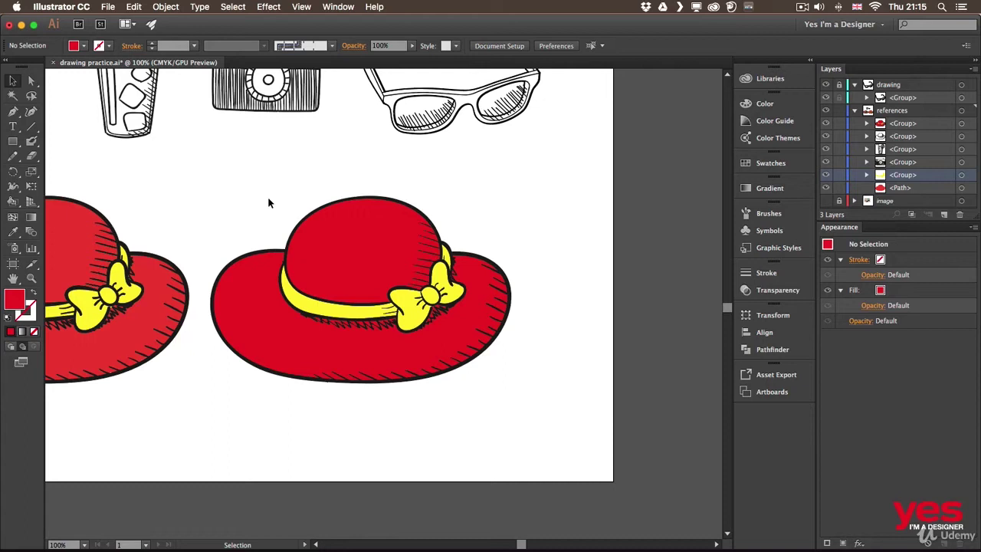
# Lock the Live Paint hat's group and ready the Blob Brush with a red fill and nothing selected.
pyautogui.click(499, 288)
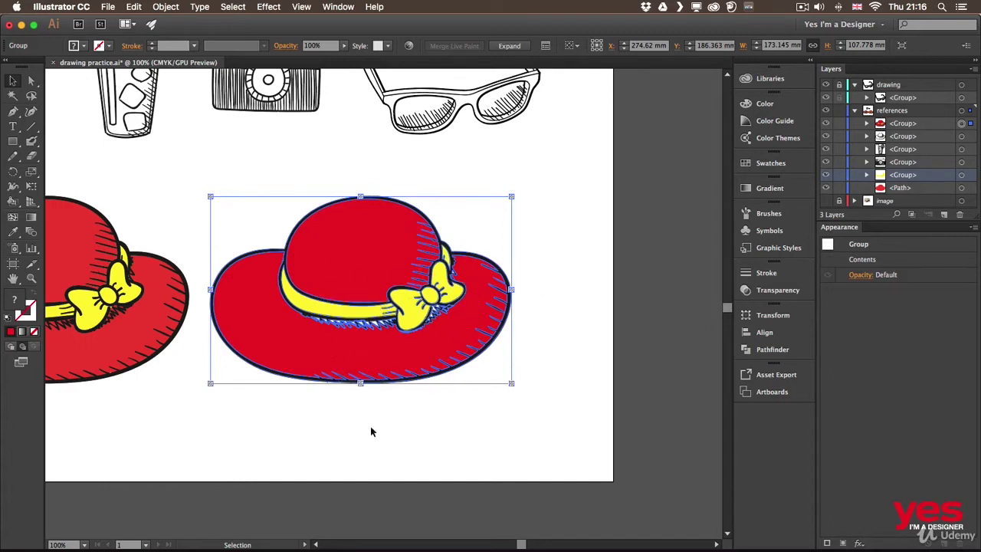
pyautogui.hotkey('shift', 'b')
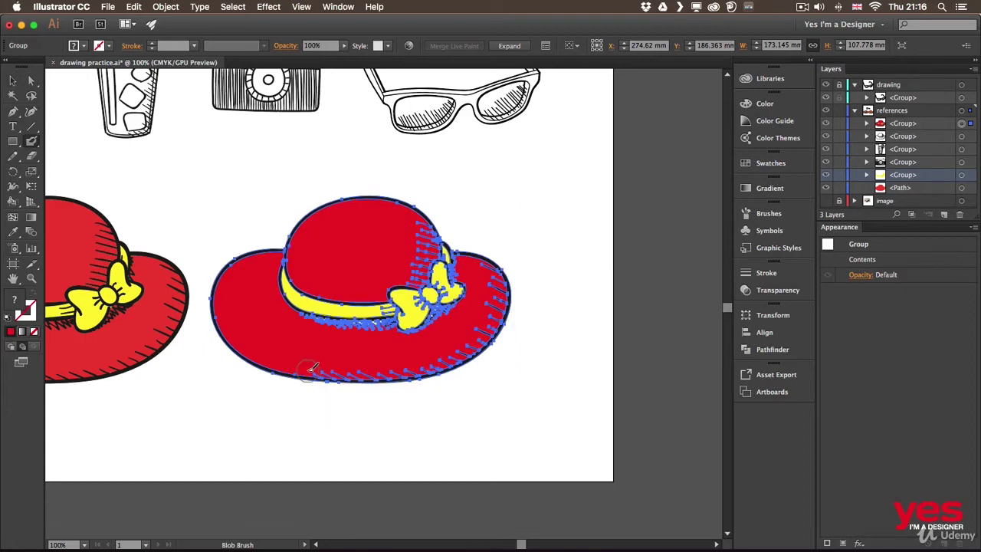
pyautogui.press('super+equal')
pyautogui.press('super+equal')
pyautogui.press('super+equal')
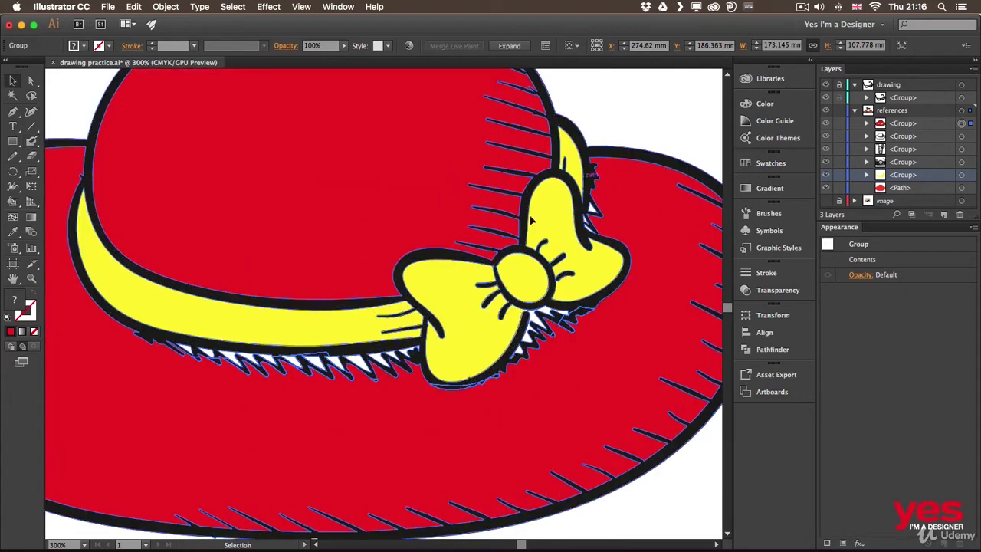
pyautogui.click(630, 105)
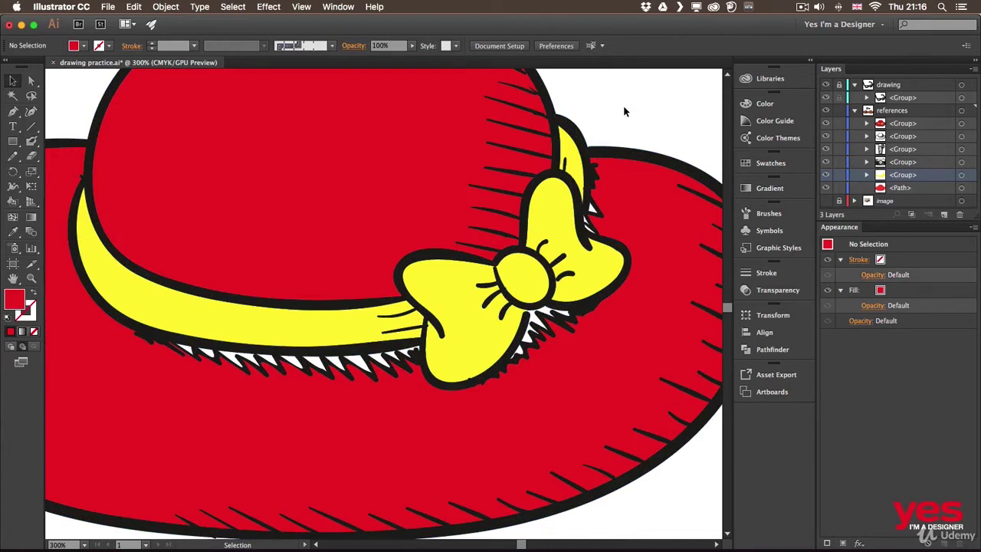
pyautogui.hotkey('shift', 'b')
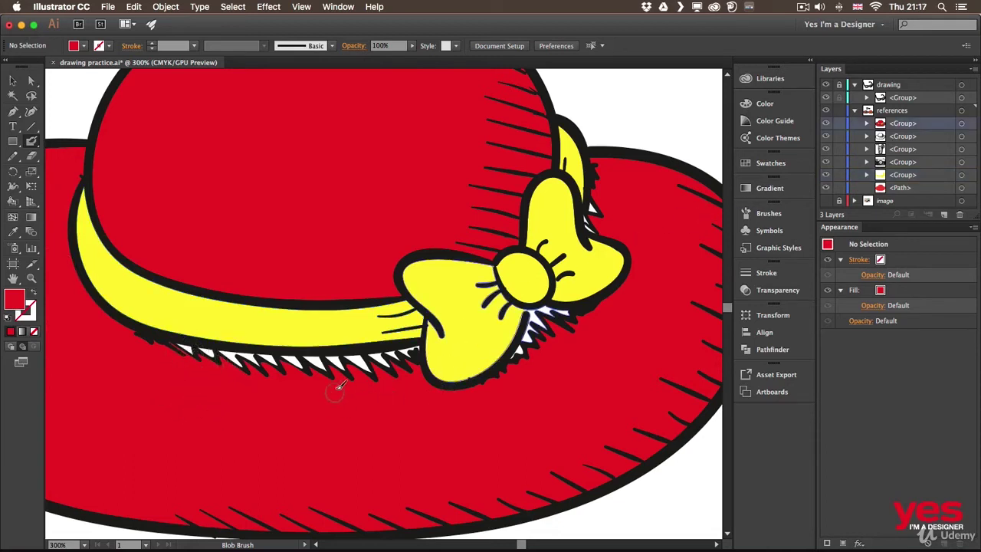
pyautogui.click(839, 123)
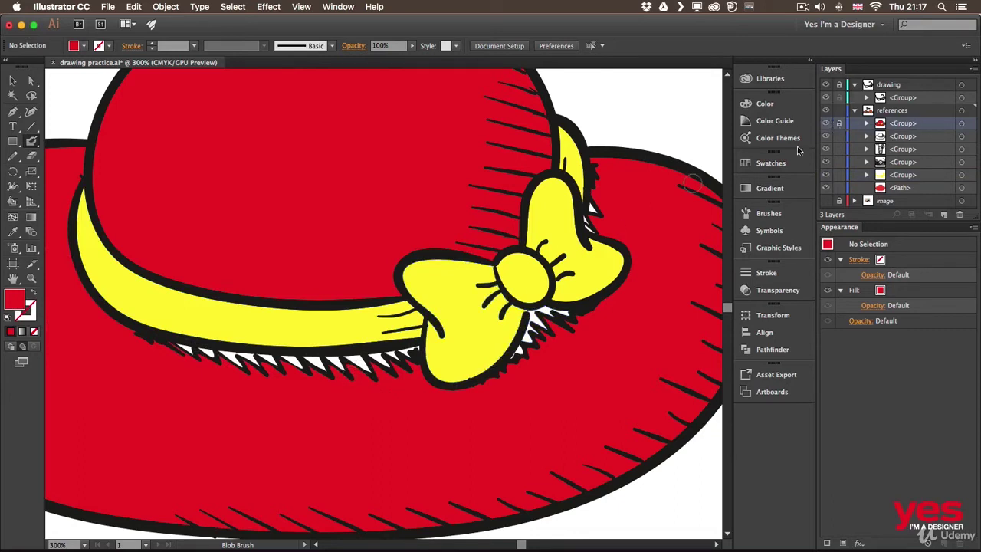
# Paint red with the Blob Brush over the white shading gaps beneath the hat band and around the bow.
pyautogui.moveTo(270, 359)
pyautogui.mouseDown()
pyautogui.moveTo(299, 374)
pyautogui.moveTo(301, 361)
pyautogui.moveTo(316, 367)
pyautogui.moveTo(326, 383)
pyautogui.moveTo(313, 371)
pyautogui.moveTo(391, 357)
pyautogui.mouseUp()
pyautogui.moveTo(224, 361)
pyautogui.mouseDown()
pyautogui.moveTo(172, 346)
pyautogui.moveTo(282, 366)
pyautogui.mouseUp()
pyautogui.moveTo(554, 326)
pyautogui.mouseDown()
pyautogui.moveTo(521, 363)
pyautogui.moveTo(537, 315)
pyautogui.moveTo(574, 322)
pyautogui.moveTo(560, 334)
pyautogui.mouseUp()
pyautogui.moveTo(572, 316); pyautogui.dragTo(538, 324)
pyautogui.moveTo(608, 208)
pyautogui.mouseDown()
pyautogui.moveTo(591, 212)
pyautogui.moveTo(600, 202)
pyautogui.moveTo(624, 207)
pyautogui.mouseUp()
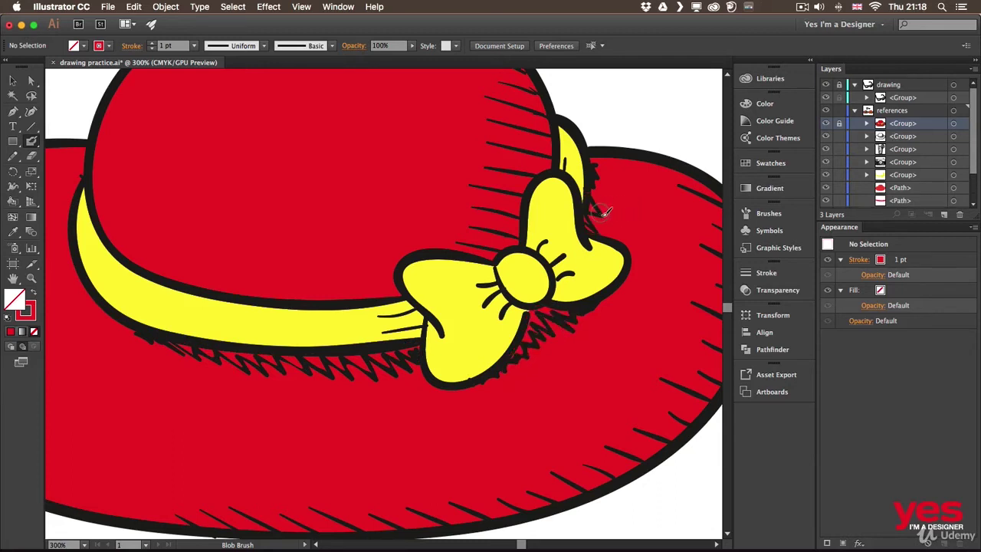
pyautogui.press('v')
pyautogui.press('super+minus')
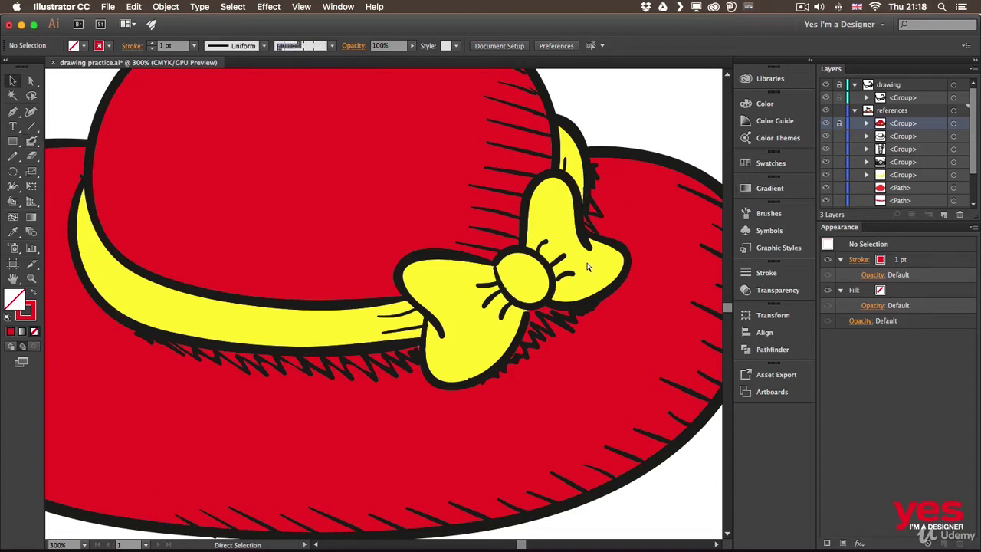
pyautogui.press('super+minus')
pyautogui.hscroll(-3, 429, 177)
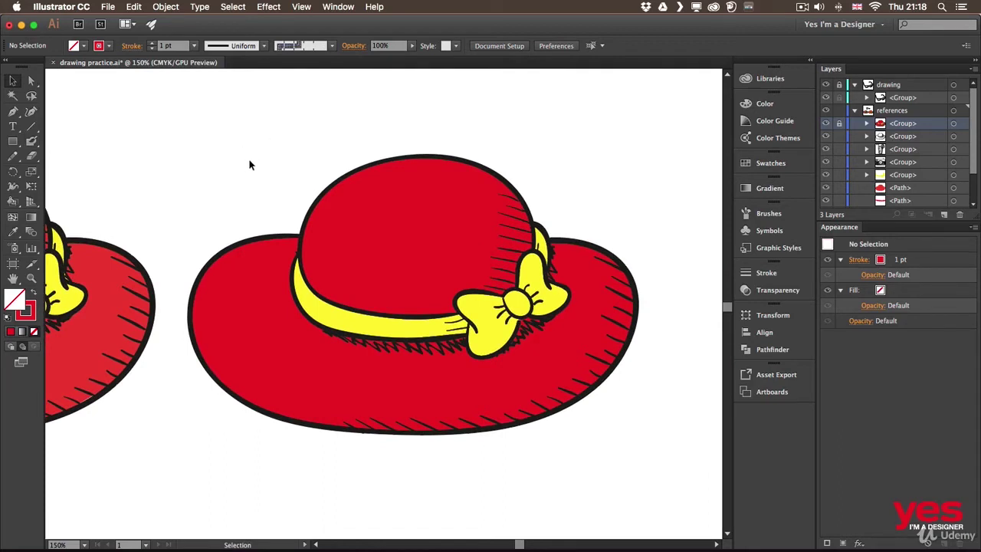
# Unlock the Live Paint hat's group, show the whole artboard and leave nothing selected.
pyautogui.press('super+0')
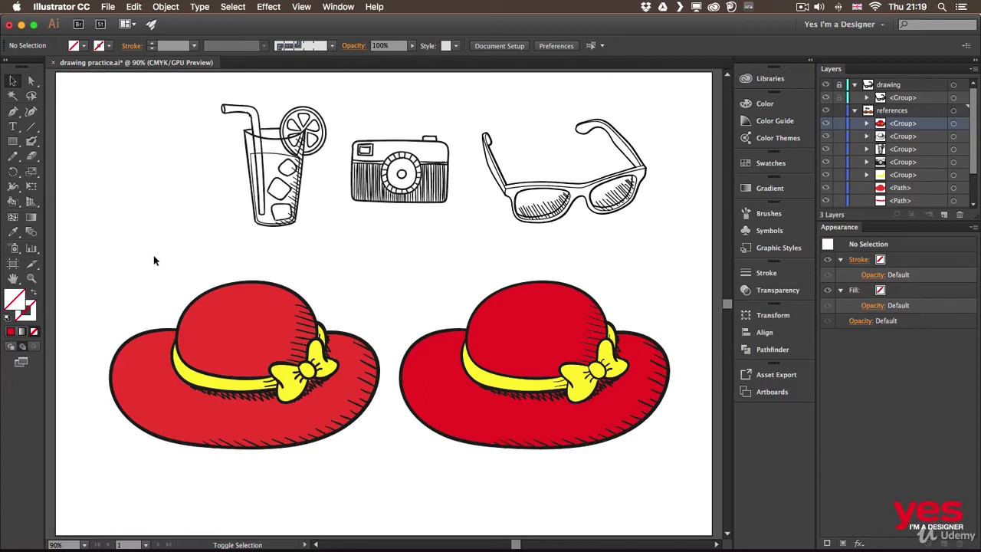
pyautogui.hotkey('shift', 'b')
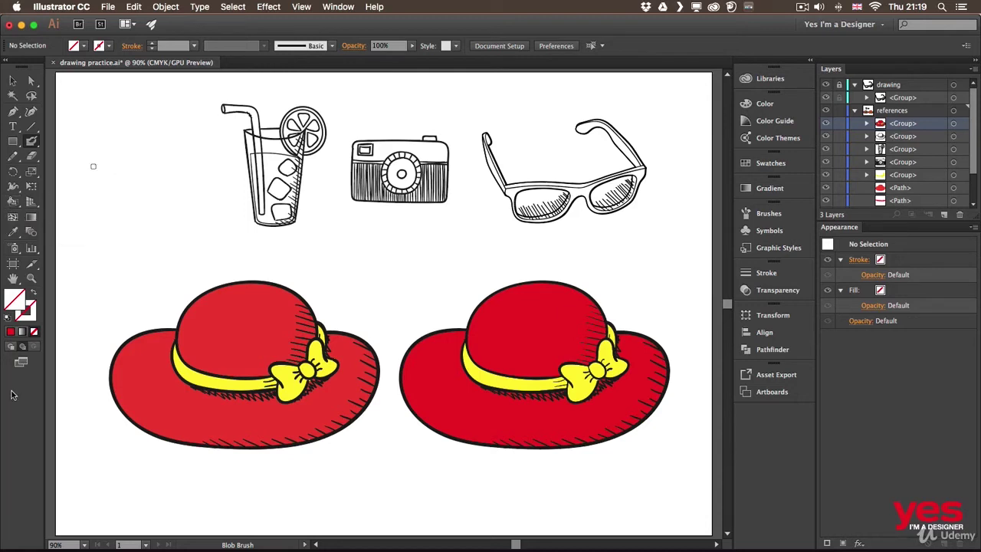
pyautogui.click(11, 347)
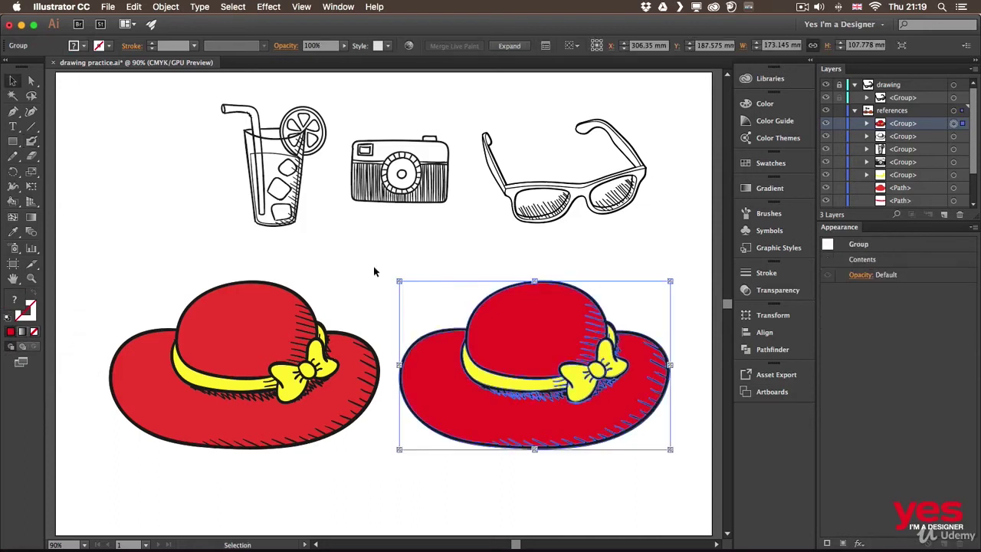
pyautogui.click(382, 279)
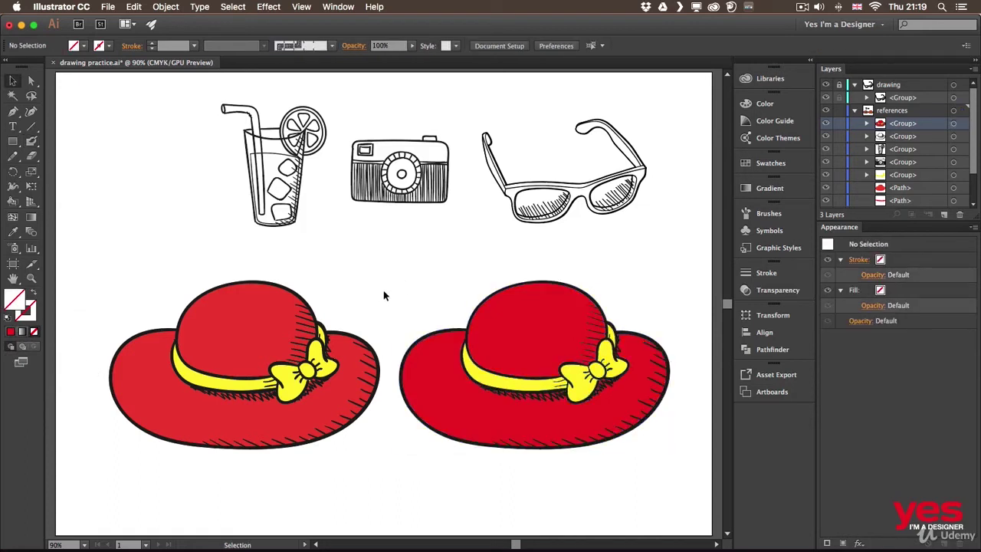
# Select the whole left-hand hat and erase a nearly vertical strip through it with the Eraser.
pyautogui.moveTo(138, 258); pyautogui.dragTo(349, 465)
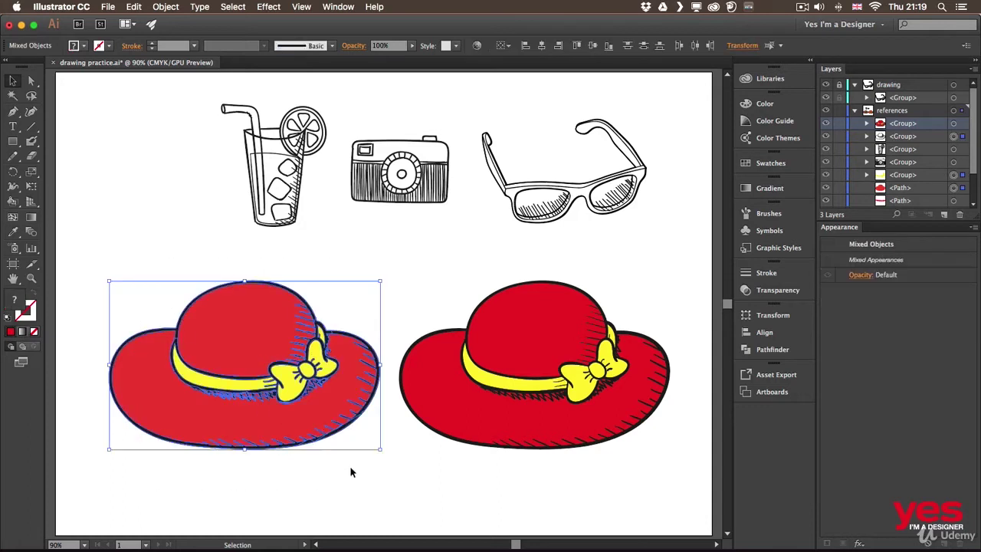
pyautogui.hotkey('shift', 'e')
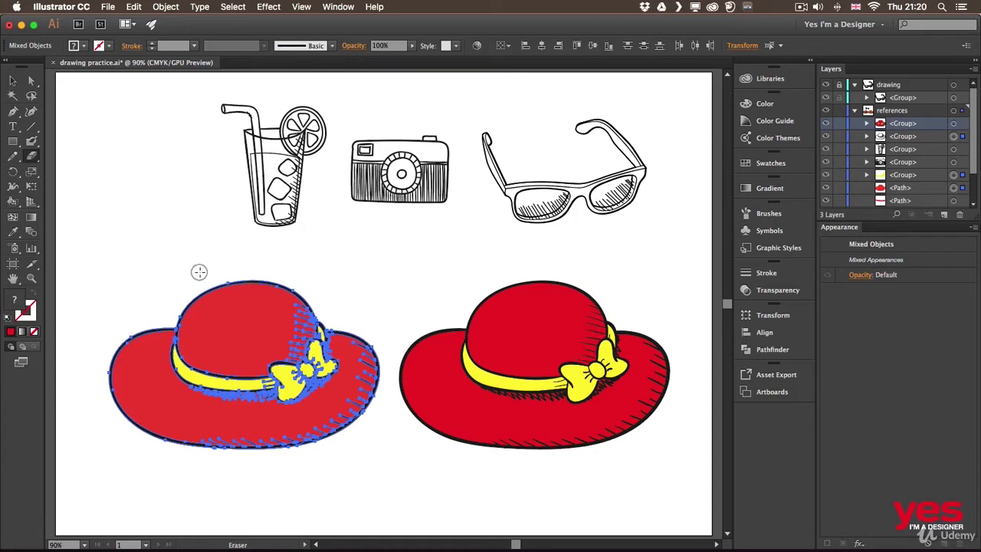
pyautogui.moveTo(206, 281); pyautogui.dragTo(236, 452)
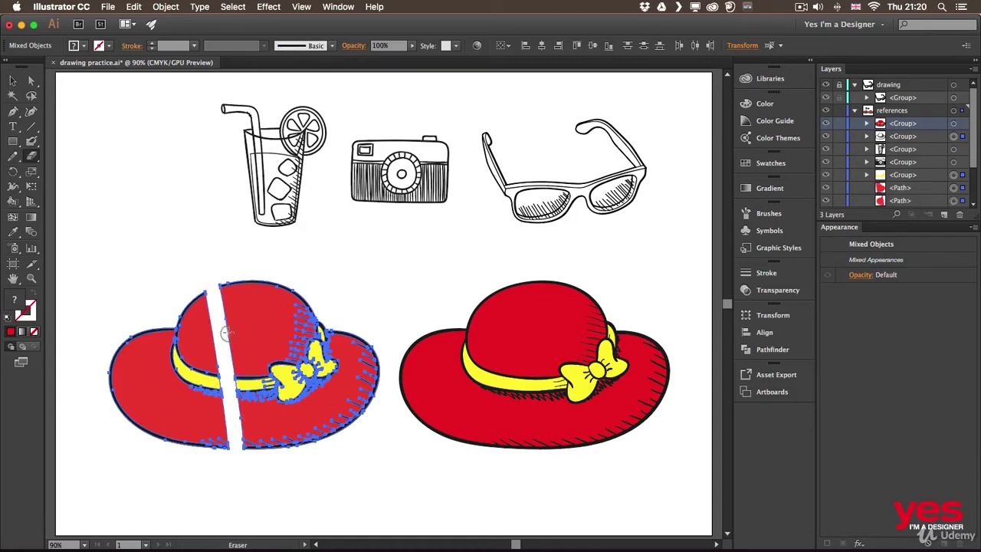
# Erase a curved strip diagonally across the left-hand hat from brim to crown, and undo that cut.
pyautogui.moveTo(132, 428)
pyautogui.mouseDown()
pyautogui.moveTo(220, 347)
pyautogui.moveTo(361, 282)
pyautogui.mouseUp()
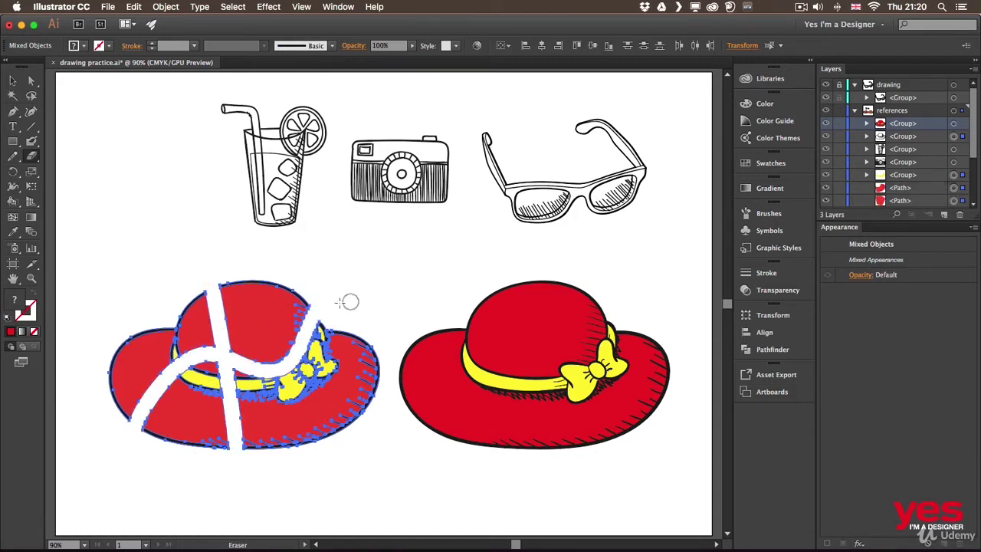
pyautogui.press('v')
pyautogui.click(376, 292)
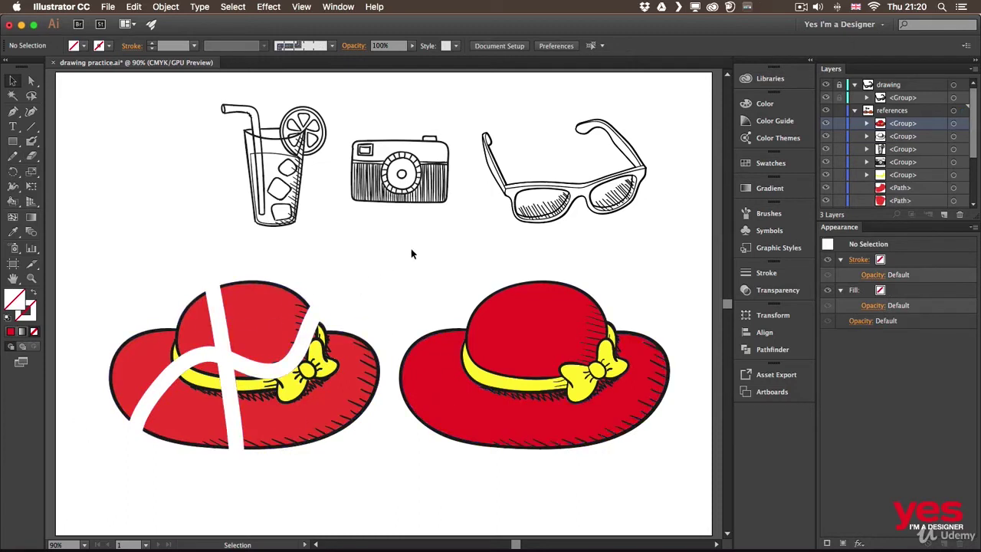
pyautogui.press('super+z')
pyautogui.press('super+z')
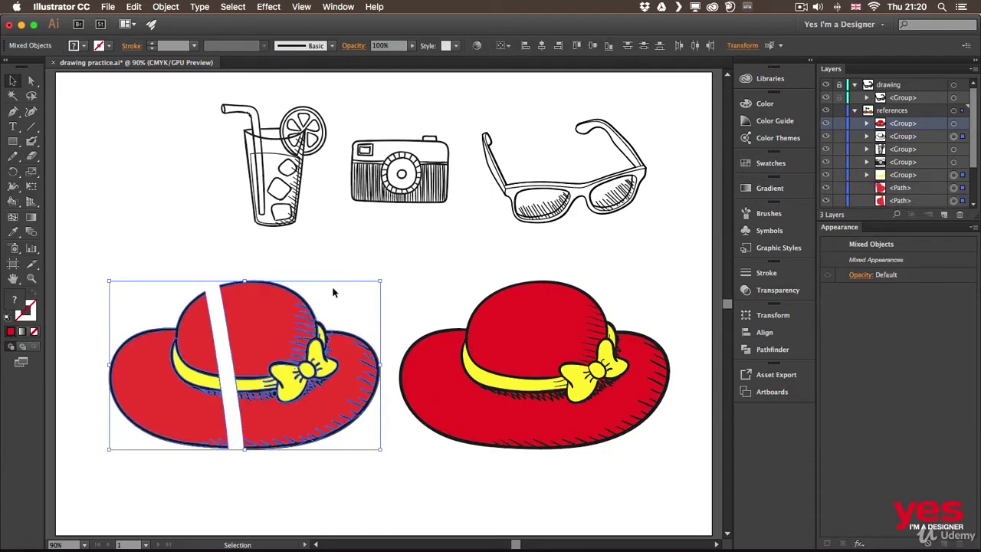
# Undo the strip cut, then erase straight rectangular areas from the bottom, left and right of the left-hand hat's brim and deselect it.
pyautogui.press('super+z')
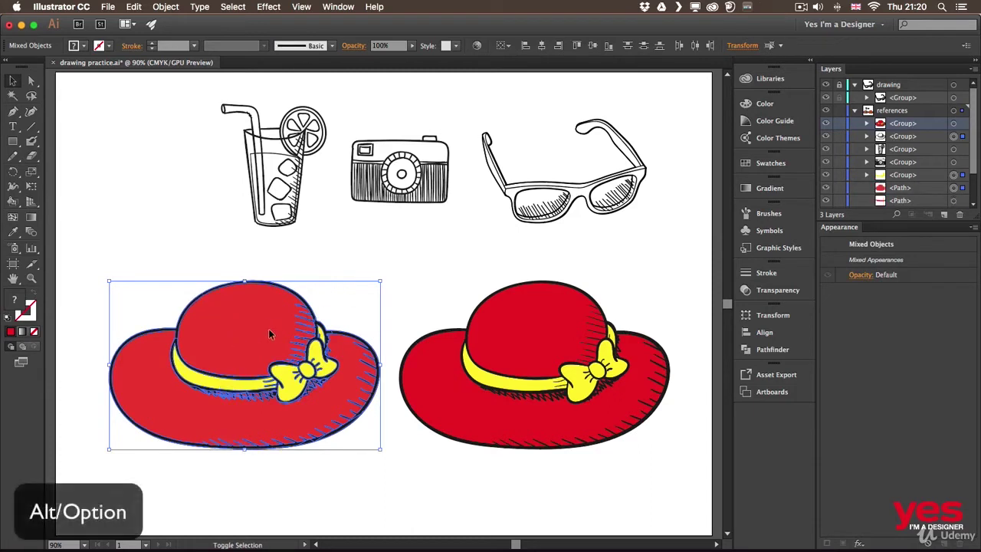
pyautogui.hotkey('shift', 'e')
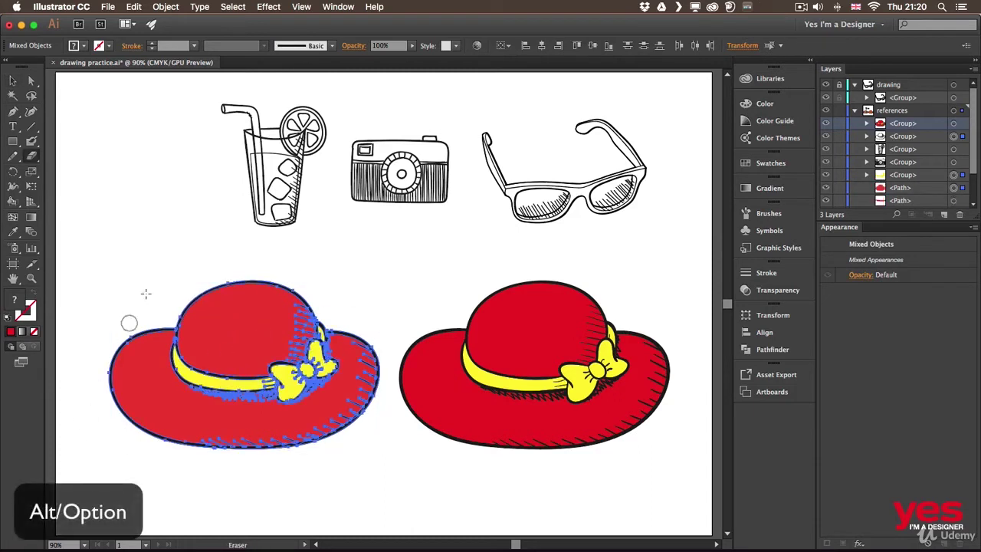
pyautogui.moveTo(90, 480)
pyautogui.mouseDown()
pyautogui.moveTo(361, 403)
pyautogui.moveTo(382, 407)
pyautogui.mouseUp()
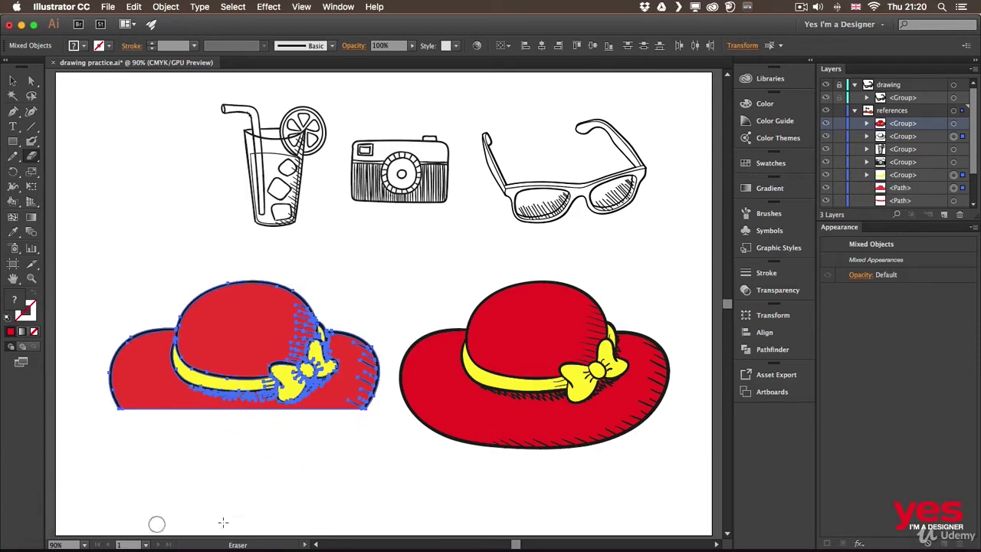
pyautogui.moveTo(79, 278); pyautogui.dragTo(152, 458)
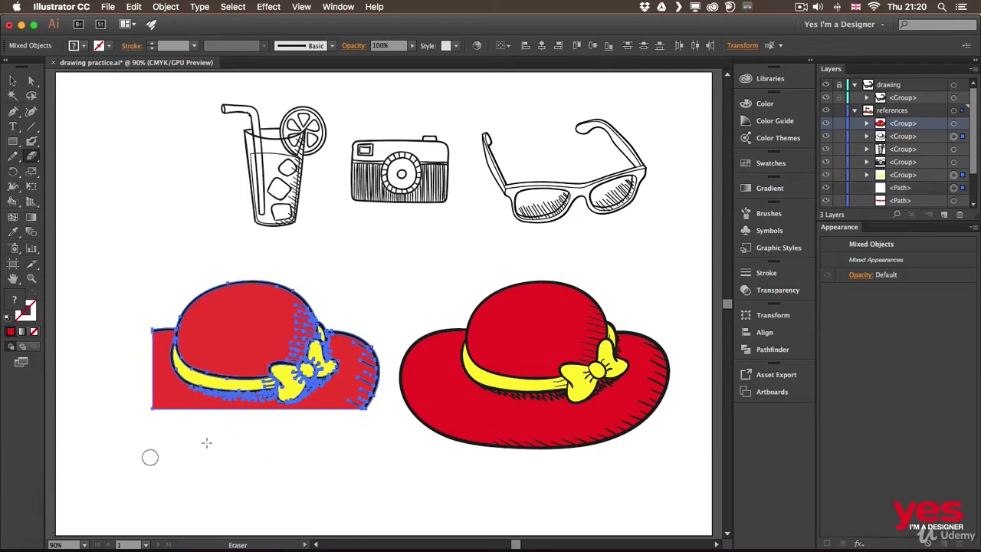
pyautogui.moveTo(342, 259)
pyautogui.mouseDown()
pyautogui.moveTo(401, 445)
pyautogui.moveTo(385, 454)
pyautogui.mouseUp()
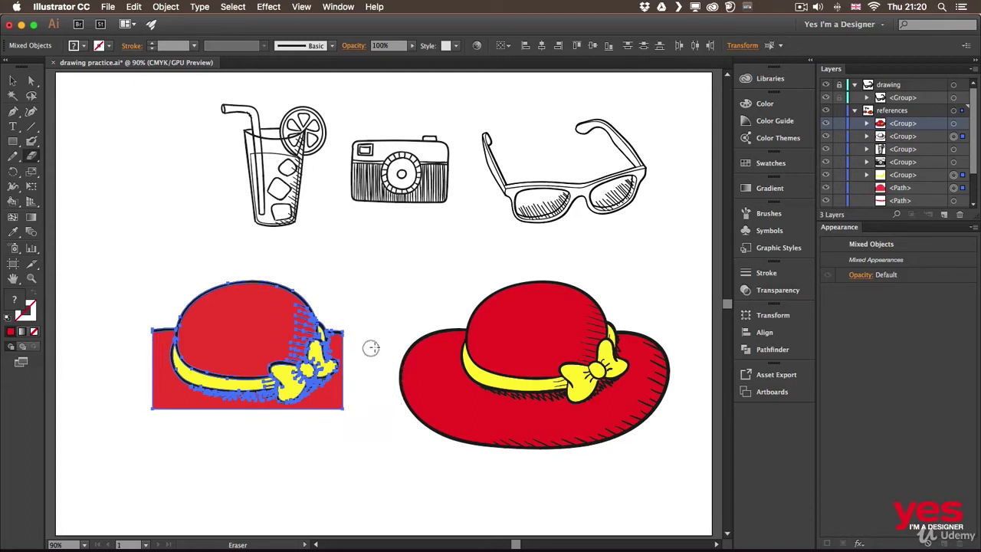
pyautogui.press('v')
pyautogui.click(373, 301)
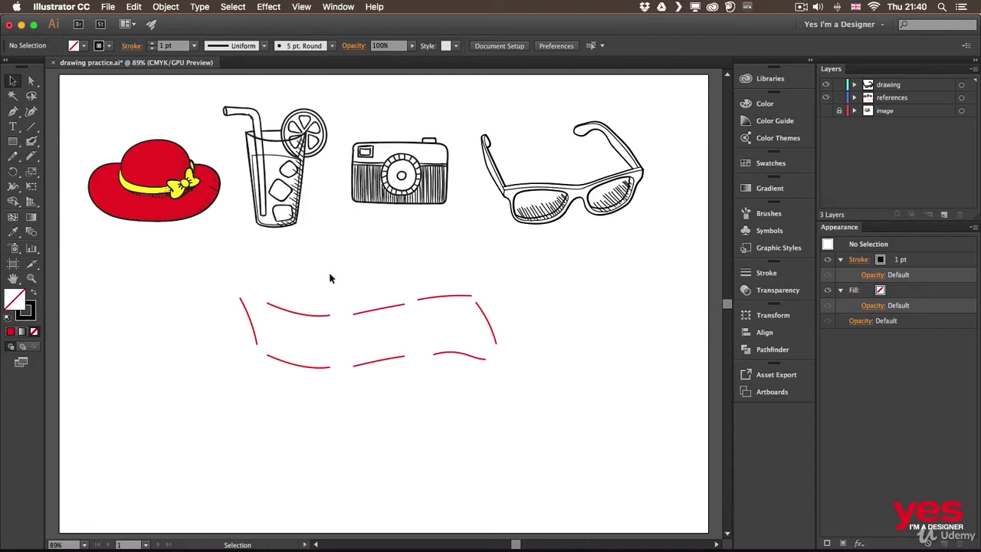
# Use the Join Tool to connect the banner's two upper-right segments, its upper-right corner and its lower-left corner.
pyautogui.click(13, 157)
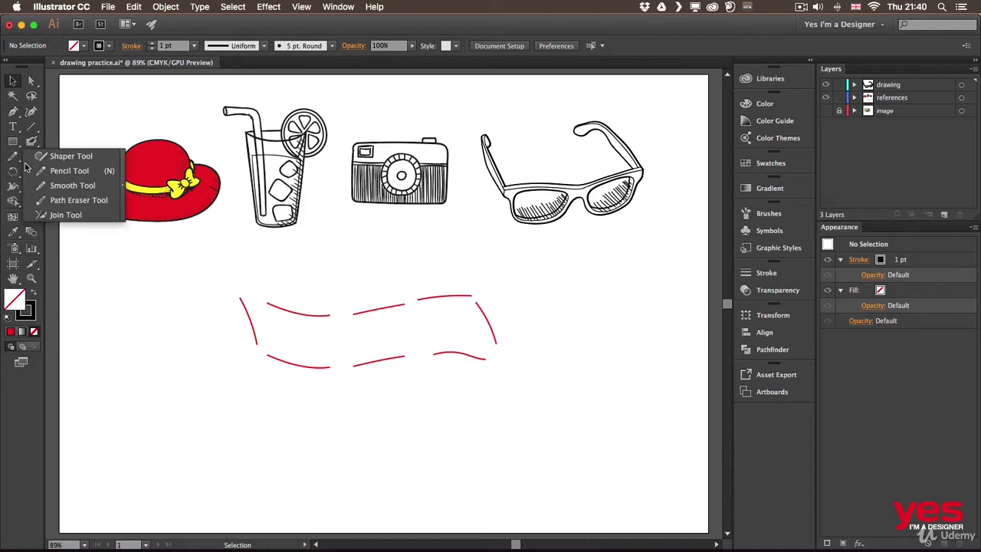
pyautogui.click(65, 215)
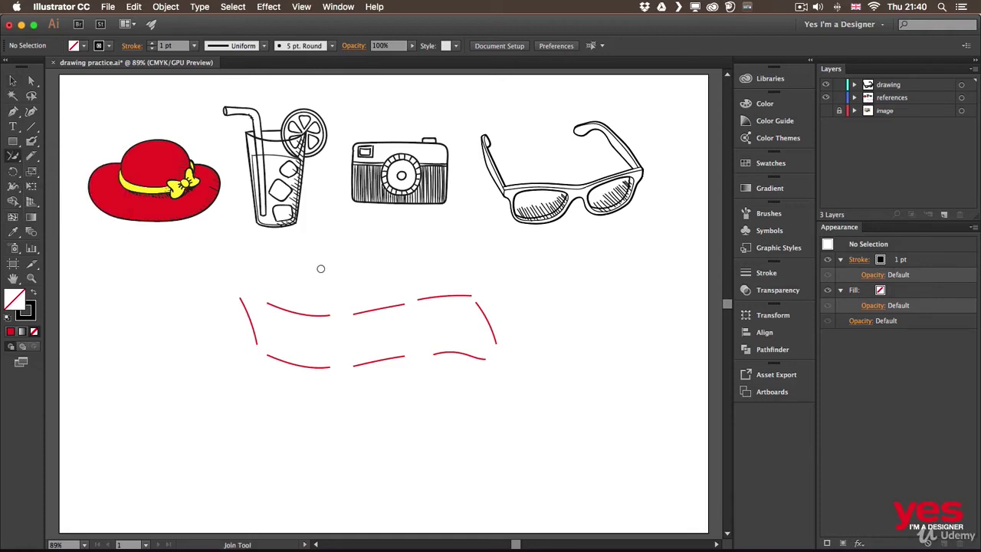
pyautogui.press('super+equal')
pyautogui.press('super+equal')
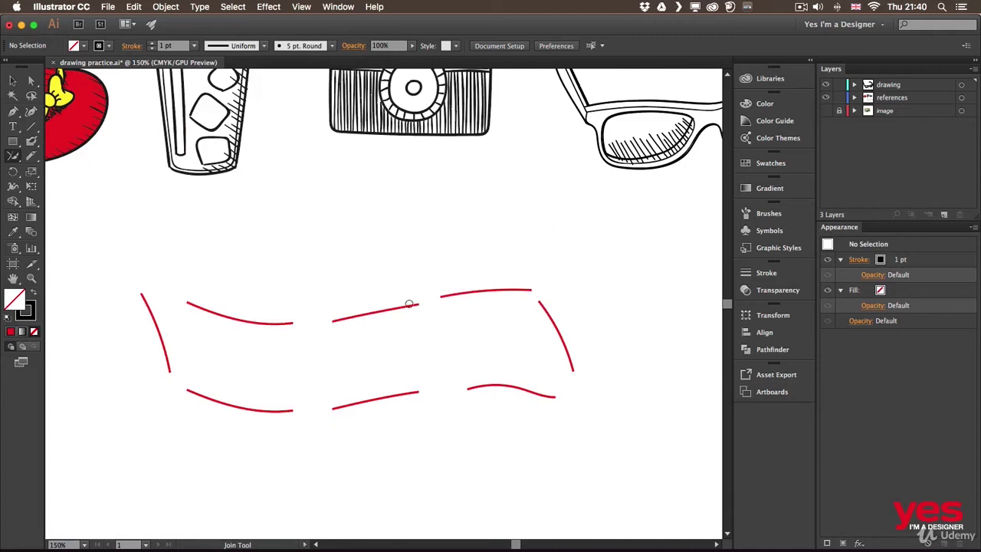
pyautogui.moveTo(410, 305); pyautogui.dragTo(455, 292)
pyautogui.moveTo(530, 287); pyautogui.dragTo(539, 345)
pyautogui.moveTo(171, 368); pyautogui.dragTo(203, 404)
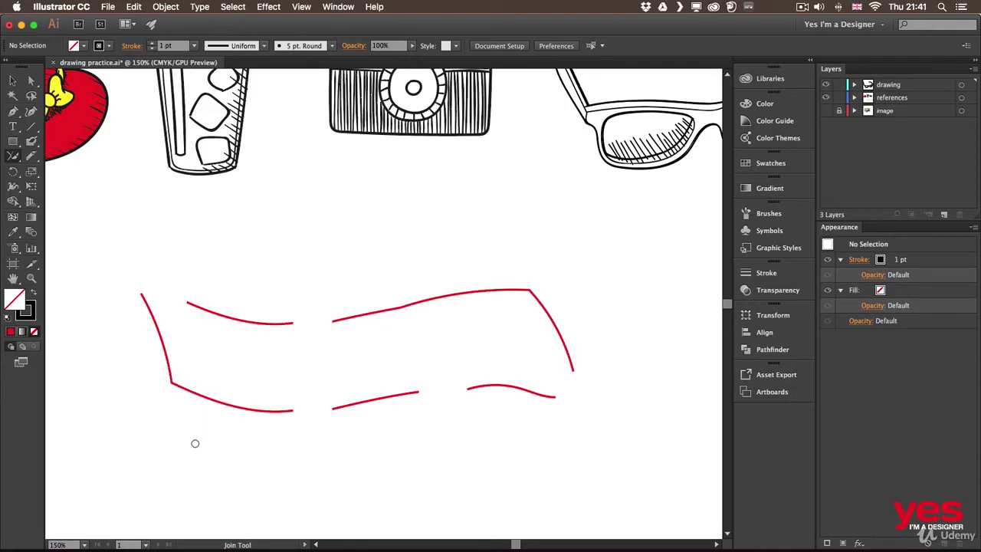
# Join the banner's lower segments into one continuous line, and try to join the loose upper-left segment to its neighbours.
pyautogui.moveTo(291, 408)
pyautogui.mouseDown()
pyautogui.moveTo(340, 404)
pyautogui.moveTo(332, 419)
pyautogui.mouseUp()
pyautogui.moveTo(282, 323)
pyautogui.mouseDown()
pyautogui.moveTo(351, 315)
pyautogui.moveTo(270, 324)
pyautogui.moveTo(357, 318)
pyautogui.mouseUp()
pyautogui.moveTo(288, 320)
pyautogui.mouseDown()
pyautogui.moveTo(360, 311)
pyautogui.moveTo(355, 320)
pyautogui.mouseUp()
pyautogui.moveTo(282, 317); pyautogui.dragTo(356, 312)
pyautogui.moveTo(187, 301)
pyautogui.mouseDown()
pyautogui.moveTo(118, 297)
pyautogui.moveTo(203, 306)
pyautogui.mouseUp()
pyautogui.moveTo(405, 392); pyautogui.dragTo(473, 385)
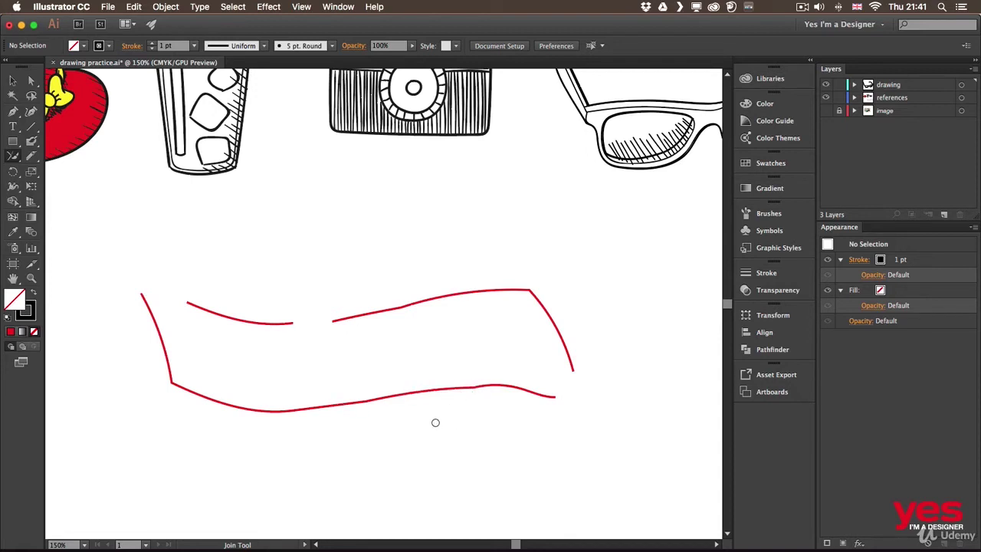
# Join the banner's lower-right corner, undo it, and join it again so that the two lines extend to meet.
pyautogui.moveTo(547, 387)
pyautogui.mouseDown()
pyautogui.moveTo(558, 391)
pyautogui.moveTo(578, 362)
pyautogui.mouseUp()
pyautogui.press('super+z')
pyautogui.moveTo(554, 397); pyautogui.dragTo(581, 361)
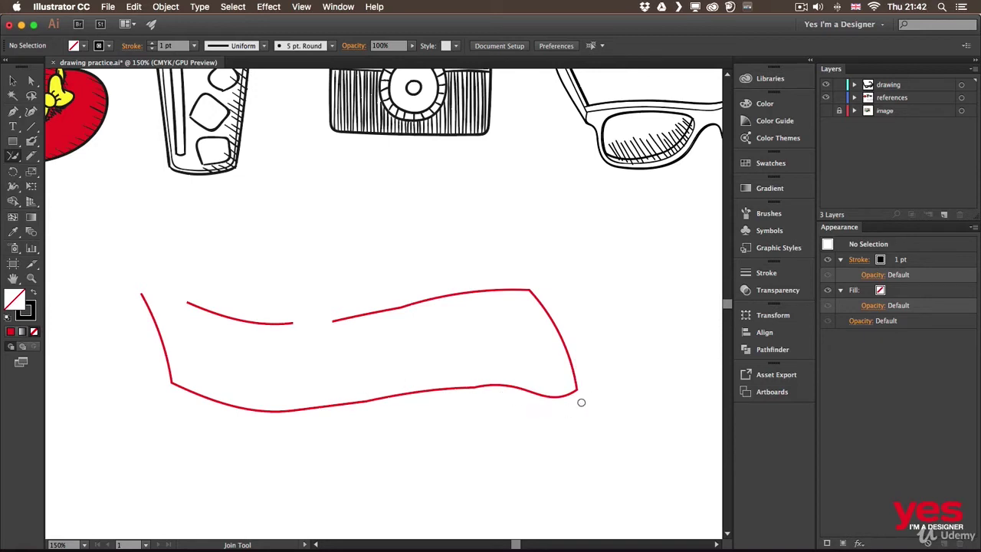
pyautogui.moveTo(575, 386); pyautogui.dragTo(565, 392)
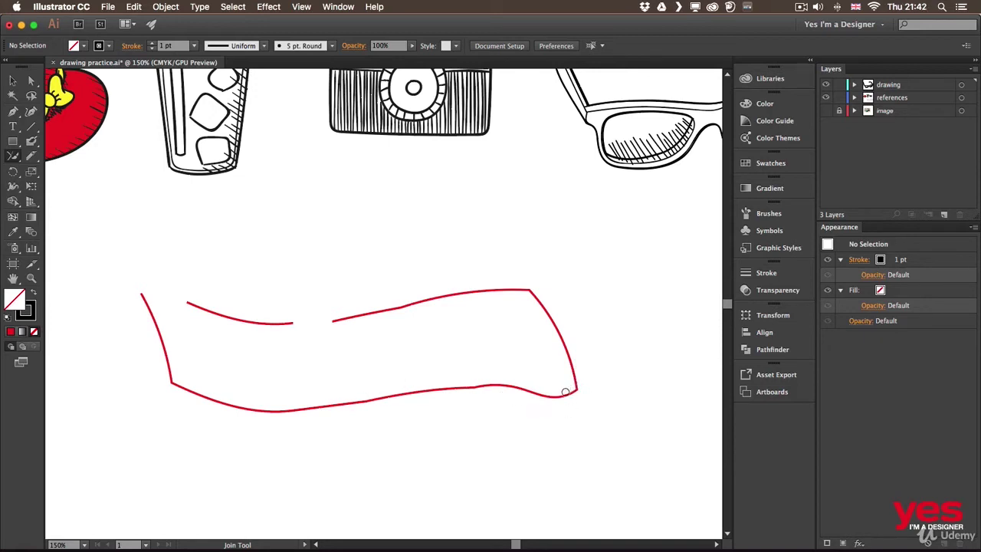
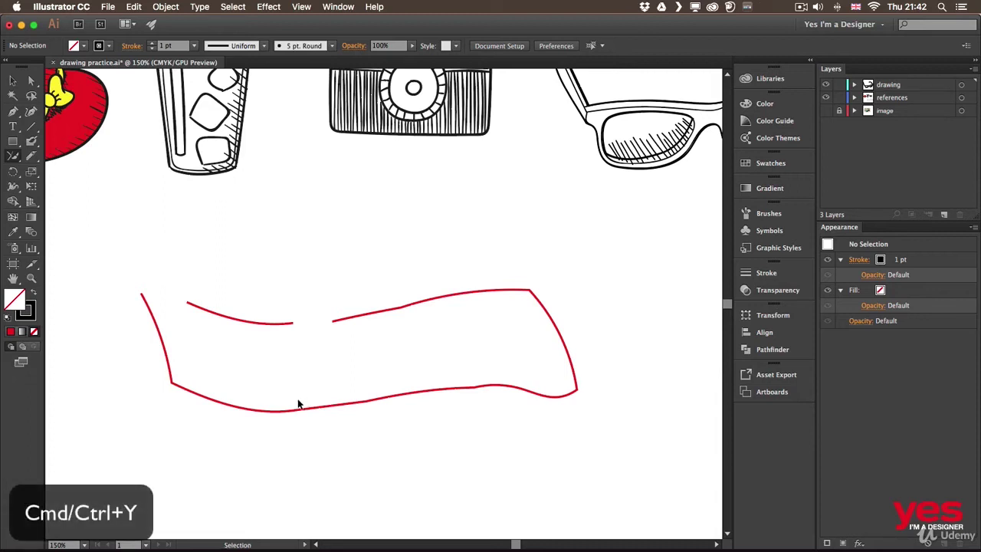
# Examine the joined banner path and its anchor points in Outline view, return to Preview and deselect the path.
pyautogui.press('cmd+y')
pyautogui.press('v')
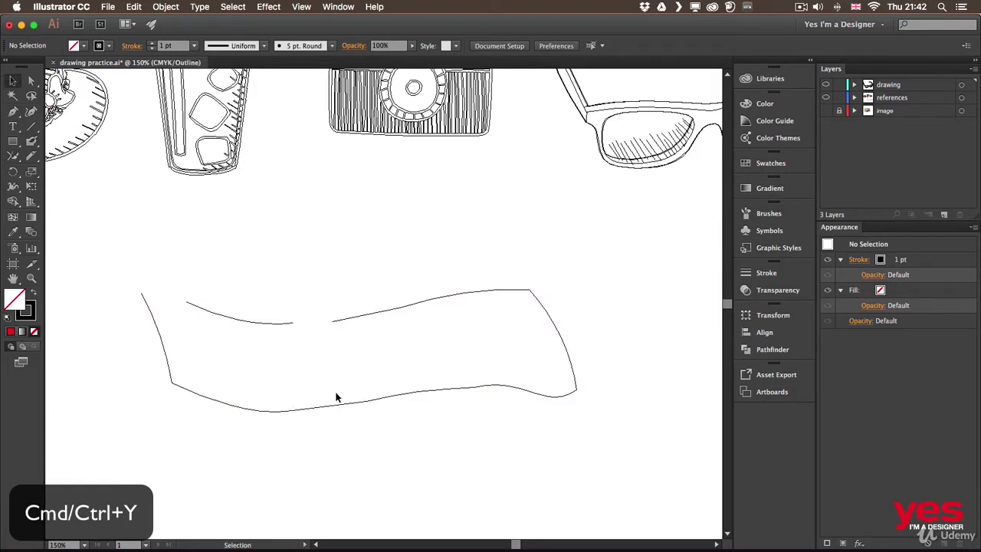
pyautogui.click(345, 407)
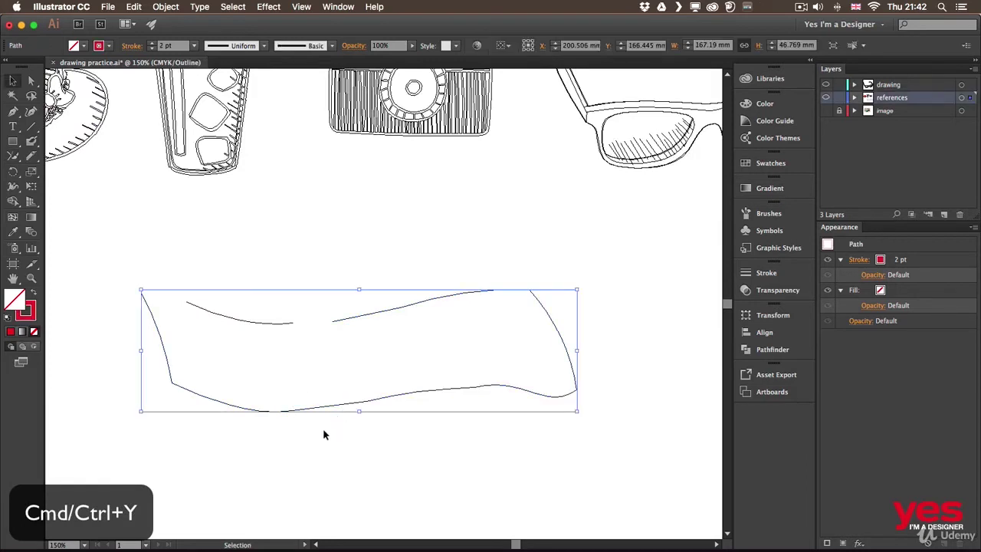
pyautogui.press('a')
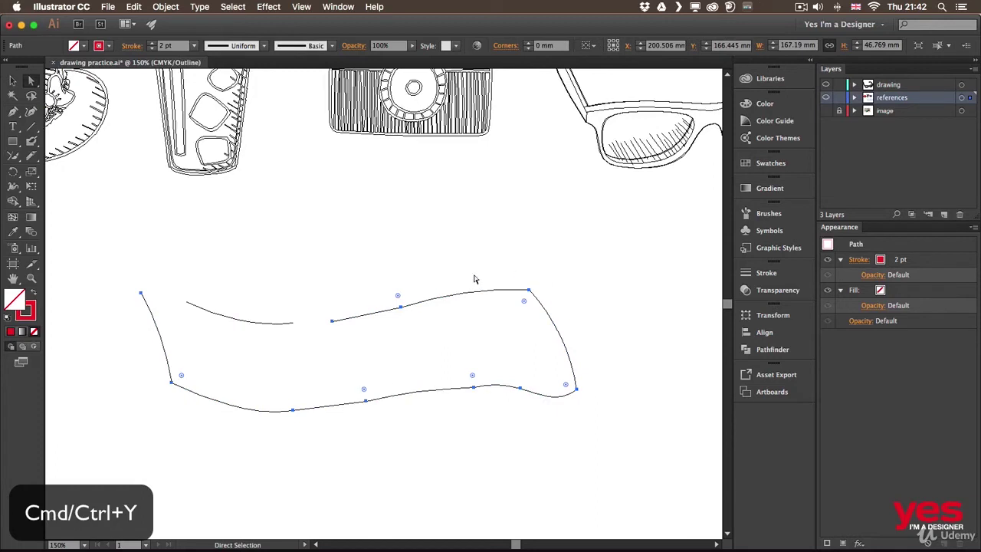
pyautogui.press('super+y')
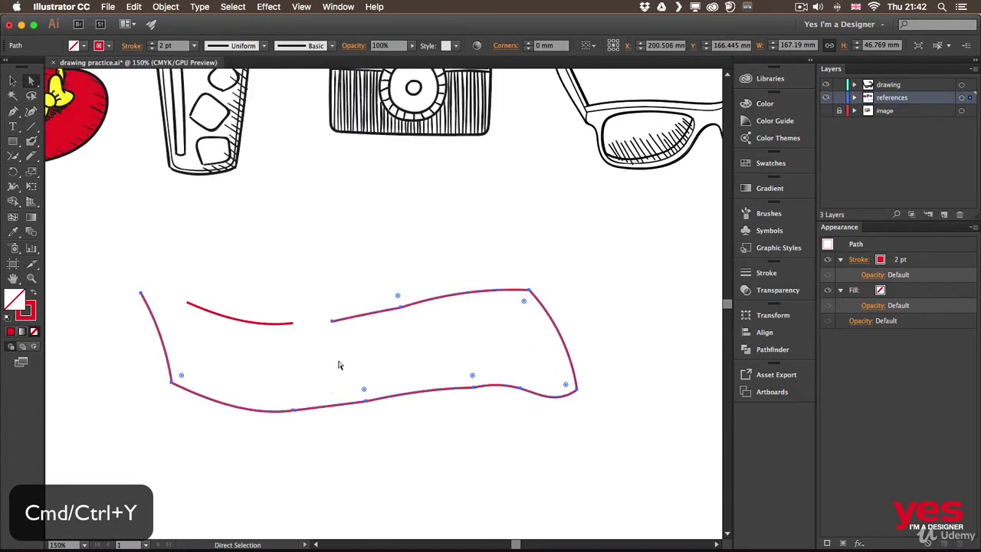
pyautogui.press('v')
pyautogui.click(313, 283)
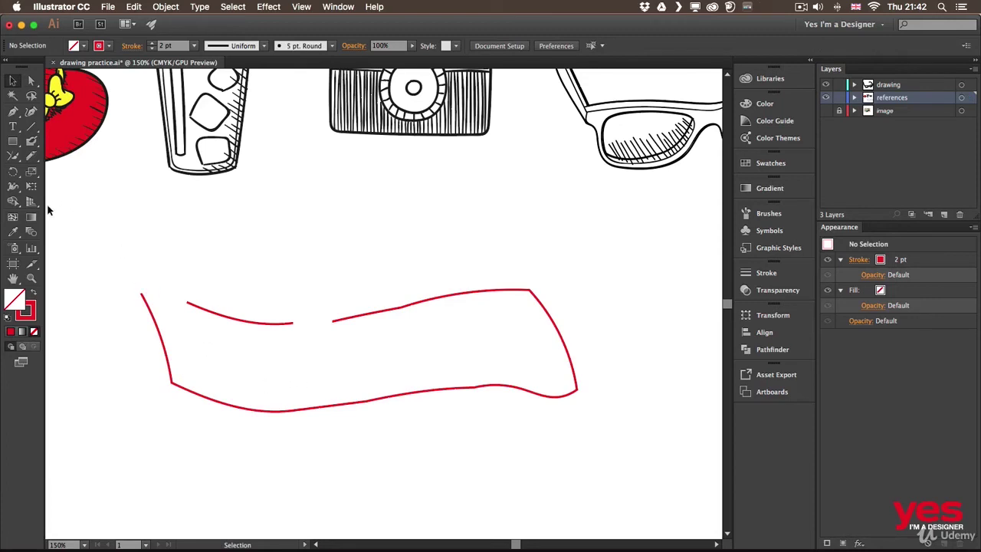
# Extend the loose upper-left segment towards the neighbouring upper line, and try to close the gaps at both its ends with the Join Tool.
pyautogui.click(14, 153)
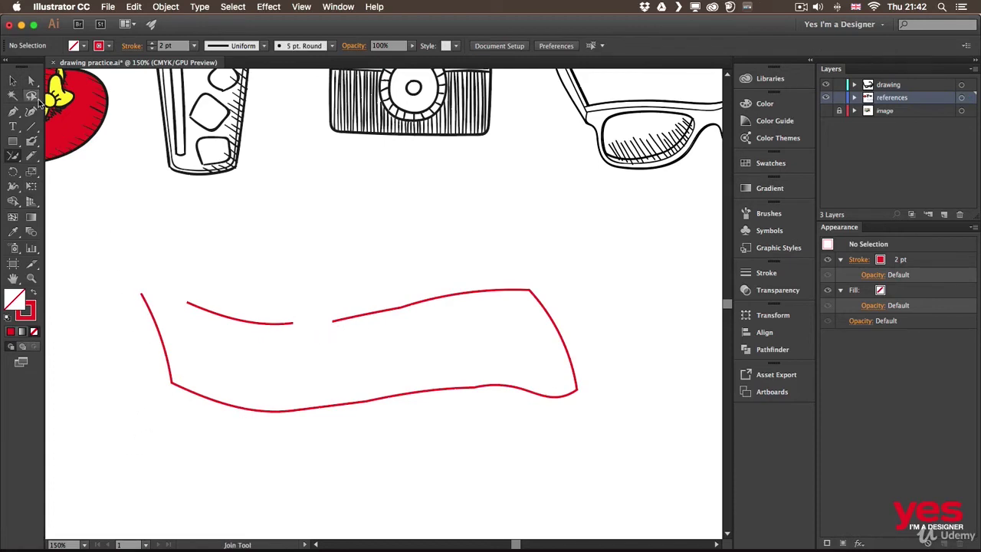
pyautogui.click(32, 80)
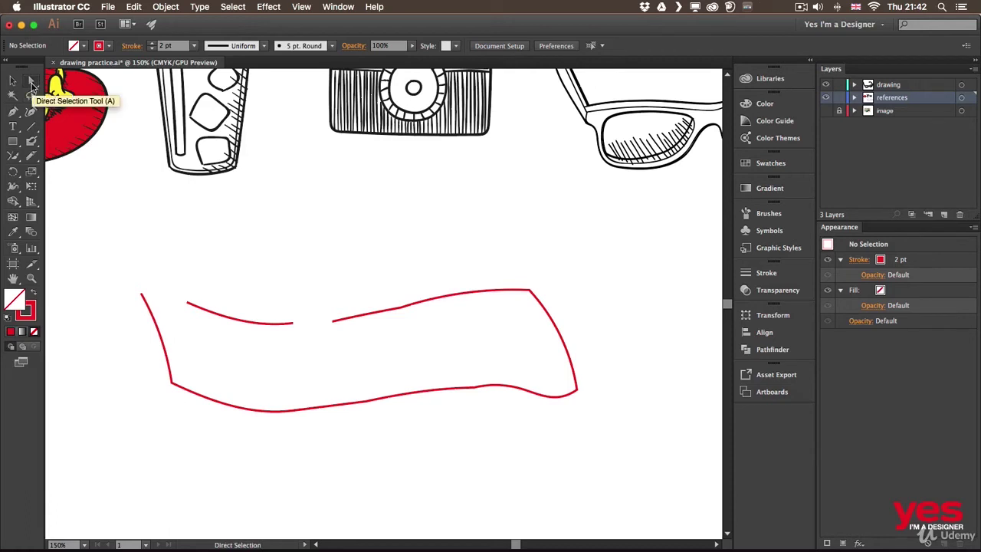
pyautogui.moveTo(292, 322); pyautogui.dragTo(307, 326)
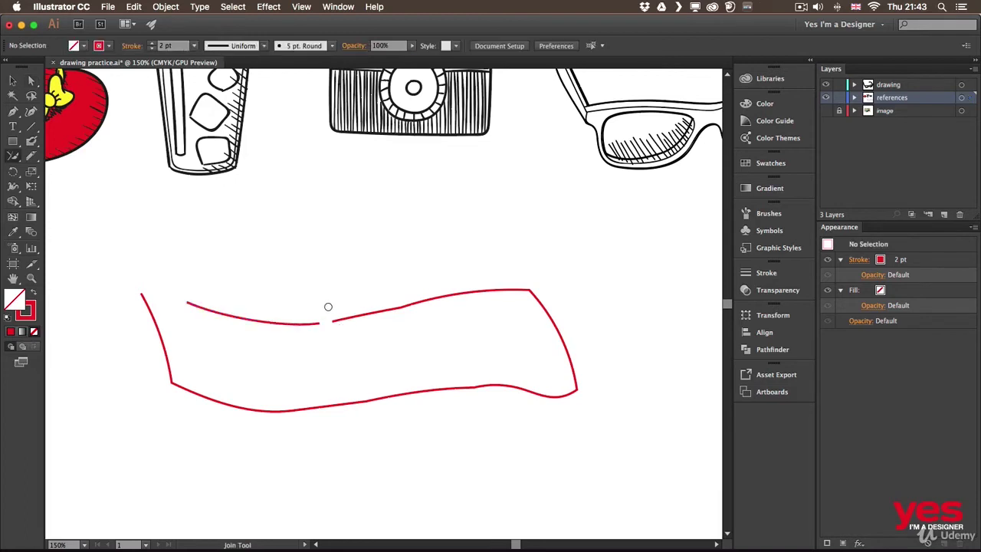
pyautogui.moveTo(337, 320); pyautogui.dragTo(297, 329)
pyautogui.moveTo(179, 303); pyautogui.dragTo(138, 311)
# Undo the extension of the upper-left segment and the join at the banner's lower-right corner.
pyautogui.hotkey('ctrl', 'z')
pyautogui.hotkey('ctrl', 'z')
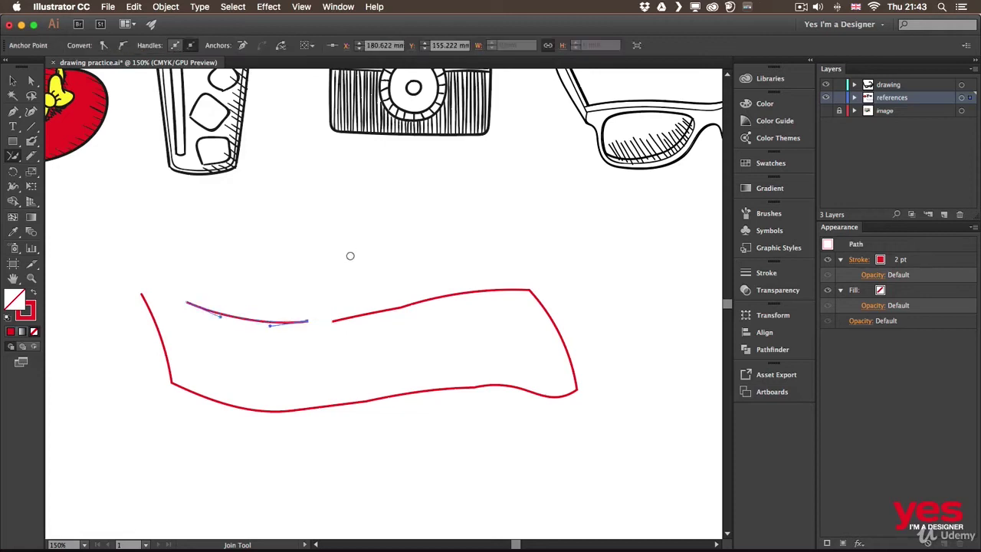
pyautogui.hotkey('ctrl', 'z')
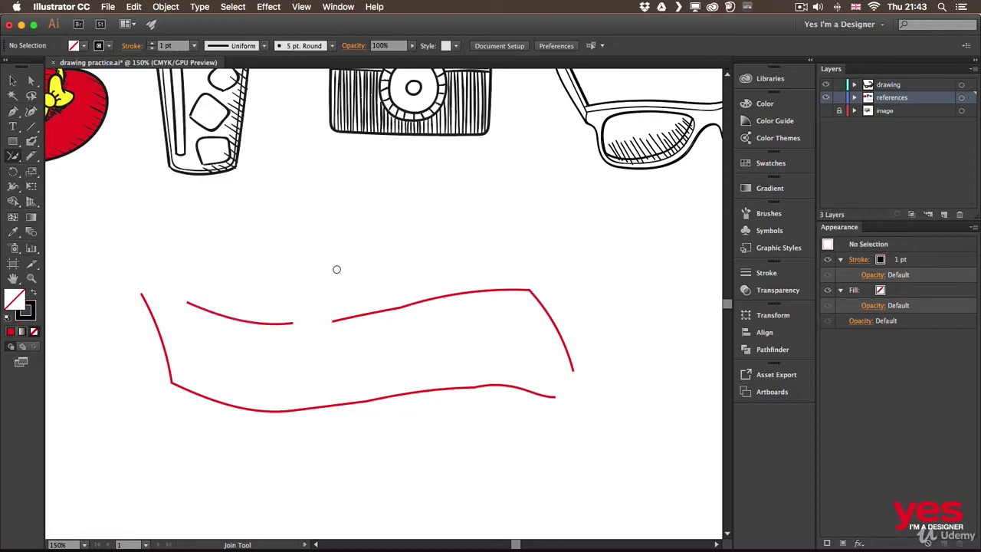
# Lasso the two end points at the gap in the banner's upper line and connect the selected end points.
pyautogui.press('v')
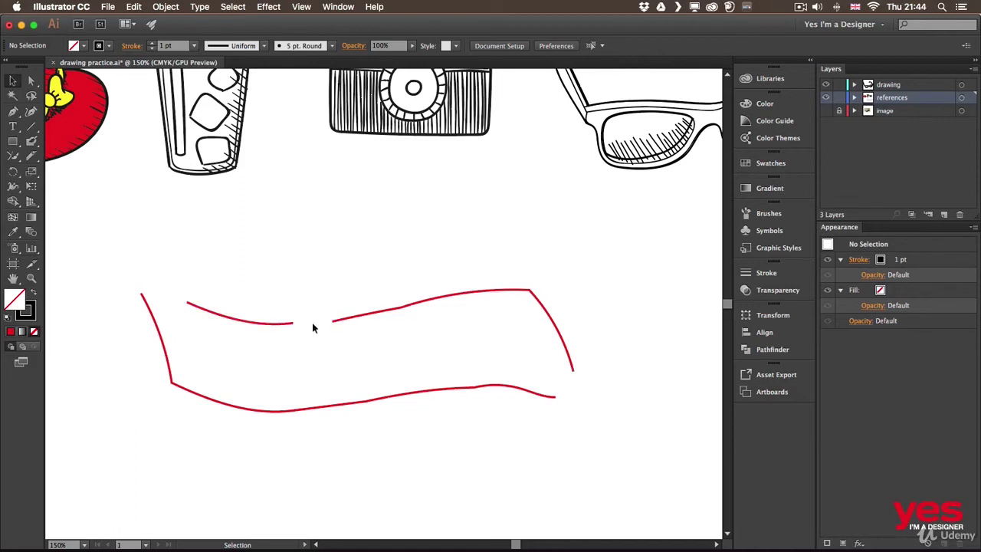
pyautogui.press('a')
pyautogui.moveTo(280, 292)
pyautogui.mouseDown()
pyautogui.moveTo(344, 345)
pyautogui.moveTo(299, 299)
pyautogui.moveTo(299, 339)
pyautogui.moveTo(327, 300)
pyautogui.moveTo(331, 333)
pyautogui.mouseUp()
pyautogui.press('q')
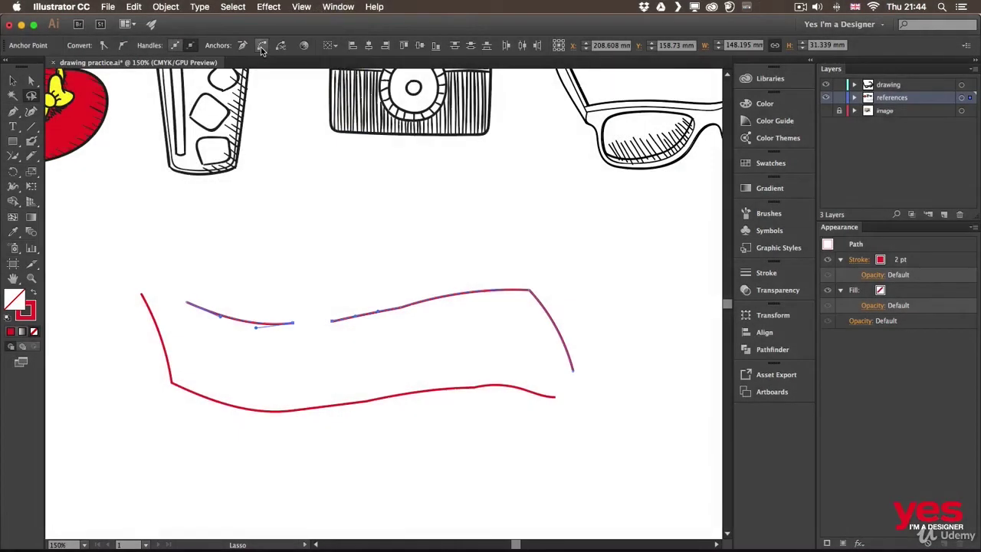
pyautogui.click(261, 47)
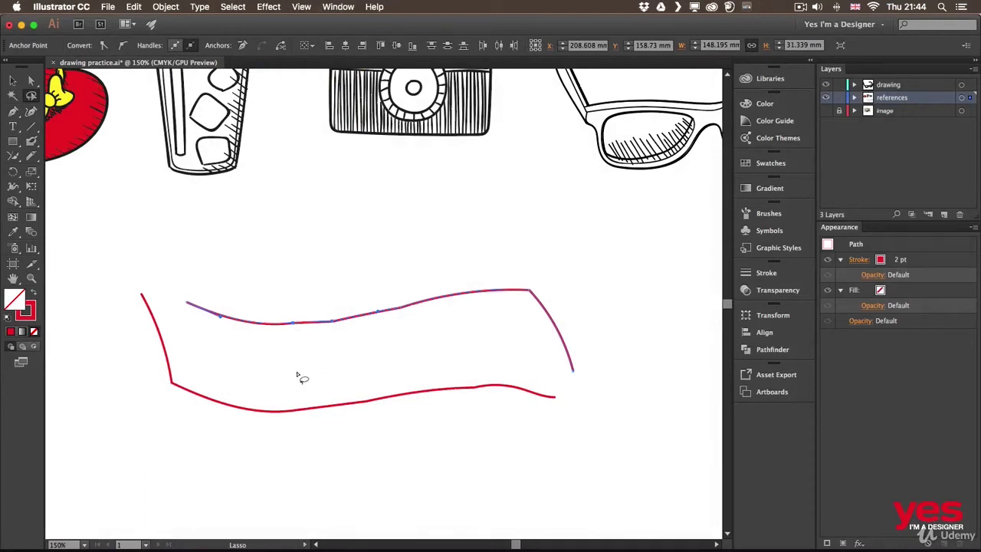
# Lasso and connect the end points at the banner's upper-left and lower-right corners to close the path, and deselect it.
pyautogui.moveTo(178, 278)
pyautogui.mouseDown()
pyautogui.moveTo(128, 275)
pyautogui.moveTo(185, 323)
pyautogui.moveTo(190, 299)
pyautogui.mouseUp()
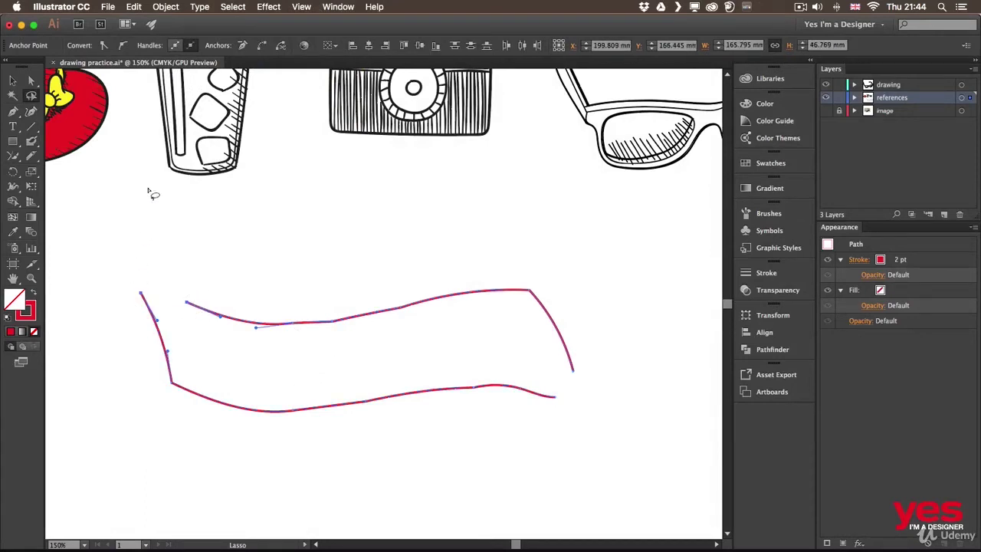
pyautogui.click(264, 44)
pyautogui.moveTo(591, 366)
pyautogui.mouseDown()
pyautogui.moveTo(543, 385)
pyautogui.moveTo(577, 409)
pyautogui.mouseUp()
pyautogui.click(262, 44)
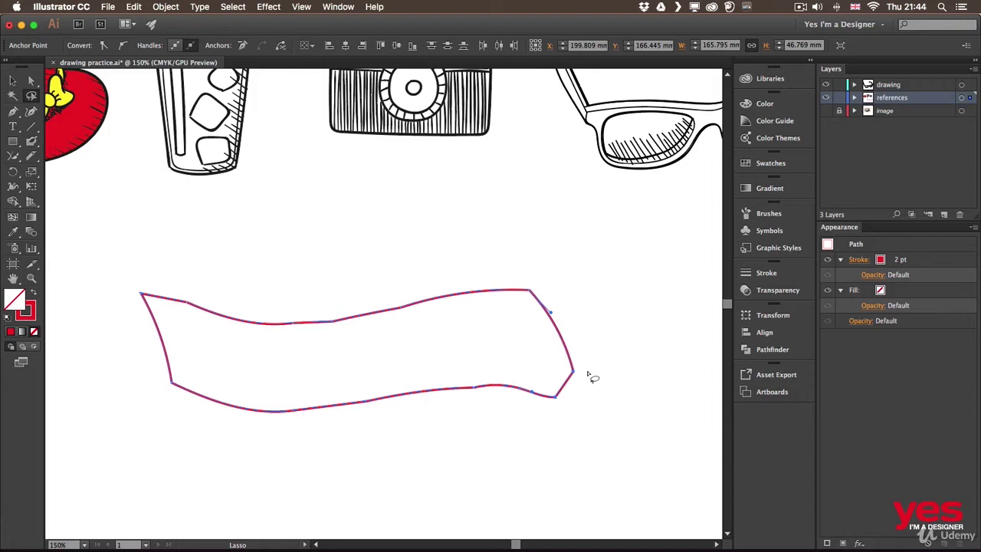
pyautogui.press('v')
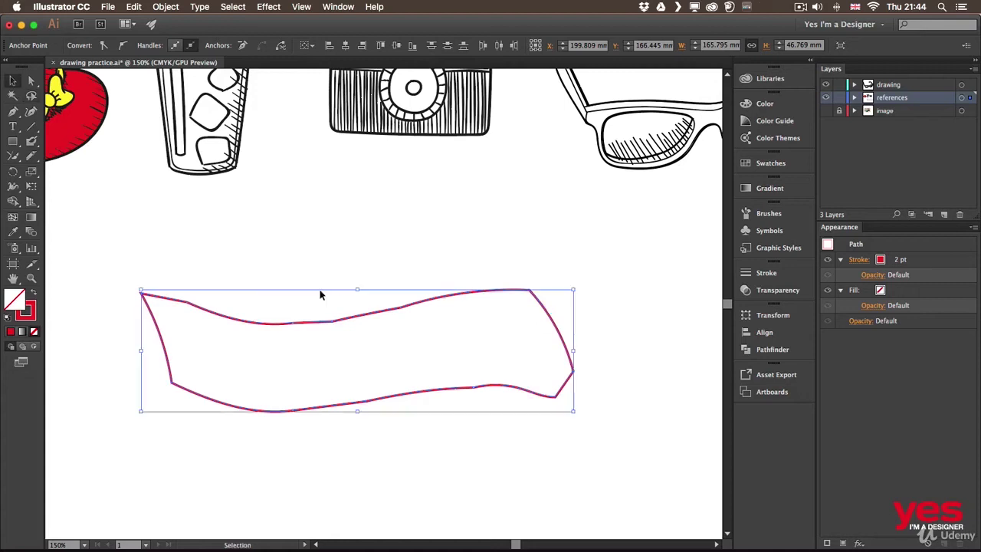
pyautogui.click(299, 255)
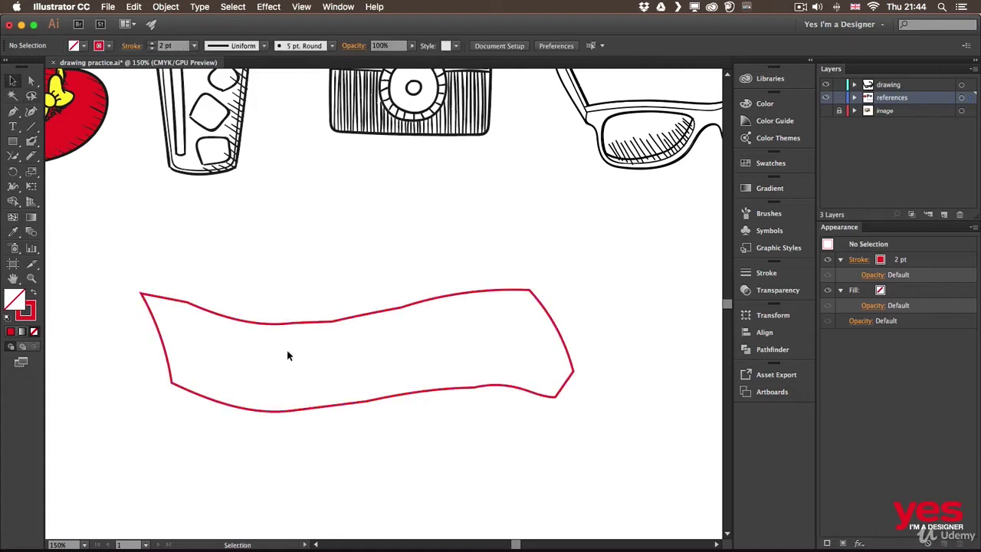
# Smooth the closed banner's upper-left edge, lower-right corner and bottom edge with the Smooth Tool.
pyautogui.click(331, 323)
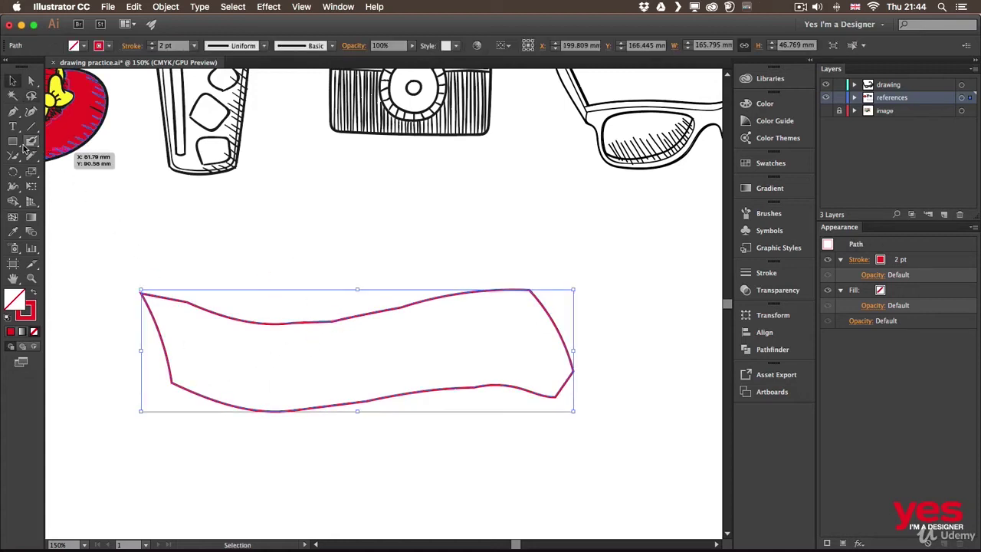
pyautogui.moveTo(31, 142); pyautogui.dragTo(70, 186)
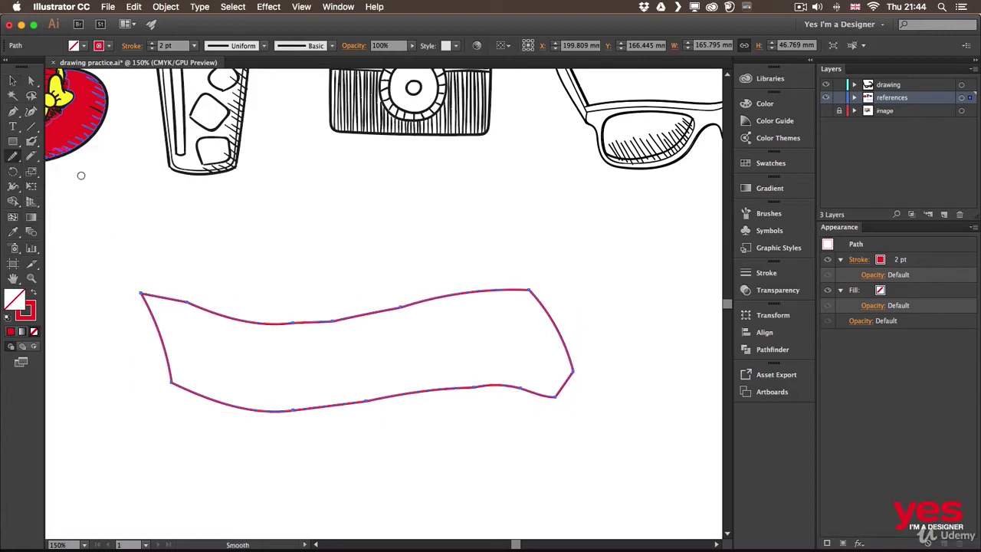
pyautogui.moveTo(135, 292)
pyautogui.mouseDown()
pyautogui.moveTo(218, 314)
pyautogui.moveTo(160, 299)
pyautogui.moveTo(209, 307)
pyautogui.moveTo(244, 327)
pyautogui.moveTo(321, 316)
pyautogui.mouseUp()
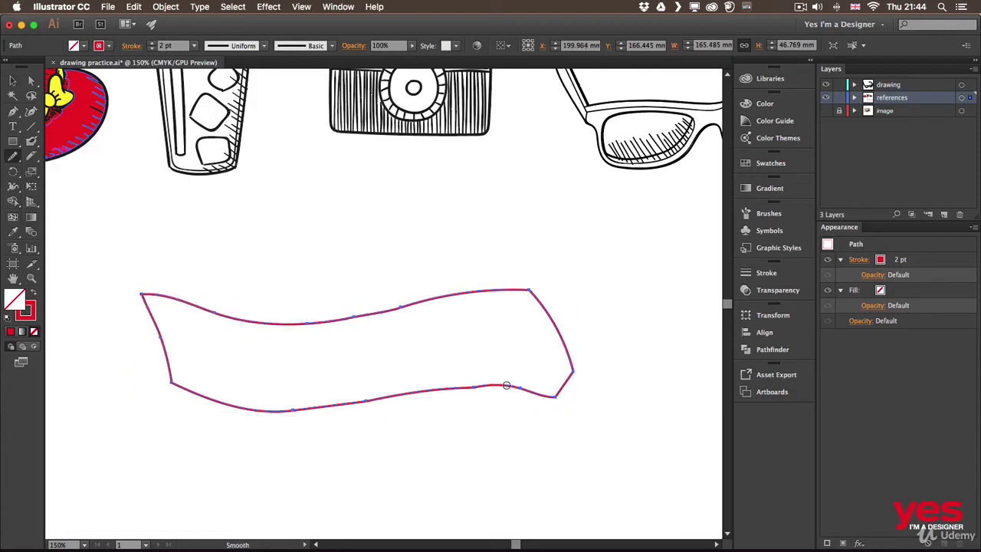
pyautogui.moveTo(506, 386)
pyautogui.mouseDown()
pyautogui.moveTo(577, 392)
pyautogui.moveTo(568, 381)
pyautogui.moveTo(551, 394)
pyautogui.moveTo(580, 349)
pyautogui.moveTo(580, 372)
pyautogui.moveTo(561, 394)
pyautogui.moveTo(556, 338)
pyautogui.moveTo(564, 397)
pyautogui.moveTo(572, 352)
pyautogui.moveTo(542, 380)
pyautogui.moveTo(574, 351)
pyautogui.moveTo(537, 388)
pyautogui.moveTo(511, 388)
pyautogui.moveTo(561, 397)
pyautogui.moveTo(572, 425)
pyautogui.mouseUp()
pyautogui.moveTo(394, 394)
pyautogui.mouseDown()
pyautogui.moveTo(354, 412)
pyautogui.moveTo(448, 398)
pyautogui.moveTo(390, 407)
pyautogui.mouseUp()
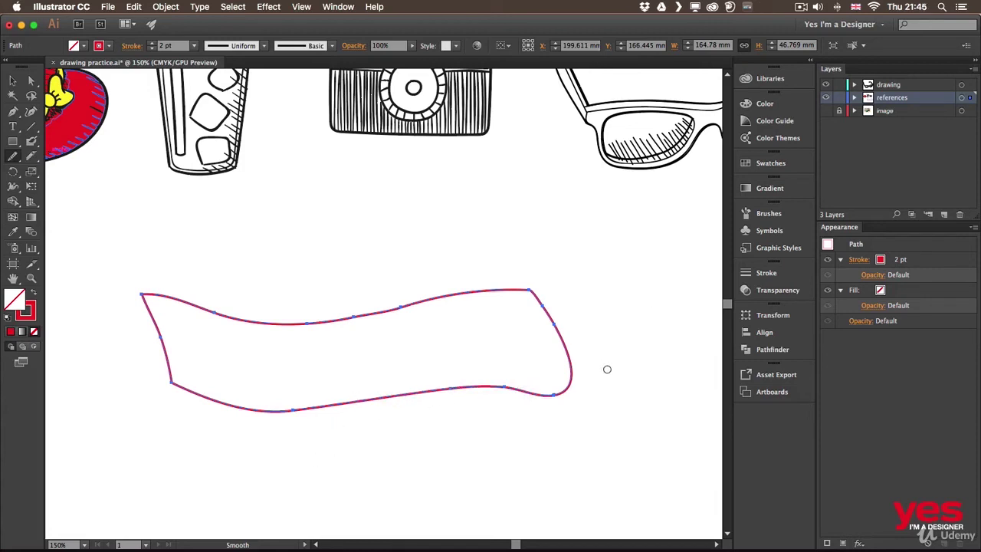
# Convert the banner's lower-right and upper-right anchor points to corner points and deselect the path.
pyautogui.press('a')
pyautogui.click(553, 396)
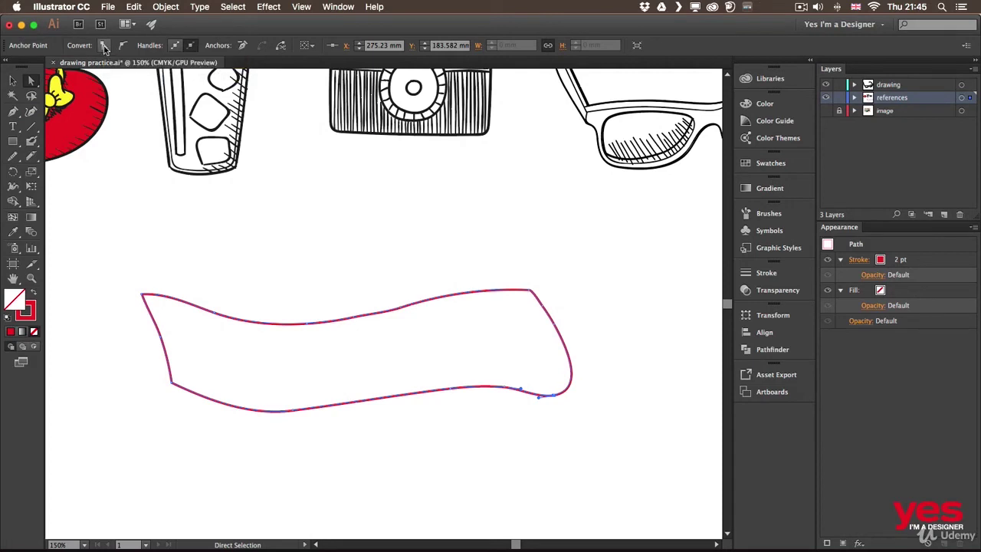
pyautogui.click(103, 46)
pyautogui.click(565, 393)
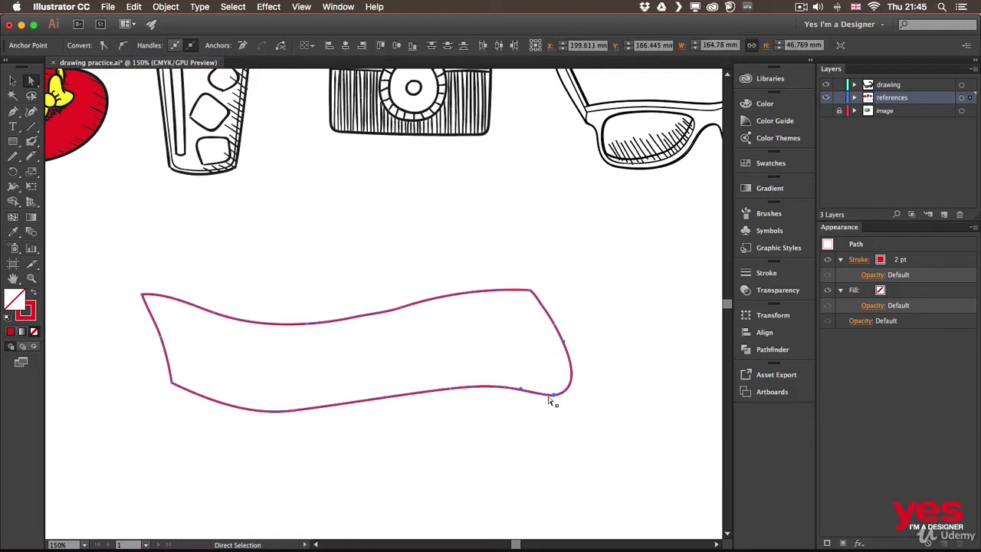
pyautogui.click(103, 45)
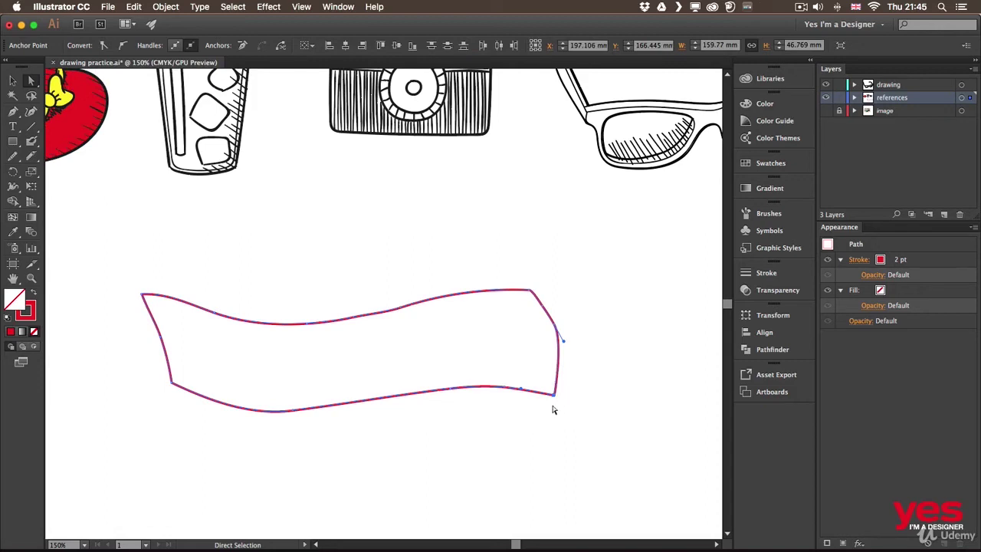
pyautogui.moveTo(520, 249); pyautogui.dragTo(537, 309)
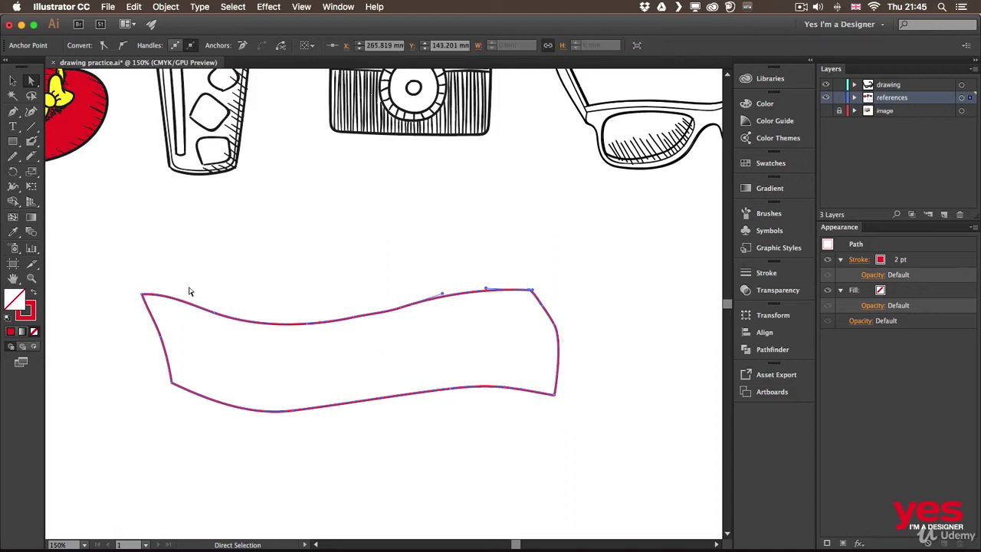
pyautogui.click(522, 298)
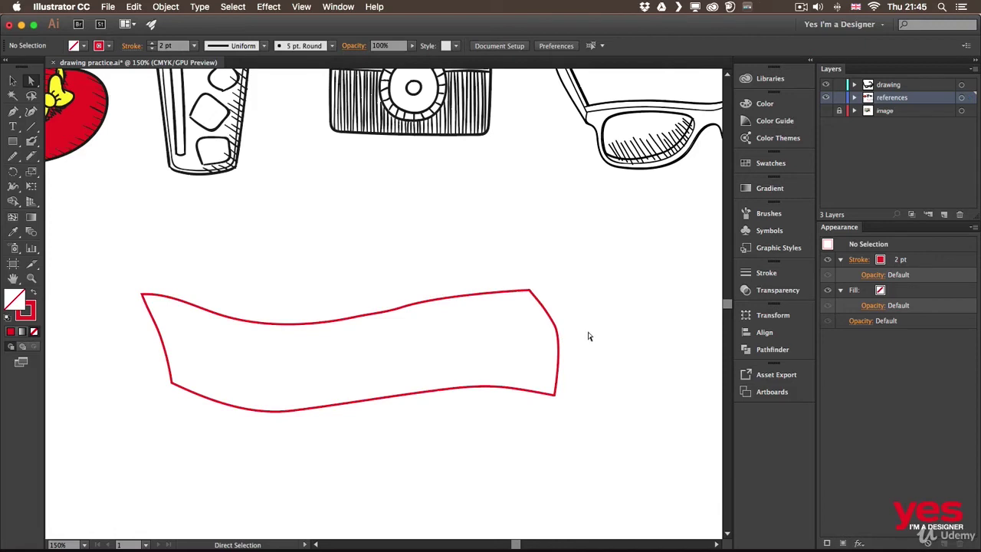
# Swap the banner's stroke and fill so the shape is solid red with no stroke, and deselect it.
pyautogui.press('v')
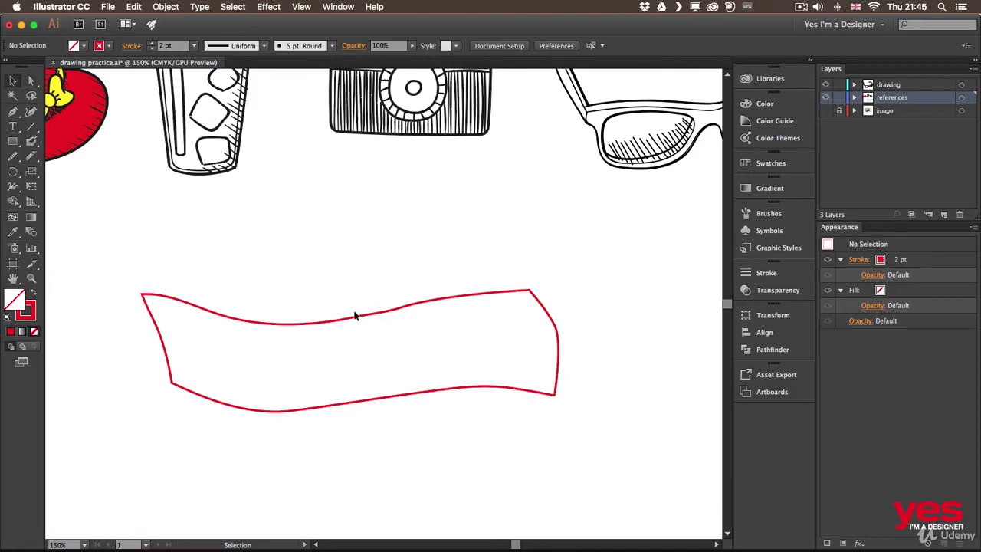
pyautogui.moveTo(304, 274); pyautogui.dragTo(348, 429)
pyautogui.hotkey('shift', 'x')
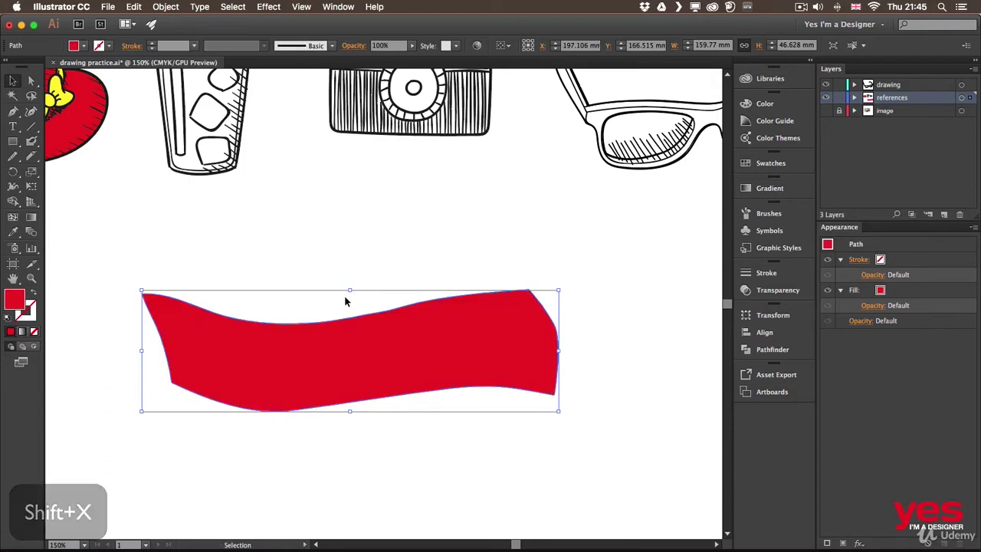
pyautogui.click(397, 231)
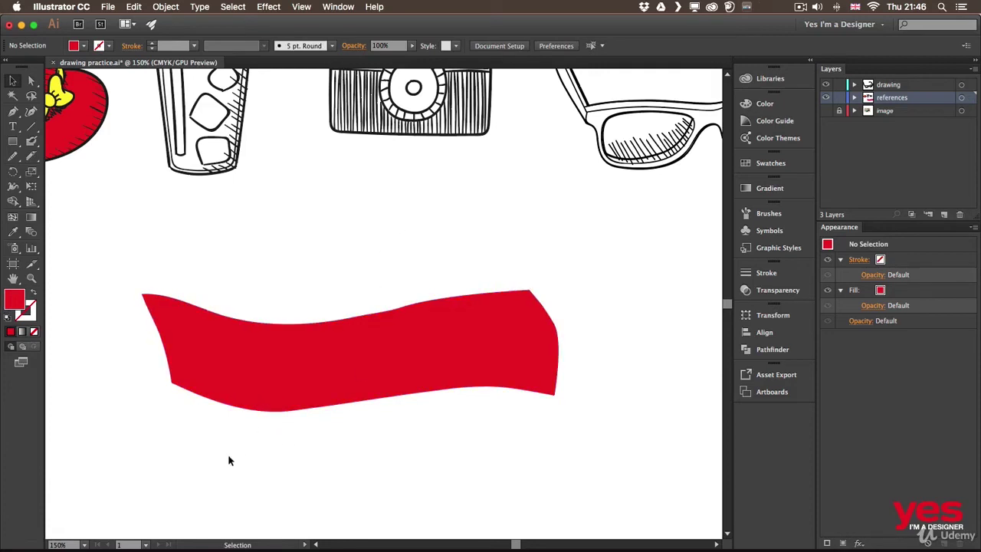
# Cut the red banner in two with the Scissors Tool at points near the middle of its upper and lower edges.
pyautogui.click(296, 372)
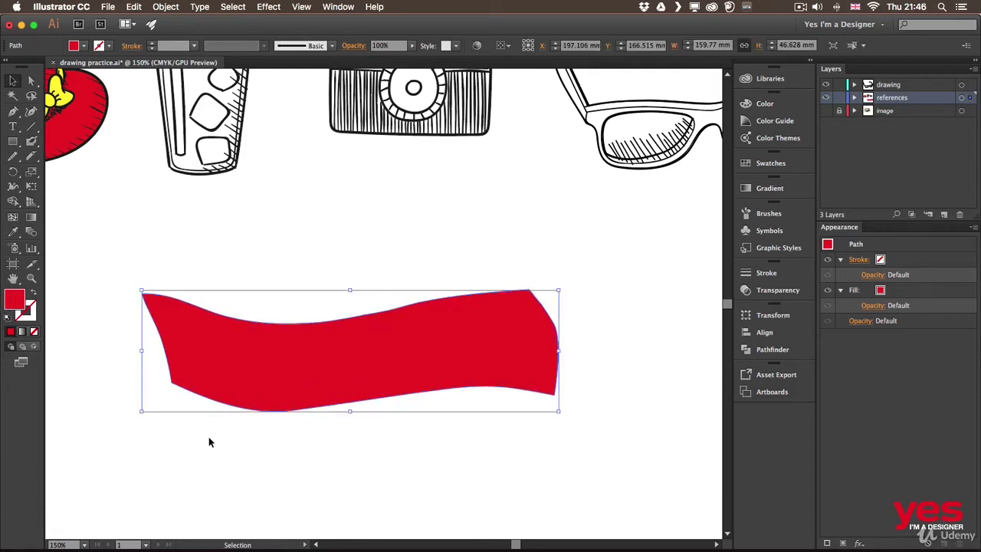
pyautogui.click(31, 141)
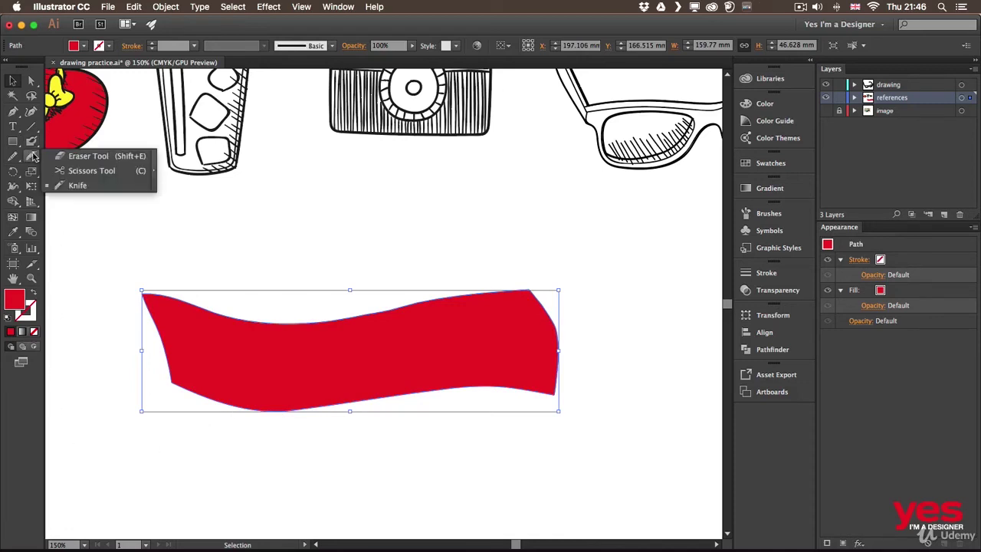
pyautogui.click(91, 175)
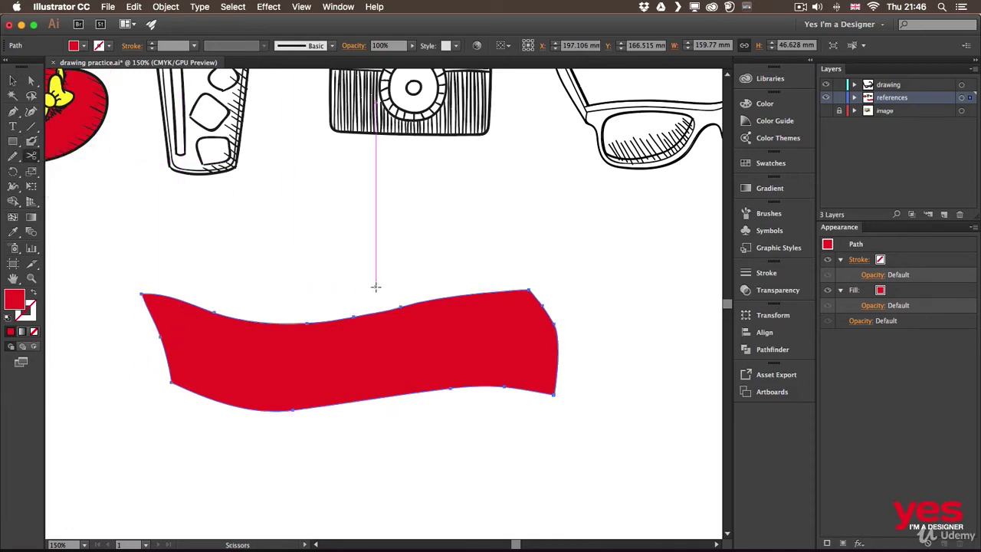
pyautogui.click(333, 319)
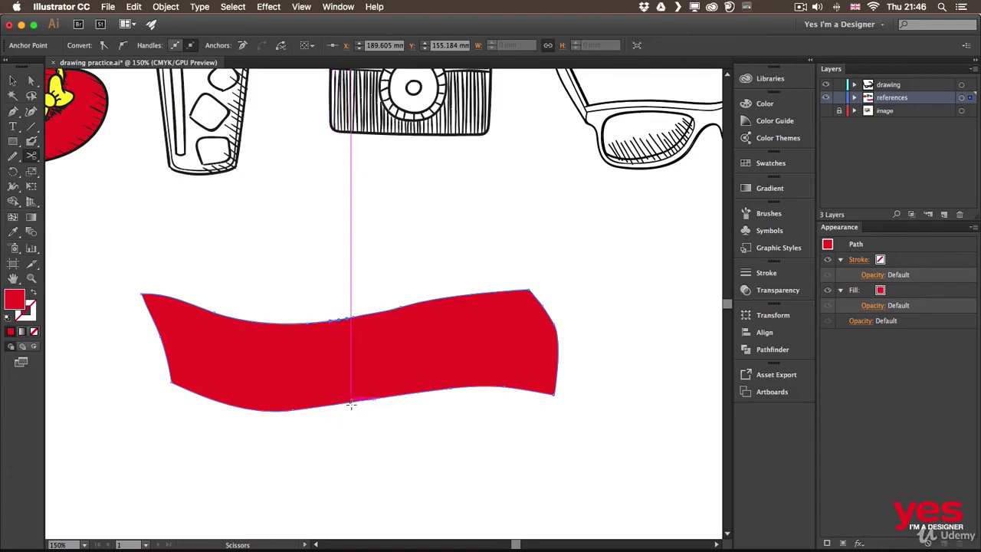
pyautogui.click(349, 400)
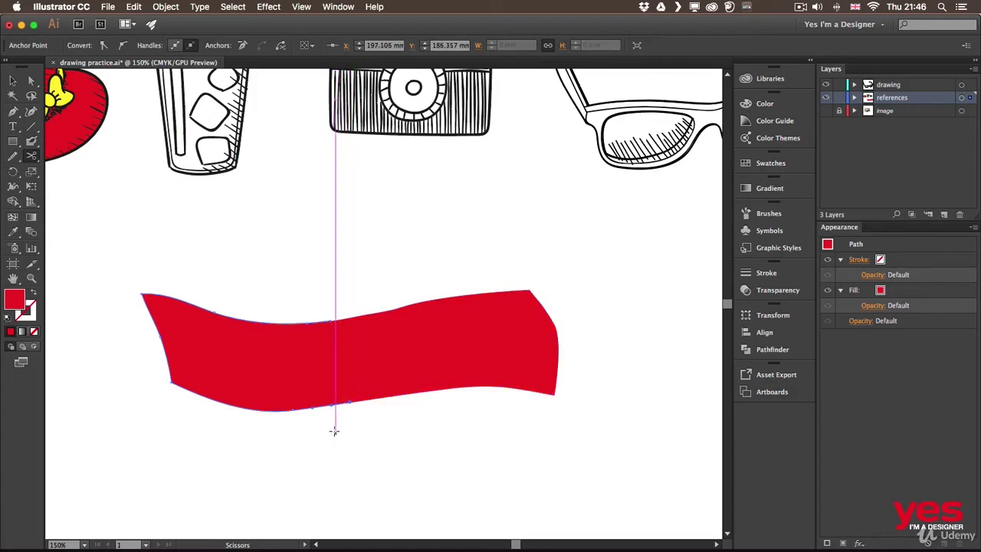
# Move the banner's right piece away to the right and slightly up to open a gap, and deselect it.
pyautogui.press('v')
pyautogui.click(377, 345)
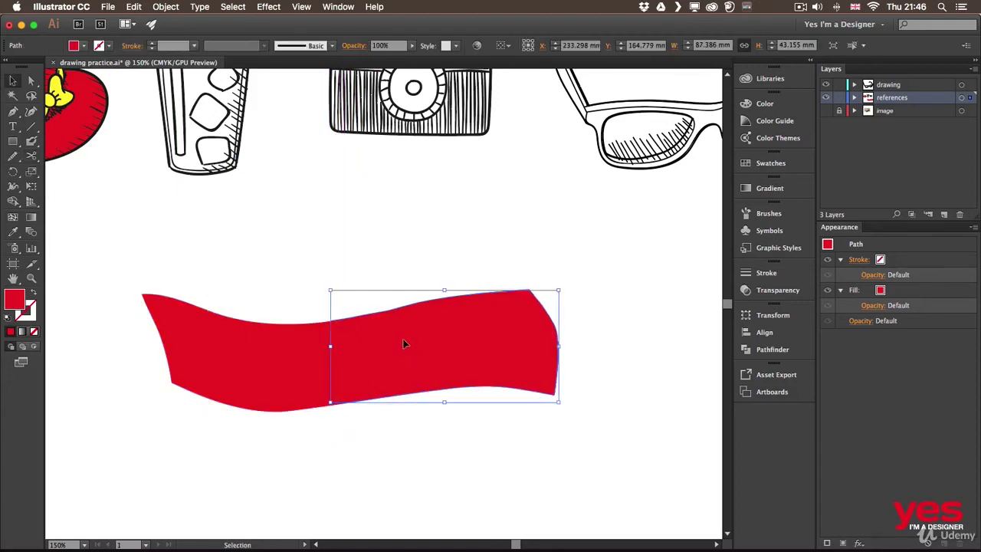
pyautogui.moveTo(404, 339); pyautogui.dragTo(411, 355)
pyautogui.click(299, 281)
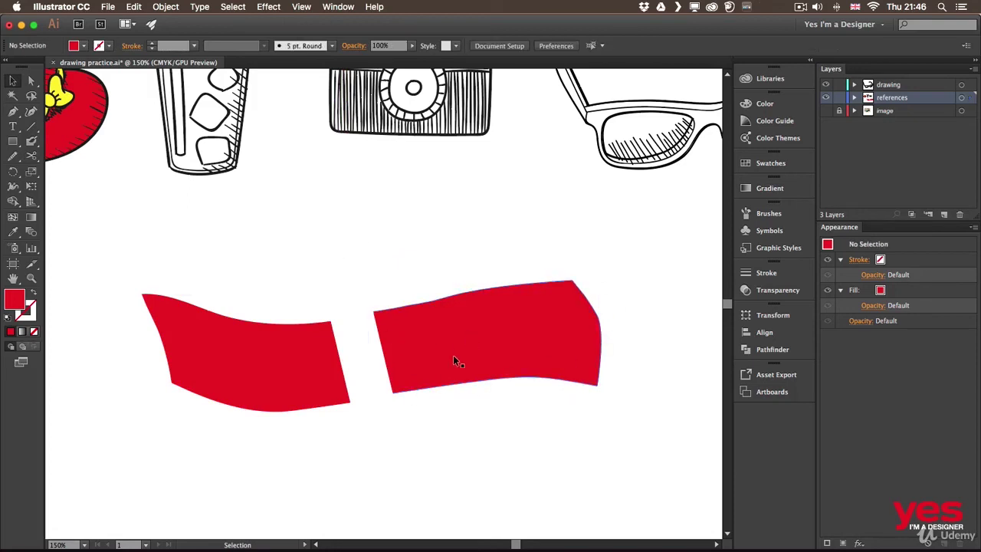
# Erase a curved strip down through the right banner piece and move the resulting middle piece left, leaving a narrow gap beside the left piece.
pyautogui.hotkey('shift', 'e')
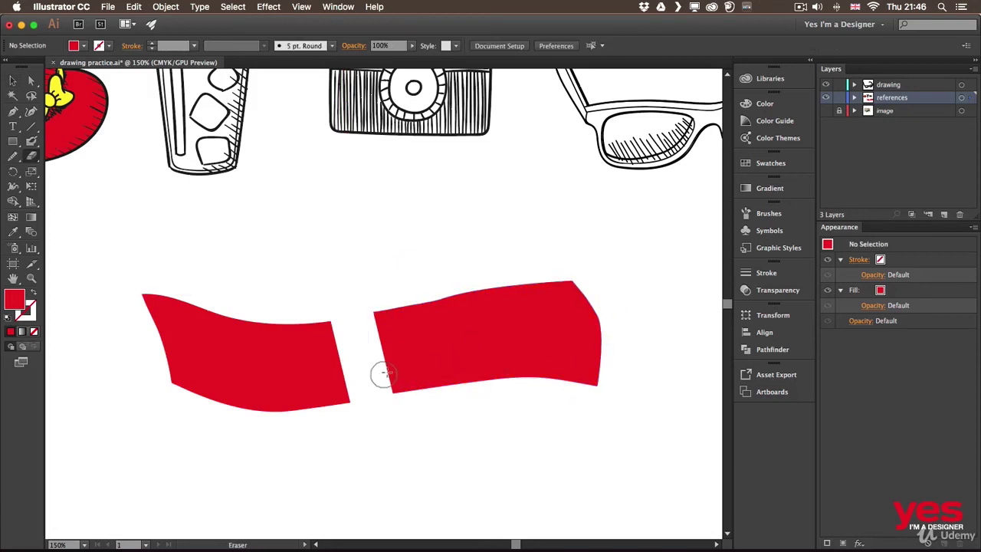
pyautogui.moveTo(459, 278); pyautogui.dragTo(506, 422)
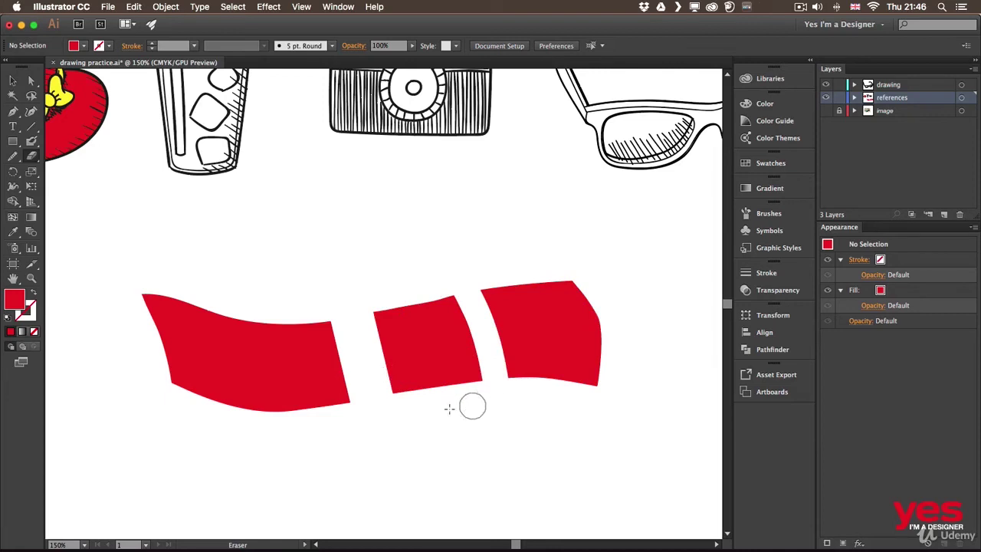
pyautogui.press('v')
pyautogui.click(379, 321)
pyautogui.moveTo(402, 337); pyautogui.dragTo(357, 351)
pyautogui.click(373, 456)
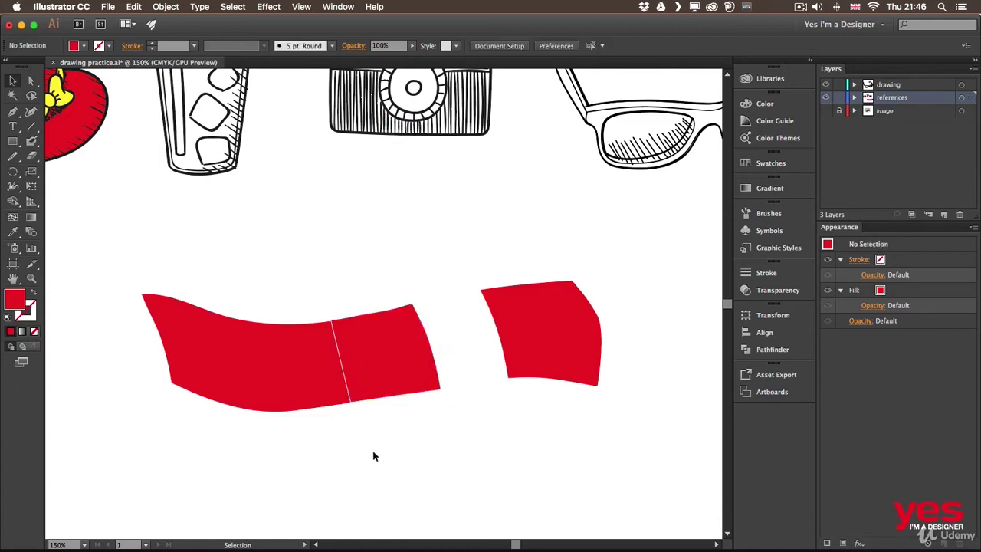
pyautogui.moveTo(375, 351); pyautogui.dragTo(379, 351)
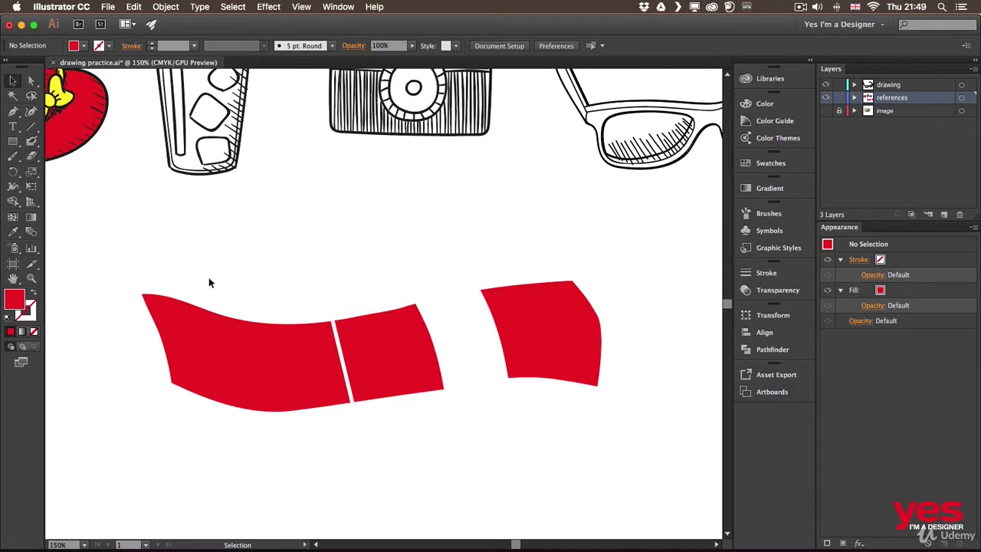
# Draw a wavy pencil line about 112 mm wide above the banner, with no fill and a 3 pt black stroke.
pyautogui.press('n')
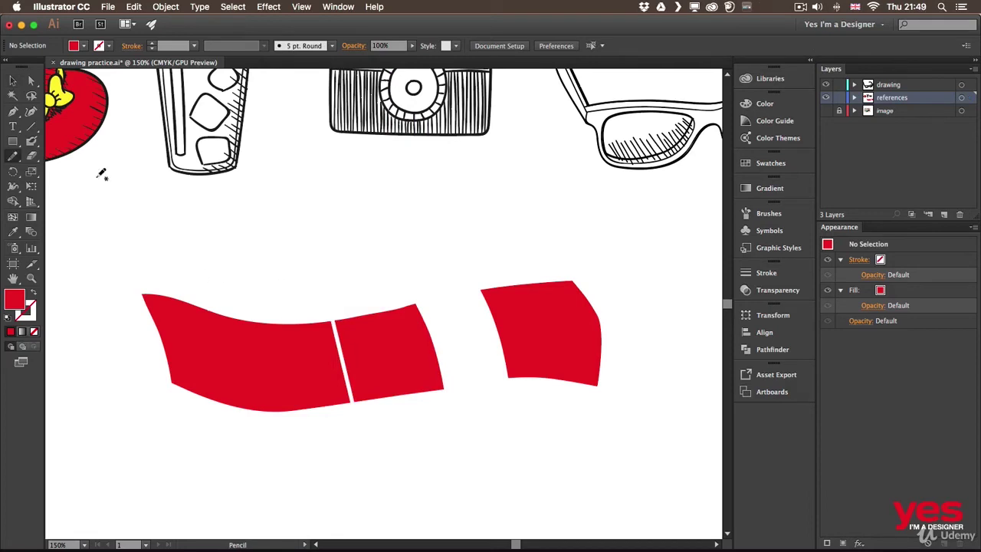
pyautogui.moveTo(217, 228)
pyautogui.mouseDown()
pyautogui.moveTo(346, 223)
pyautogui.moveTo(508, 200)
pyautogui.mouseUp()
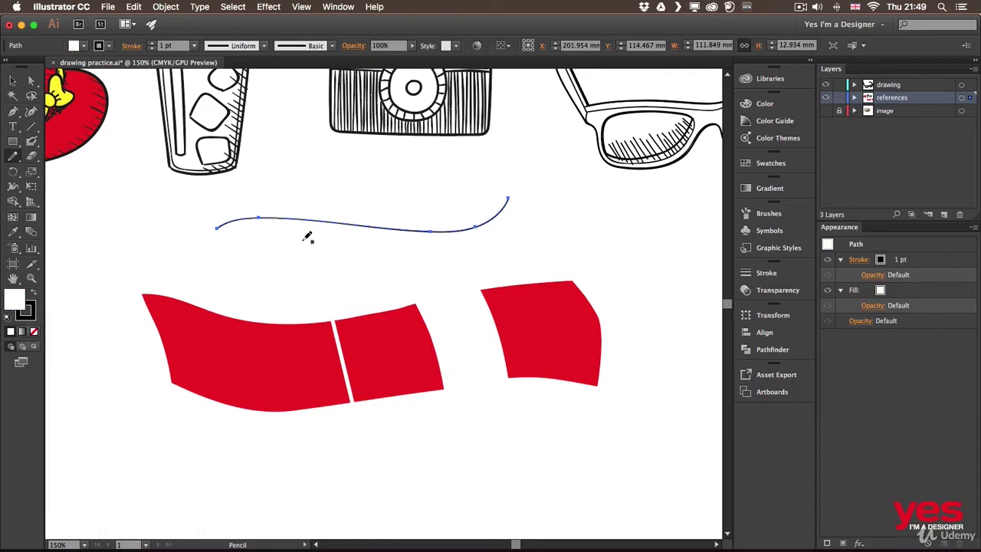
pyautogui.press('/')
pyautogui.click(153, 46)
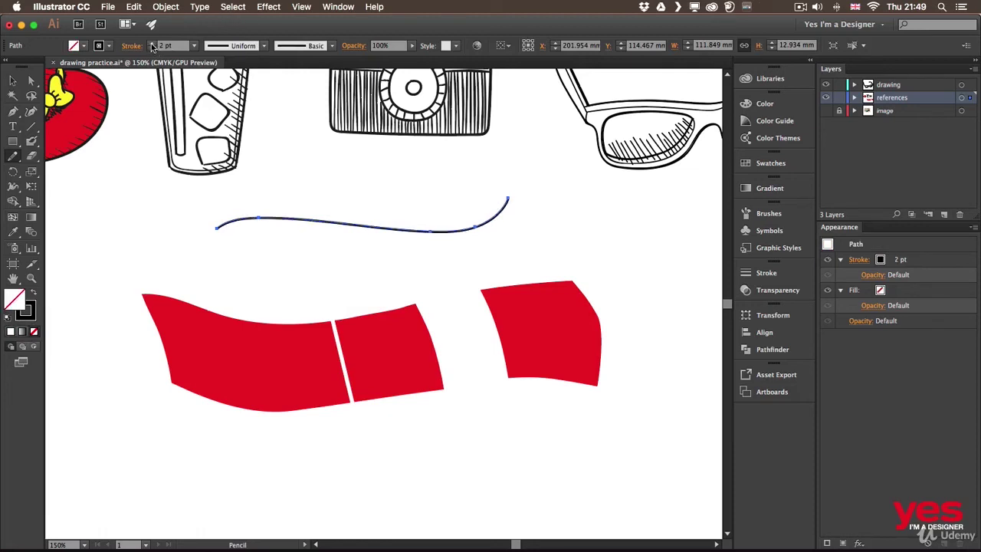
pyautogui.click(153, 45)
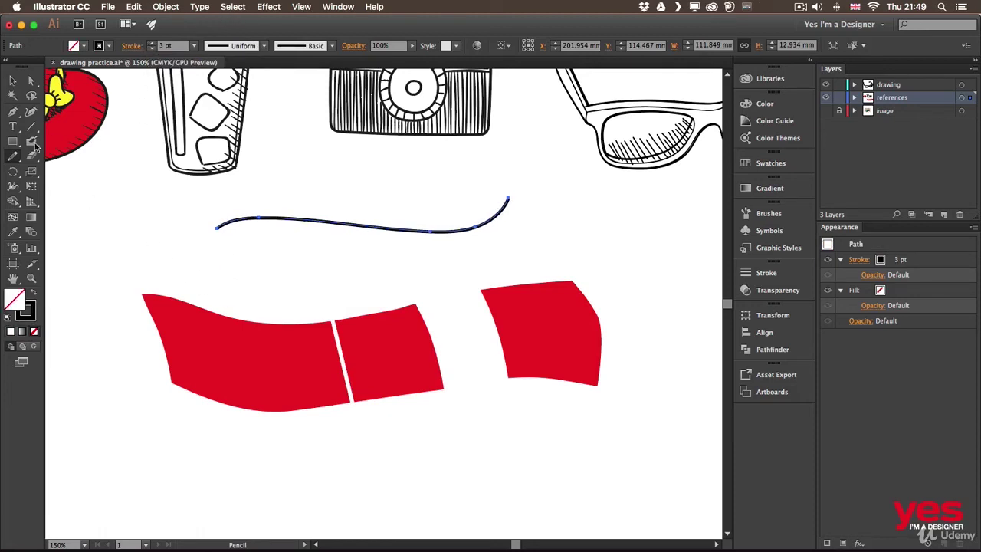
# Erase the wavy line's left end and several gaps along it with the Path Eraser Tool, and deselect it.
pyautogui.click(13, 156)
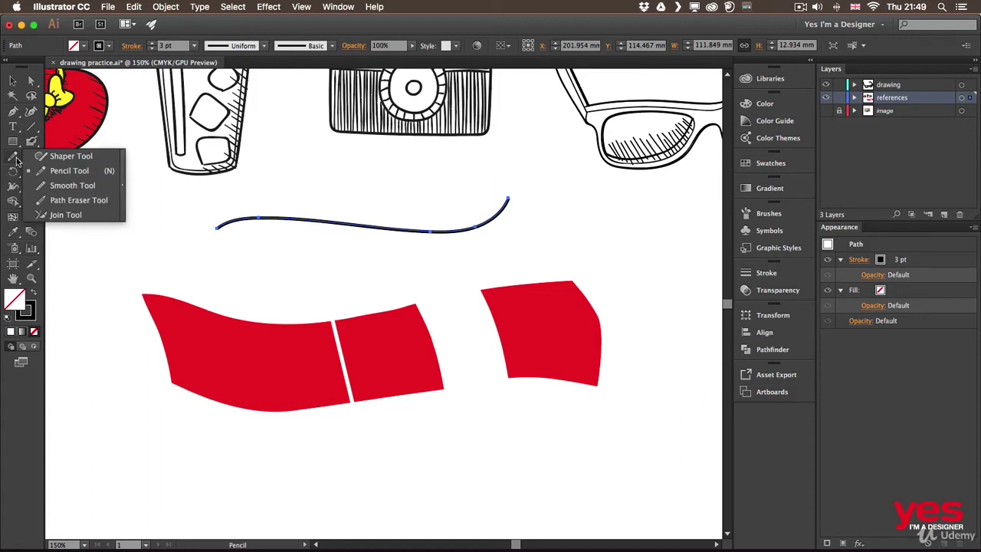
pyautogui.click(72, 200)
pyautogui.moveTo(267, 214); pyautogui.dragTo(150, 228)
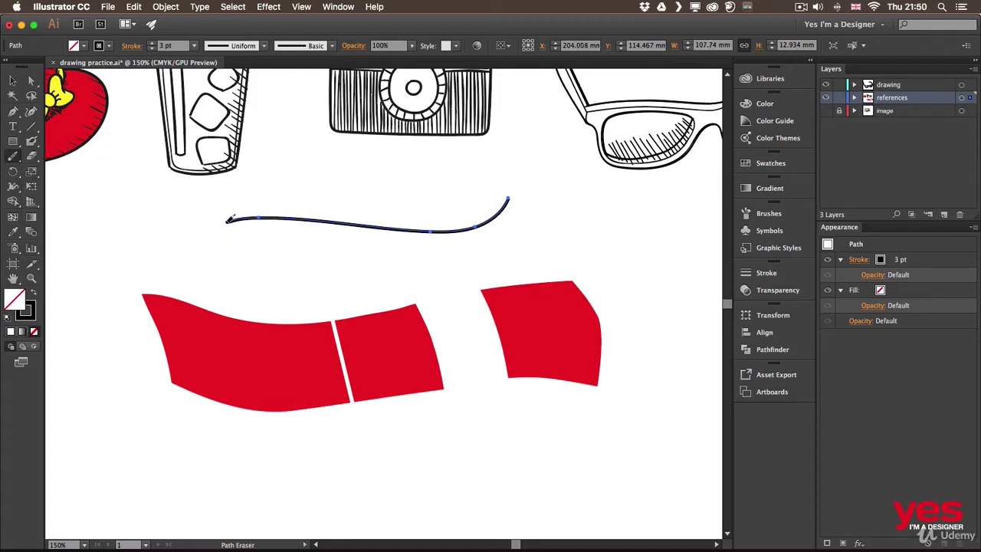
pyautogui.moveTo(227, 220)
pyautogui.mouseDown()
pyautogui.moveTo(459, 228)
pyautogui.moveTo(446, 232)
pyautogui.moveTo(488, 220)
pyautogui.mouseUp()
pyautogui.press('v')
pyautogui.click(419, 284)
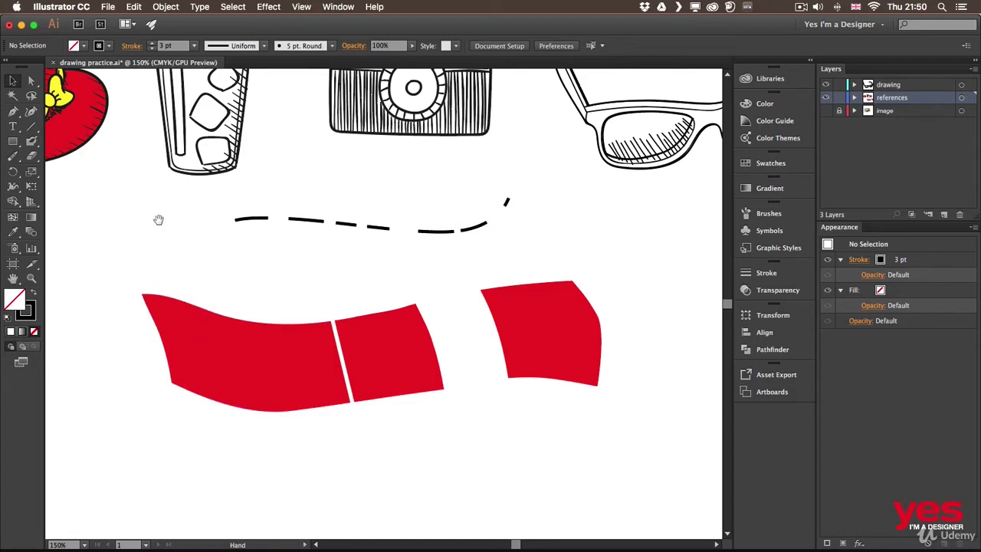
# Move the red hat group slightly down and cut it from top to bottom through its middle with the Knife tool.
pyautogui.moveTo(158, 219); pyautogui.dragTo(355, 292)
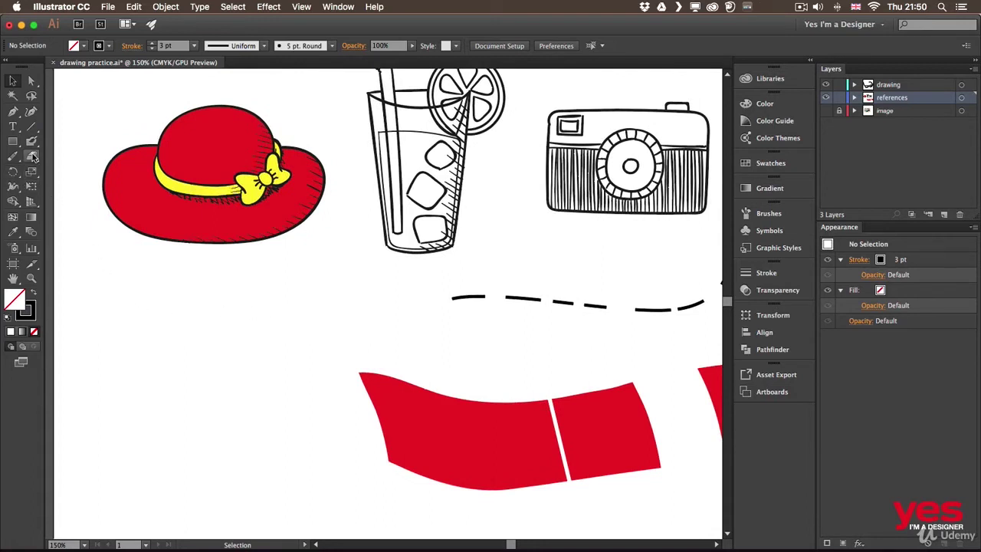
pyautogui.moveTo(32, 157)
pyautogui.mouseDown()
pyautogui.moveTo(104, 193)
pyautogui.moveTo(50, 222)
pyautogui.moveTo(88, 187)
pyautogui.mouseUp()
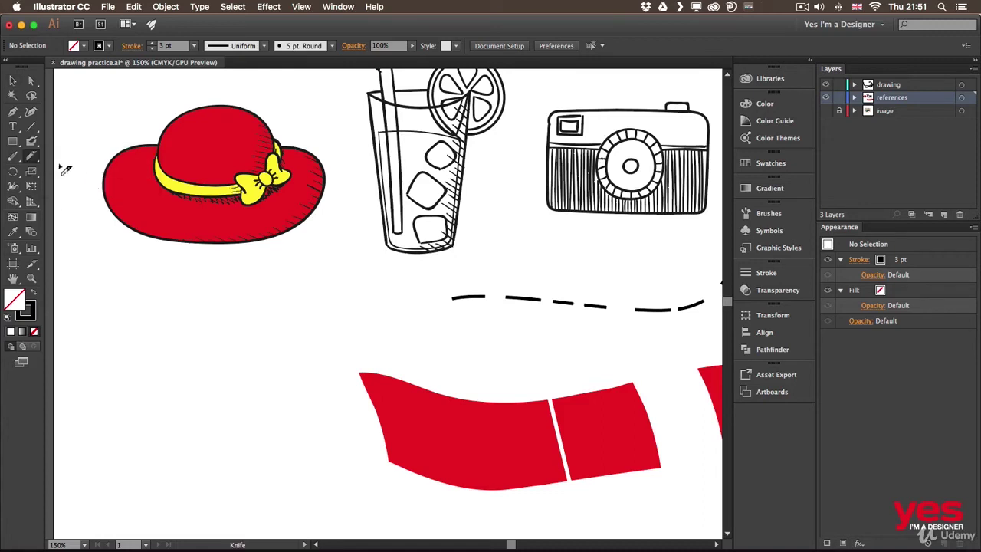
pyautogui.click(199, 145)
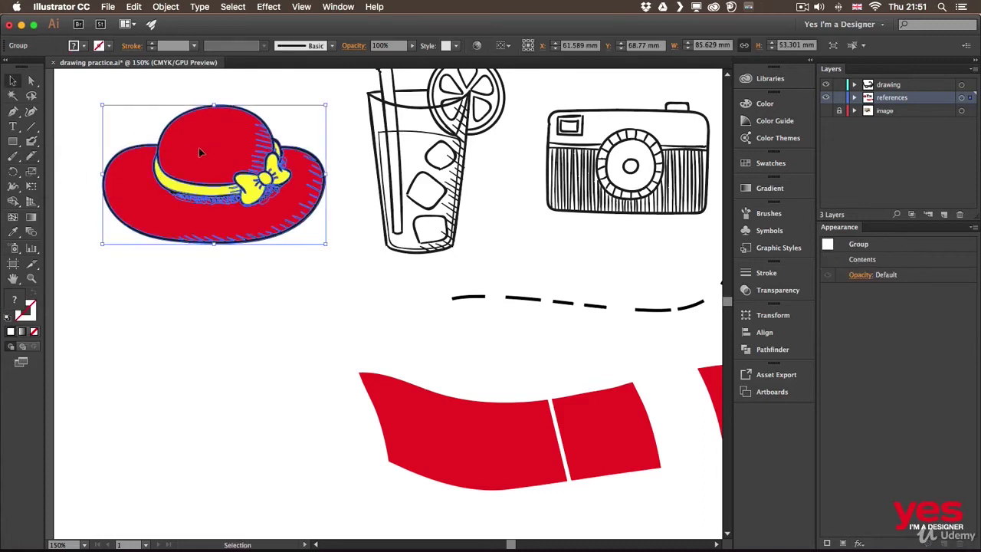
pyautogui.moveTo(199, 146); pyautogui.dragTo(200, 207)
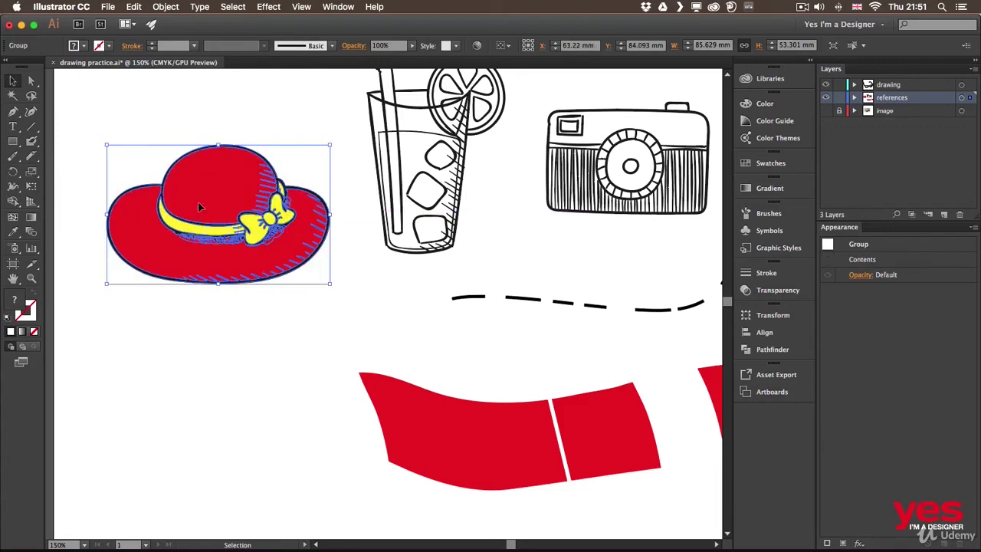
pyautogui.click(32, 158)
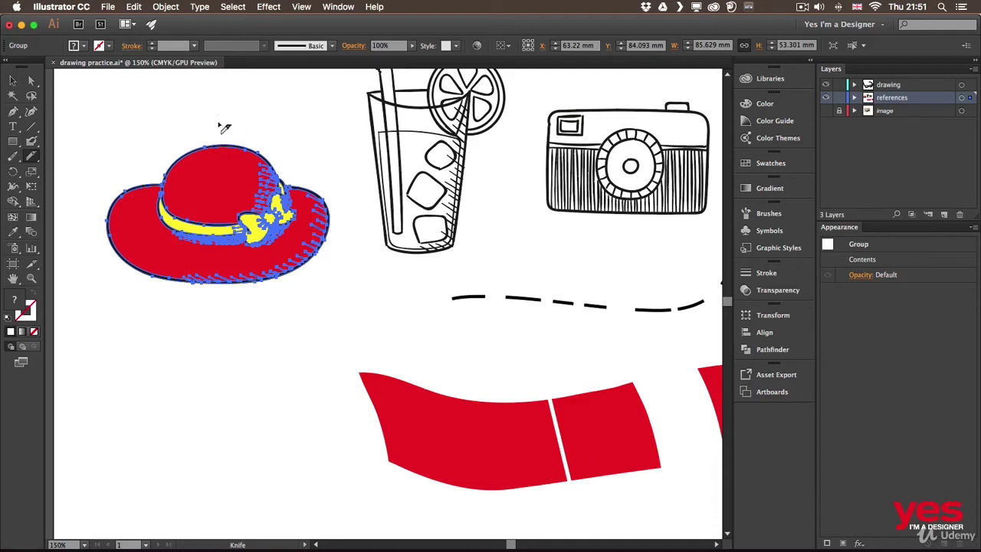
pyautogui.moveTo(221, 128); pyautogui.dragTo(207, 408)
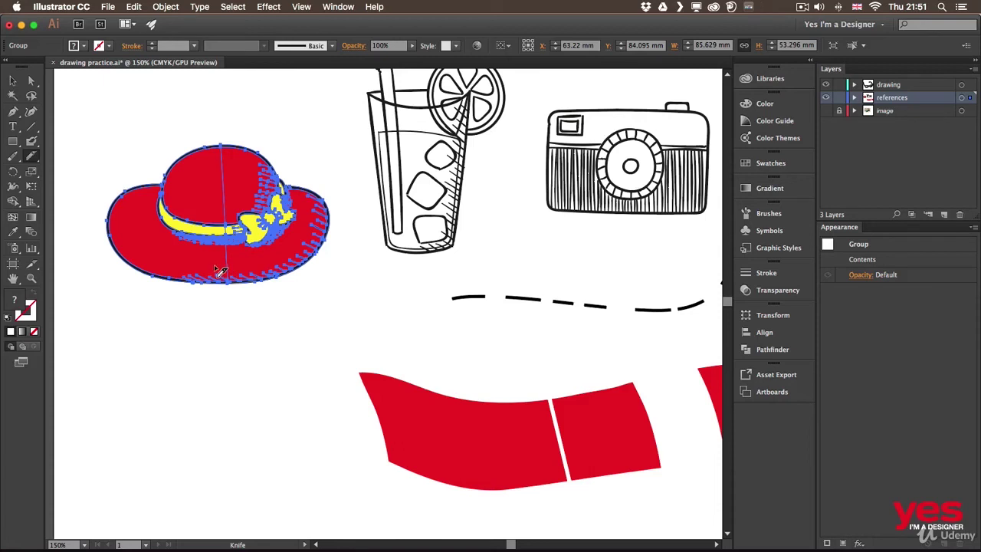
# Show the artwork in outline view and lasso all anchor points of the hat's left half up to the knife cut.
pyautogui.press('super+y')
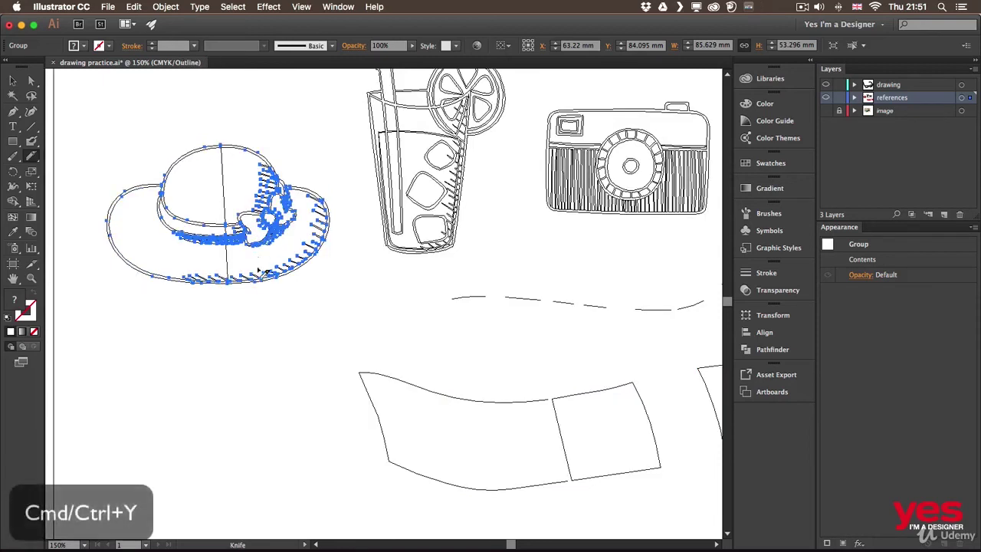
pyautogui.press('v')
pyautogui.click(298, 324)
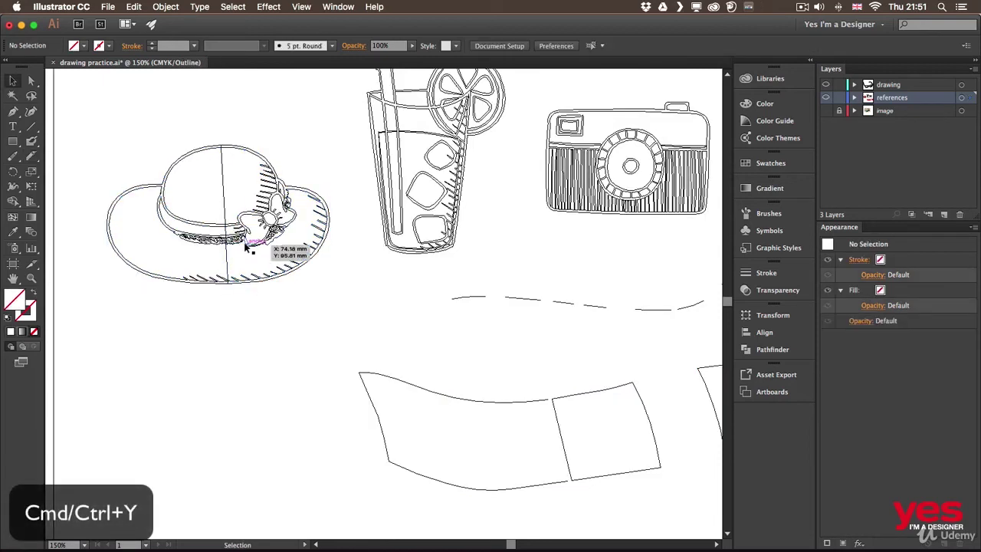
pyautogui.click(31, 97)
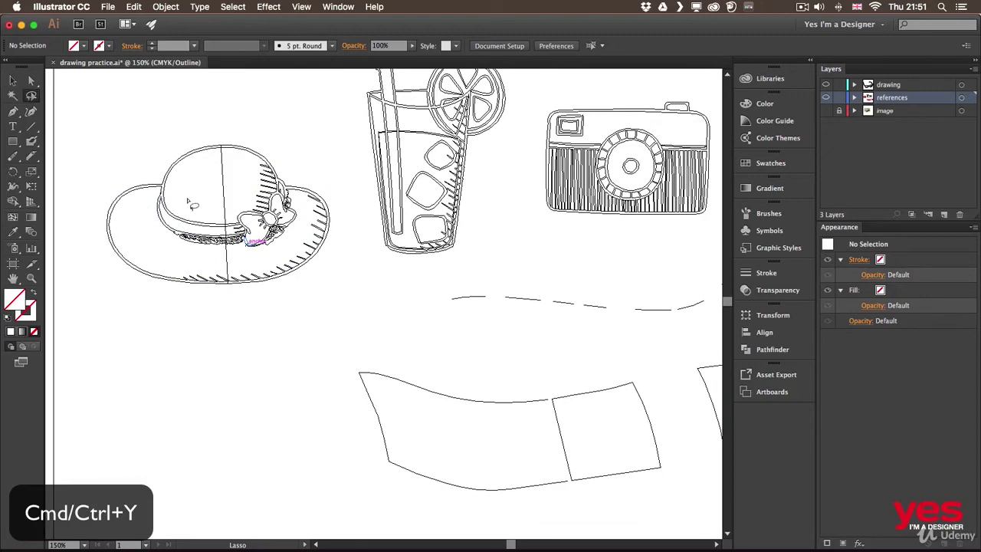
pyautogui.press('super+equal')
pyautogui.moveTo(162, 123)
pyautogui.mouseDown()
pyautogui.moveTo(336, 225)
pyautogui.moveTo(329, 219)
pyautogui.mouseUp()
pyautogui.moveTo(331, 166)
pyautogui.mouseDown()
pyautogui.moveTo(287, 170)
pyautogui.moveTo(206, 217)
pyautogui.moveTo(190, 351)
pyautogui.moveTo(263, 427)
pyautogui.moveTo(327, 424)
pyautogui.moveTo(347, 411)
pyautogui.moveTo(353, 308)
pyautogui.moveTo(325, 170)
pyautogui.mouseUp()
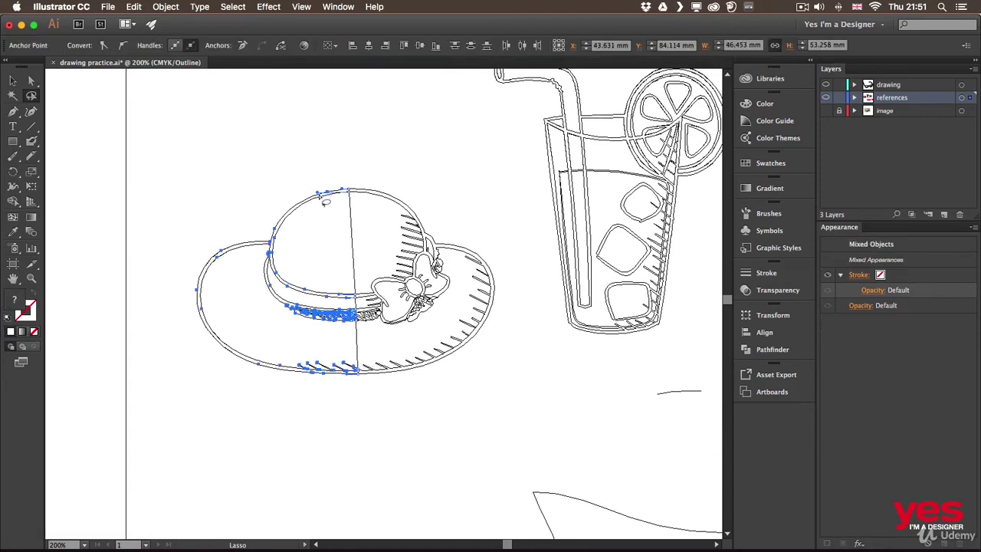
# Group the hat's left half and move it slightly left to leave a narrow gap, then return to preview and deselect.
pyautogui.press('super+g')
pyautogui.press('v')
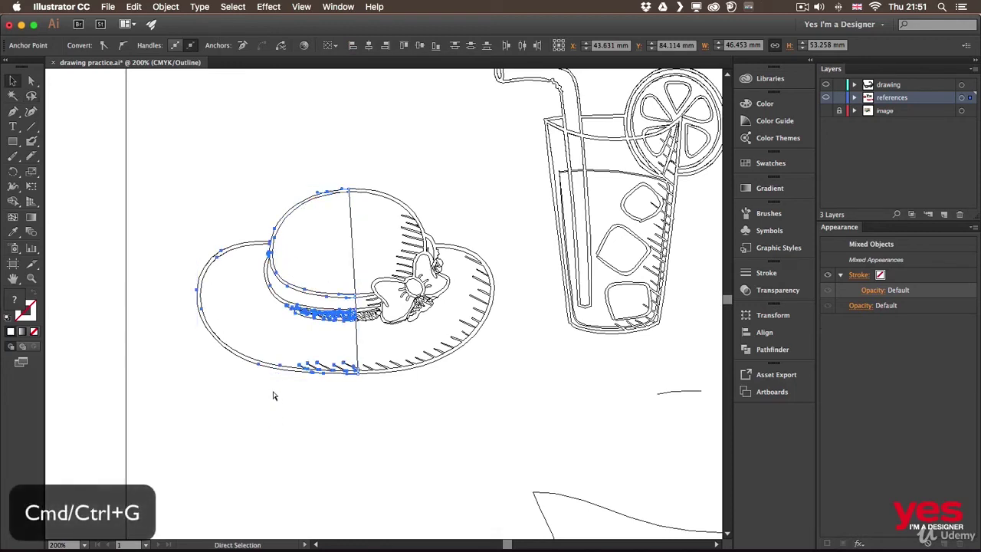
pyautogui.press('super+g')
pyautogui.moveTo(259, 226); pyautogui.dragTo(238, 223)
pyautogui.press('super+y')
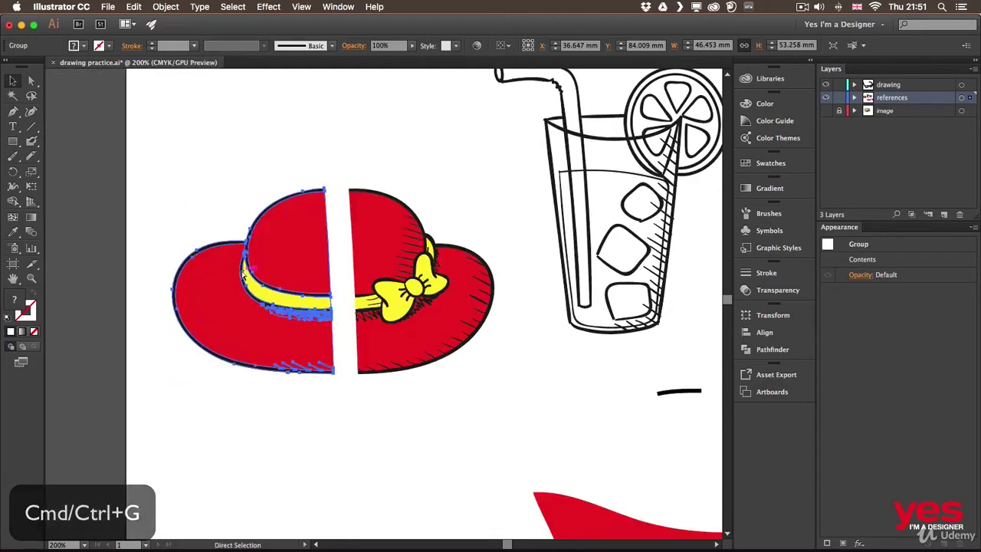
pyautogui.click(276, 434)
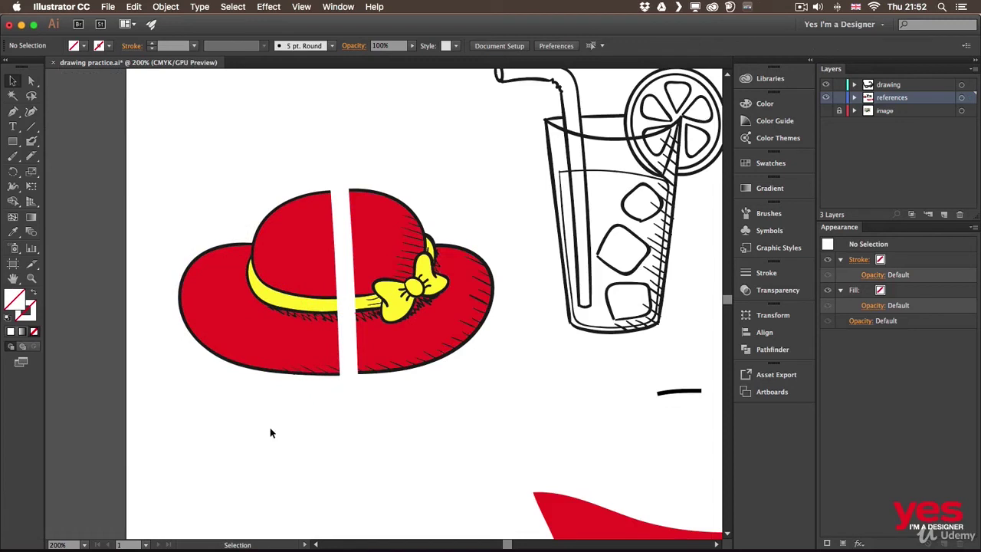
pyautogui.press('super+0')
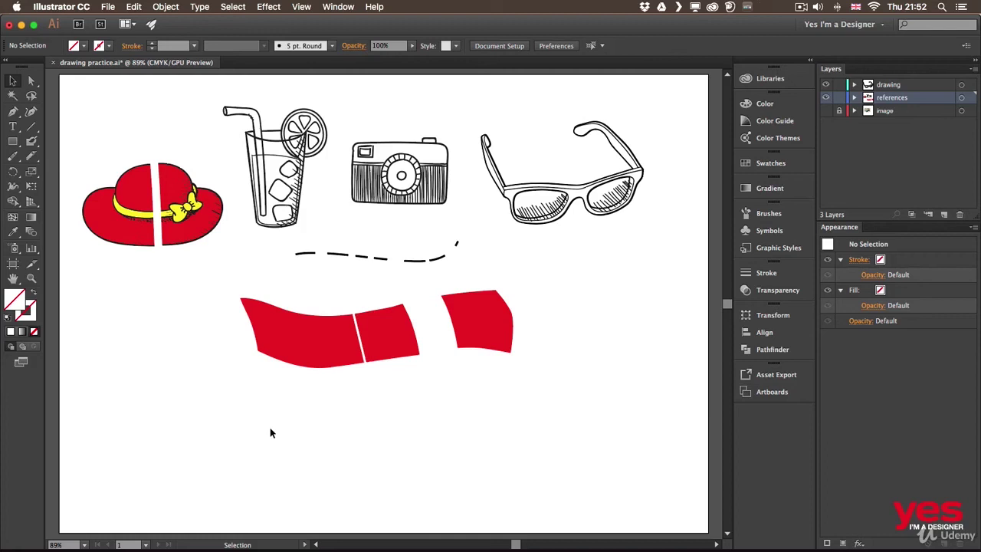
# Create a new custom tools panel named Drawing Tools and place it above the hat's left side.
pyautogui.click(338, 7)
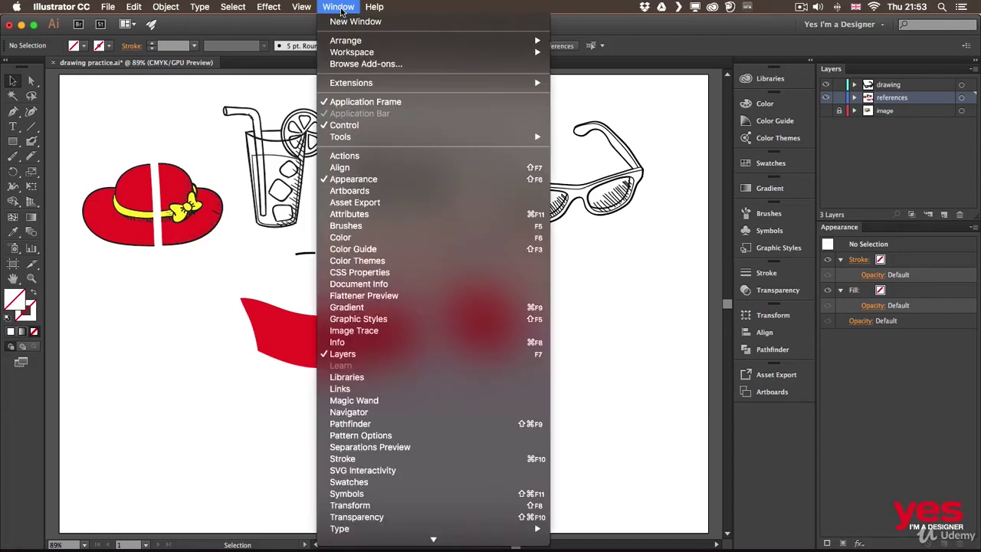
pyautogui.moveTo(370, 143)
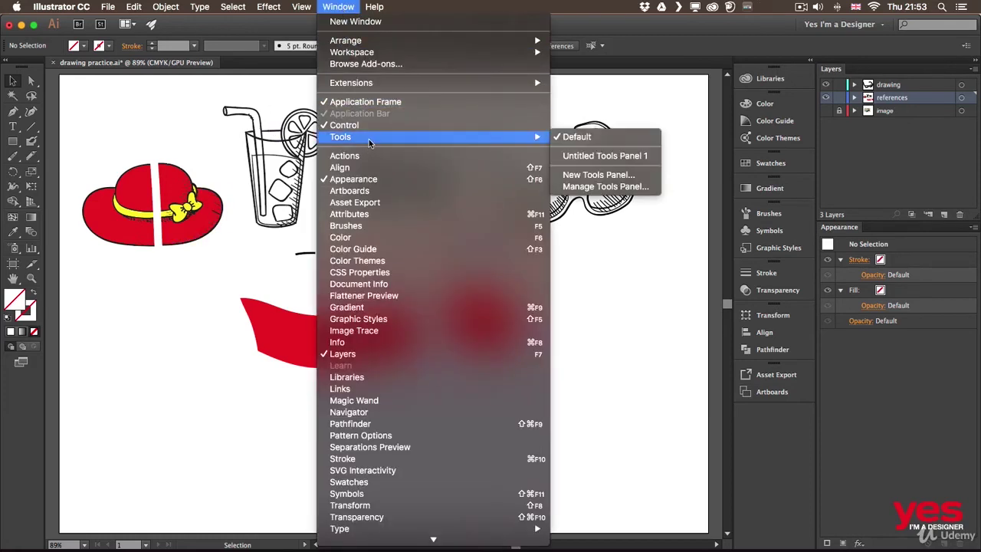
pyautogui.click(626, 178)
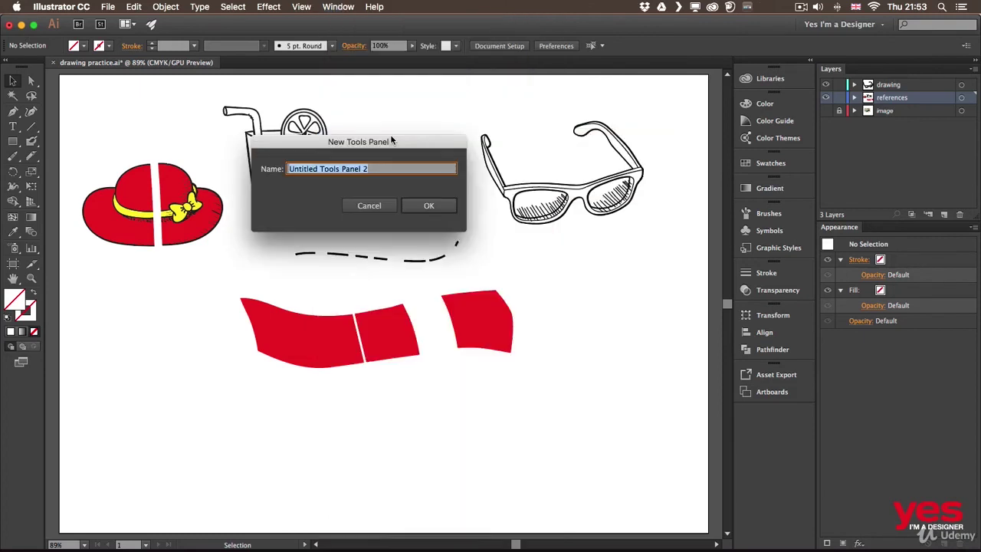
pyautogui.write('Drawing Tools')
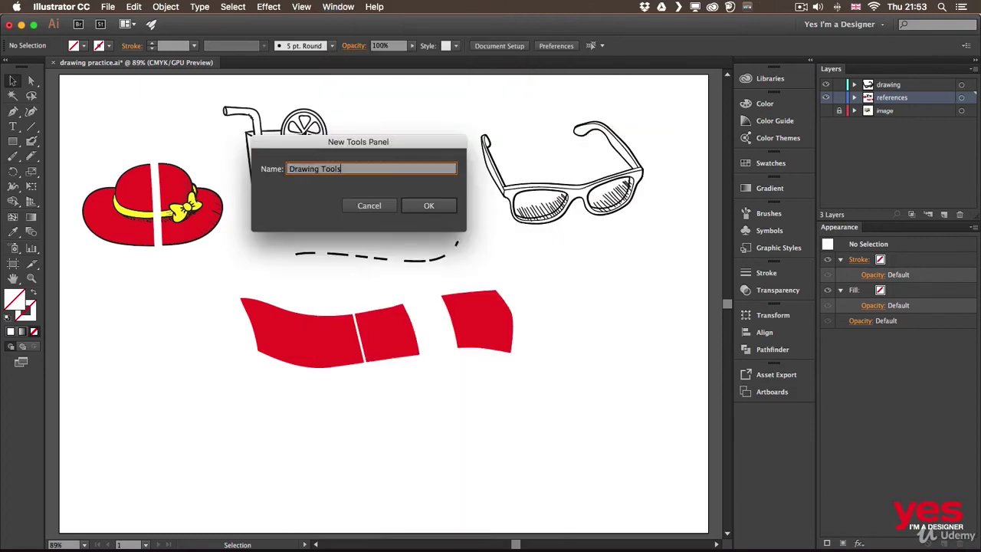
pyautogui.press('Return')
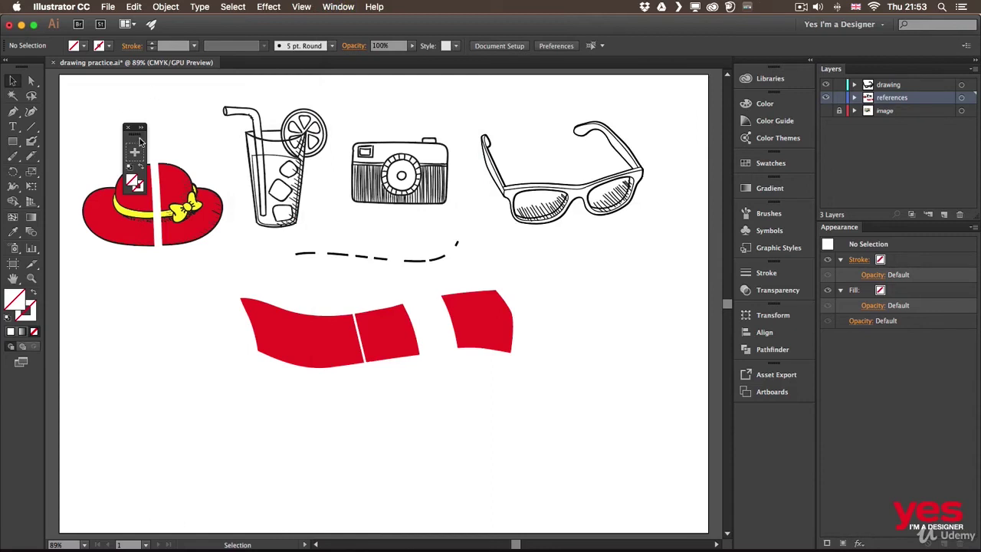
pyautogui.moveTo(132, 128)
pyautogui.mouseDown()
pyautogui.moveTo(112, 103)
pyautogui.moveTo(95, 101)
pyautogui.mouseUp()
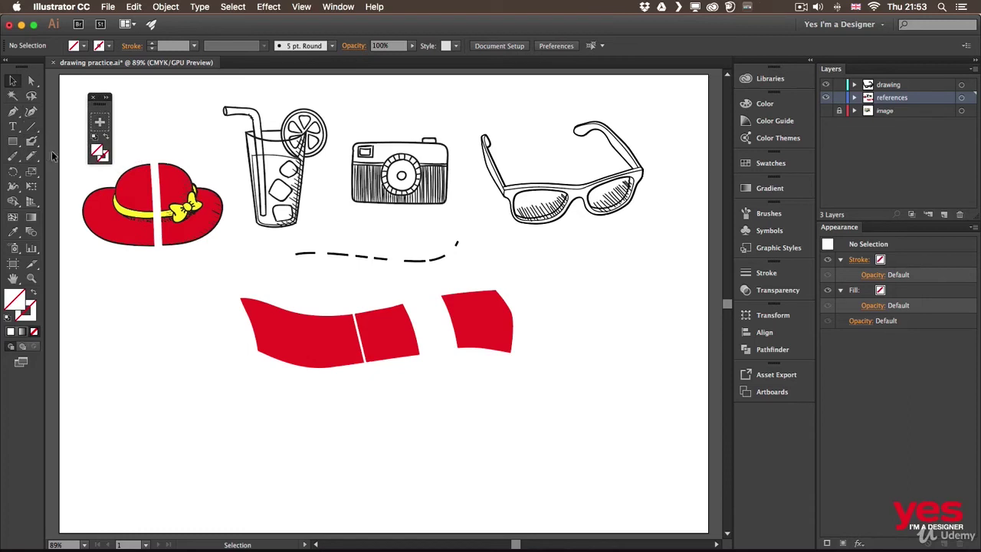
# Add the Pencil, Paintbrush, Blob Brush and Eraser tools to the Drawing Tools panel.
pyautogui.click(32, 155)
pyautogui.click(55, 171)
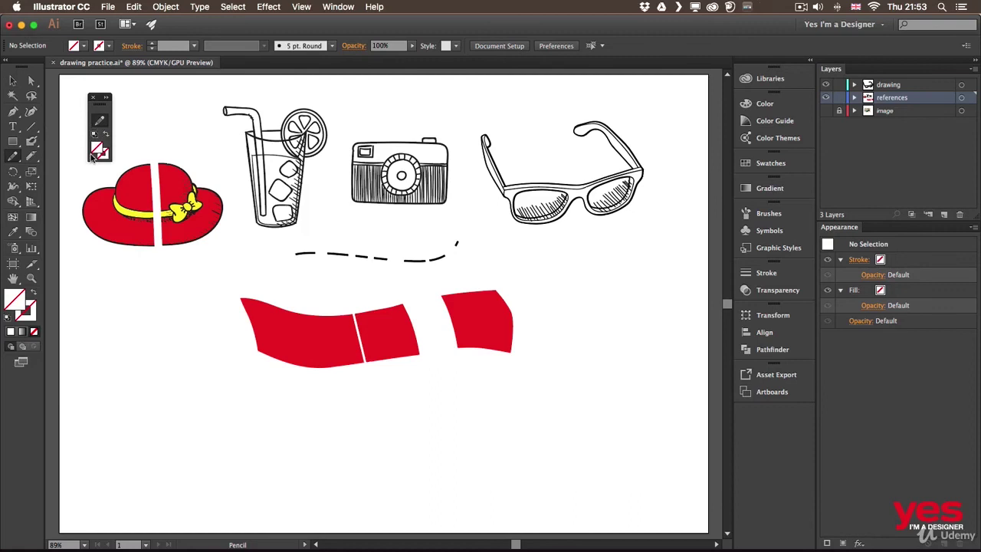
pyautogui.click(32, 141)
pyautogui.click(76, 141)
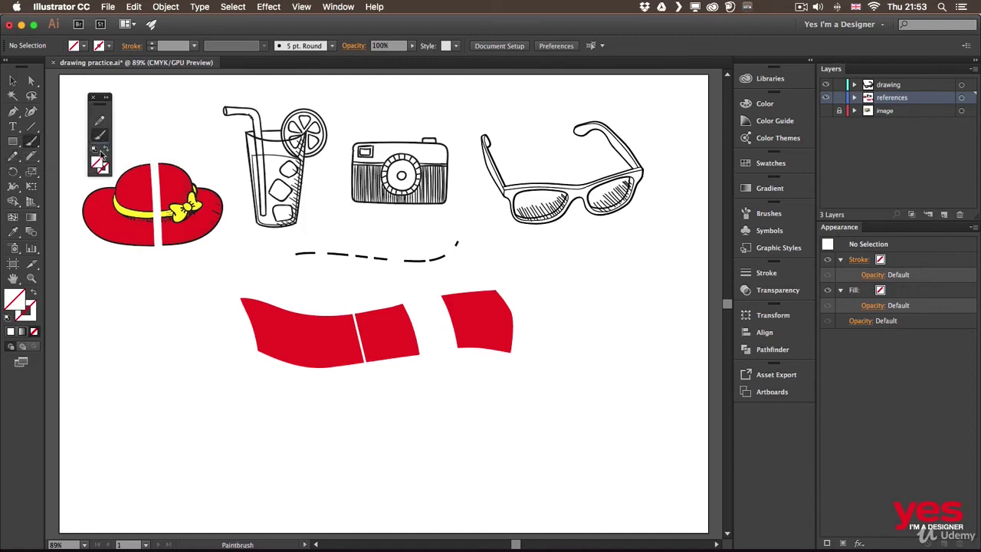
pyautogui.click(34, 143)
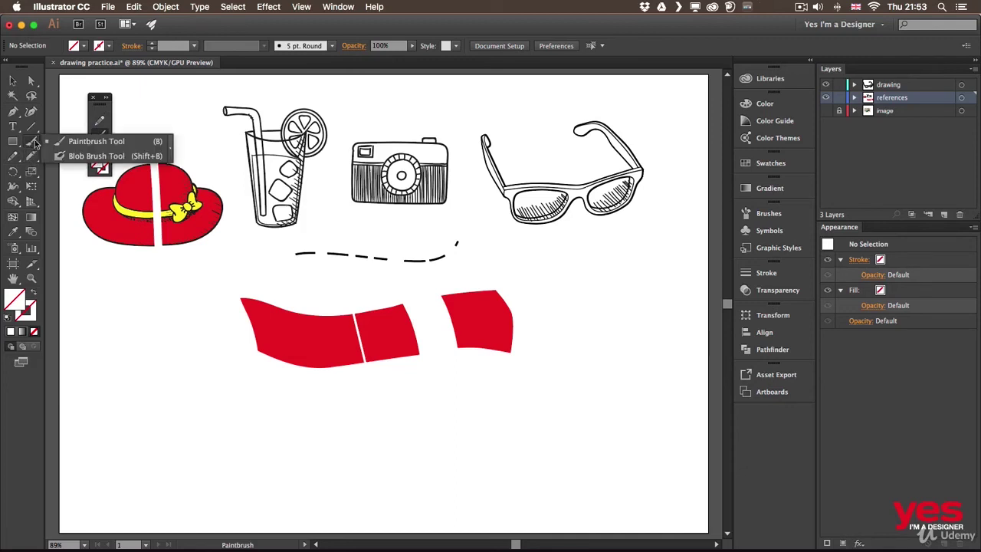
pyautogui.click(85, 156)
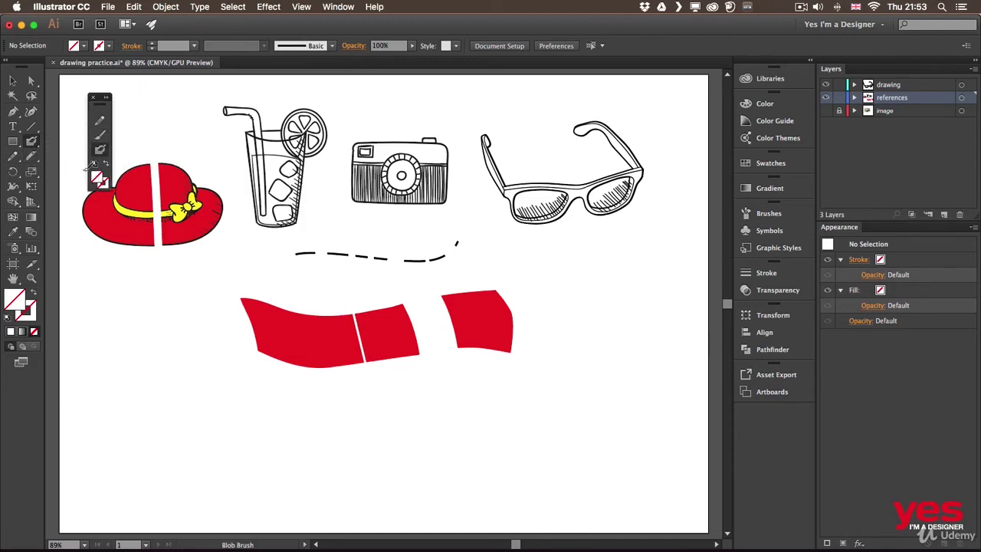
pyautogui.click(34, 162)
pyautogui.click(88, 156)
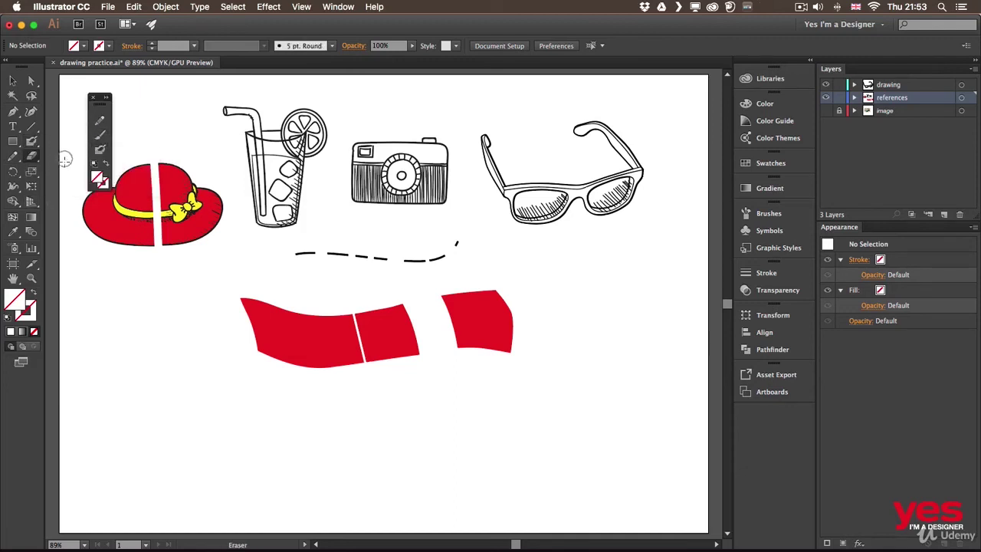
pyautogui.moveTo(98, 158); pyautogui.dragTo(98, 161)
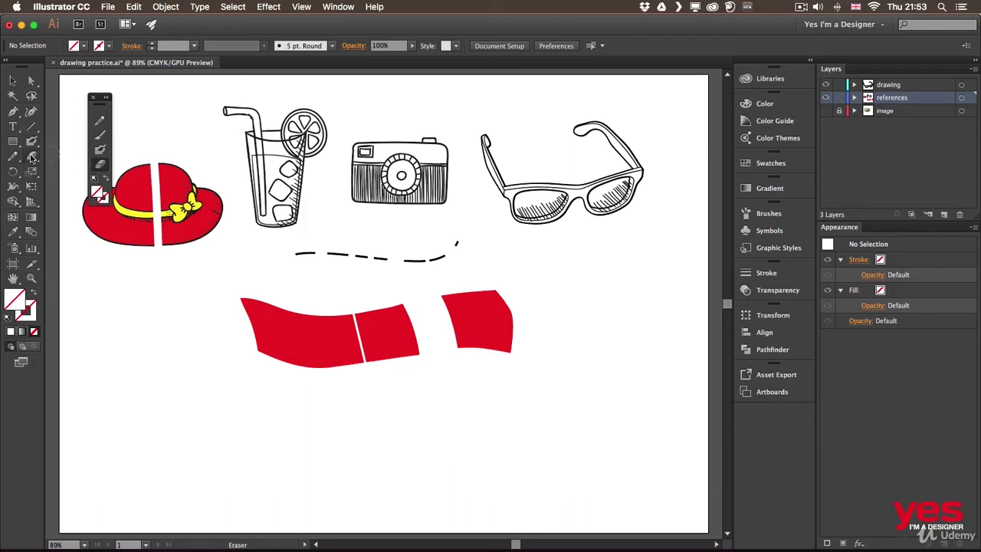
# Add the Smooth, Join and Shape Builder tools below the Eraser in the Drawing Tools panel.
pyautogui.click(11, 157)
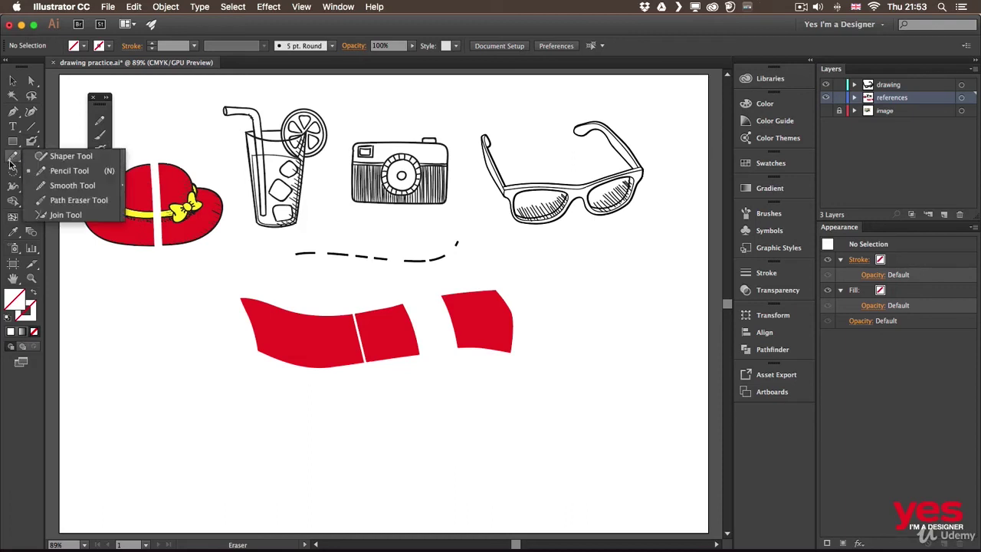
pyautogui.click(70, 186)
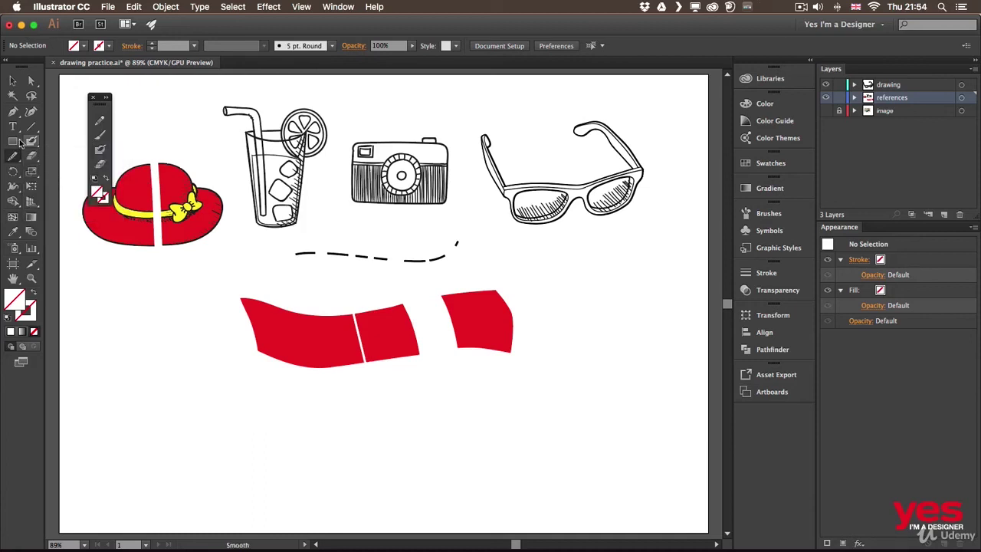
pyautogui.click(12, 157)
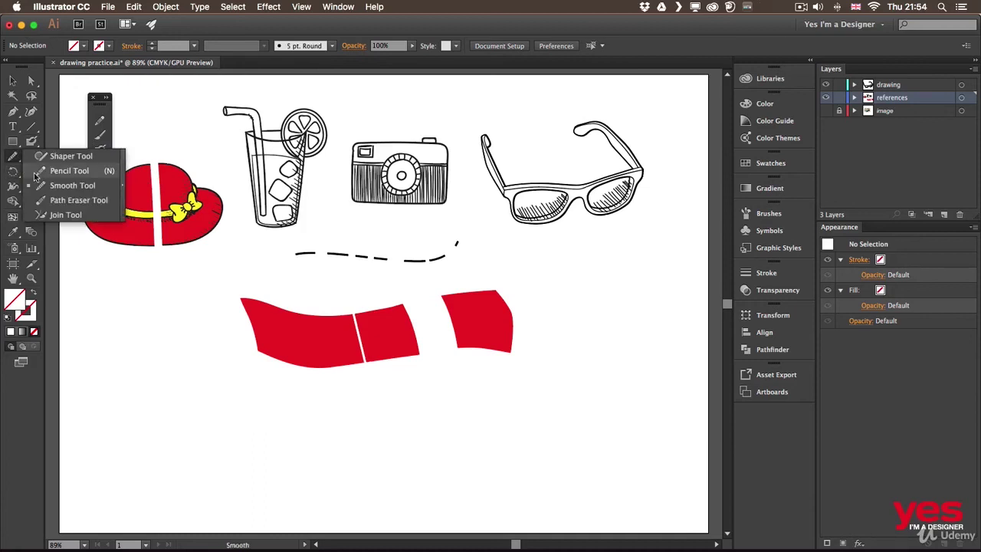
pyautogui.click(65, 214)
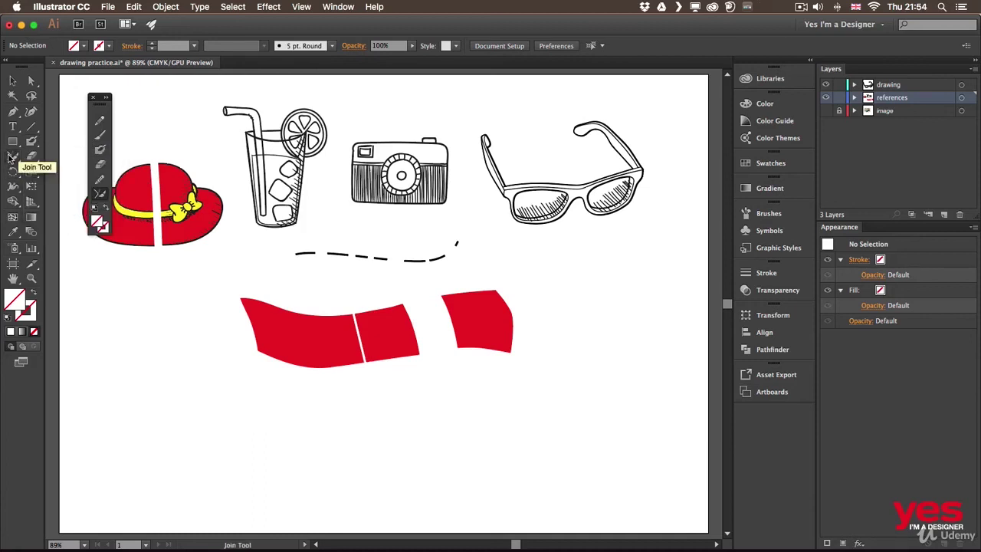
pyautogui.click(13, 202)
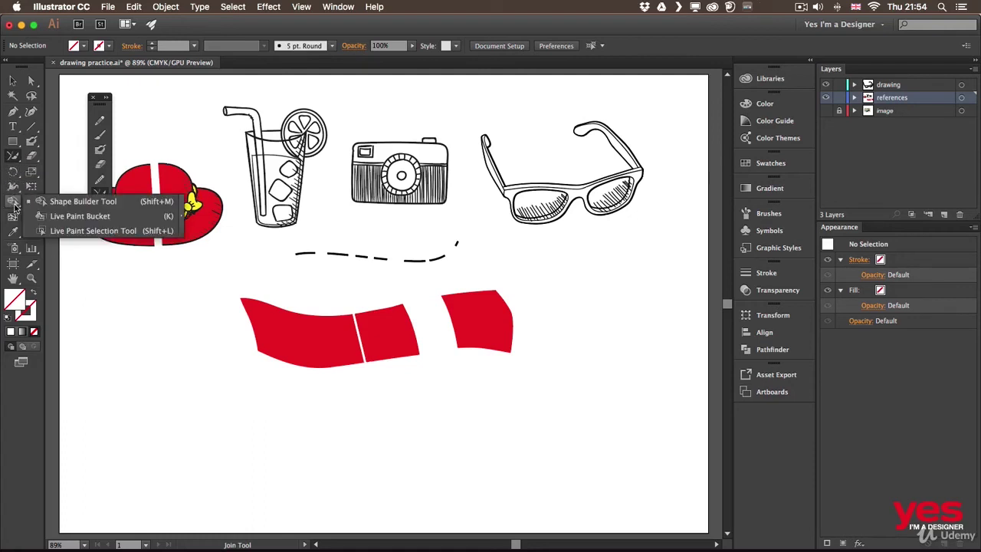
pyautogui.click(11, 204)
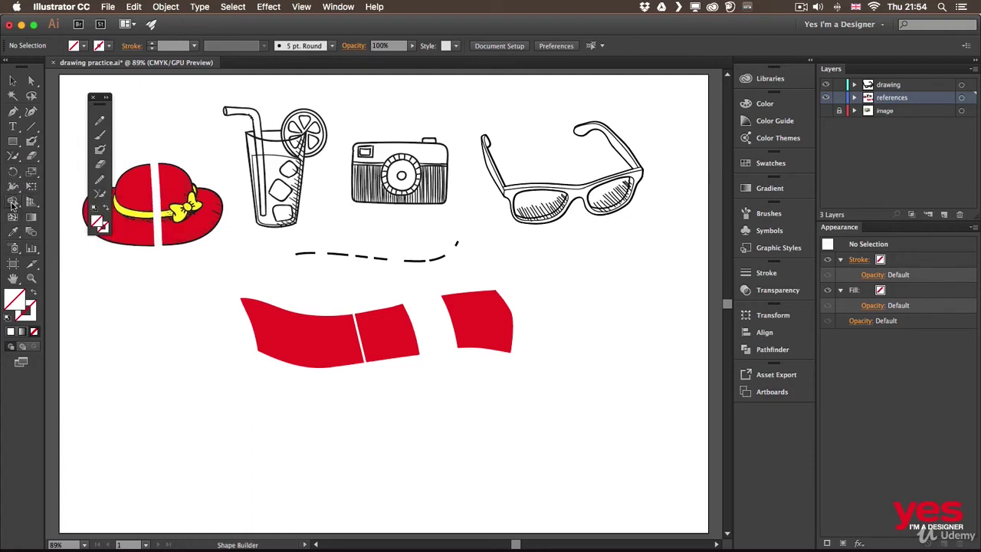
pyautogui.moveTo(12, 204); pyautogui.dragTo(101, 207)
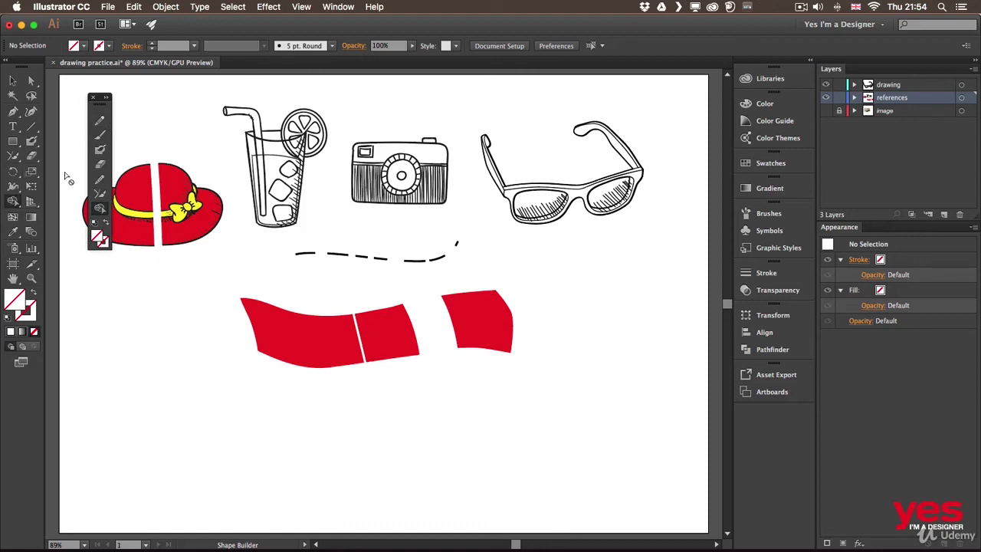
# Try the two-column layout of the Drawing Tools panel, restore the single column, and close the panel.
pyautogui.click(107, 100)
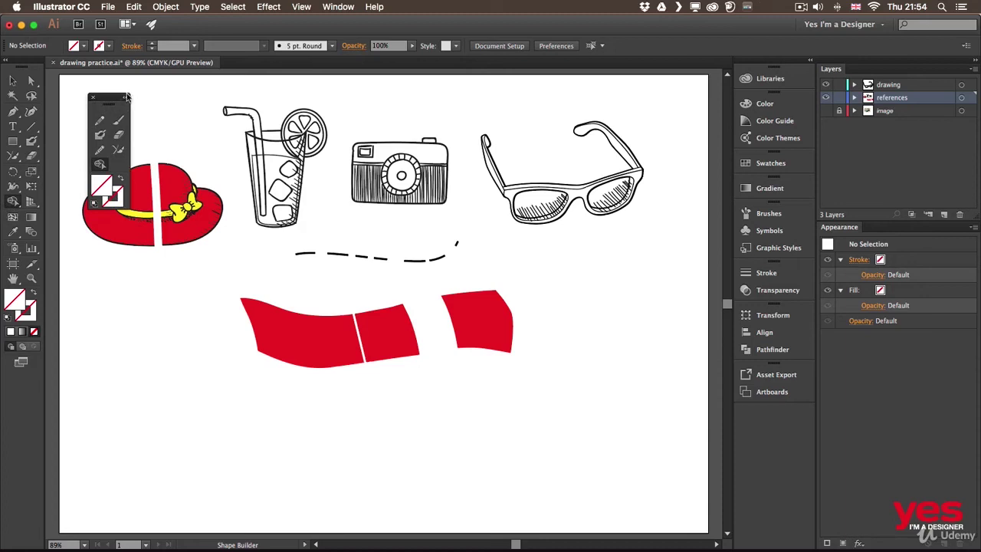
pyautogui.click(127, 99)
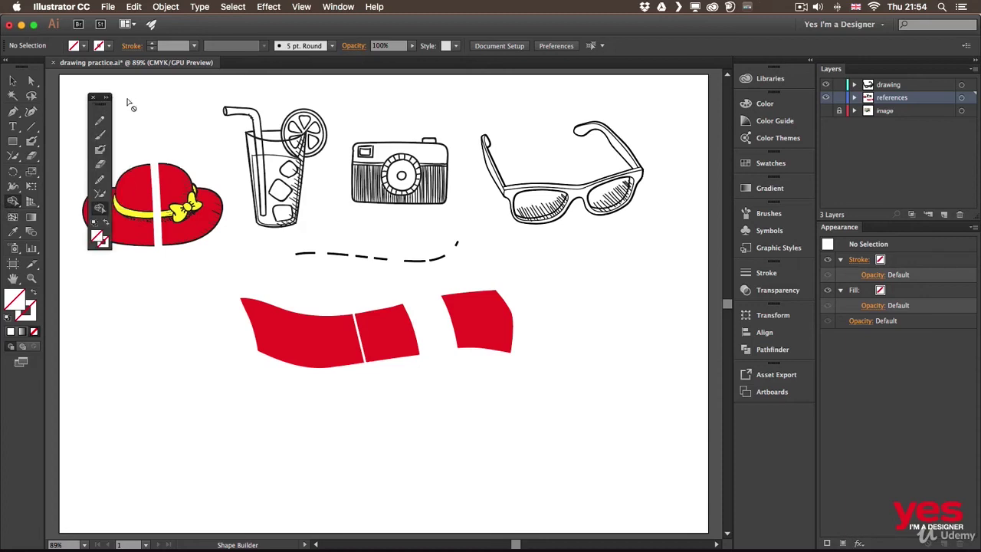
pyautogui.moveTo(100, 96); pyautogui.dragTo(269, 94)
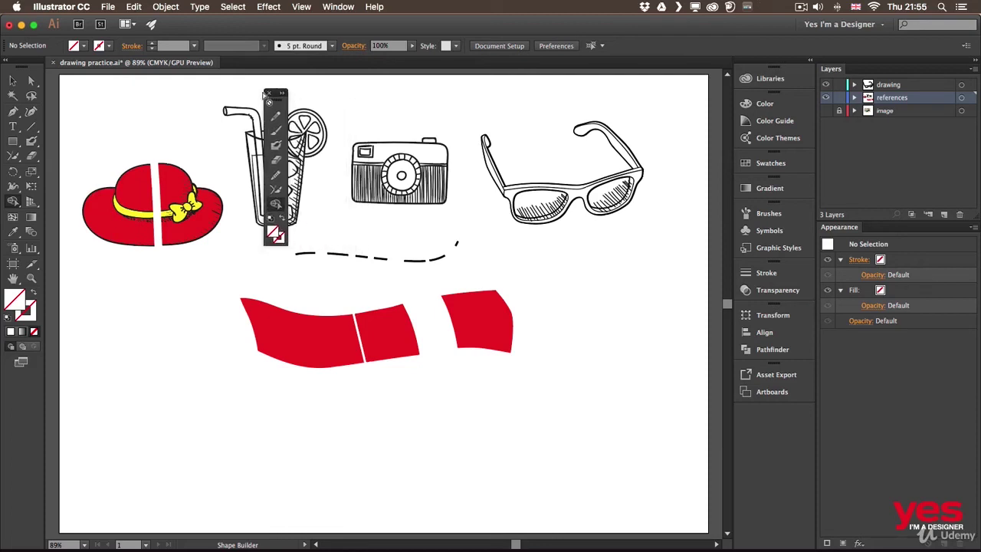
pyautogui.click(269, 93)
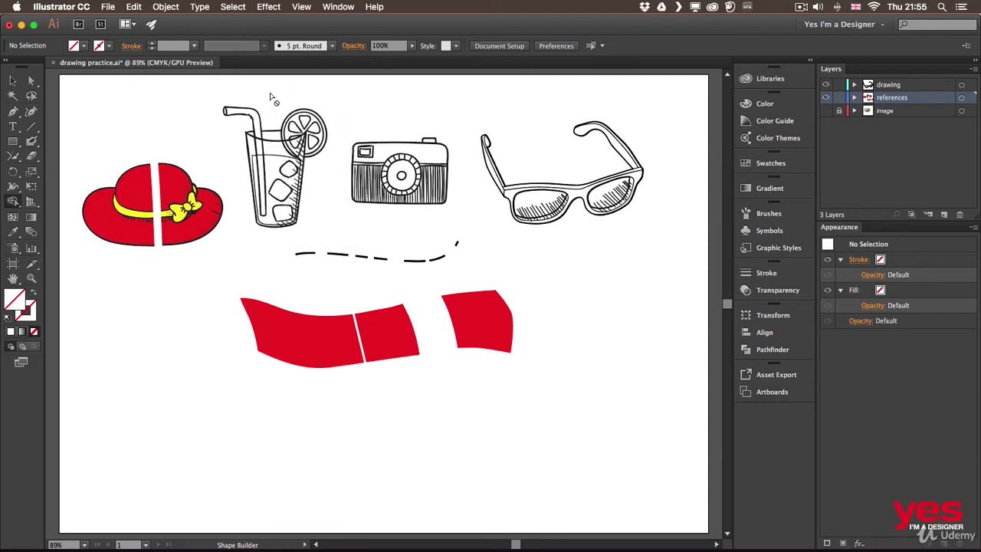
# Reopen the Drawing Tools panel and place it near the artboard's upper-left corner, over the hat's left edge.
pyautogui.click(349, 6)
pyautogui.moveTo(369, 137)
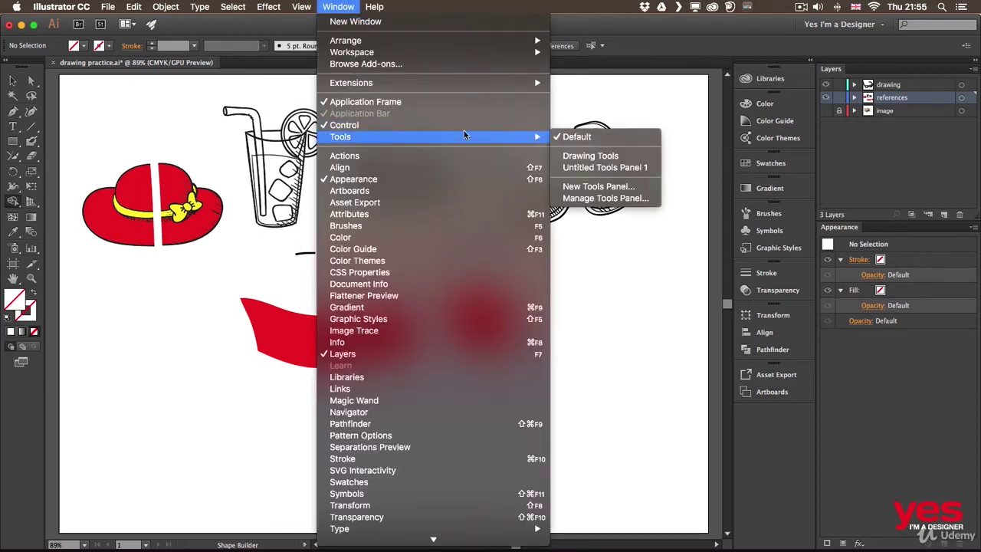
pyautogui.click(590, 155)
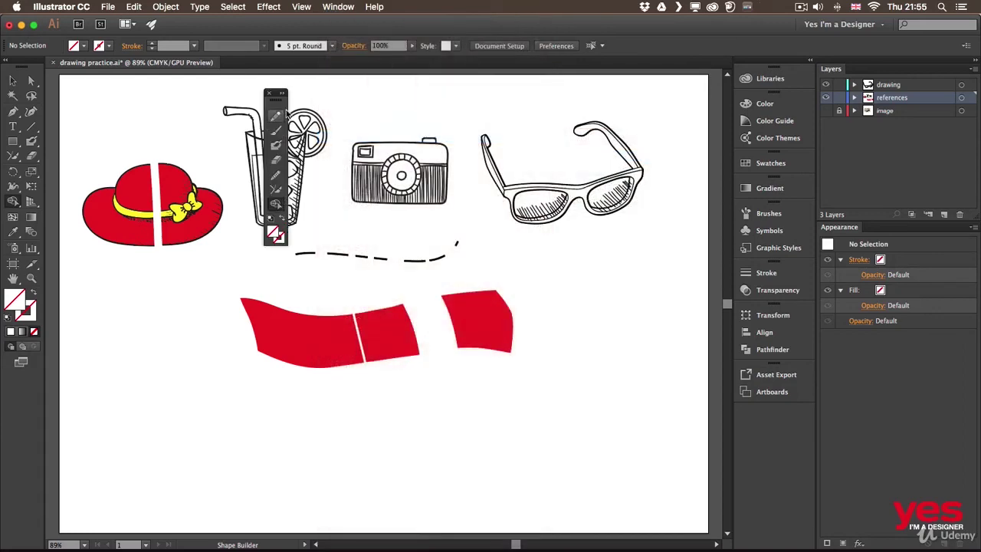
pyautogui.moveTo(273, 99); pyautogui.dragTo(141, 90)
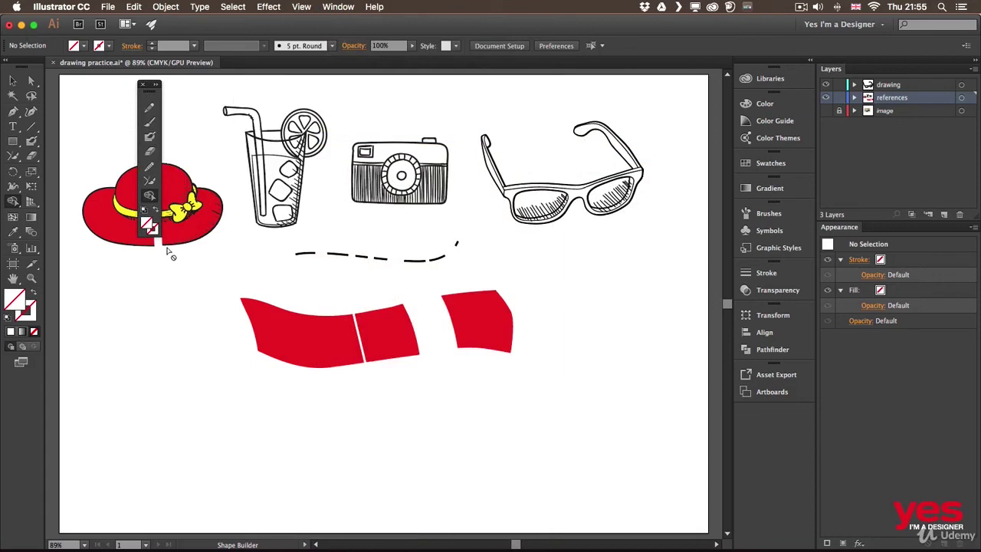
pyautogui.moveTo(151, 93); pyautogui.dragTo(95, 98)
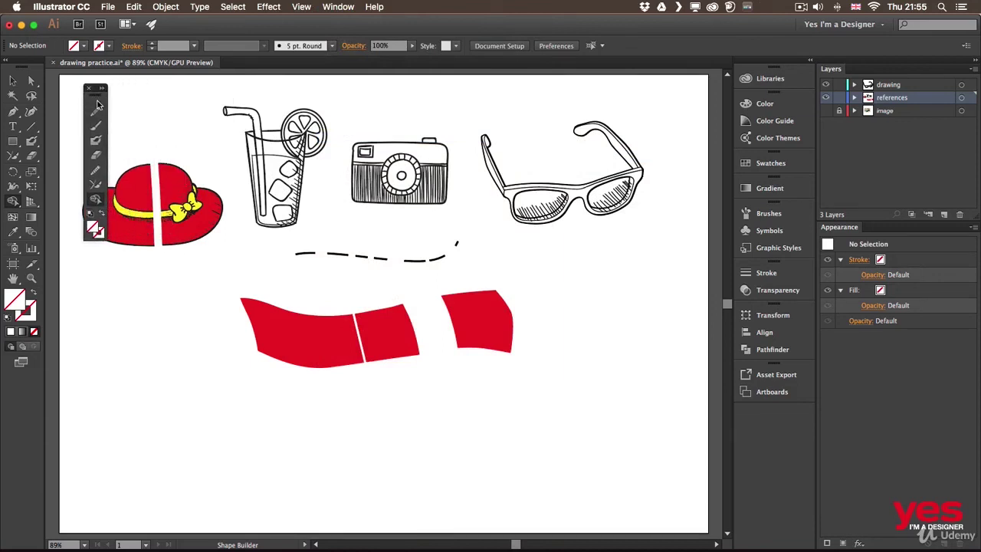
# Activate the Blob Brush and look through the Keyboard Shortcuts list of tools for the drawing tools' shortcuts.
pyautogui.click(97, 142)
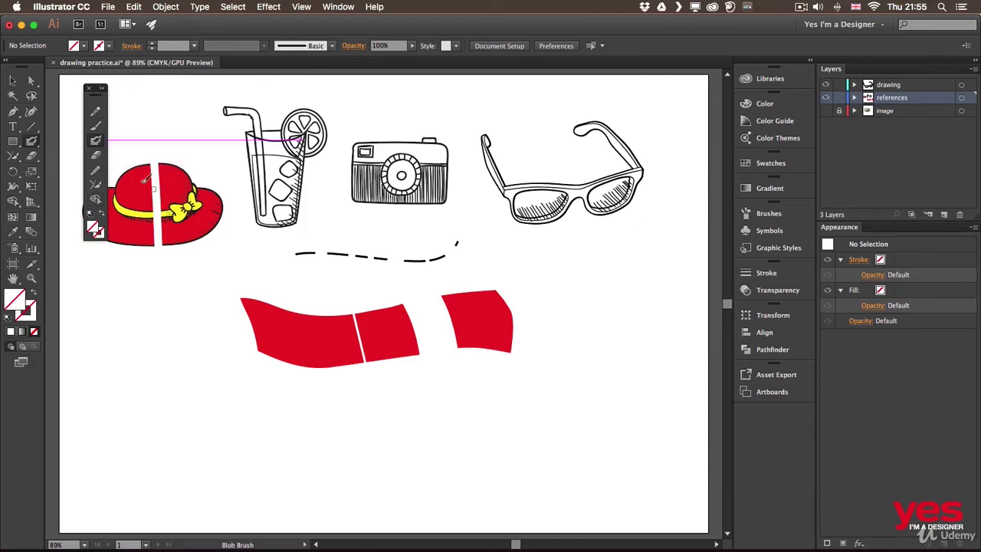
pyautogui.click(135, 8)
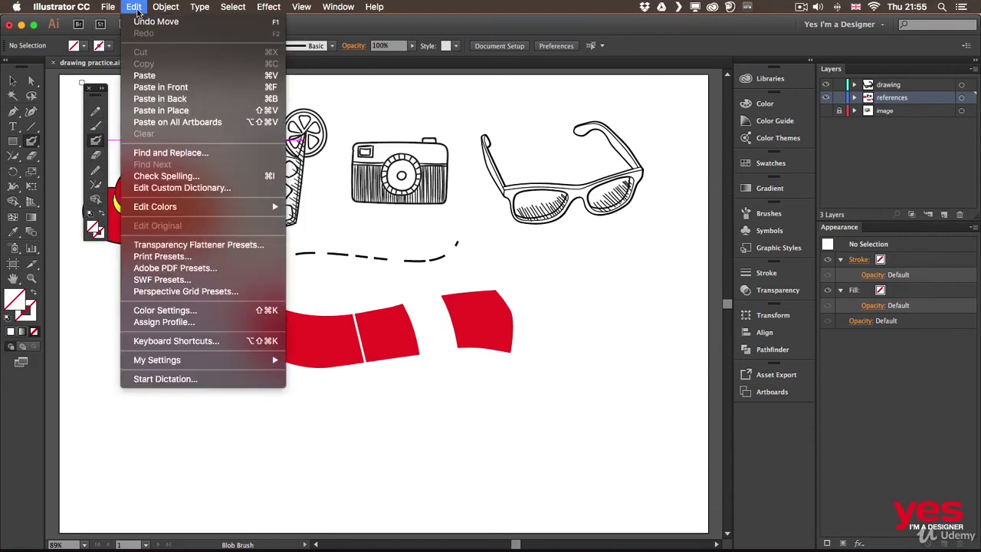
pyautogui.click(196, 343)
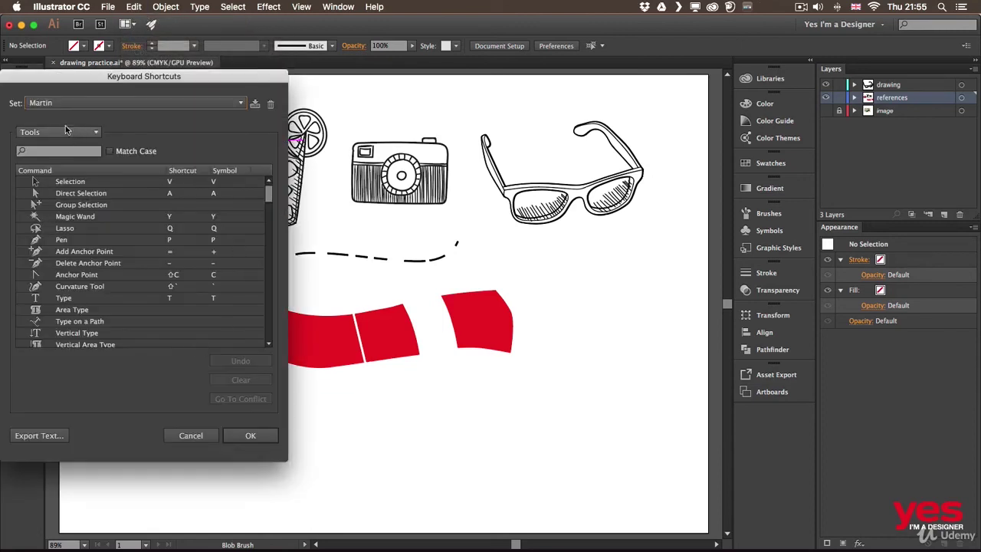
pyautogui.scroll(-3, 268, 194)
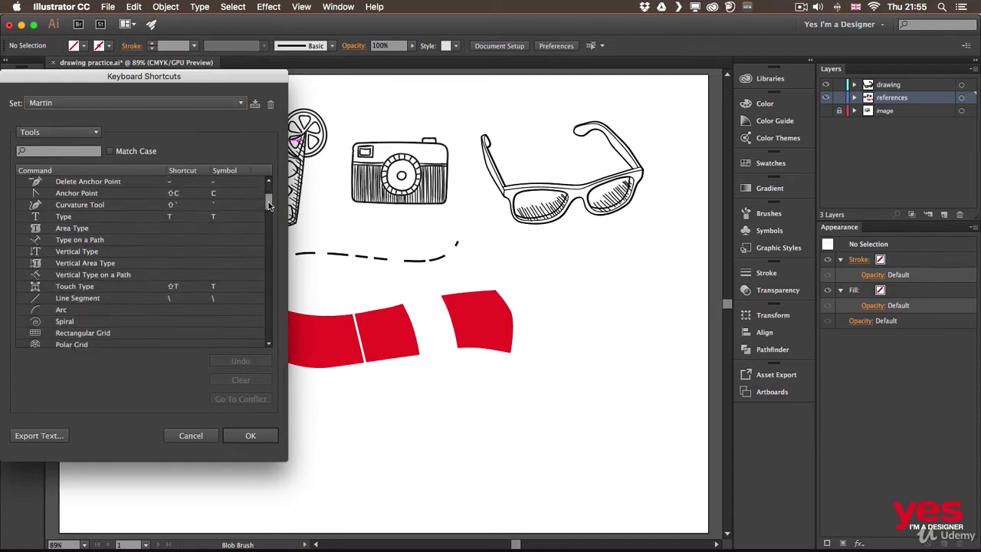
pyautogui.scroll(3, 268, 193)
pyautogui.moveTo(268, 194); pyautogui.dragTo(268, 228)
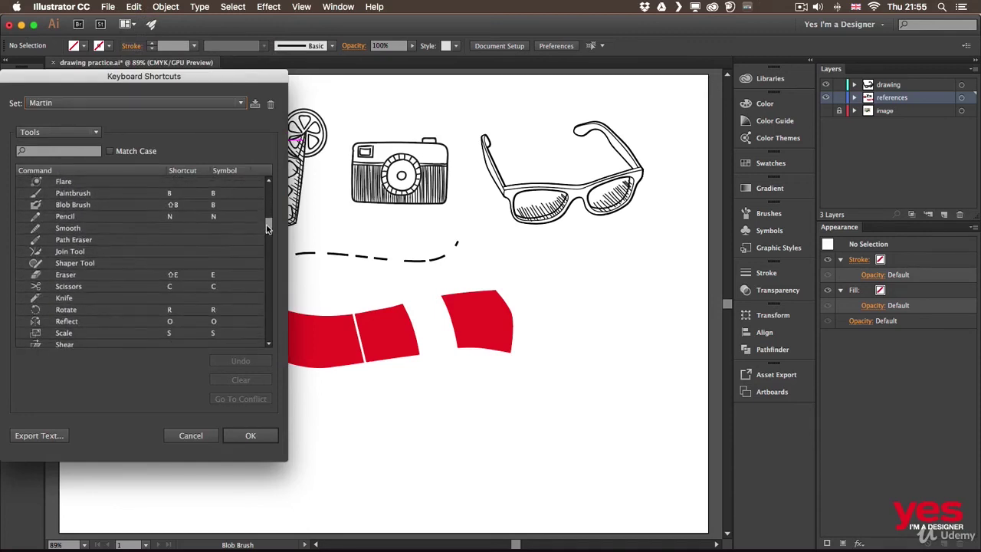
pyautogui.click(174, 206)
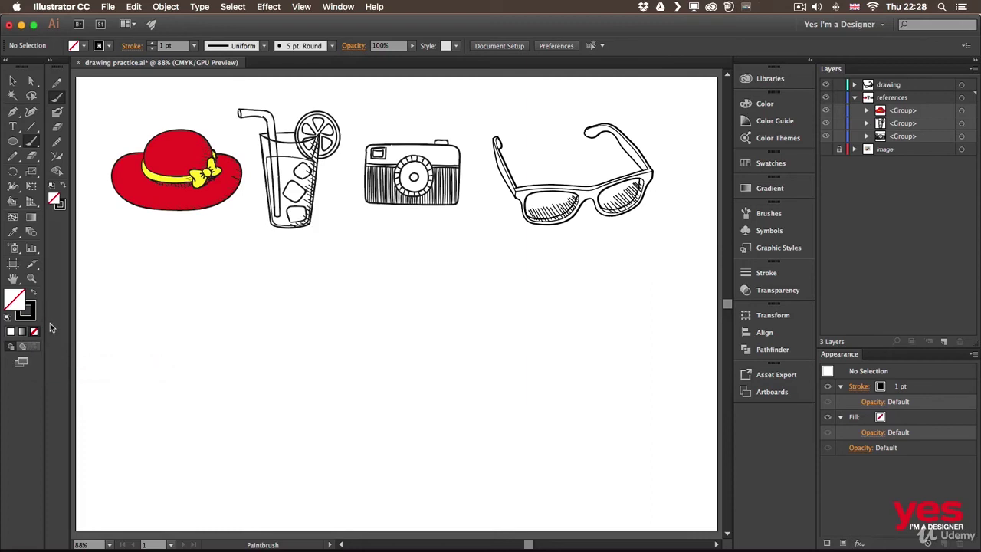
# Draw a circle about 98 mm wide below the glass and set up the Paintbrush in Draw Inside mode for it.
pyautogui.press('l')
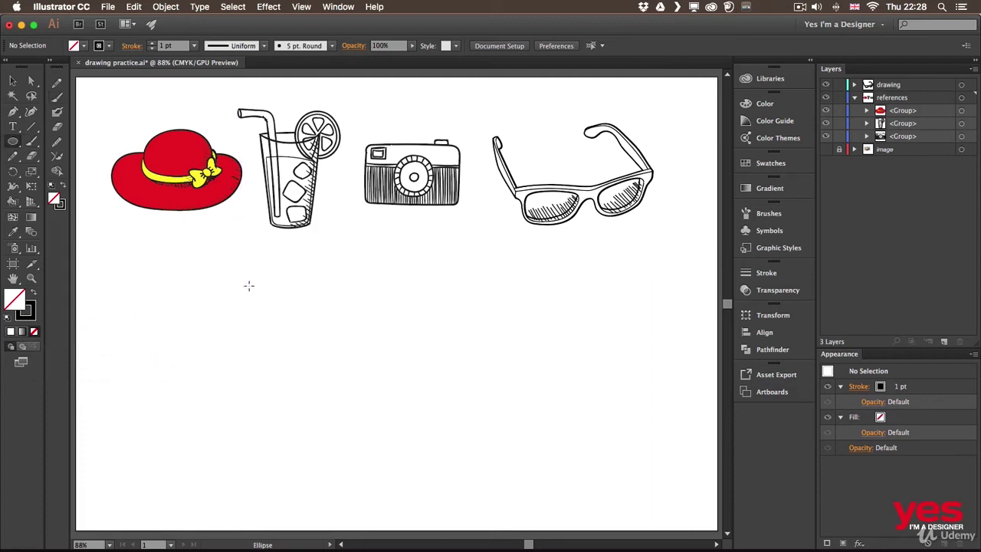
pyautogui.moveTo(248, 284); pyautogui.dragTo(387, 443)
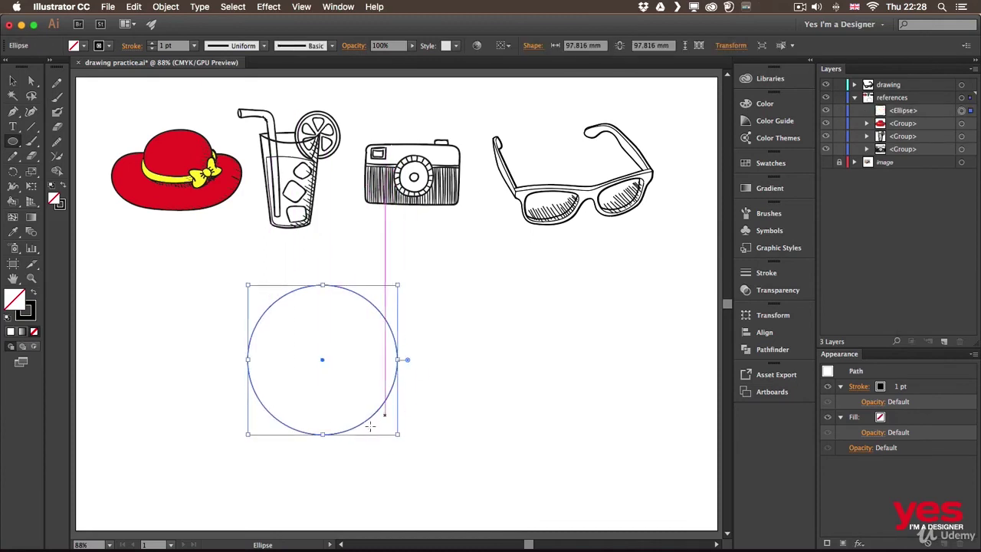
pyautogui.click(35, 348)
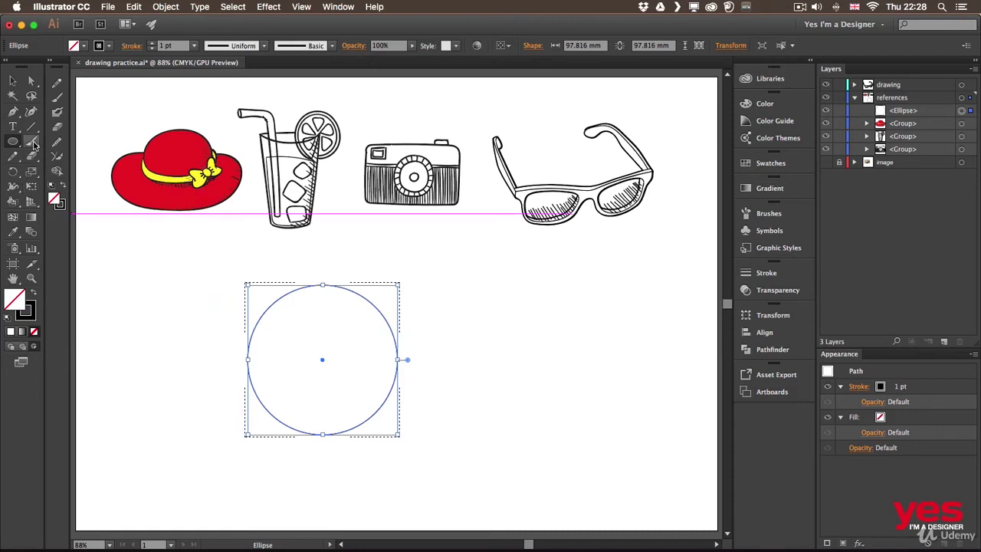
pyautogui.click(33, 143)
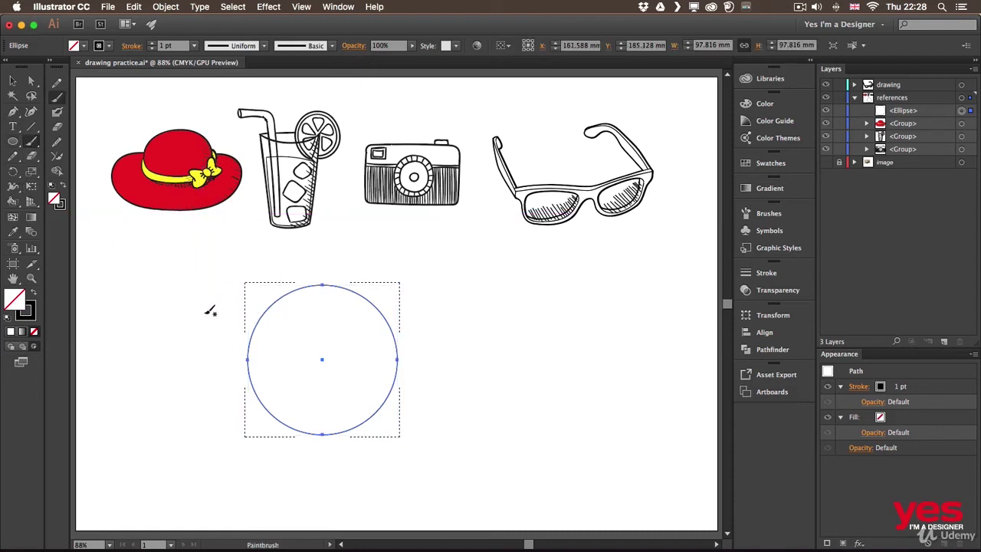
# Try painting crossing strokes and a spiral inside the circle, undoing each test.
pyautogui.moveTo(217, 300)
pyautogui.mouseDown()
pyautogui.moveTo(276, 335)
pyautogui.moveTo(339, 316)
pyautogui.moveTo(400, 364)
pyautogui.mouseUp()
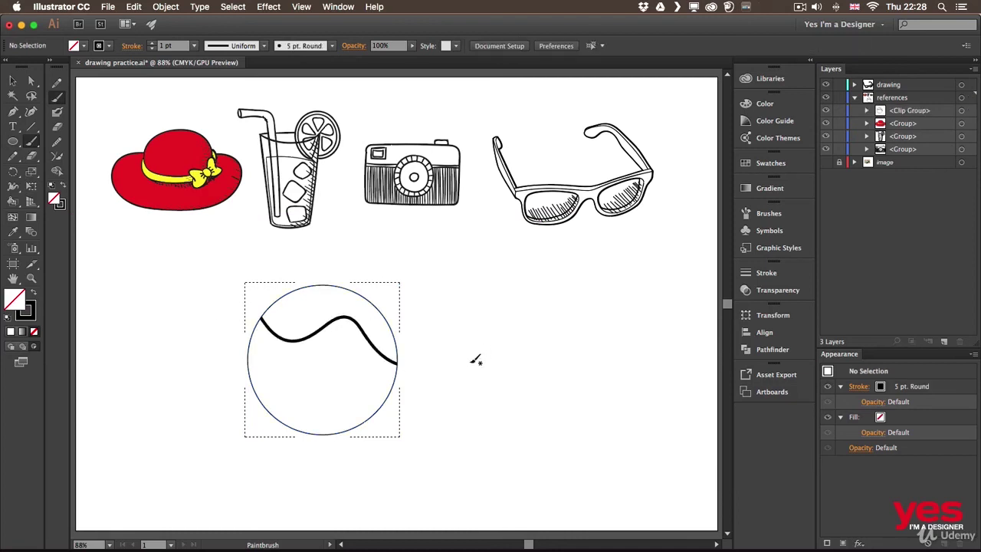
pyautogui.moveTo(269, 276)
pyautogui.mouseDown()
pyautogui.moveTo(353, 380)
pyautogui.moveTo(359, 448)
pyautogui.mouseUp()
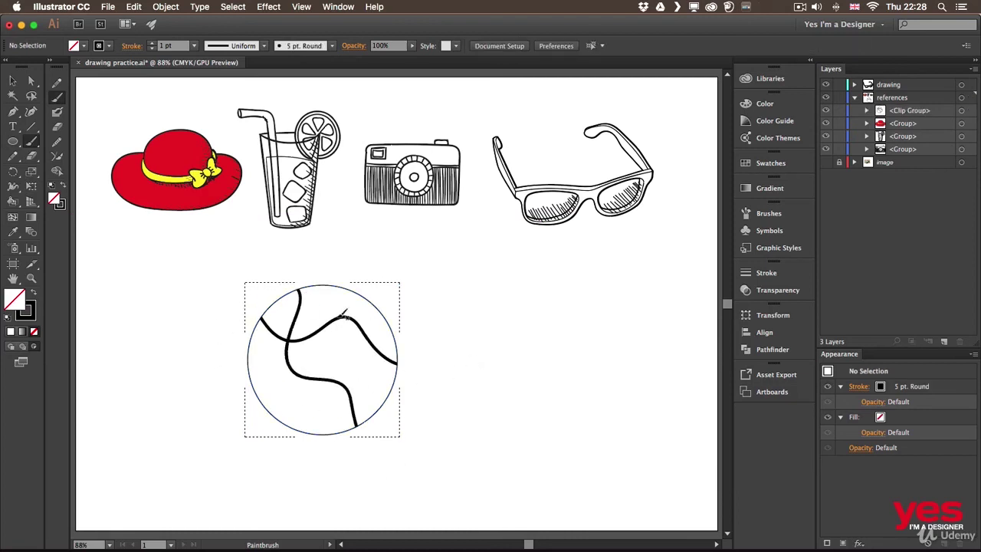
pyautogui.moveTo(219, 368)
pyautogui.mouseDown()
pyautogui.moveTo(315, 375)
pyautogui.moveTo(408, 353)
pyautogui.mouseUp()
pyautogui.moveTo(346, 264); pyautogui.dragTo(311, 474)
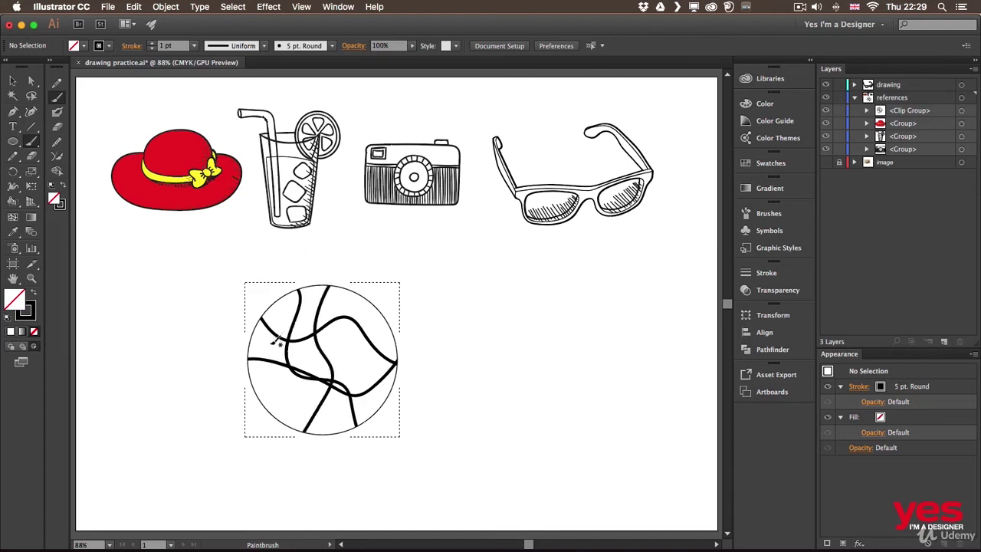
pyautogui.press('super+z')
pyautogui.press('super+z')
pyautogui.press('super+z')
pyautogui.press('super+z')
pyautogui.press('super+z')
pyautogui.press('super+z')
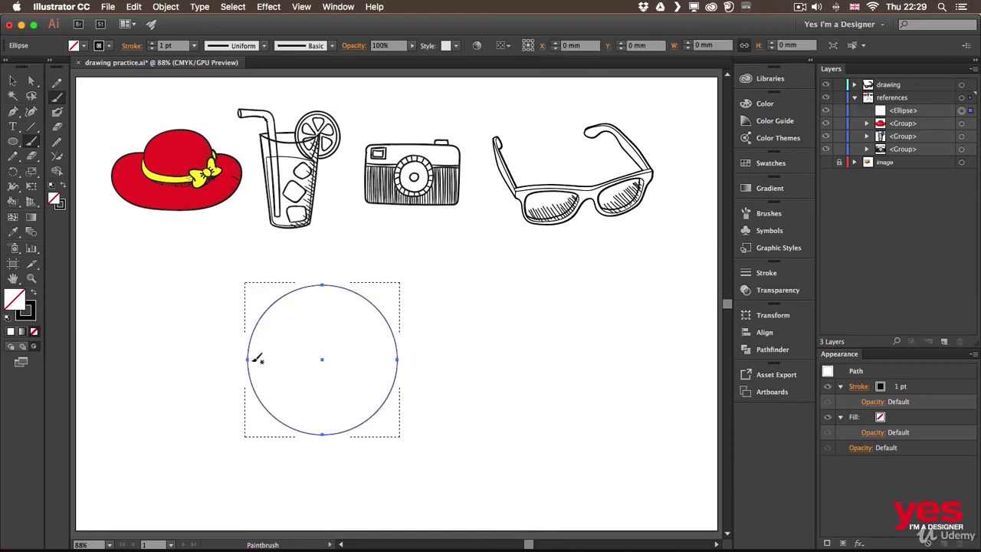
pyautogui.moveTo(327, 266)
pyautogui.mouseDown()
pyautogui.moveTo(283, 279)
pyautogui.moveTo(299, 420)
pyautogui.moveTo(348, 300)
pyautogui.moveTo(346, 395)
pyautogui.moveTo(307, 335)
pyautogui.mouseUp()
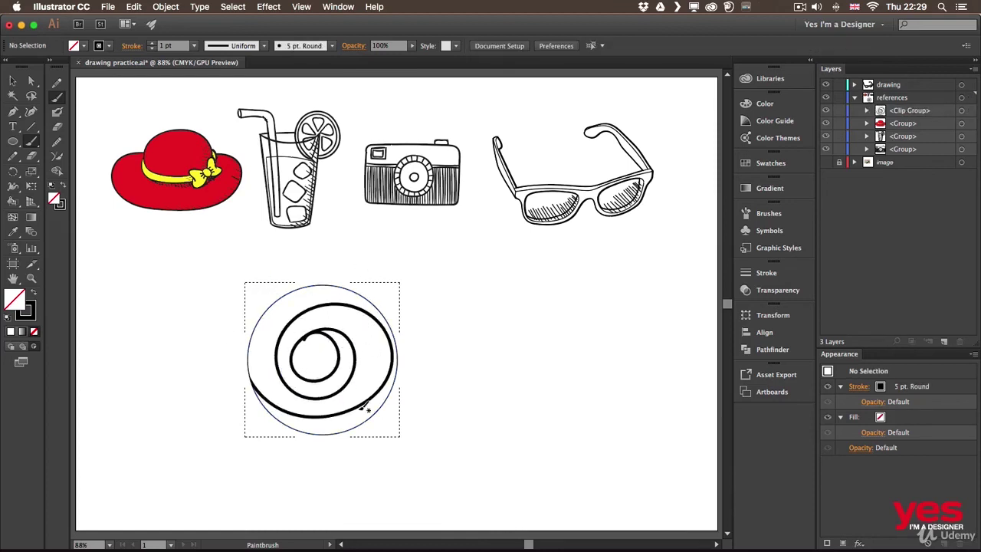
pyautogui.press('super+z')
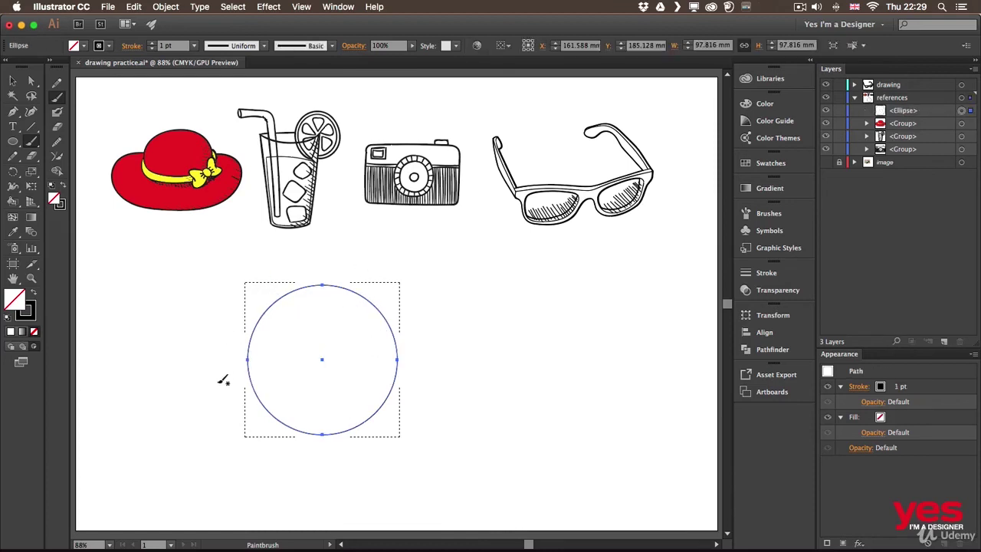
# Try a zigzag scribble inside the circle, expand its clip group, and toggle the visibility of the clipping ellipse.
pyautogui.moveTo(216, 374)
pyautogui.mouseDown()
pyautogui.moveTo(427, 239)
pyautogui.moveTo(243, 387)
pyautogui.moveTo(382, 310)
pyautogui.moveTo(408, 320)
pyautogui.moveTo(295, 411)
pyautogui.moveTo(251, 463)
pyautogui.moveTo(342, 396)
pyautogui.mouseUp()
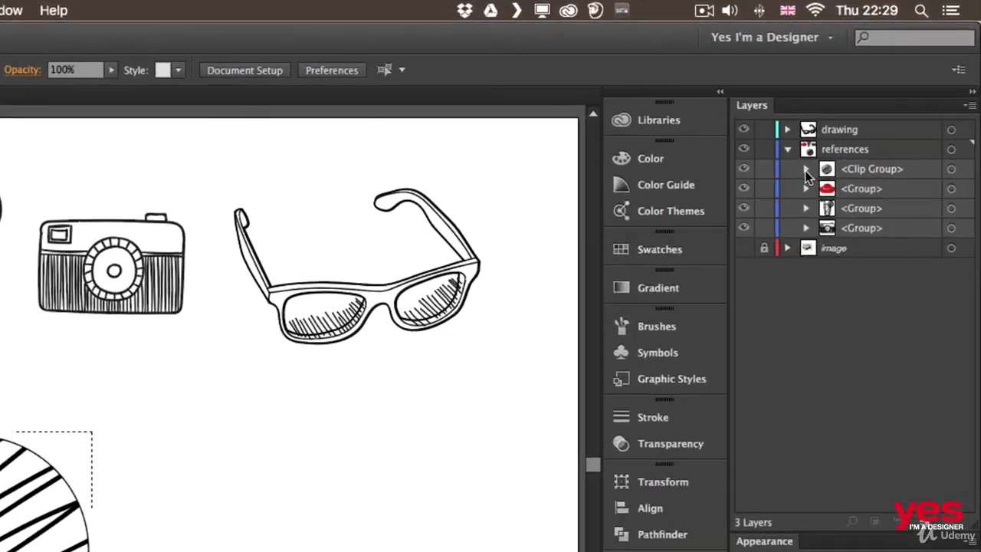
pyautogui.click(866, 111)
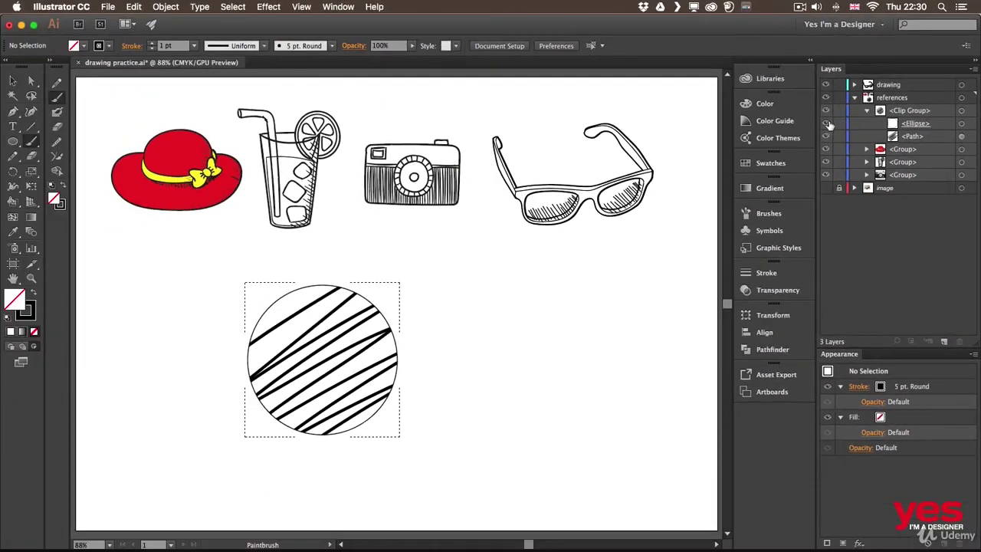
pyautogui.click(827, 124)
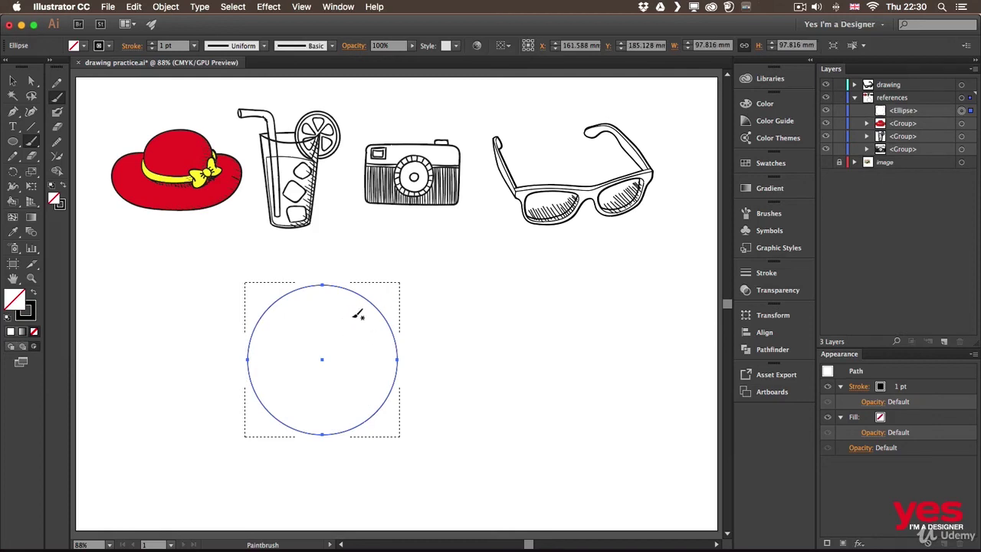
# Paint a small closed loop near the circle's upper right and six seam lines radiating from it to form a beach ball.
pyautogui.moveTo(358, 310)
pyautogui.mouseDown()
pyautogui.moveTo(338, 329)
pyautogui.moveTo(374, 335)
pyautogui.moveTo(357, 309)
pyautogui.mouseUp()
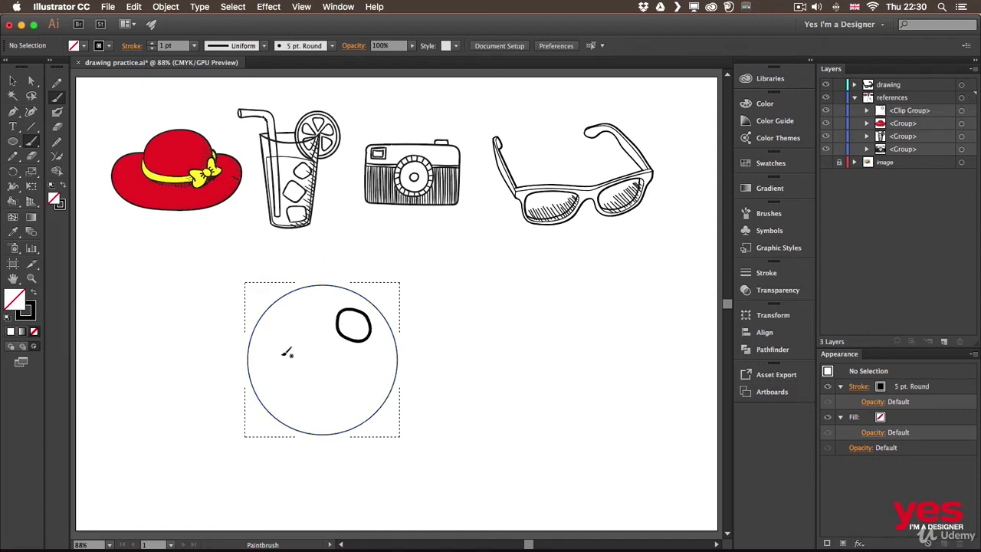
pyautogui.moveTo(339, 330); pyautogui.dragTo(251, 384)
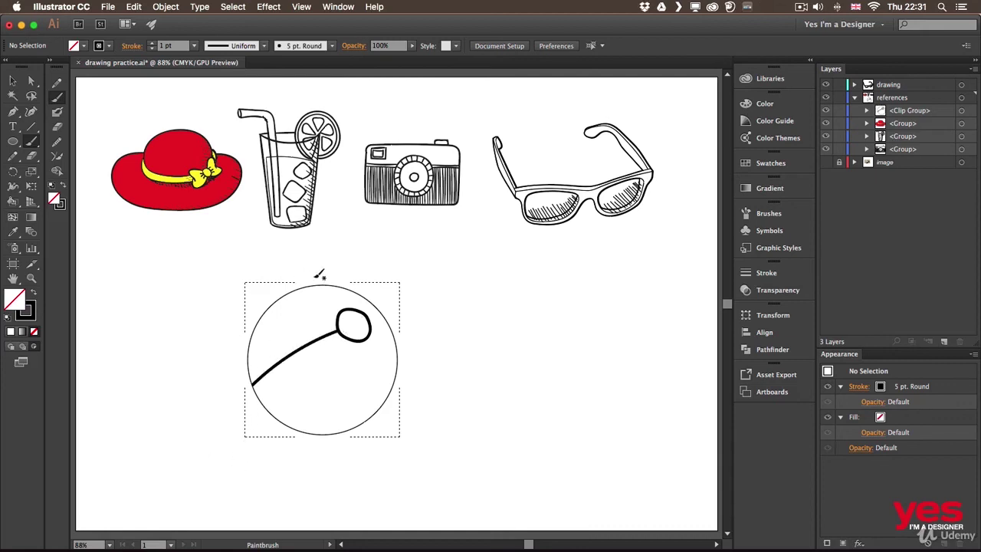
pyautogui.moveTo(346, 311); pyautogui.dragTo(280, 298)
pyautogui.moveTo(360, 312); pyautogui.dragTo(360, 294)
pyautogui.moveTo(371, 323); pyautogui.dragTo(424, 326)
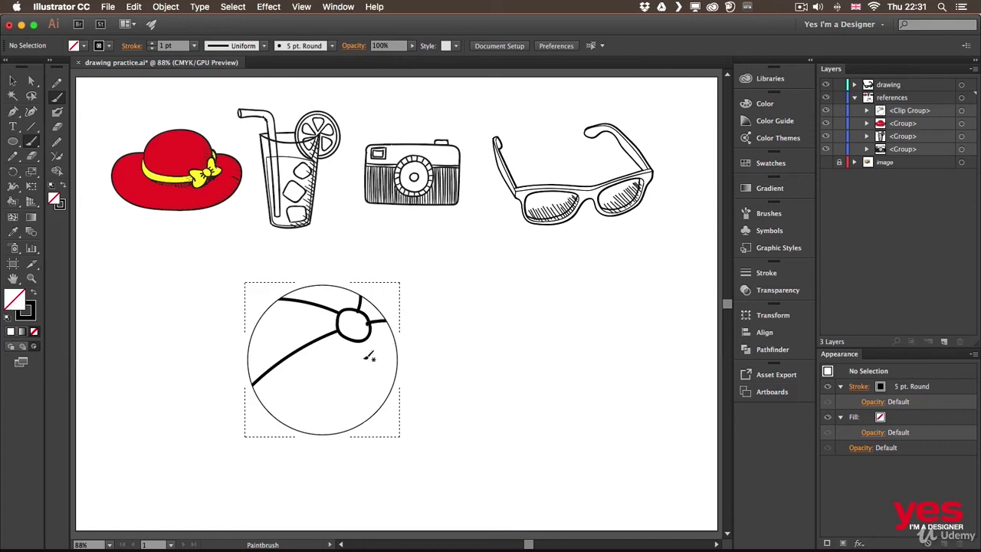
pyautogui.moveTo(391, 378); pyautogui.dragTo(386, 452)
pyautogui.moveTo(355, 352); pyautogui.dragTo(323, 455)
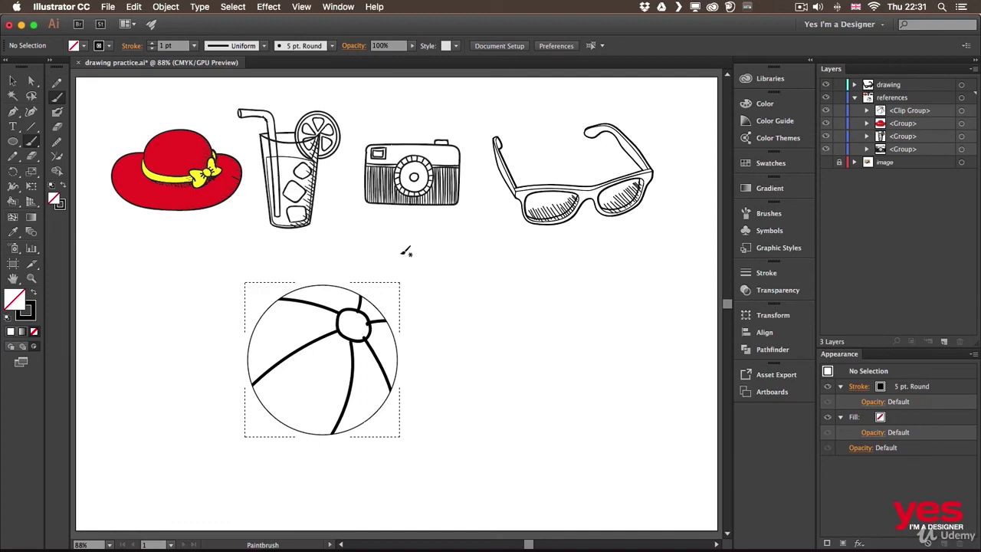
pyautogui.press('v')
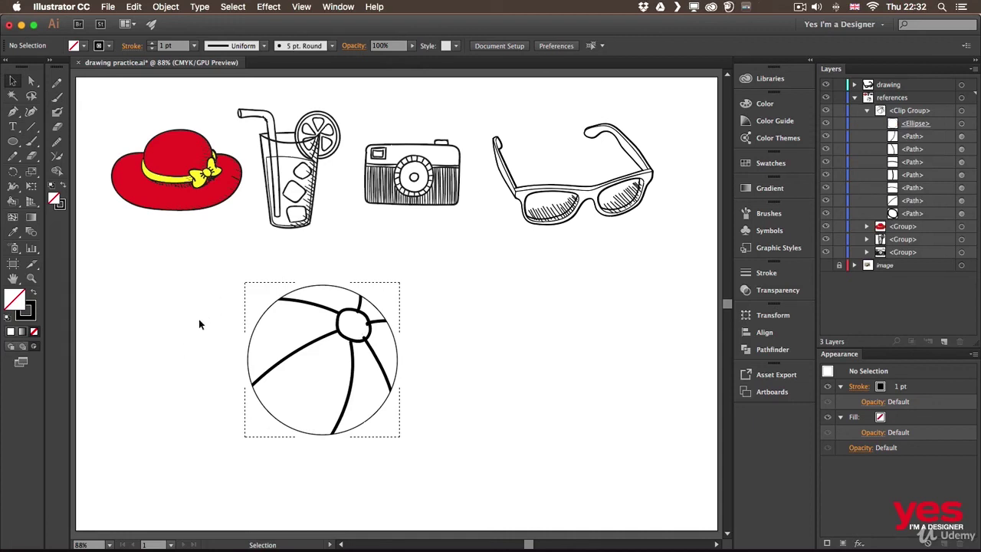
# Paint the whole ball dark red with an enlarged Blob Brush and move the painted path beneath the black strokes.
pyautogui.hotkey('shift', 'b')
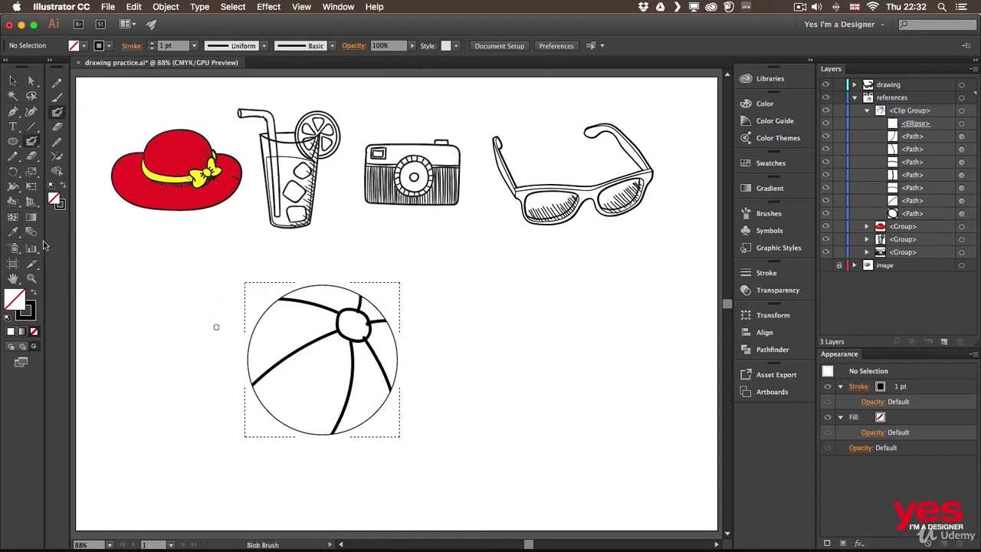
pyautogui.click(108, 46)
pyautogui.click(94, 67)
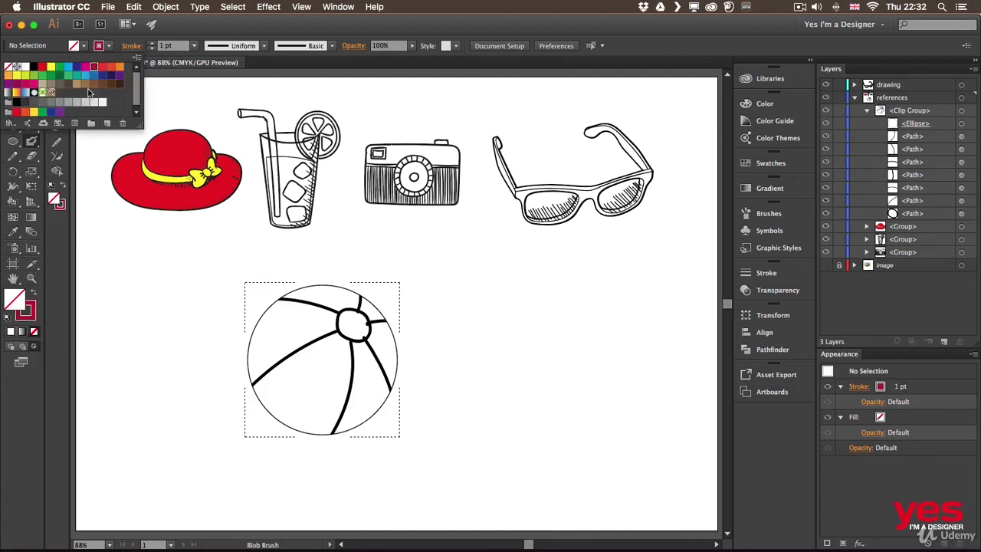
pyautogui.click(195, 31)
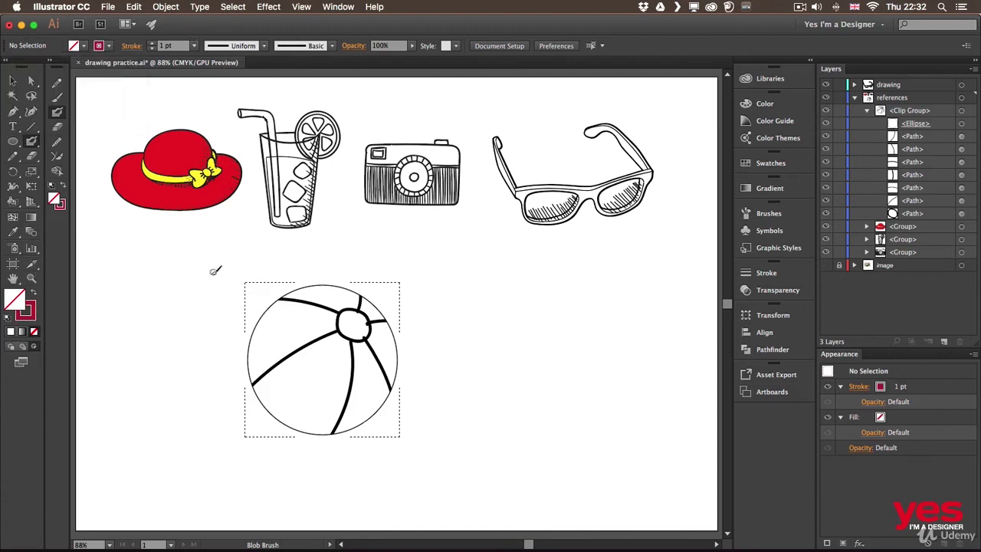
pyautogui.press(']')
pyautogui.press(']')
pyautogui.press(']')
pyautogui.press(']')
pyautogui.press(']')
pyautogui.press(']')
pyautogui.press(']')
pyautogui.press(']')
pyautogui.press(']')
pyautogui.press(']')
pyautogui.moveTo(245, 325); pyautogui.dragTo(234, 368)
pyautogui.moveTo(330, 276)
pyautogui.mouseDown()
pyautogui.moveTo(240, 420)
pyautogui.moveTo(355, 306)
pyautogui.moveTo(407, 293)
pyautogui.moveTo(356, 343)
pyautogui.moveTo(349, 397)
pyautogui.moveTo(382, 385)
pyautogui.moveTo(353, 419)
pyautogui.mouseUp()
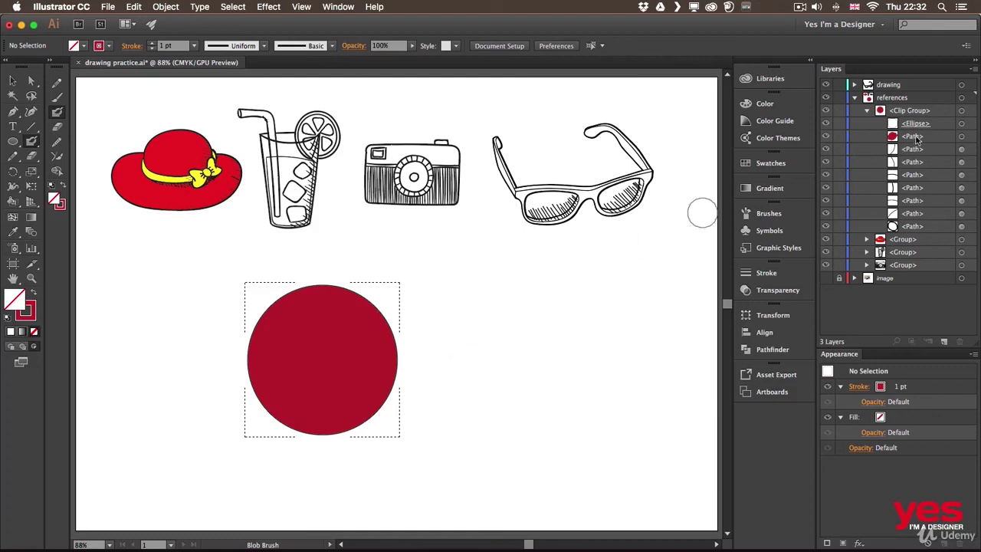
pyautogui.moveTo(917, 136); pyautogui.dragTo(912, 232)
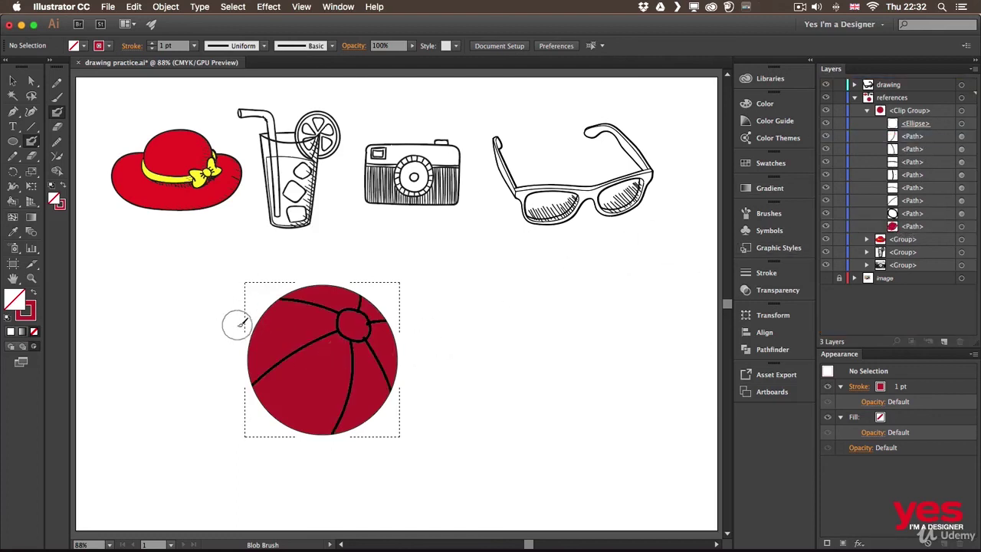
# Fill the ball's small loop with orange, move its path above the seam lines in the clip group, and deselect it.
pyautogui.click(962, 214)
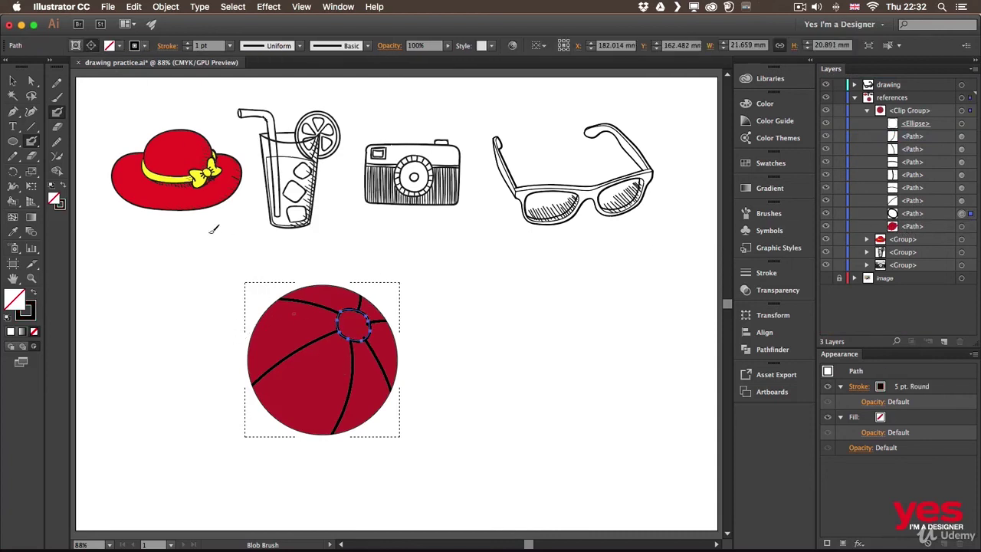
pyautogui.click(119, 47)
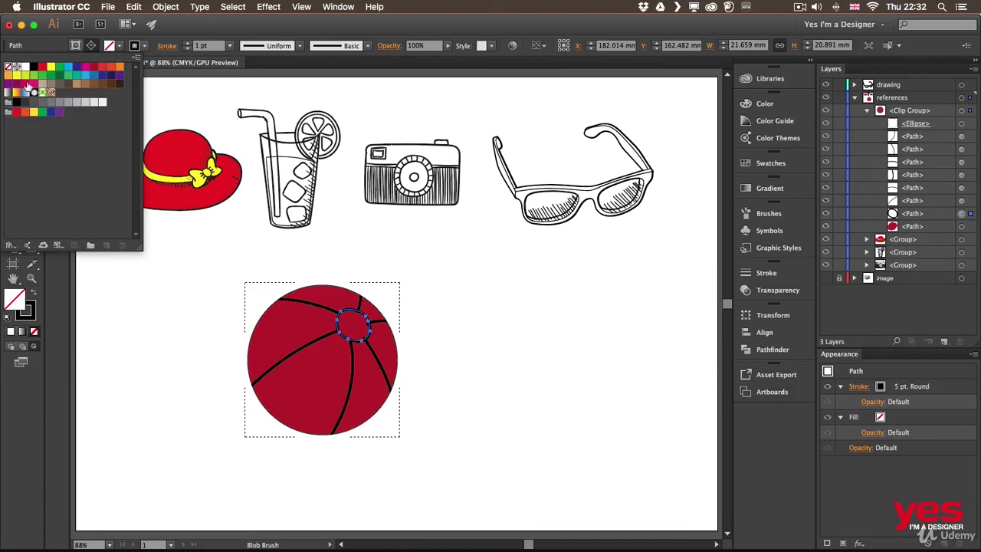
pyautogui.click(25, 67)
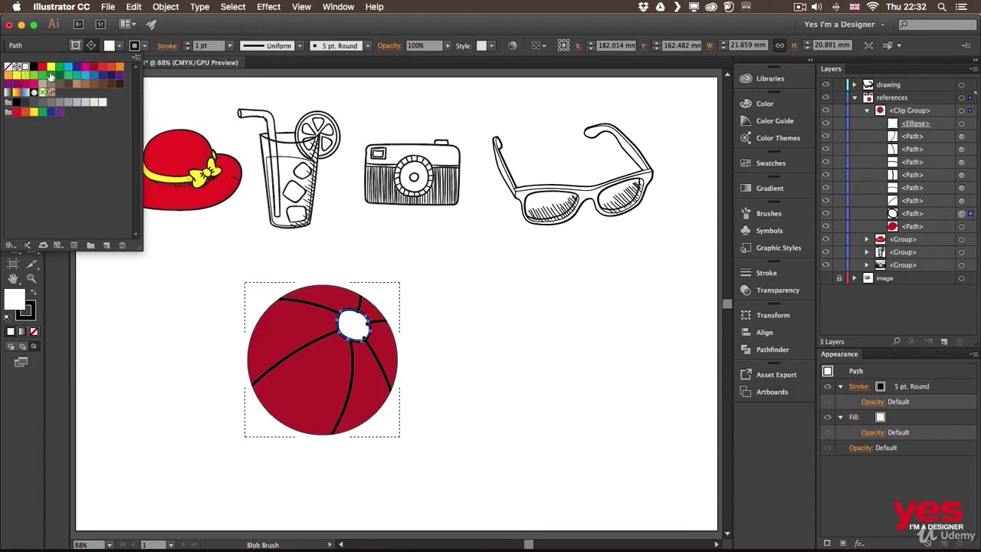
pyautogui.click(119, 67)
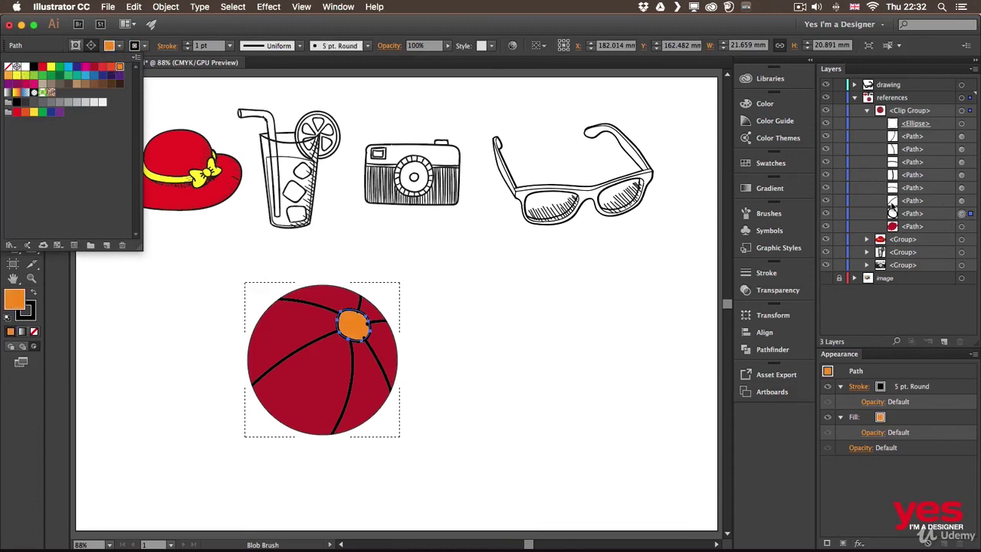
pyautogui.moveTo(937, 214); pyautogui.dragTo(932, 135)
pyautogui.press('v')
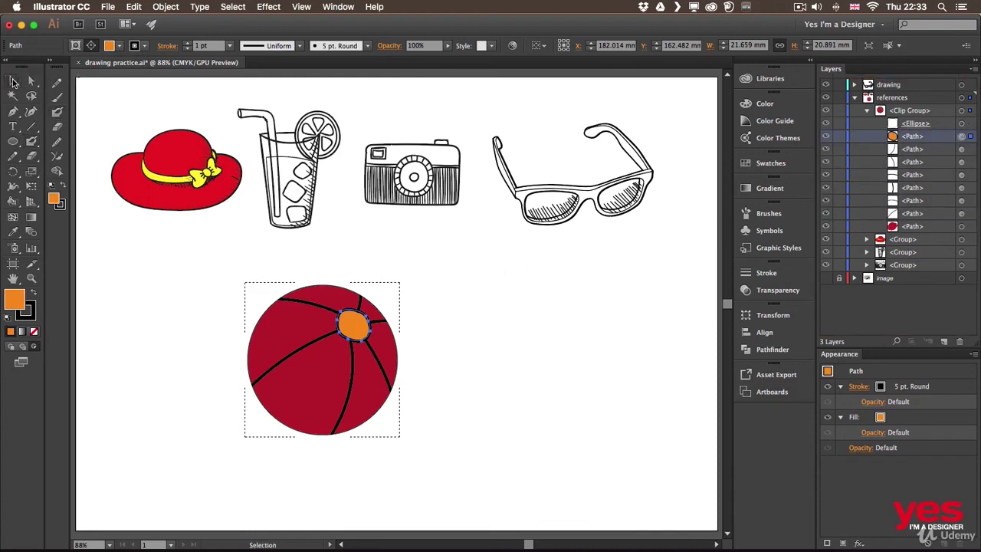
pyautogui.click(522, 295)
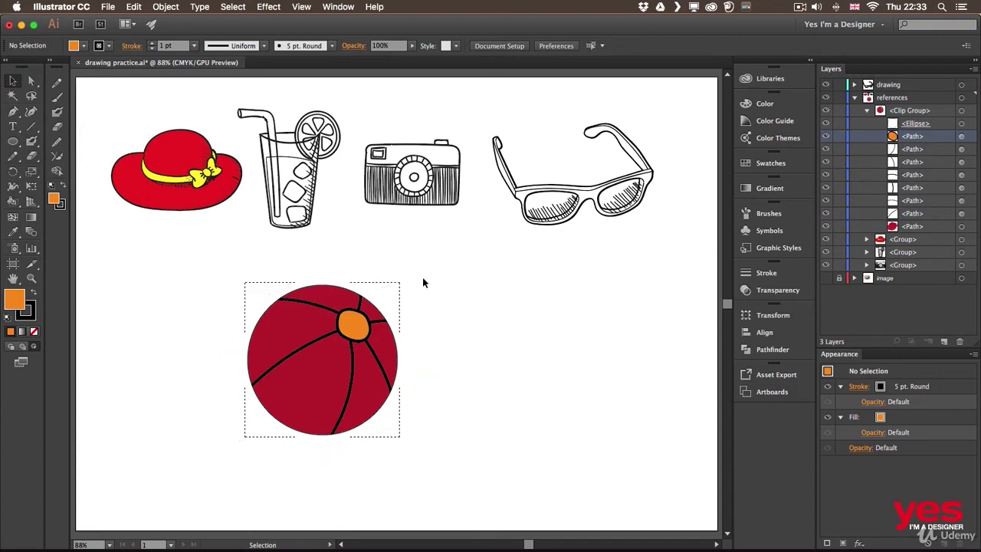
# Leave Draw Inside mode, select the whole beach ball and split it into separate panels with Pathfinder Divide.
pyautogui.click(10, 348)
pyautogui.moveTo(219, 264); pyautogui.dragTo(452, 485)
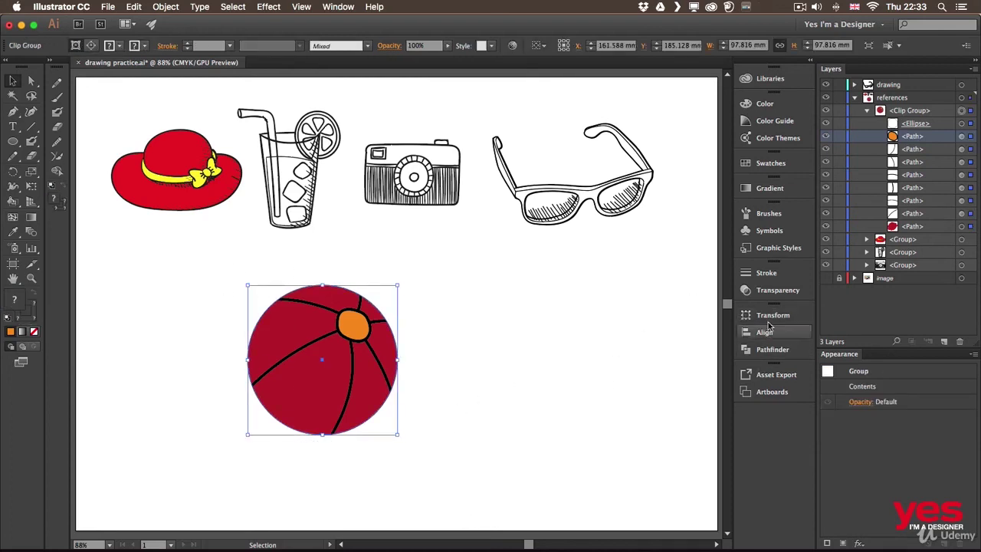
pyautogui.click(765, 351)
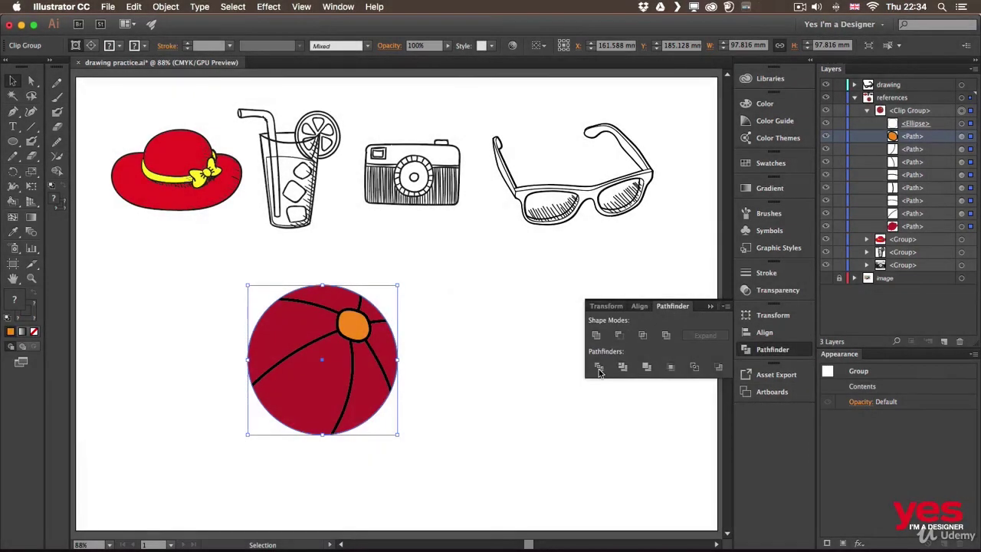
pyautogui.click(600, 369)
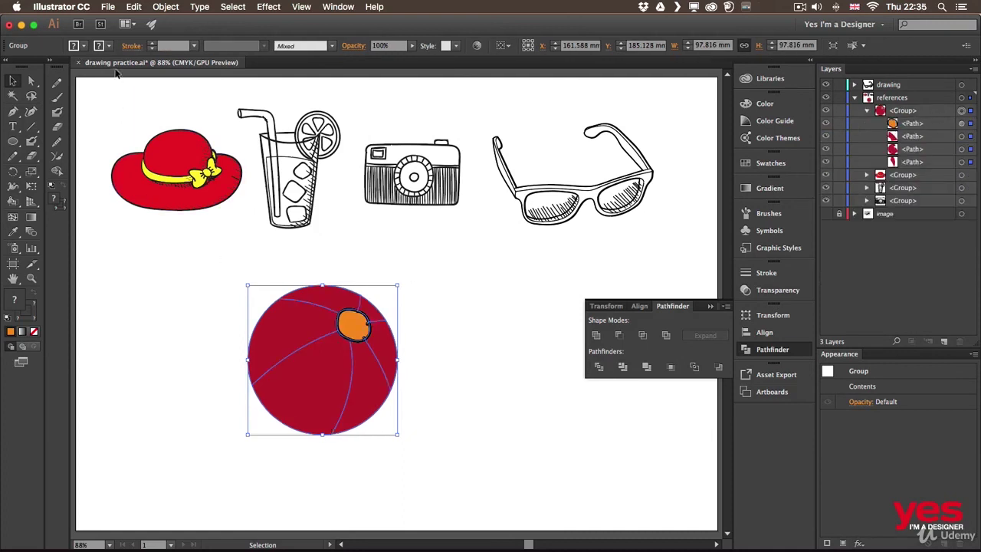
# Give the divided beach ball group a black 2 pt stroke.
pyautogui.click(109, 47)
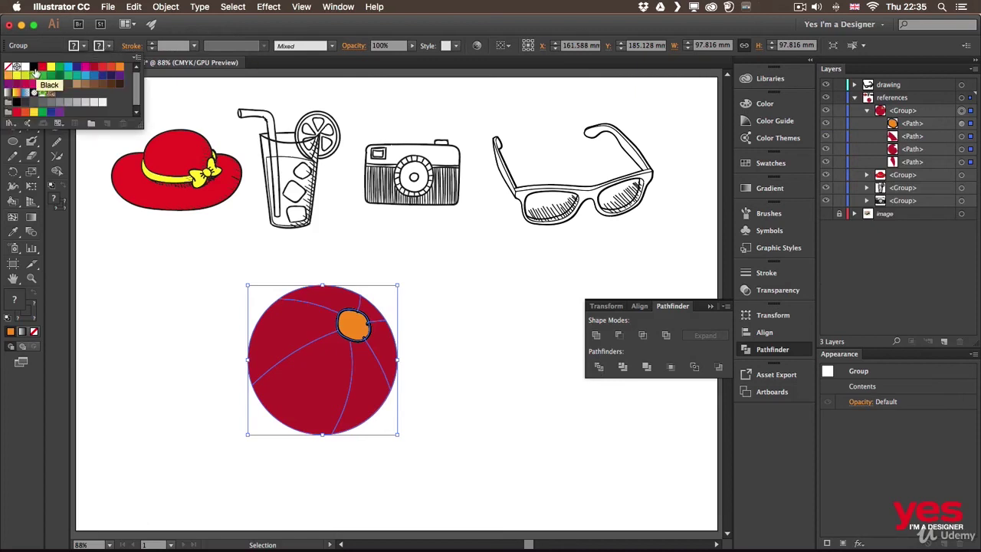
pyautogui.click(32, 68)
pyautogui.click(153, 44)
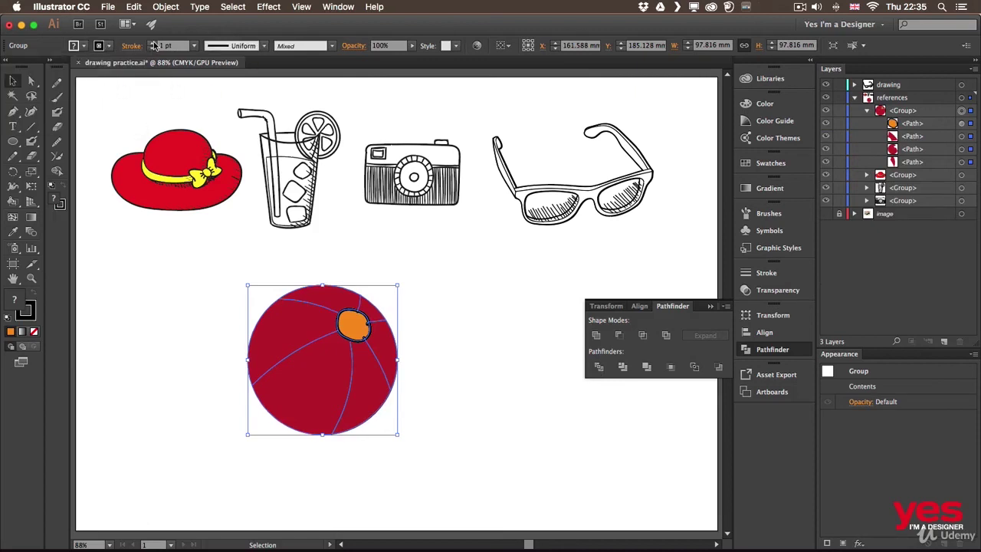
pyautogui.click(153, 43)
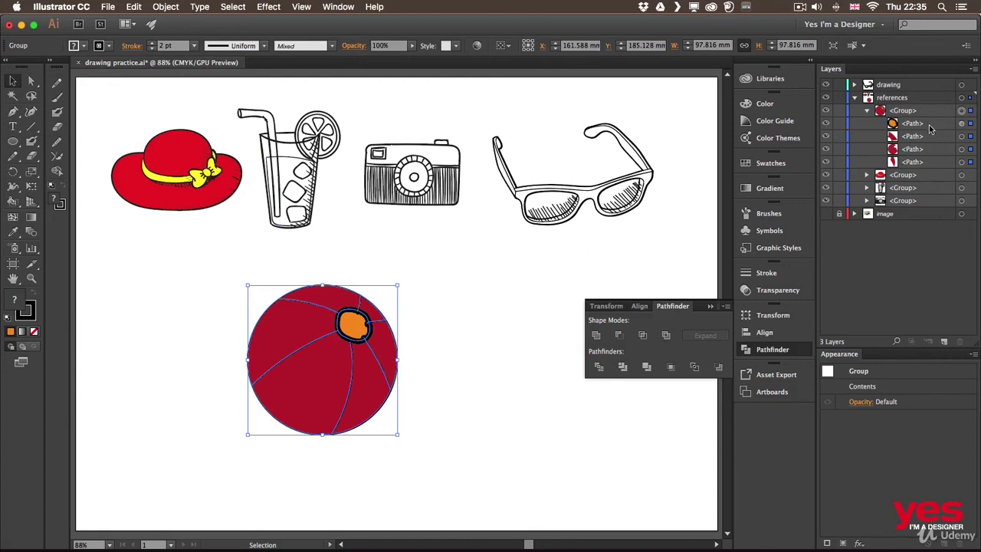
# Set the stroke of the ball's orange path to 0.5 pt and deselect it.
pyautogui.click(962, 124)
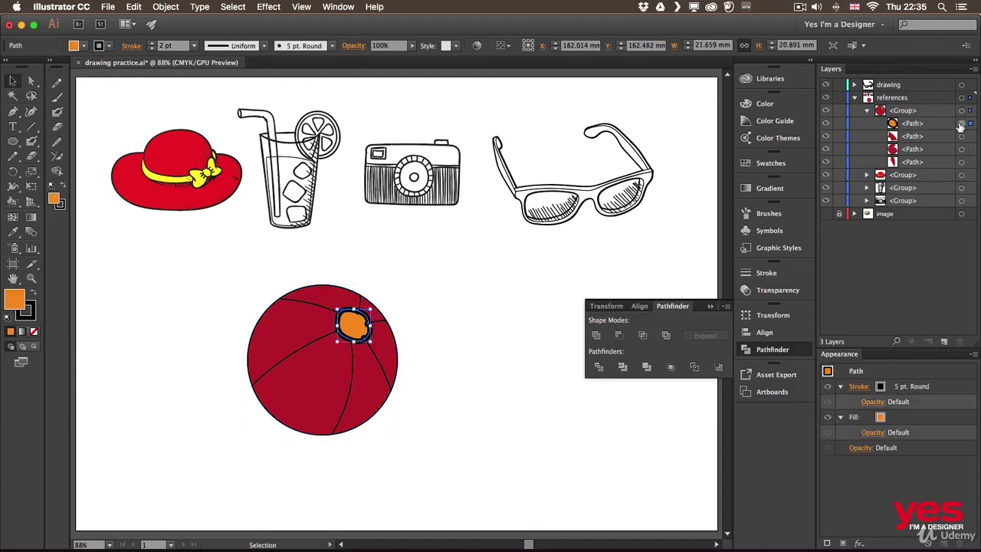
pyautogui.click(195, 45)
pyautogui.click(213, 73)
pyautogui.click(385, 279)
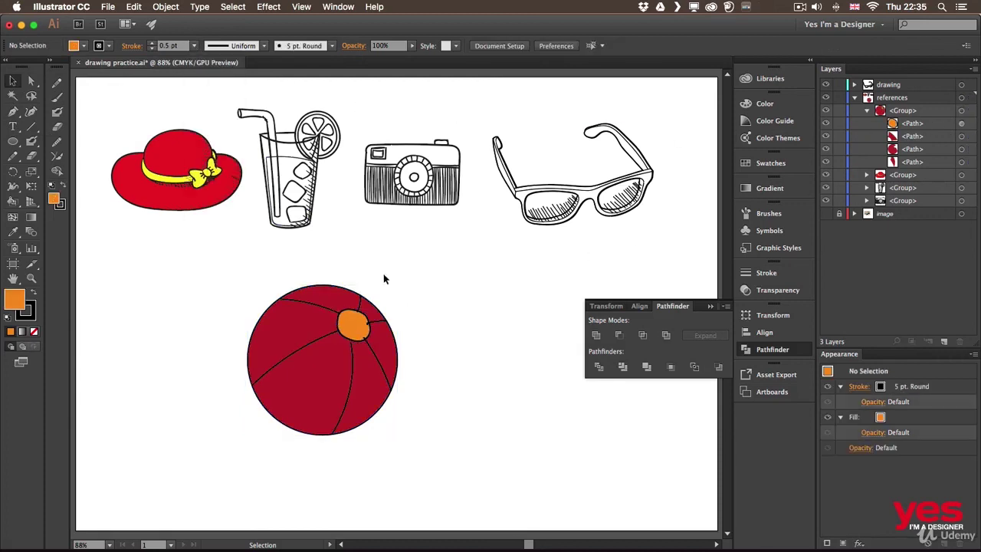
# Convert the ball to a Live Paint group and fill its left panel and small upper-right panel with light blue.
pyautogui.moveTo(205, 265); pyautogui.dragTo(462, 495)
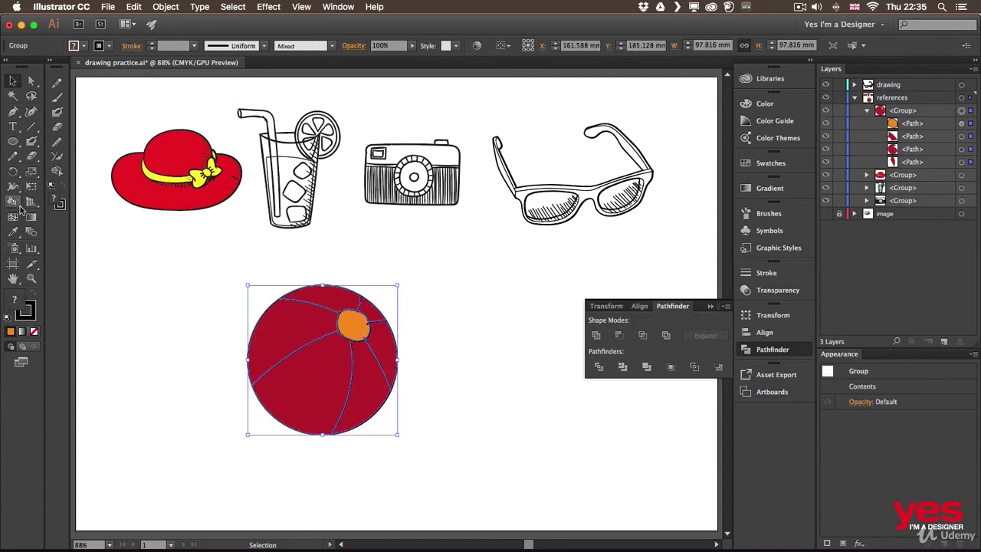
pyautogui.click(12, 185)
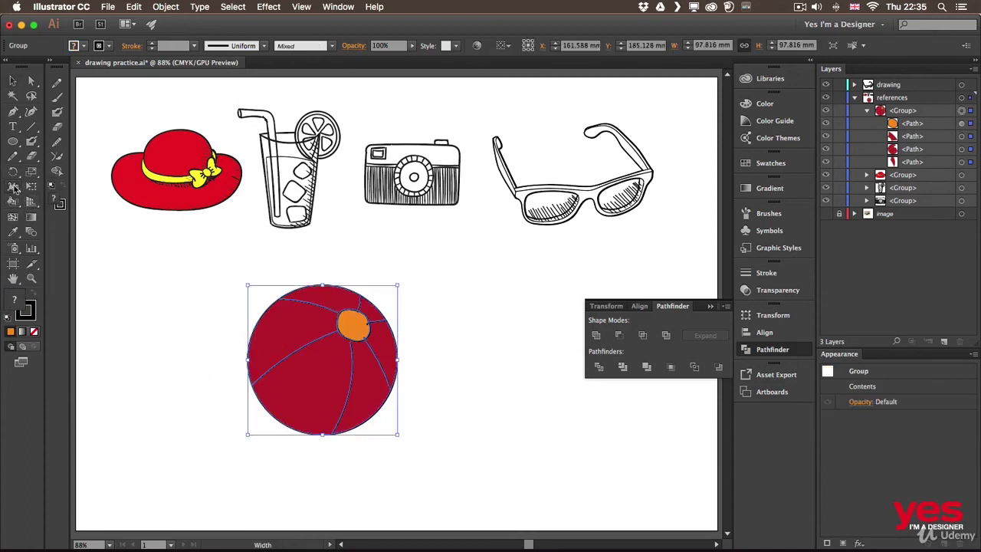
pyautogui.click(12, 201)
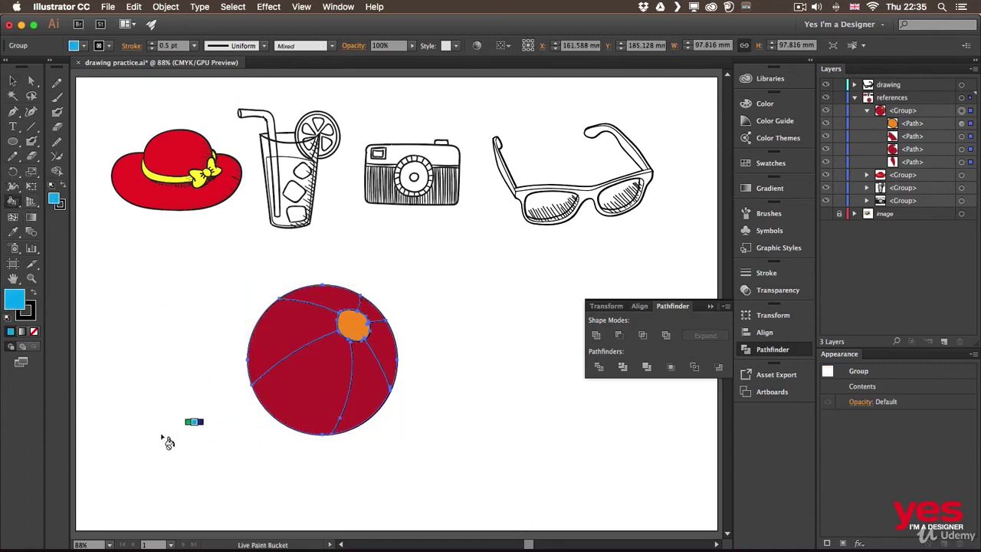
pyautogui.click(290, 326)
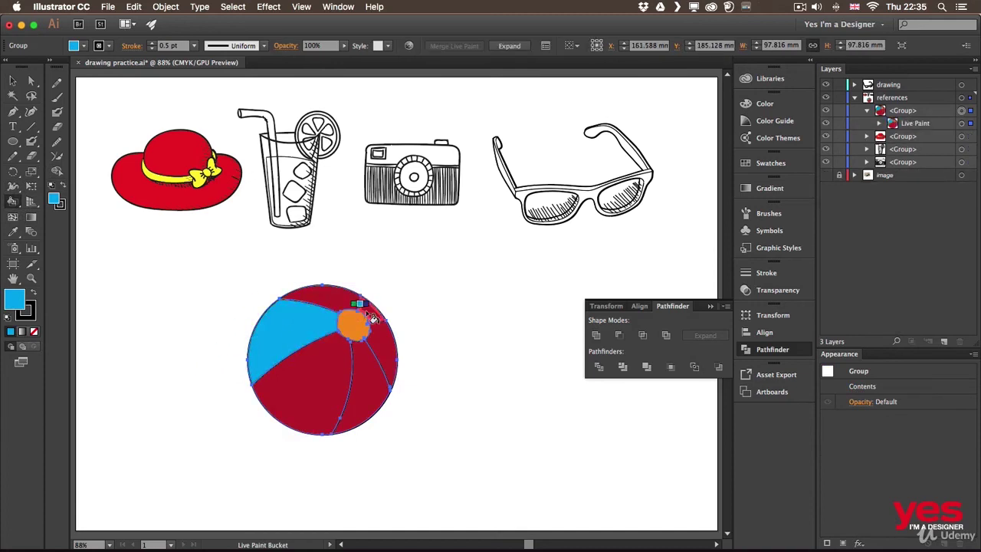
pyautogui.click(373, 313)
# Try filling the ball's lower-right panel with light blue using the Live Paint Bucket, and undo that fill.
pyautogui.press('super+1')
pyautogui.press('super+equal')
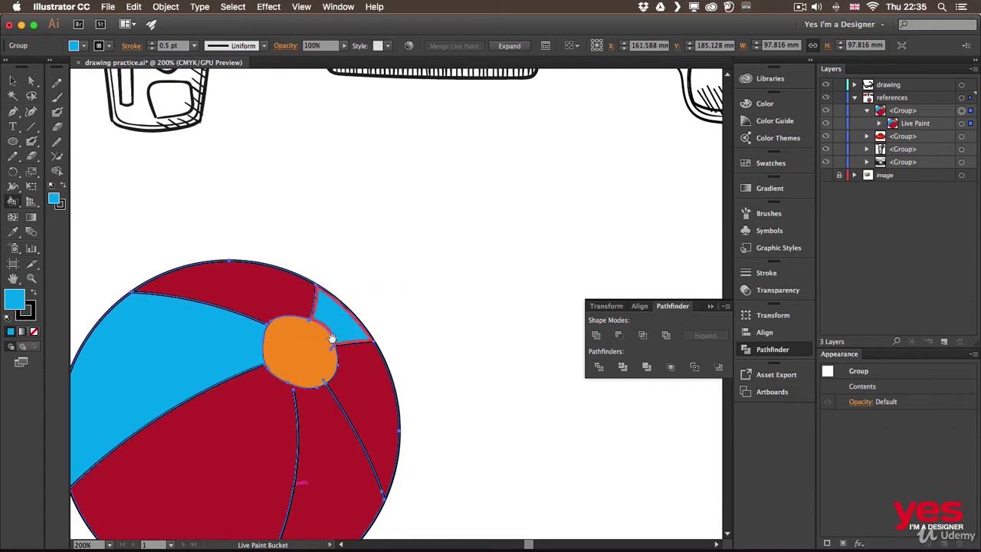
pyautogui.moveTo(350, 356); pyautogui.dragTo(470, 271)
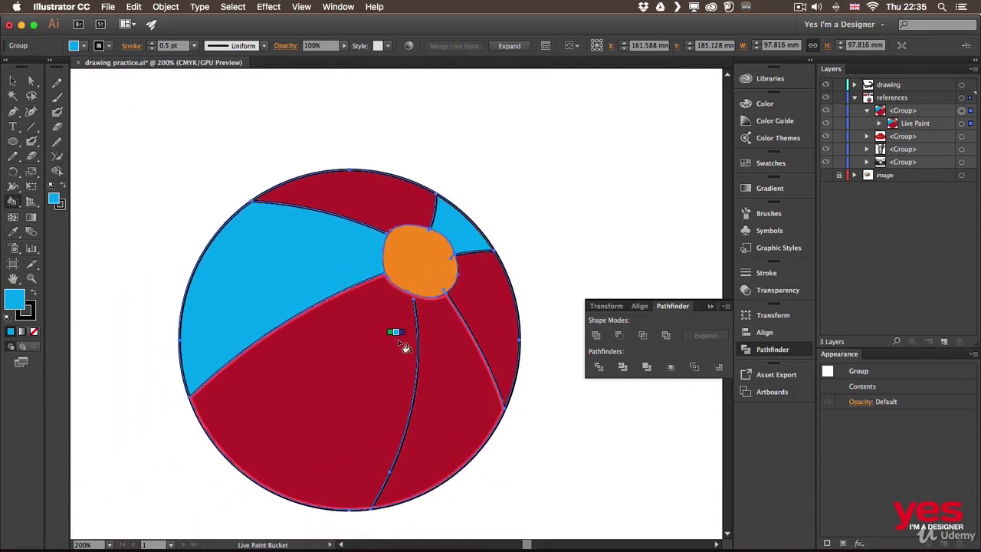
pyautogui.press('super+equal')
pyautogui.press('super+equal')
pyautogui.press('k')
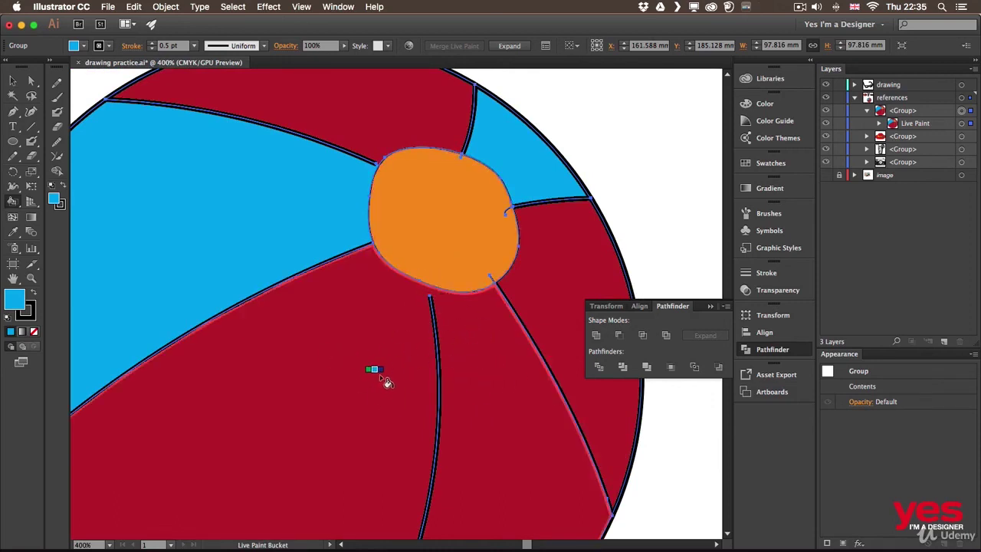
pyautogui.click(464, 370)
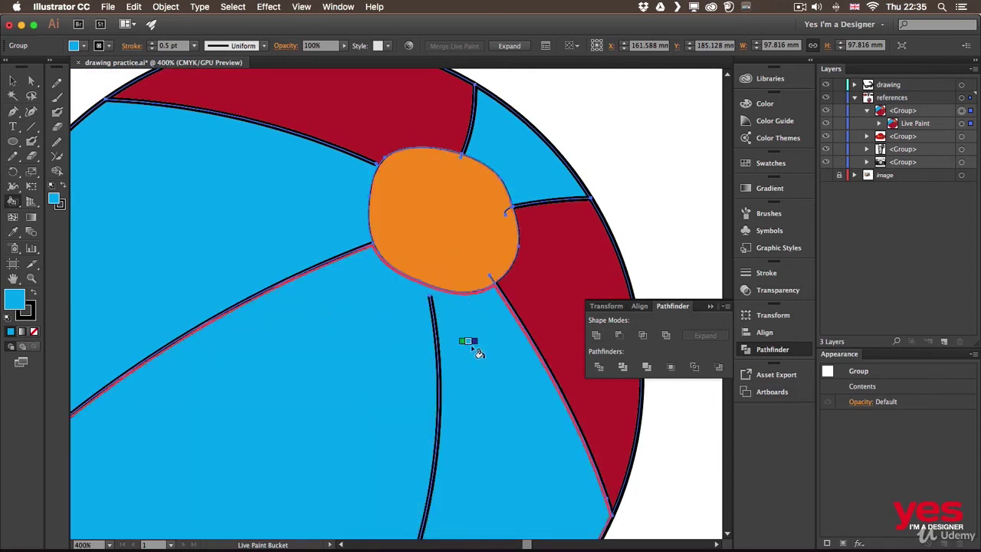
pyautogui.press('super+z')
pyautogui.press('super+minus')
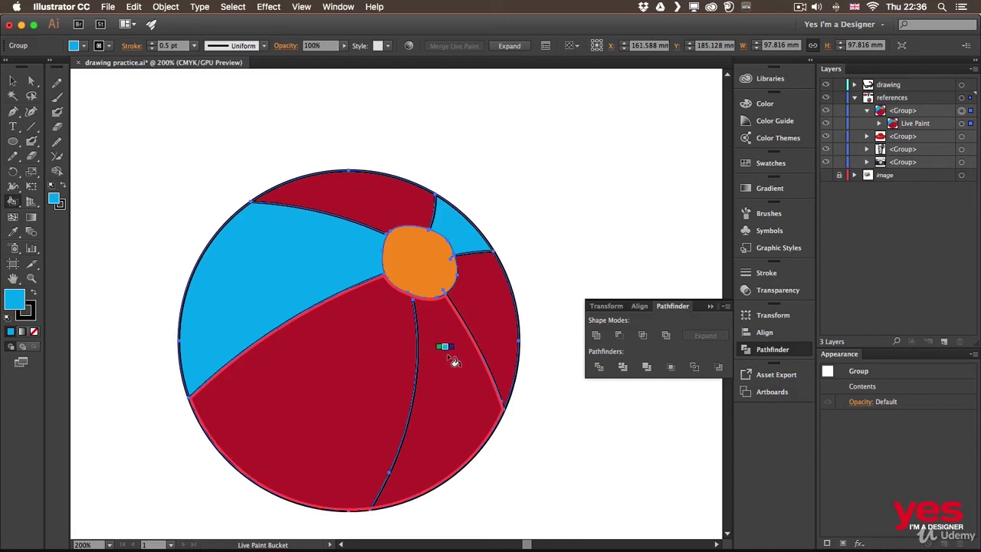
# Set the Live Paint group's gap detection to Large Gaps, fill the lower-right panel with light blue, and deselect the ball.
pyautogui.click(166, 6)
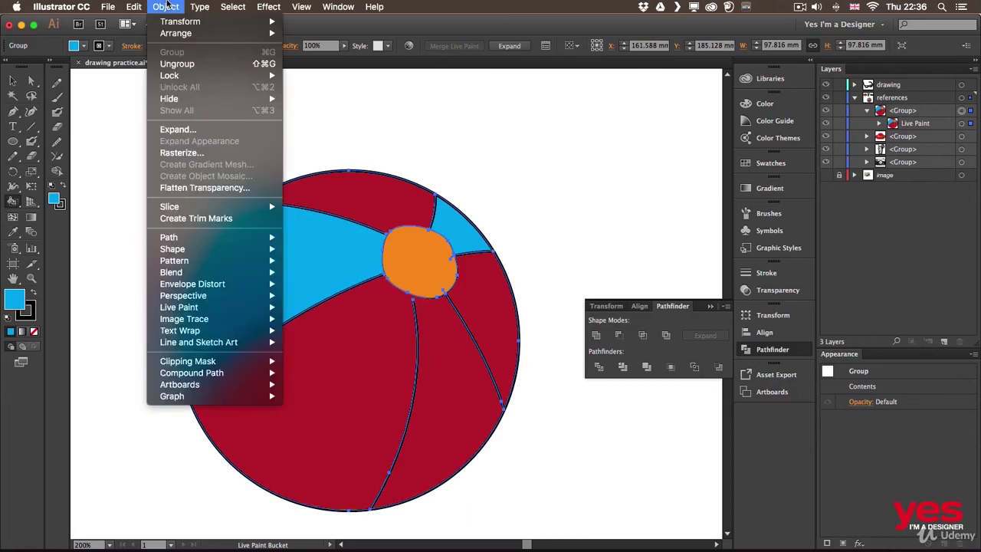
pyautogui.moveTo(227, 308)
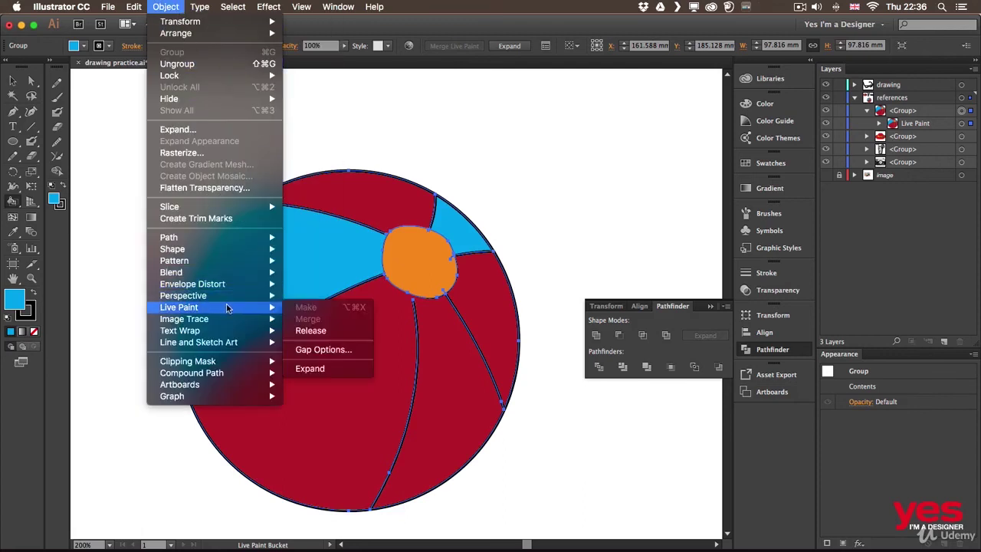
pyautogui.click(348, 351)
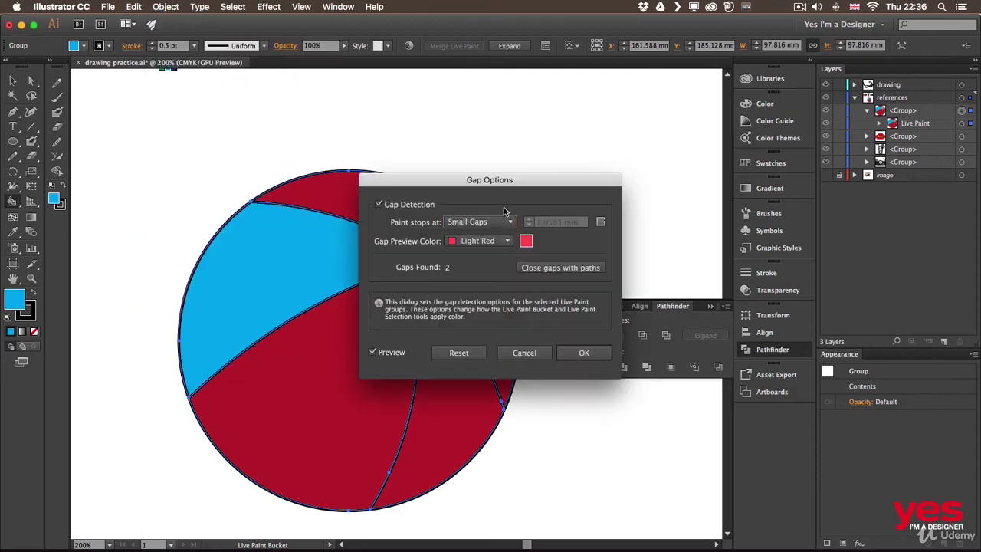
pyautogui.click(504, 223)
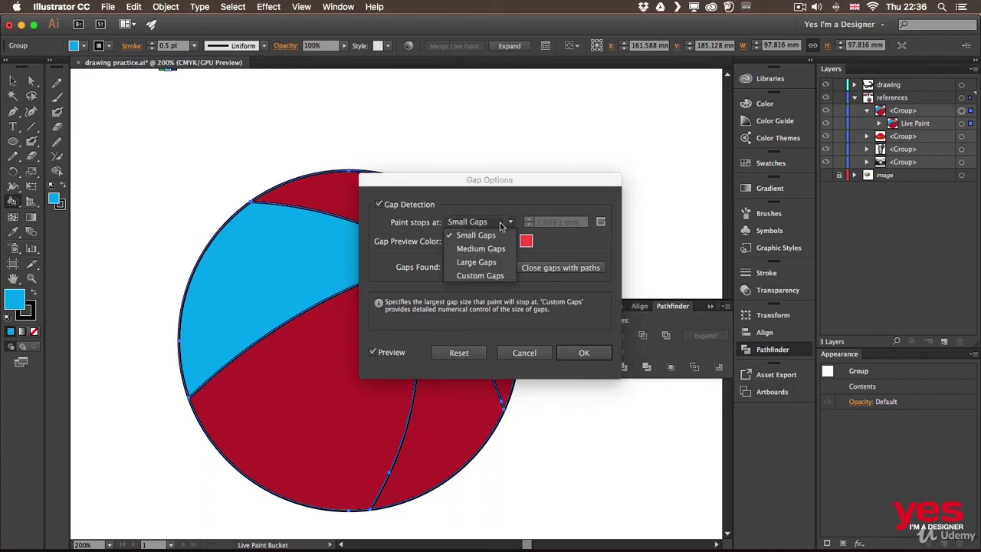
pyautogui.click(489, 264)
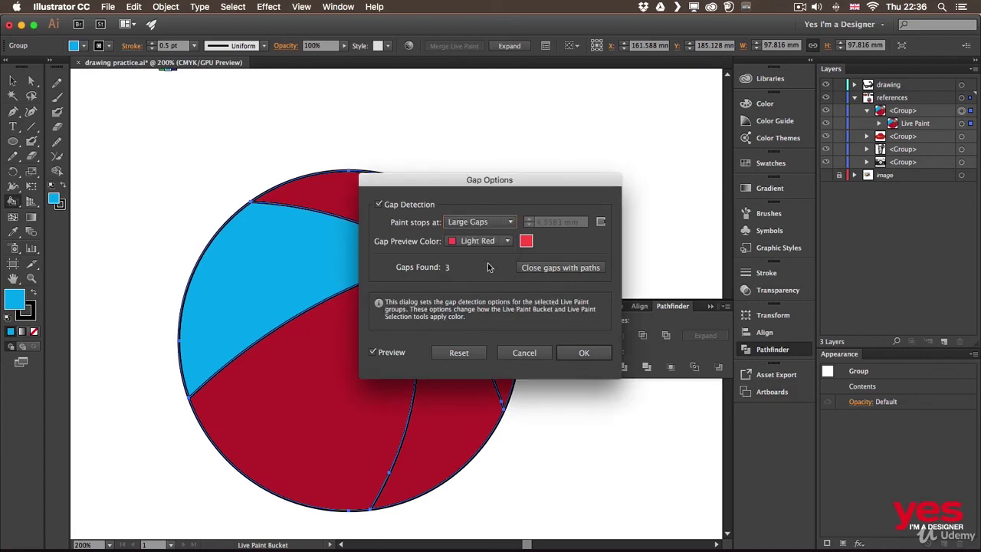
pyautogui.click(592, 350)
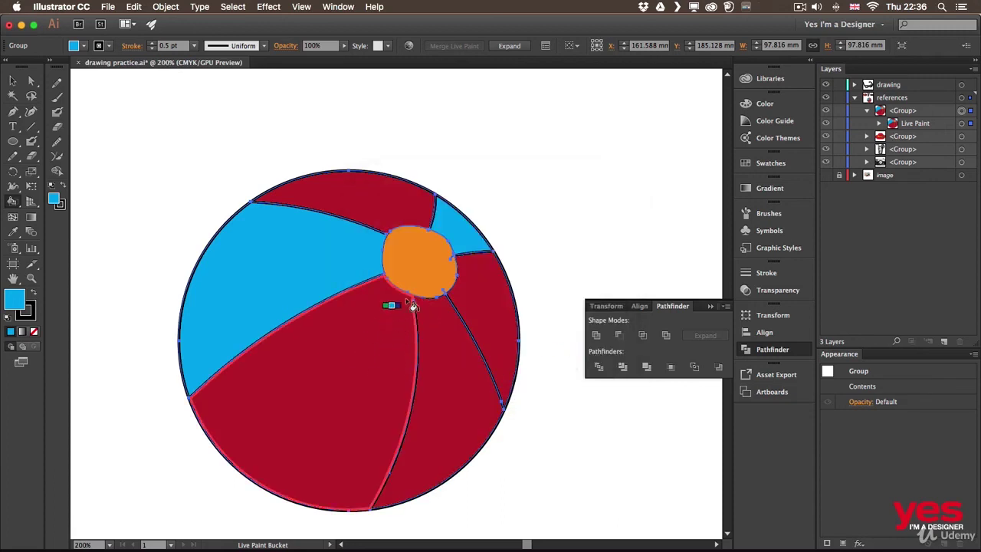
pyautogui.click(443, 353)
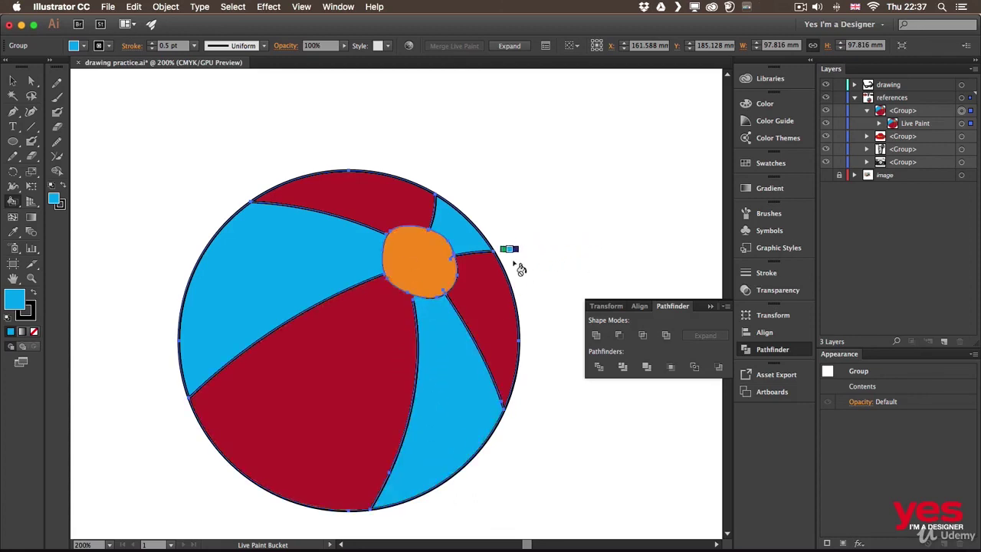
pyautogui.press('v')
pyautogui.click(552, 258)
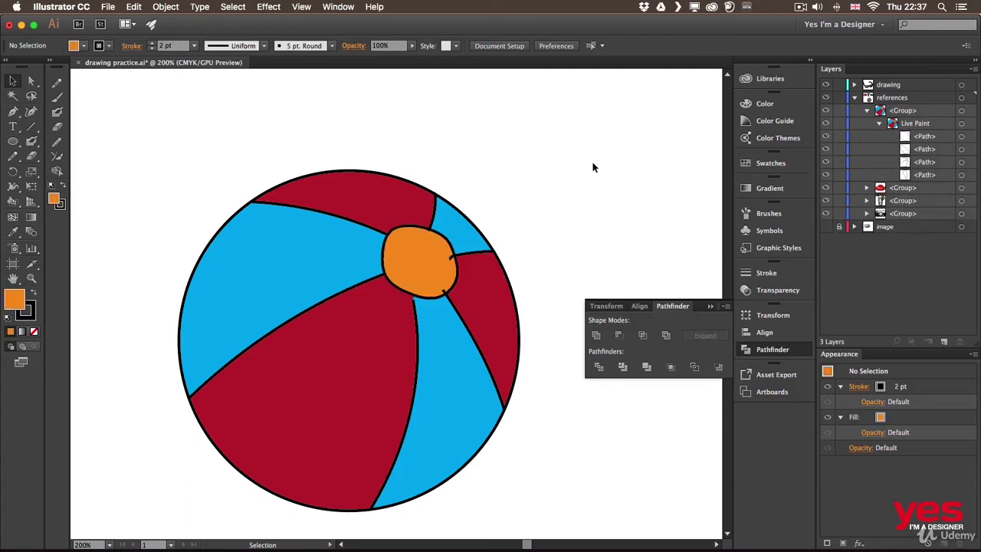
# Draw a flat shadow ellipse about 109 by 30 mm at the ball's lower right and send it to the back.
pyautogui.press('super+minus')
pyautogui.press('super+minus')
pyautogui.press('super+minus')
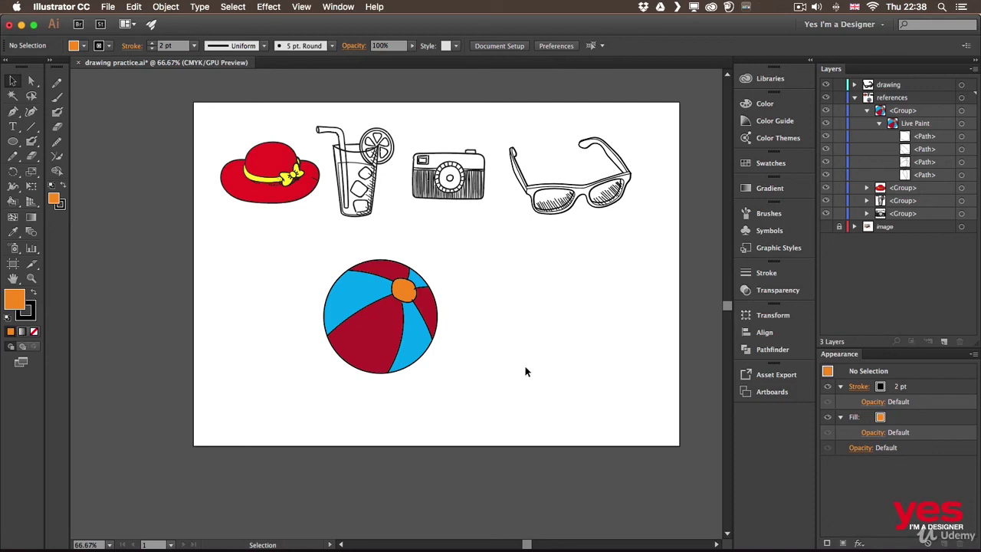
pyautogui.press('l')
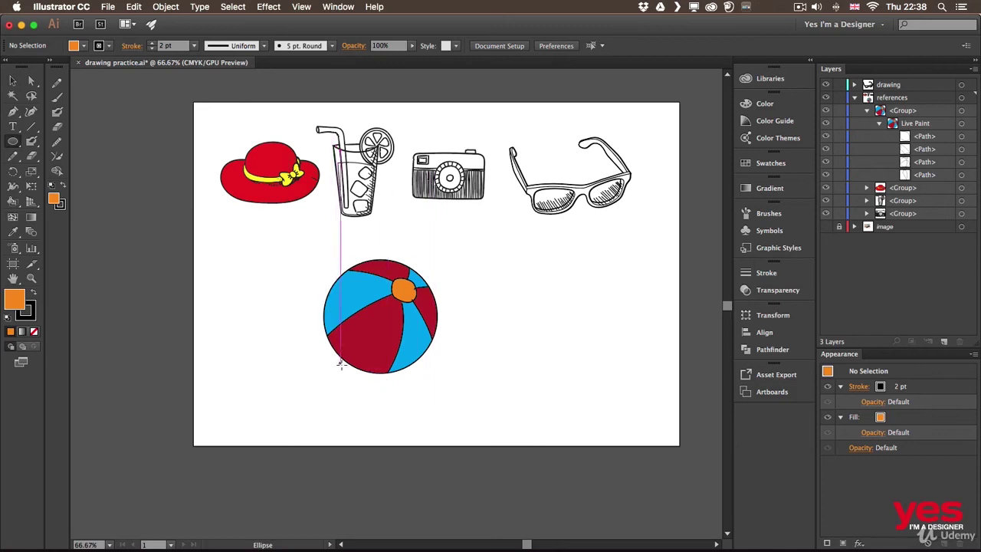
pyautogui.moveTo(351, 335)
pyautogui.mouseDown()
pyautogui.moveTo(457, 373)
pyautogui.moveTo(460, 386)
pyautogui.moveTo(480, 385)
pyautogui.mouseUp()
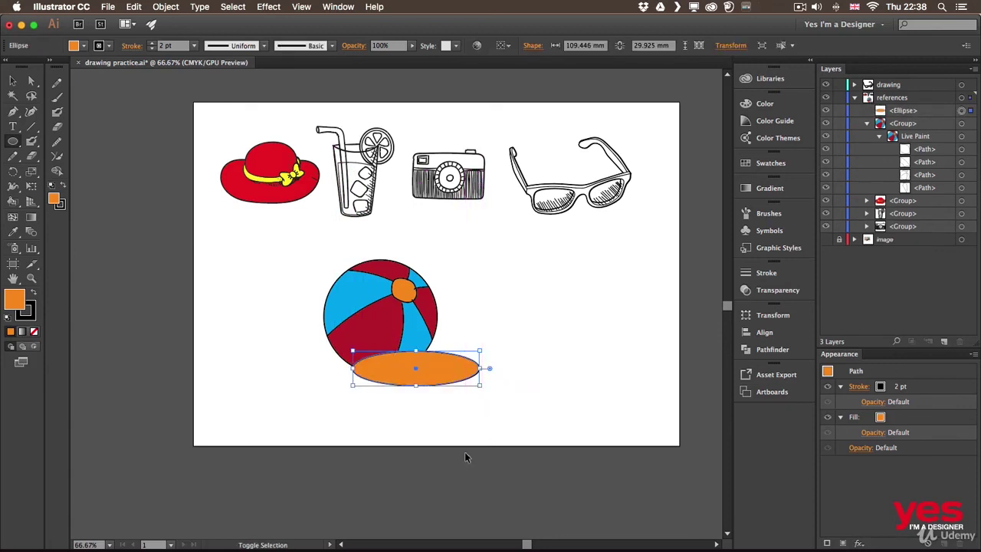
pyautogui.press('super+shift+bracketleft')
pyautogui.press('v')
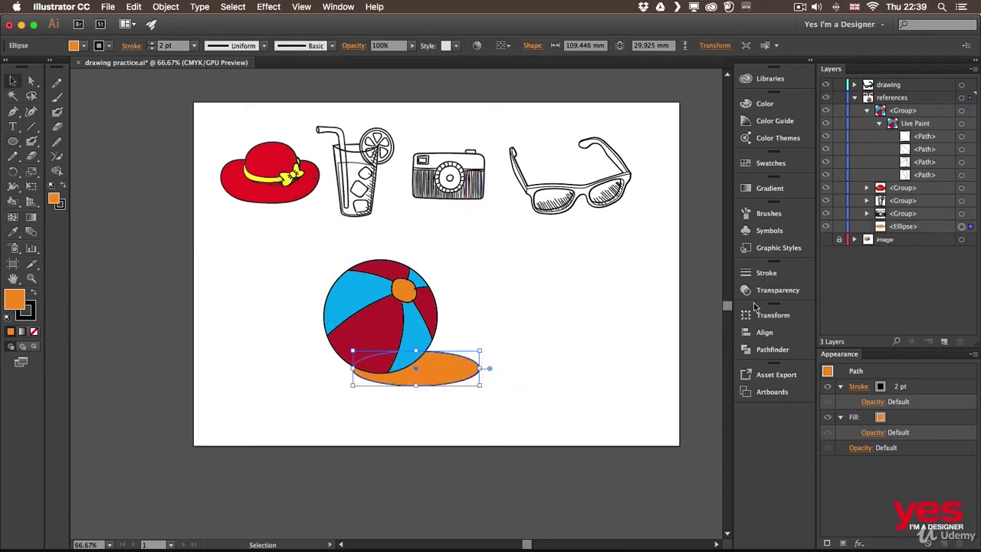
# Remove both the fill and the stroke from the shadow ellipse.
pyautogui.click(76, 43)
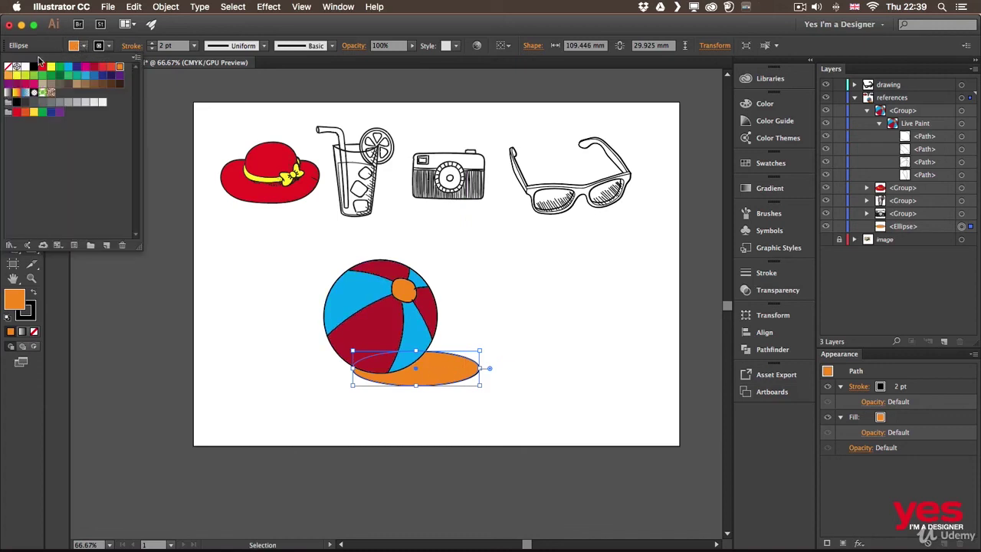
pyautogui.click(8, 67)
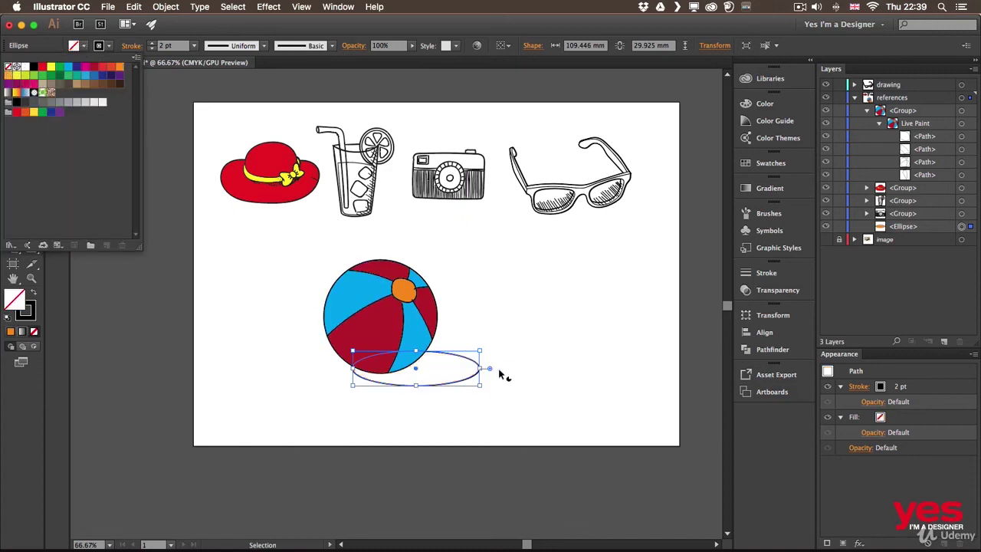
pyautogui.click(107, 46)
pyautogui.click(108, 46)
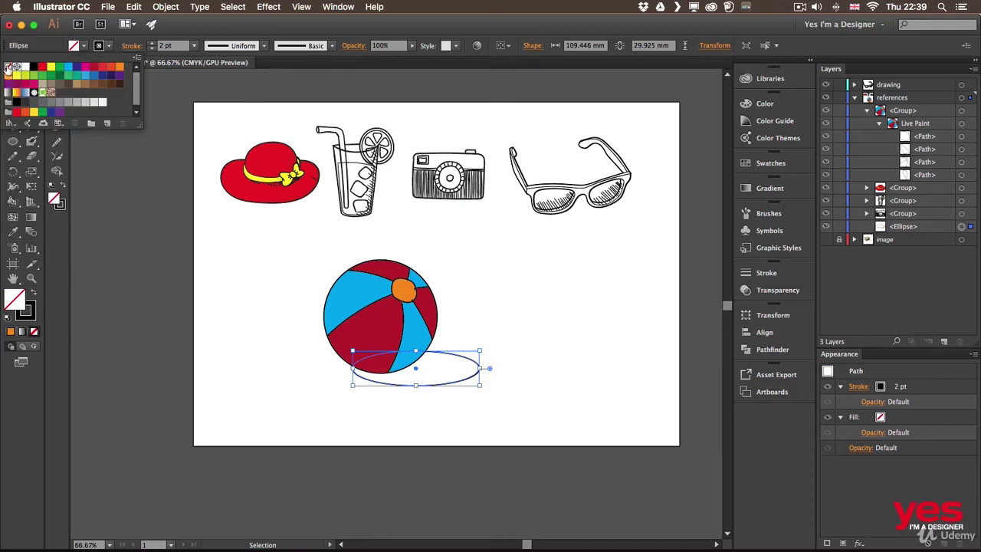
pyautogui.click(8, 66)
# Paint a dense black diagonal scribble across the shadow ellipse in Draw Inside mode with the 5 pt. Round Paintbrush.
pyautogui.click(33, 349)
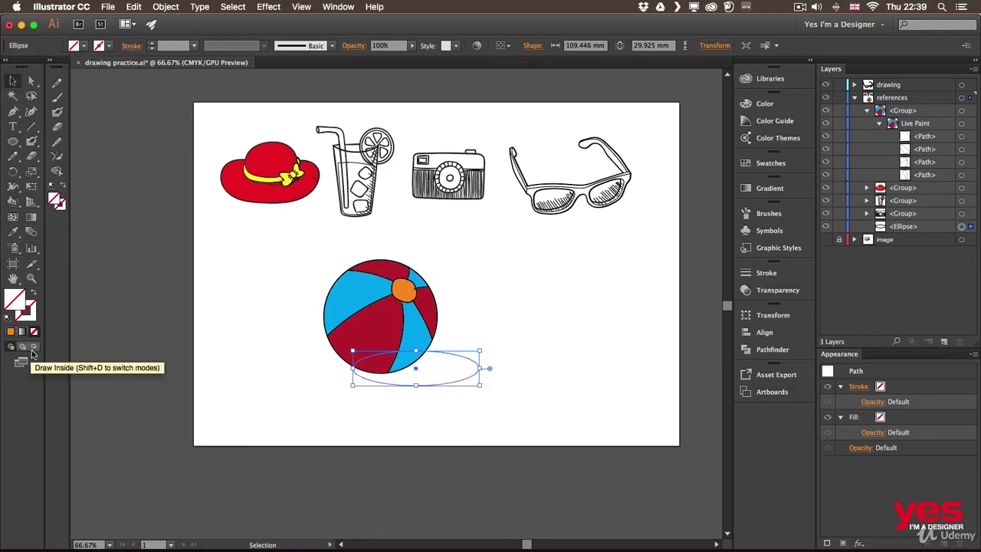
pyautogui.click(33, 348)
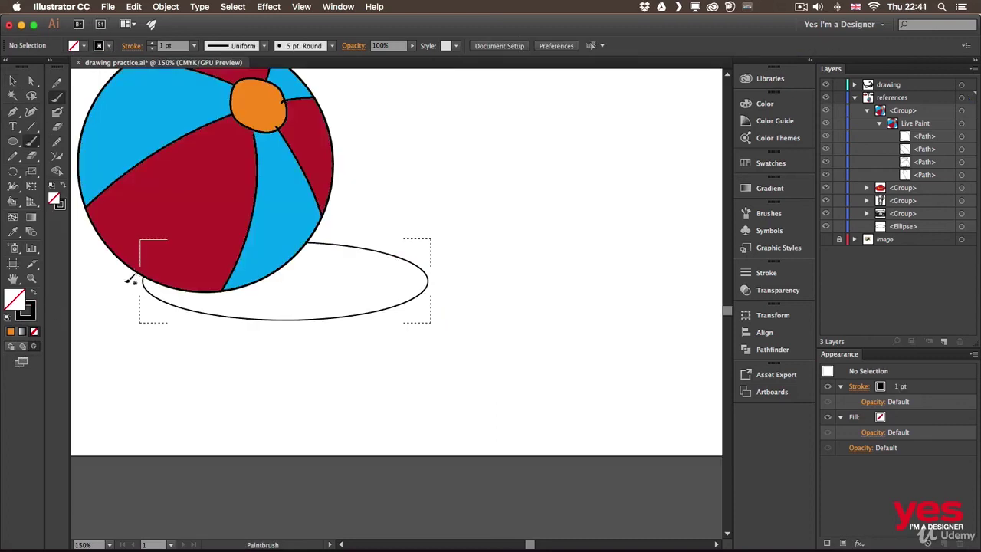
pyautogui.moveTo(111, 303)
pyautogui.mouseDown()
pyautogui.moveTo(196, 241)
pyautogui.moveTo(223, 237)
pyautogui.moveTo(130, 306)
pyautogui.moveTo(187, 299)
pyautogui.moveTo(296, 227)
pyautogui.moveTo(313, 229)
pyautogui.moveTo(204, 325)
pyautogui.moveTo(225, 329)
pyautogui.moveTo(337, 243)
pyautogui.moveTo(376, 237)
pyautogui.moveTo(285, 329)
pyautogui.moveTo(337, 303)
pyautogui.moveTo(322, 326)
pyautogui.moveTo(426, 260)
pyautogui.moveTo(435, 268)
pyautogui.moveTo(429, 287)
pyautogui.mouseUp()
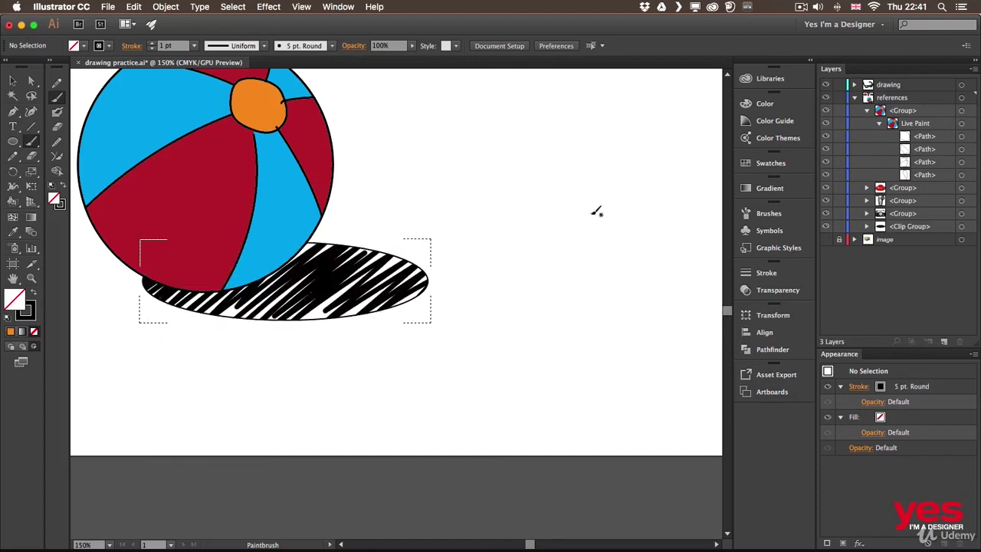
# Leave the shadow's Draw Inside editing, remove the outline stroke from the clip group's ellipse, and deselect it.
pyautogui.press('v')
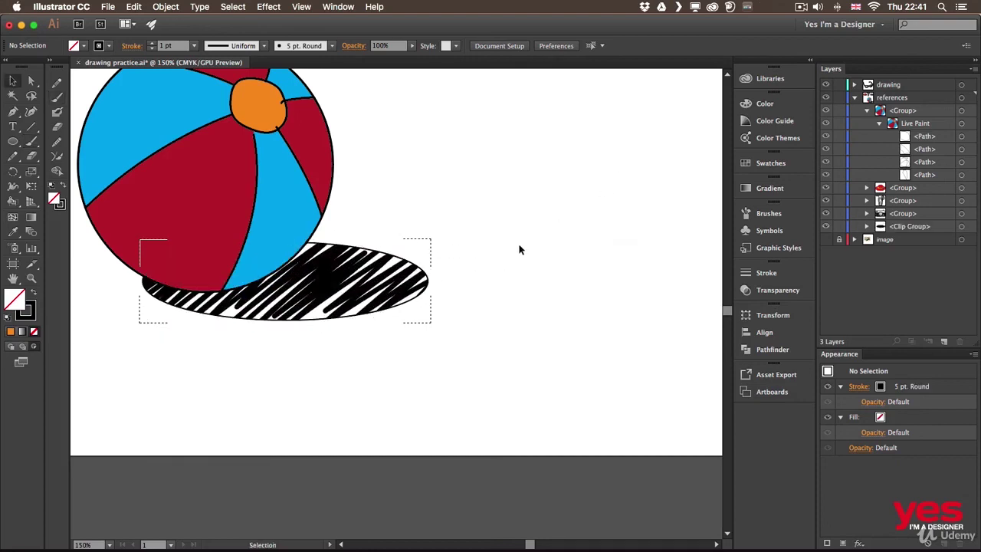
pyautogui.press('super+0')
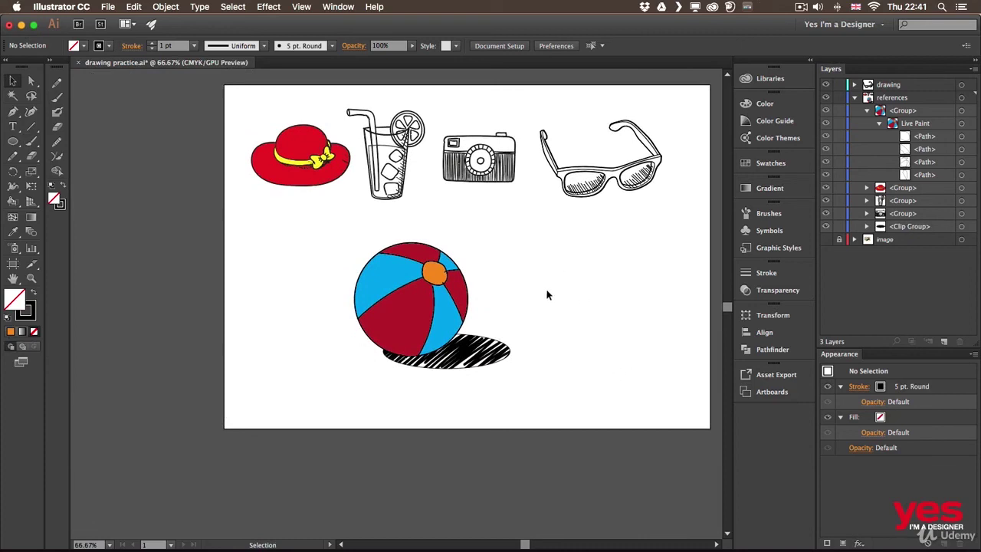
pyautogui.click(867, 227)
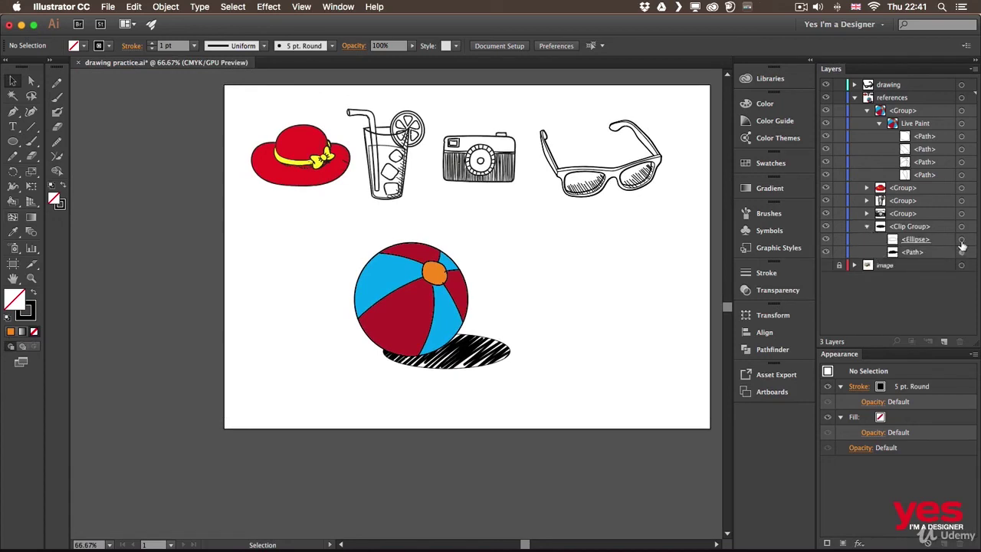
pyautogui.click(962, 240)
pyautogui.click(134, 47)
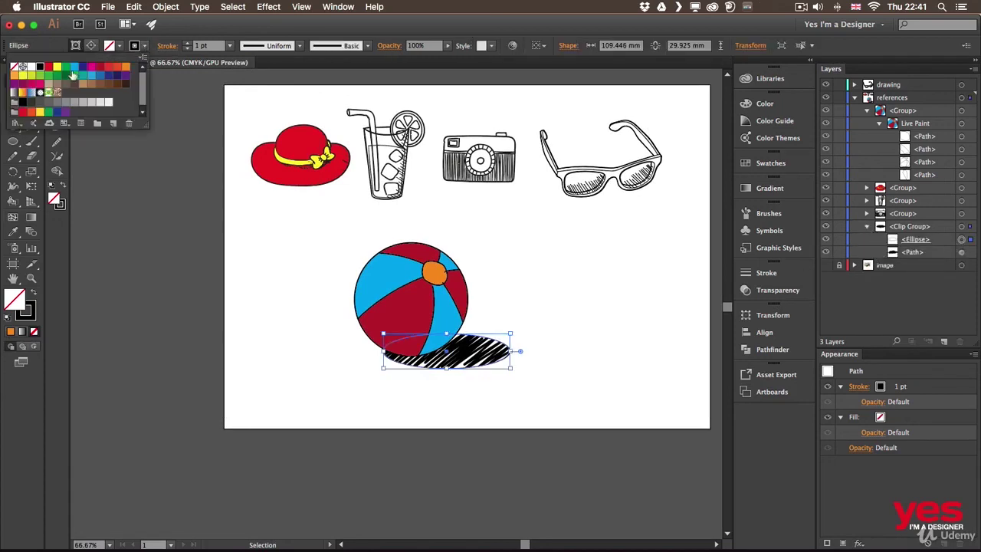
pyautogui.click(14, 59)
pyautogui.click(589, 315)
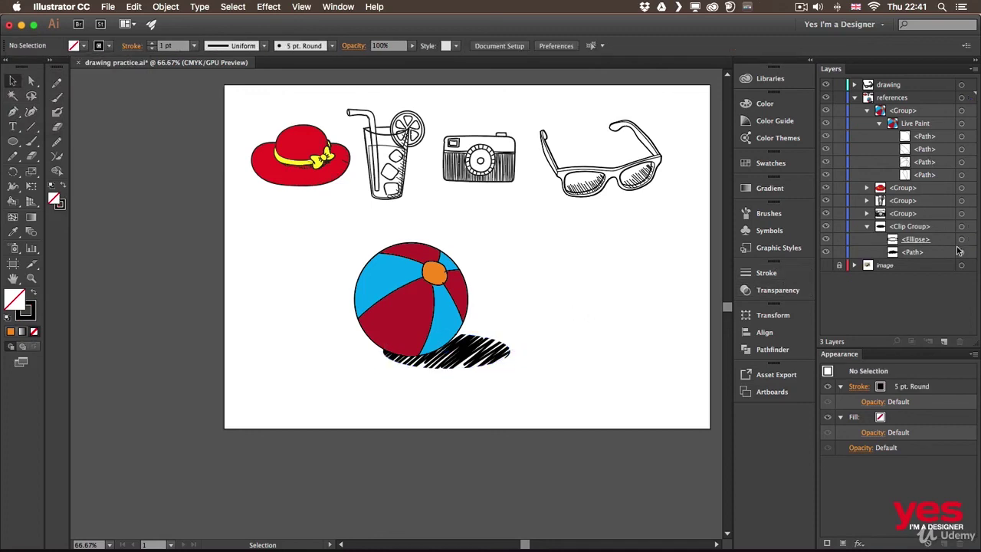
# Thin the scribbled path inside the shadow's clip group to a 0.5 pt stroke and deselect it.
pyautogui.click(963, 253)
pyautogui.click(963, 253)
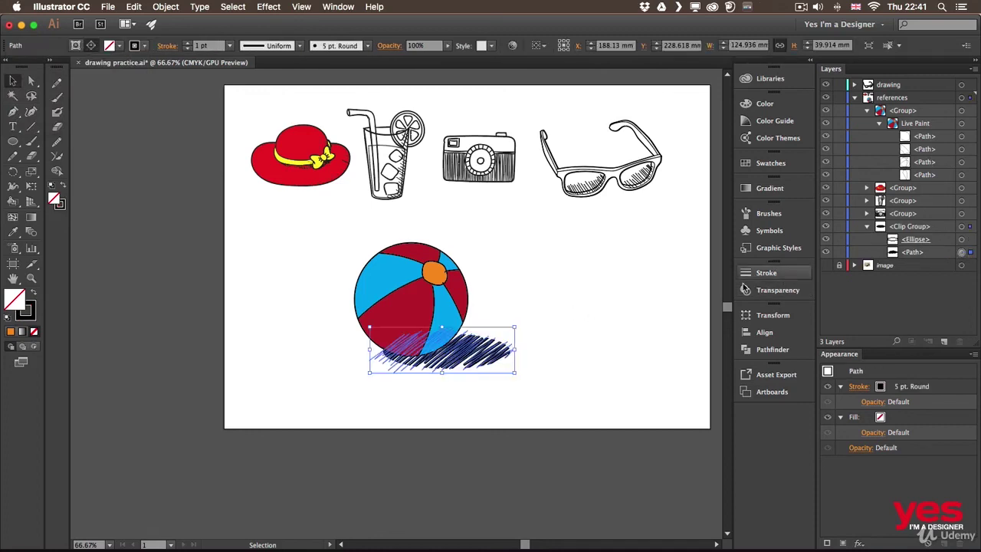
pyautogui.click(230, 45)
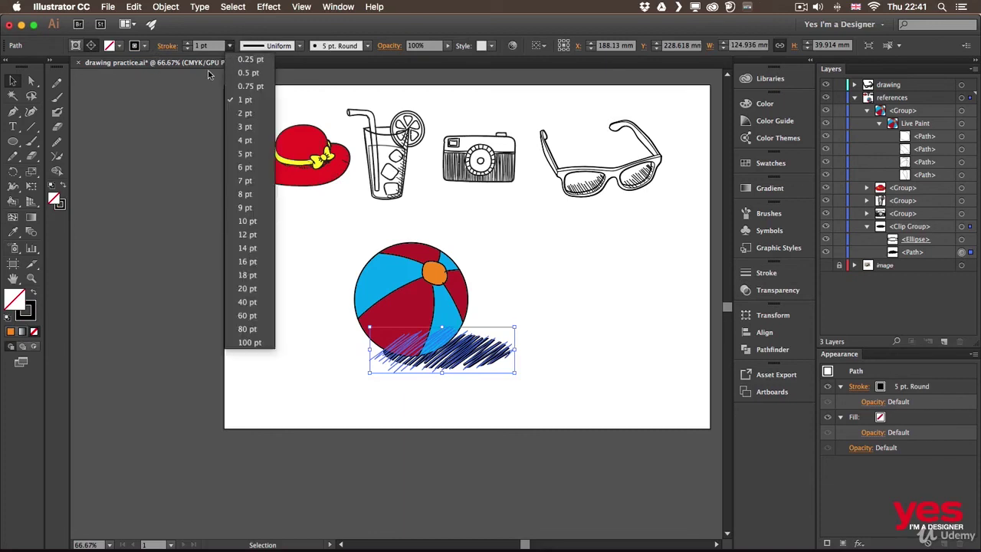
pyautogui.click(244, 74)
pyautogui.click(568, 305)
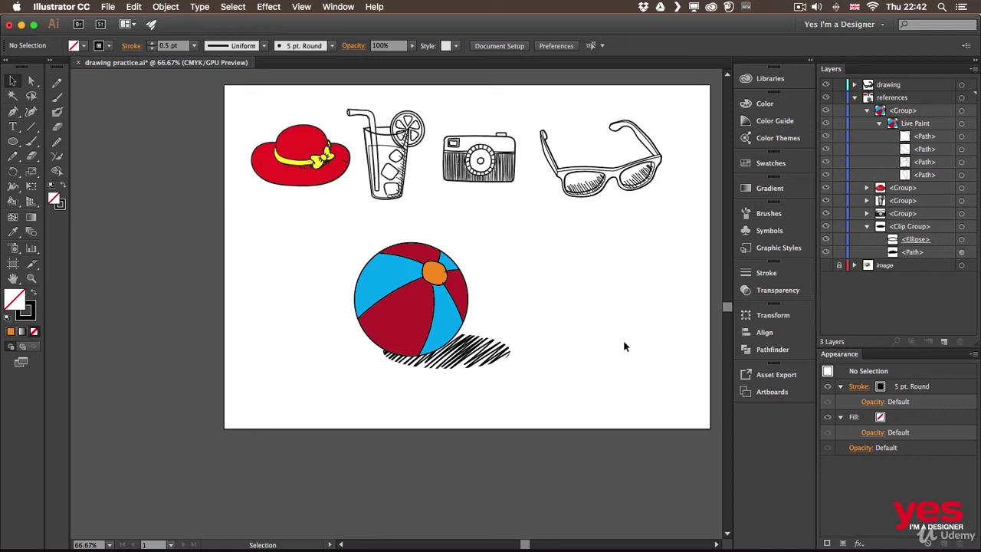
pyautogui.press('super+0')
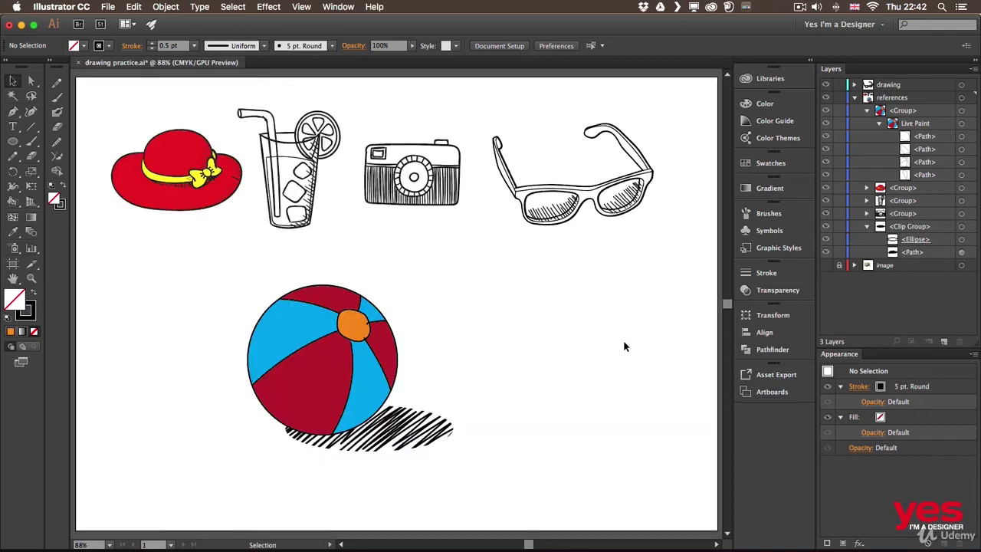